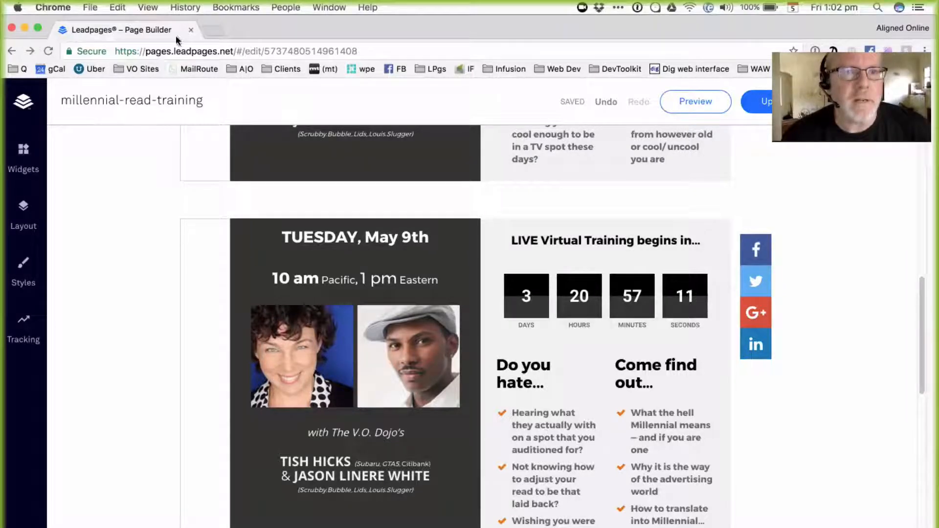
# Go to the Infusionsoft website's home page.
pyautogui.click(186, 51)
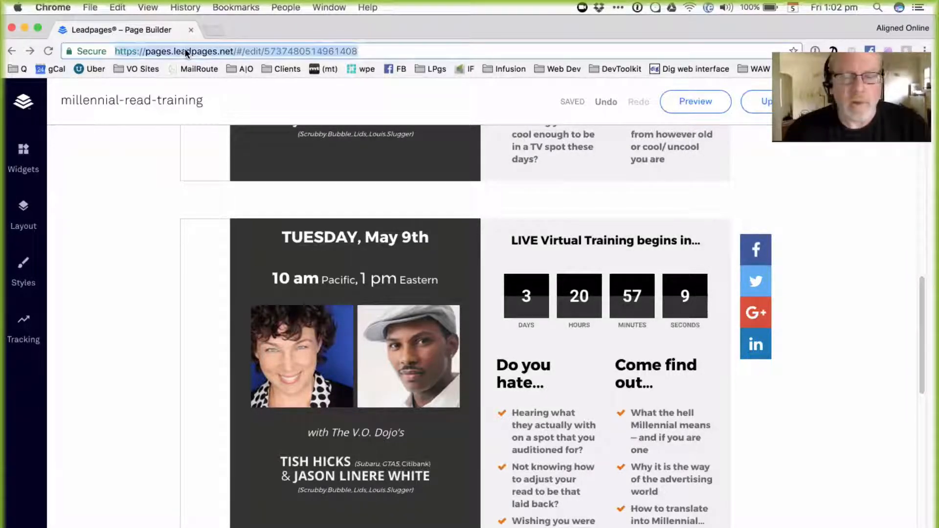
pyautogui.write('infu')
pyautogui.press('Return')
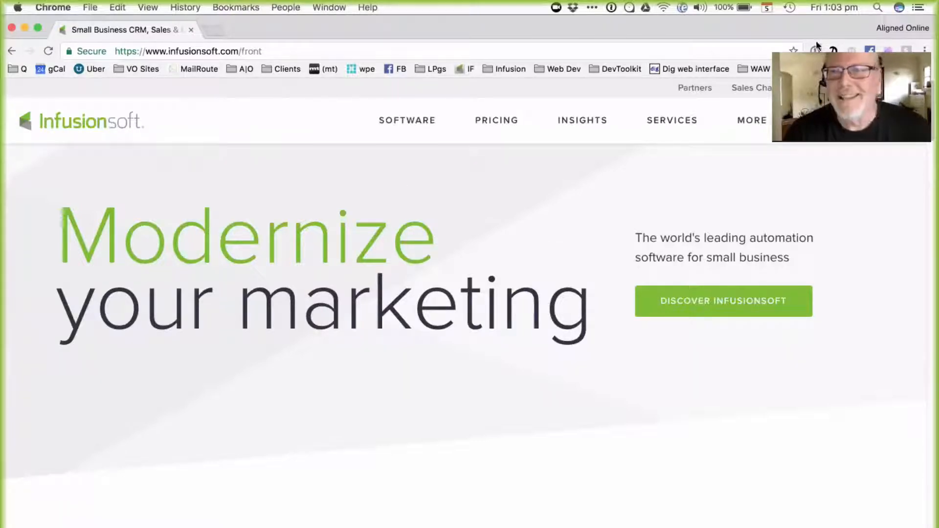
pyautogui.moveTo(805, 28); pyautogui.dragTo(804, 1)
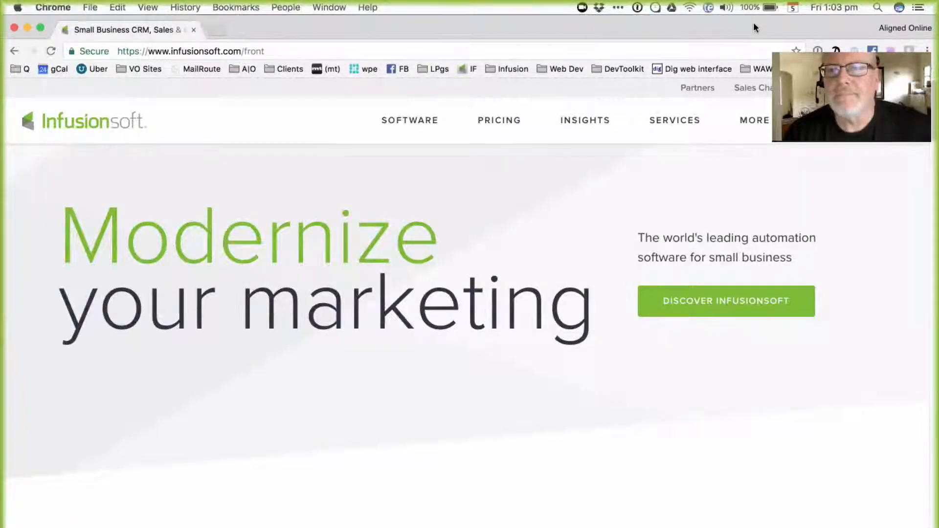
pyautogui.moveTo(753, 24)
pyautogui.mouseDown()
pyautogui.moveTo(706, 14)
pyautogui.moveTo(760, 14)
pyautogui.moveTo(752, 14)
pyautogui.mouseUp()
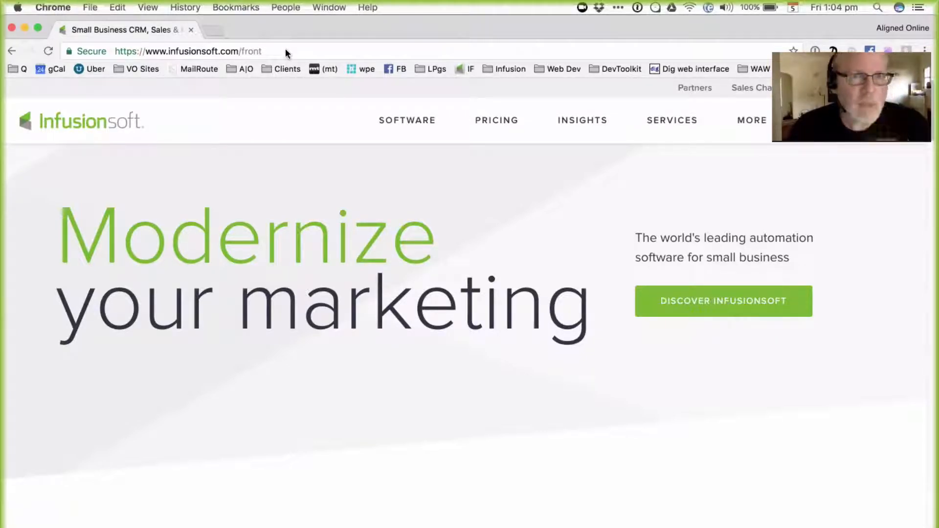
# Open the order form at aligned.online/get-launched-online in a new browser window.
pyautogui.press('super+n')
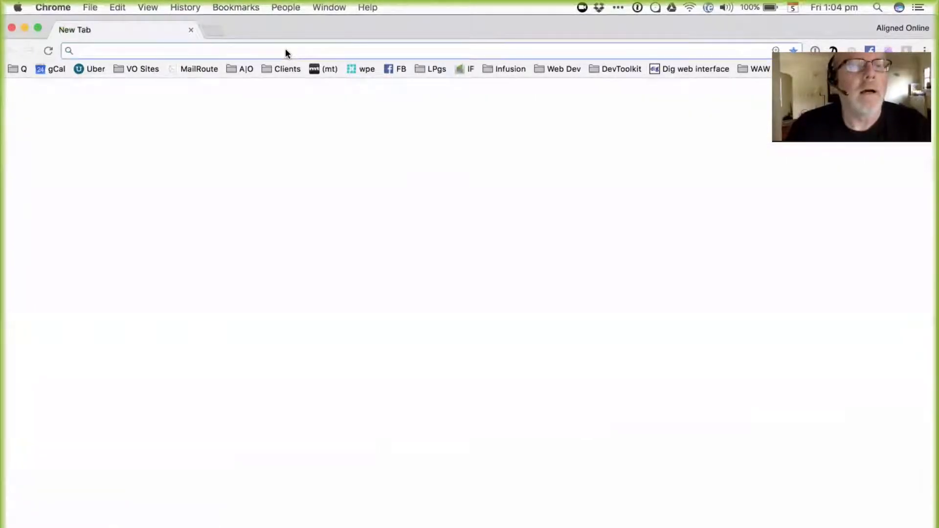
pyautogui.write('al')
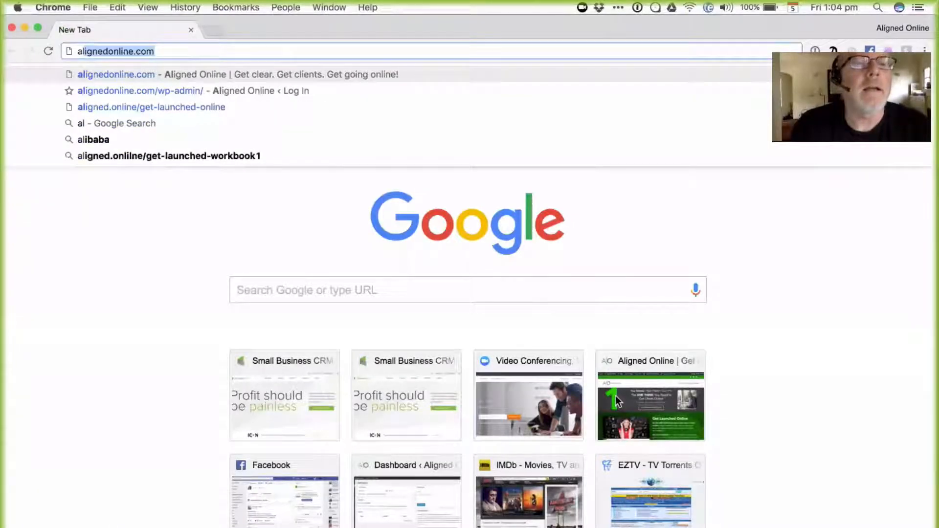
pyautogui.press('Down')
pyautogui.press('Down')
pyautogui.press('Return')
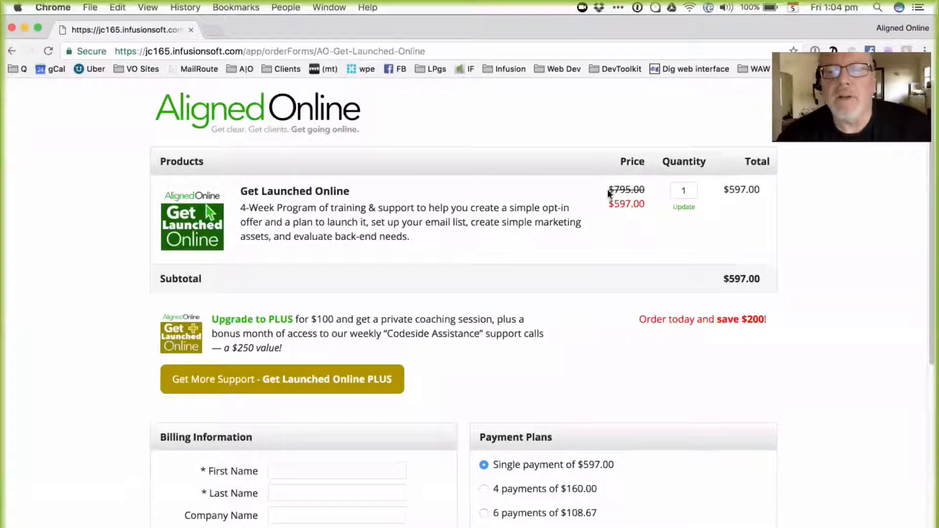
# Examine the Get Launched Online order form's crossed-out price, savings message, billing fields and payment plans.
pyautogui.moveTo(607, 189); pyautogui.dragTo(646, 190)
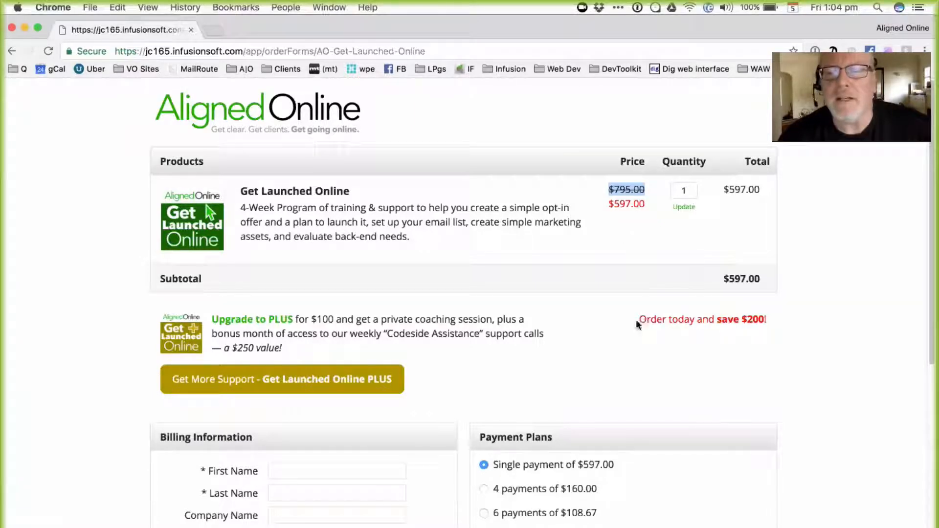
pyautogui.moveTo(638, 320); pyautogui.dragTo(766, 324)
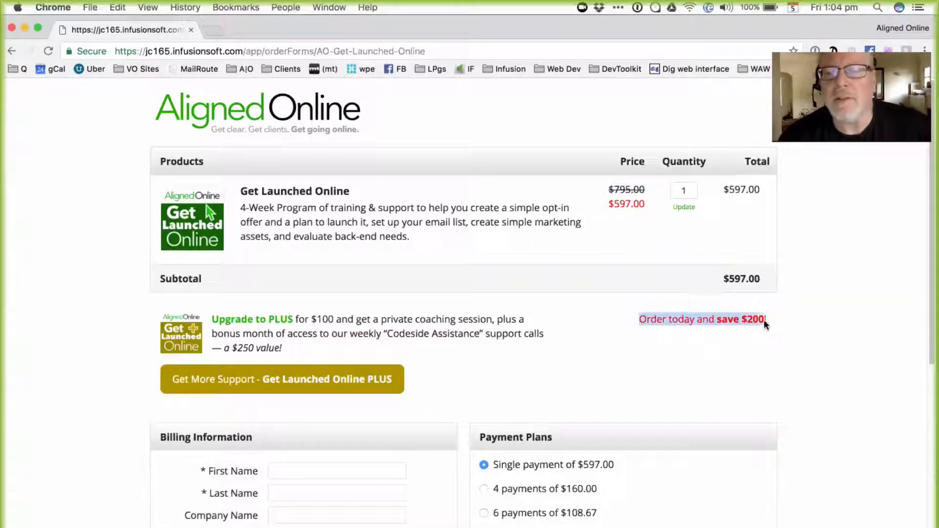
pyautogui.click(725, 342)
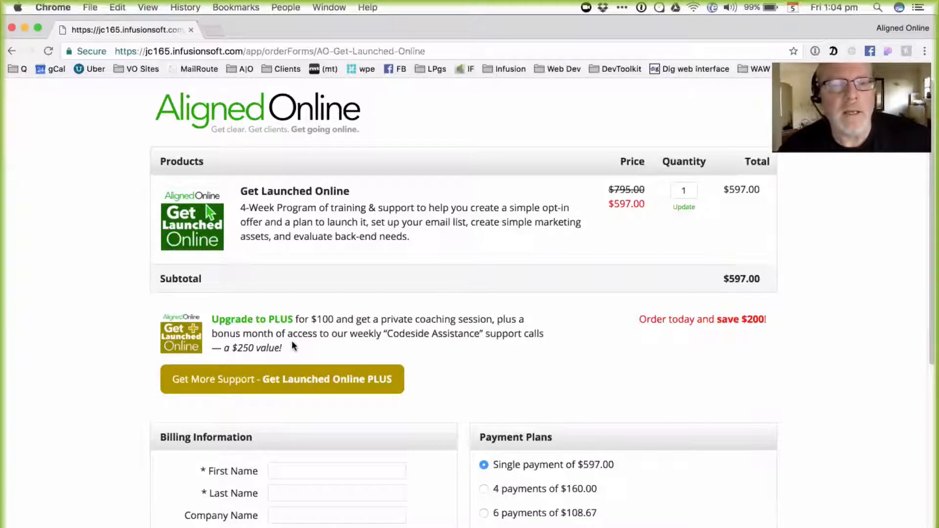
pyautogui.scroll(-5, 290, 348)
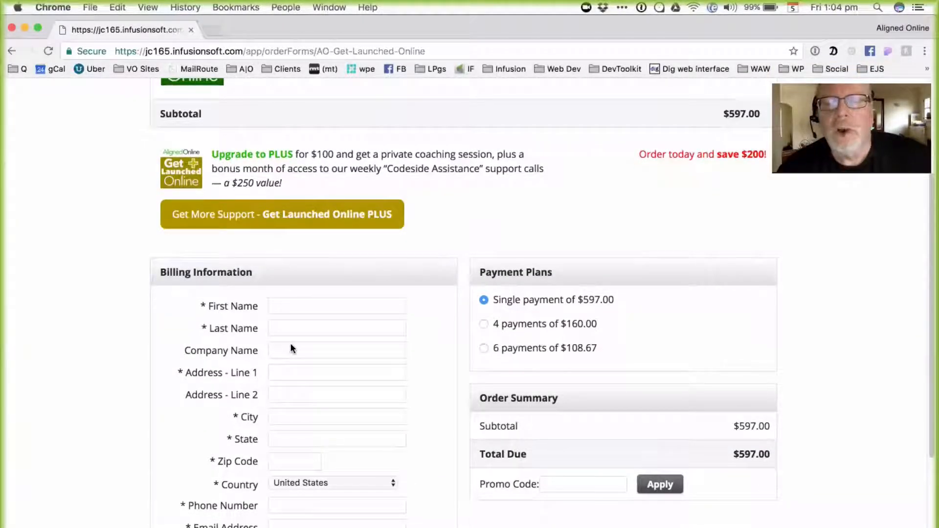
pyautogui.scroll(5, 290, 347)
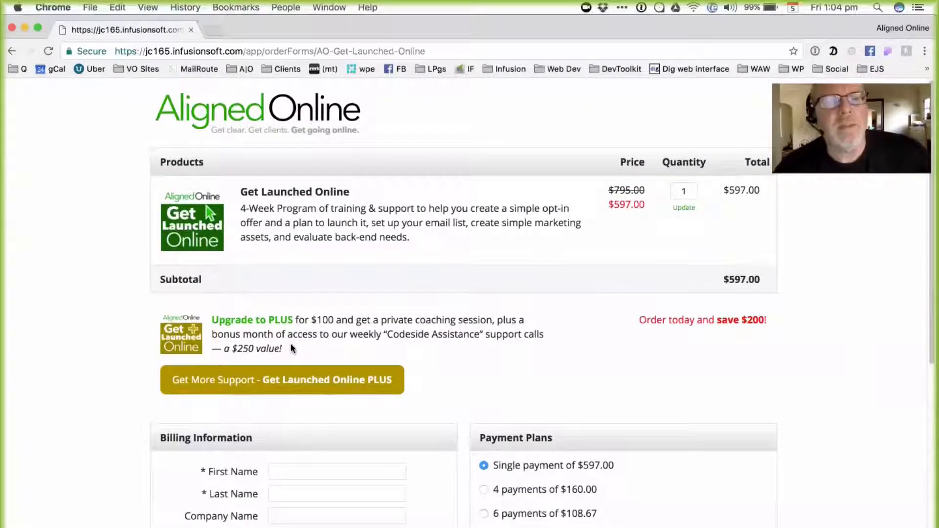
pyautogui.scroll(-4, 535, 410)
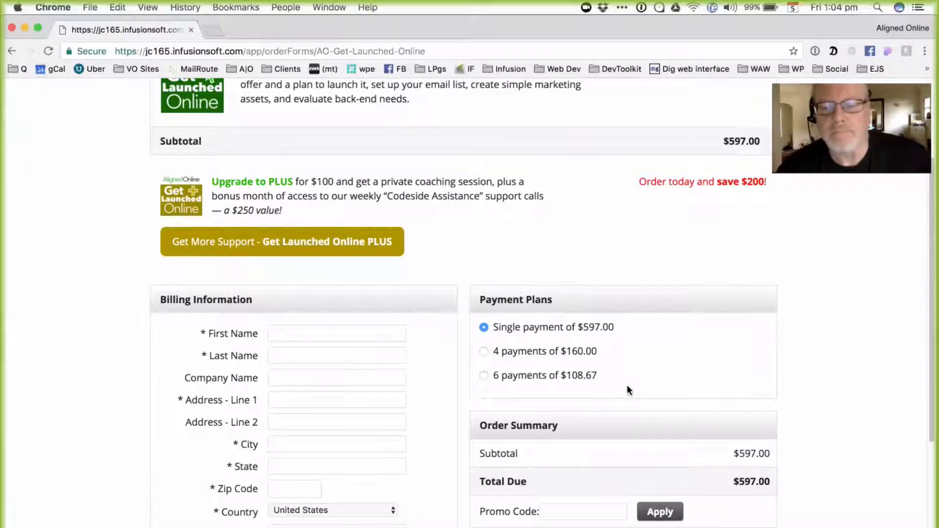
pyautogui.scroll(1, 628, 387)
pyautogui.scroll(3, 629, 390)
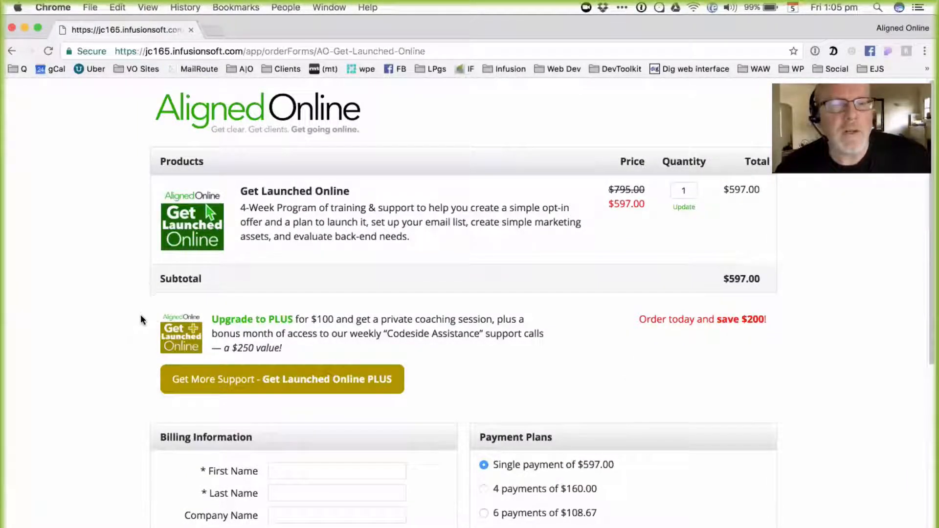
# Review the PLUS upgrade offer and switch between the Get Launched Online and Get Launched Online PLUS order forms, ending on PLUS.
pyautogui.moveTo(140, 314); pyautogui.dragTo(429, 345)
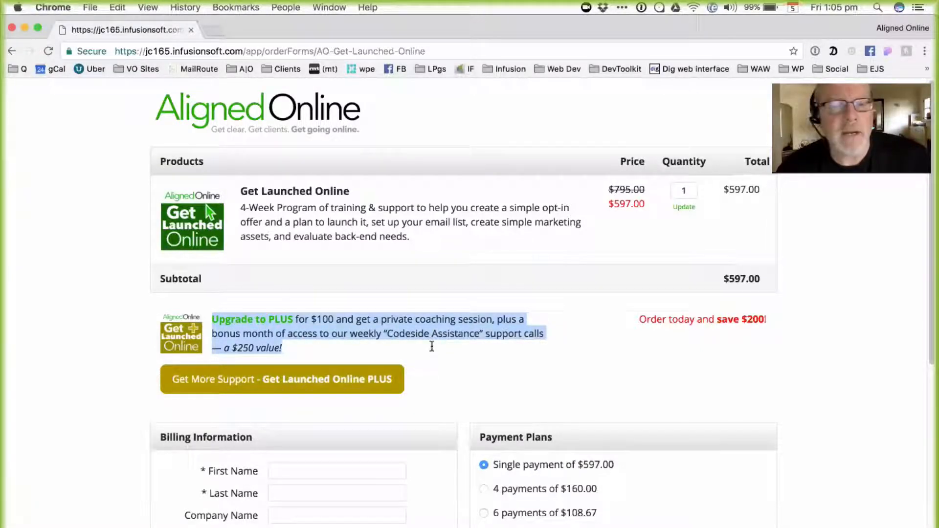
pyautogui.click(277, 384)
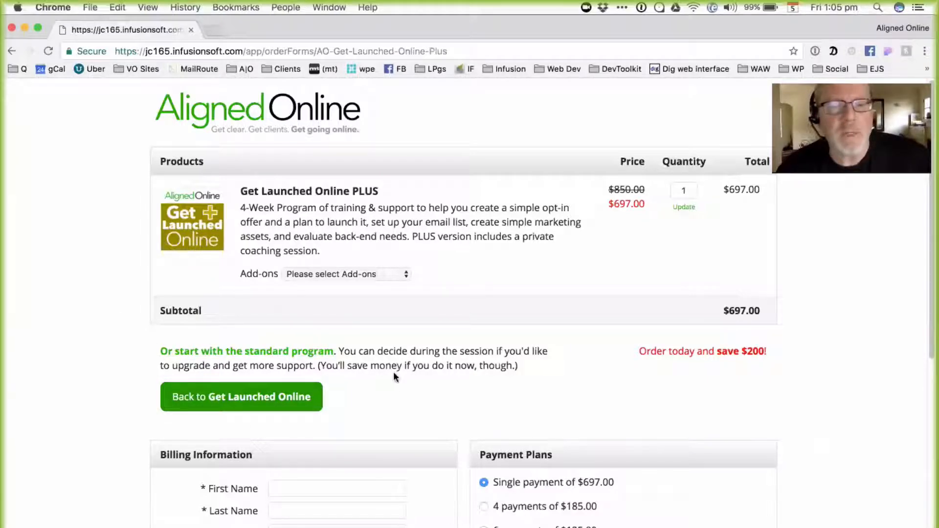
pyautogui.click(286, 410)
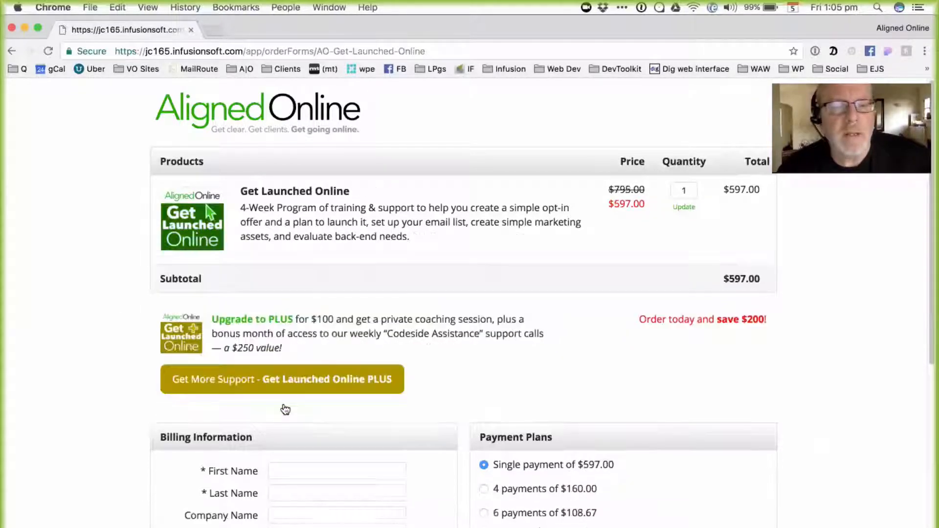
pyautogui.click(293, 380)
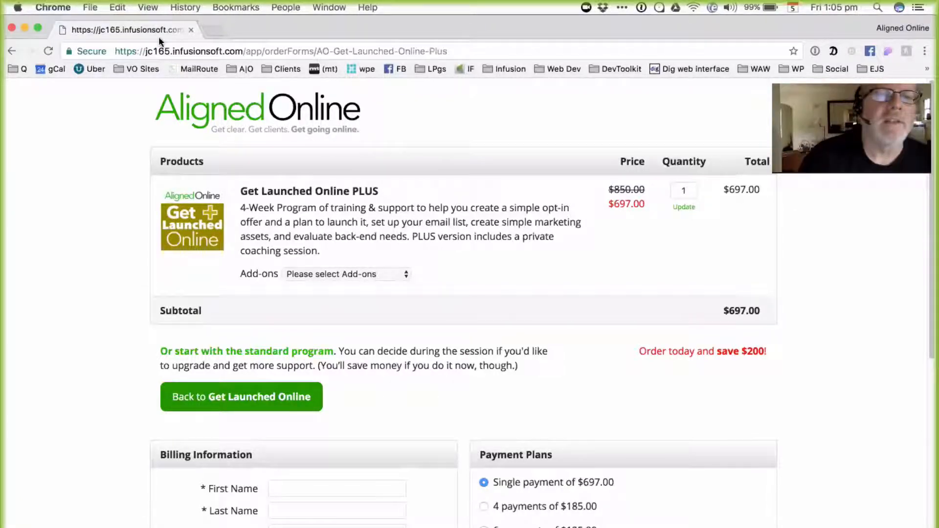
# Go to infusionsoft.com, sign in to Account Central and open The VO Dojo account.
pyautogui.click(175, 55)
pyautogui.write('infusionsoft.com')
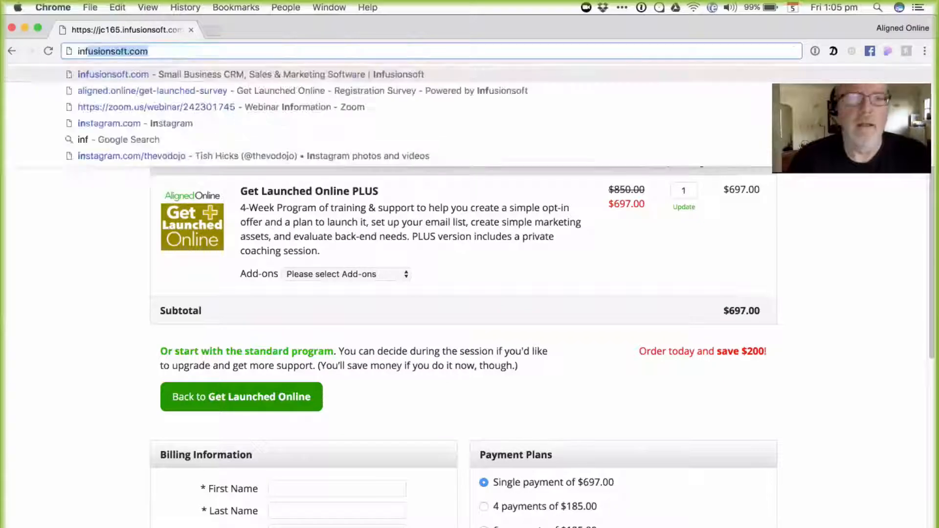
pyautogui.press('Return')
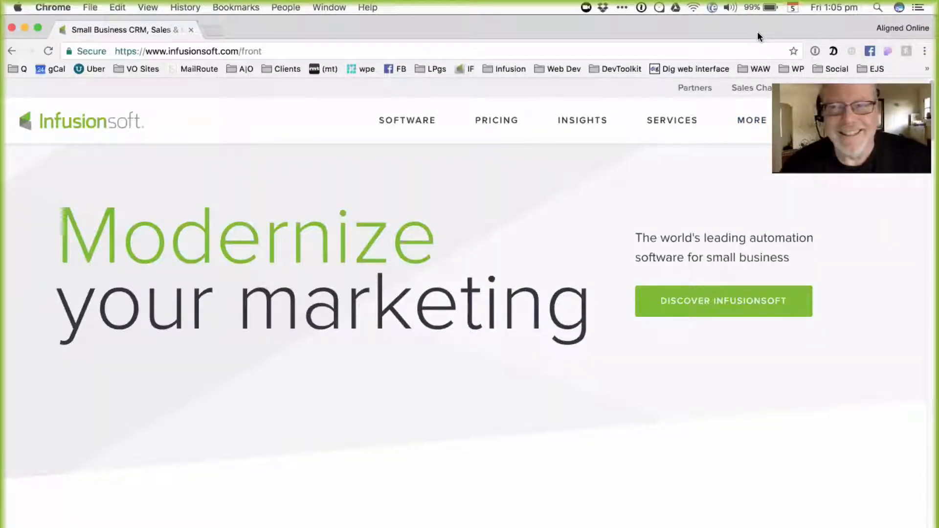
pyautogui.moveTo(757, 31); pyautogui.dragTo(685, 23)
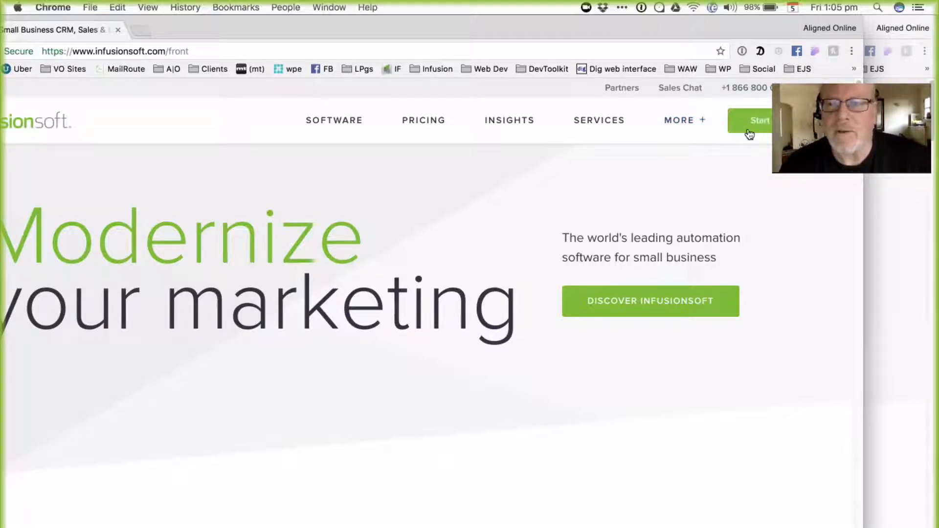
pyautogui.click(826, 84)
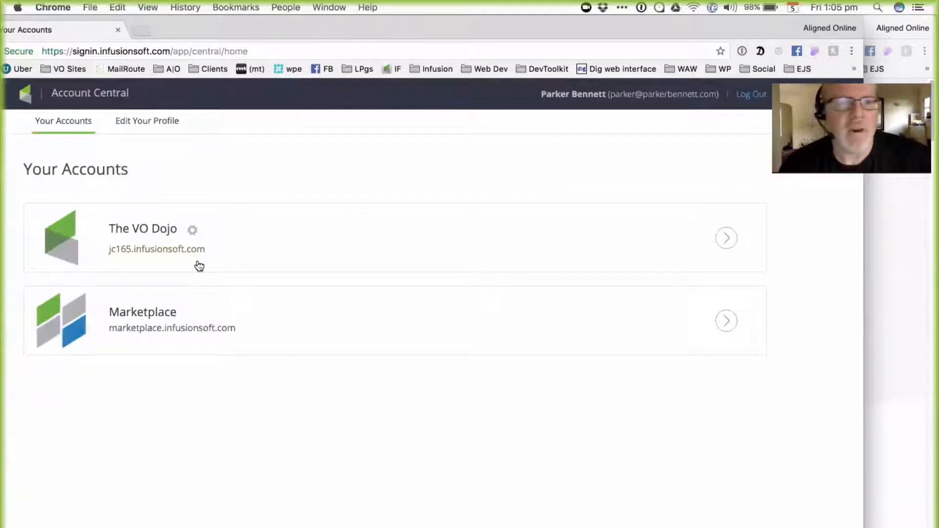
pyautogui.click(181, 251)
pyautogui.moveTo(259, 18); pyautogui.dragTo(338, 9)
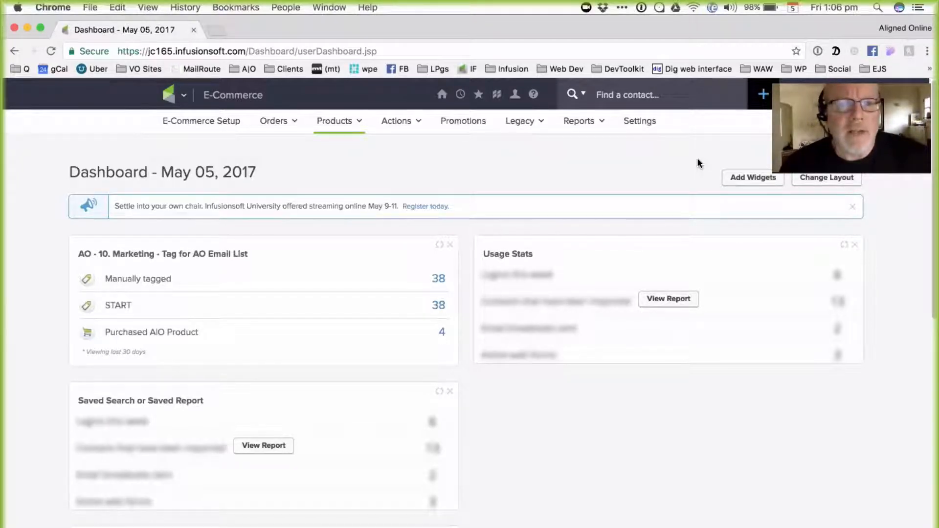
# Open the Order Forms list from the E-Commerce Setup page.
pyautogui.click(174, 96)
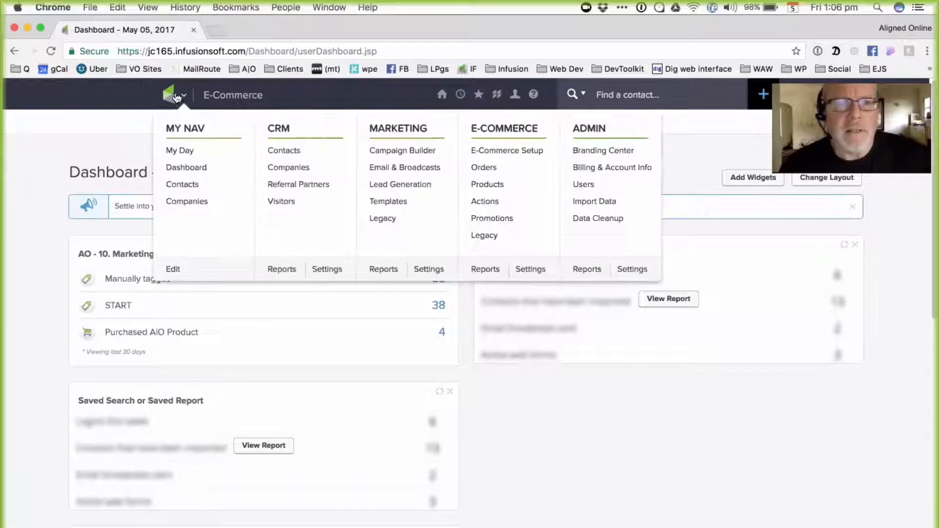
pyautogui.click(76, 155)
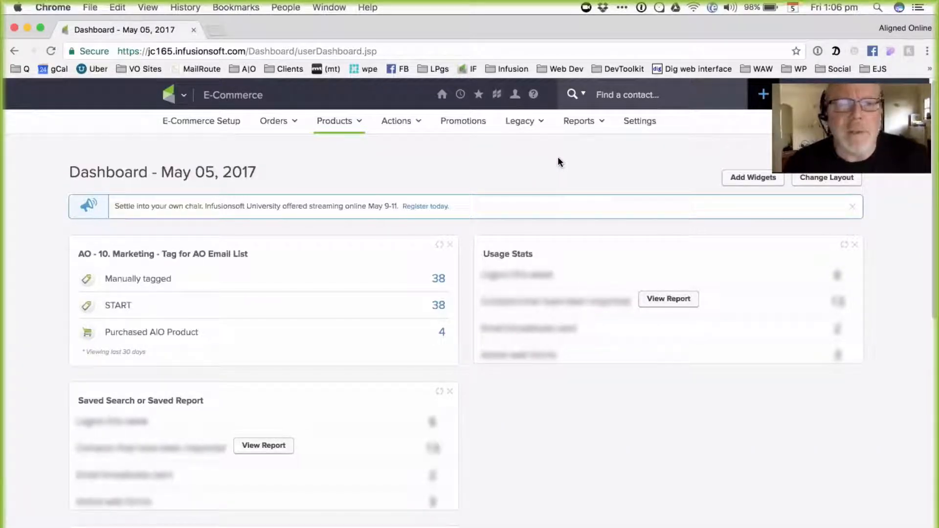
pyautogui.click(177, 100)
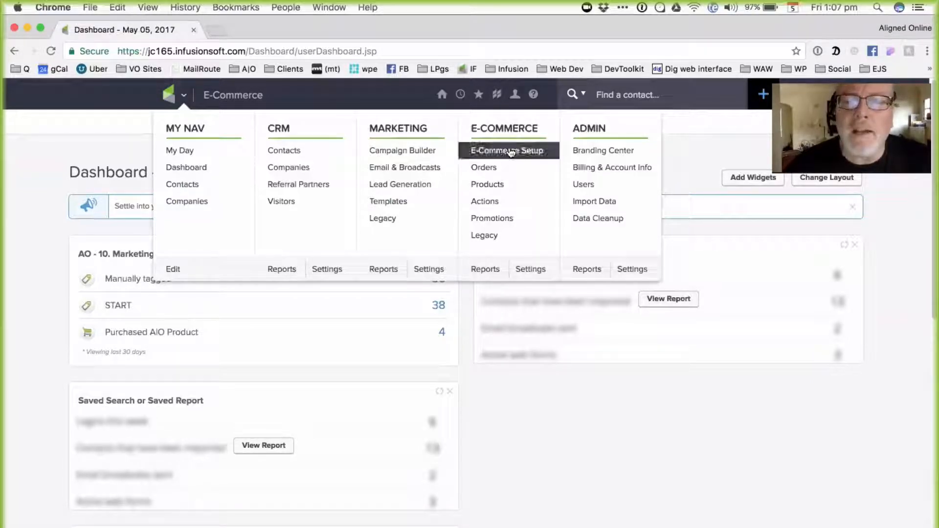
pyautogui.click(511, 152)
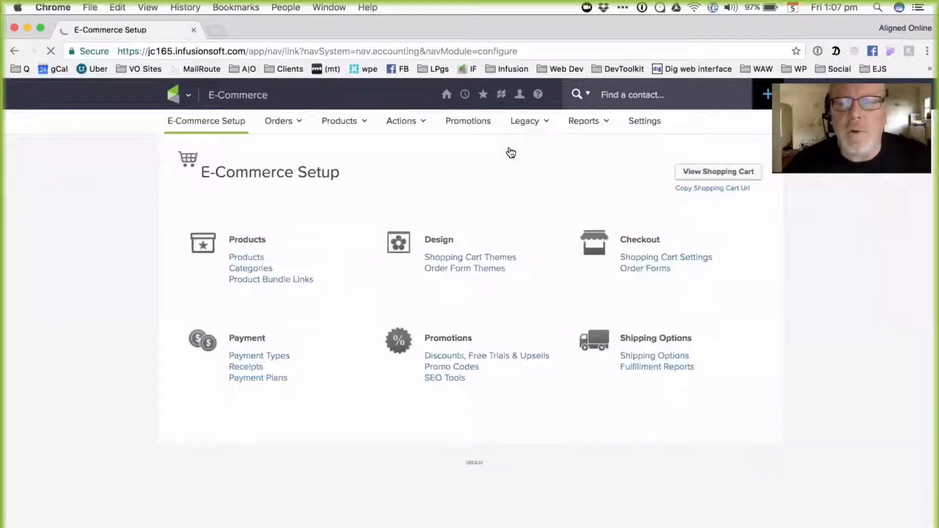
pyautogui.click(659, 269)
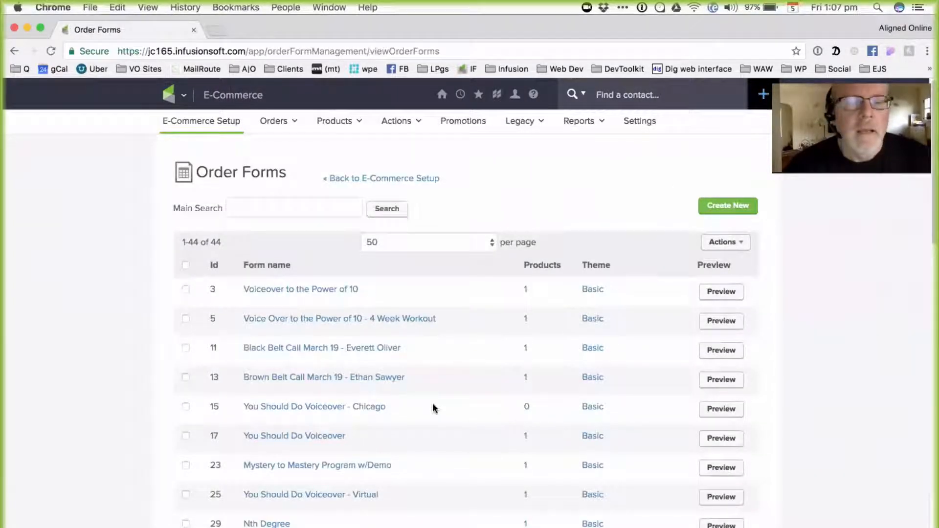
# Search the order forms for "get" and open the A|O - Get Launched Online form.
pyautogui.click(295, 210)
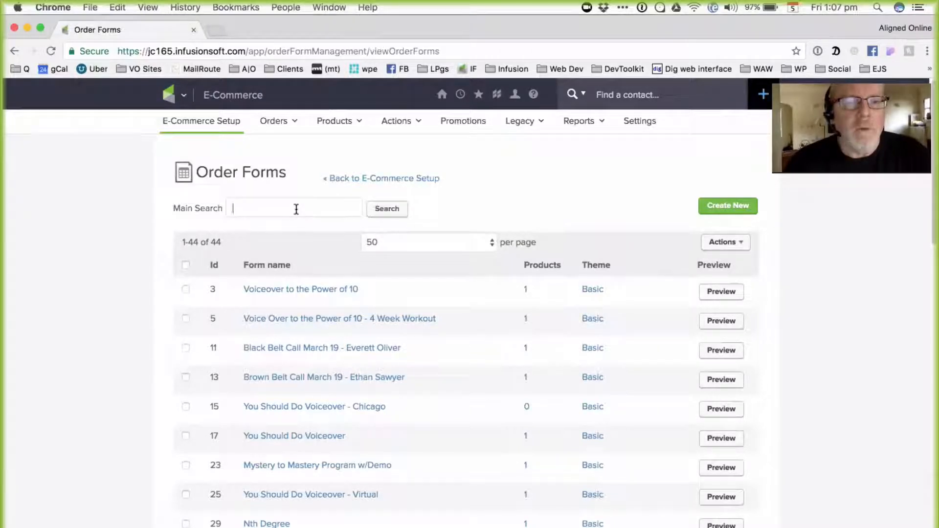
pyautogui.write('get')
pyautogui.press('Down')
pyautogui.press('Return')
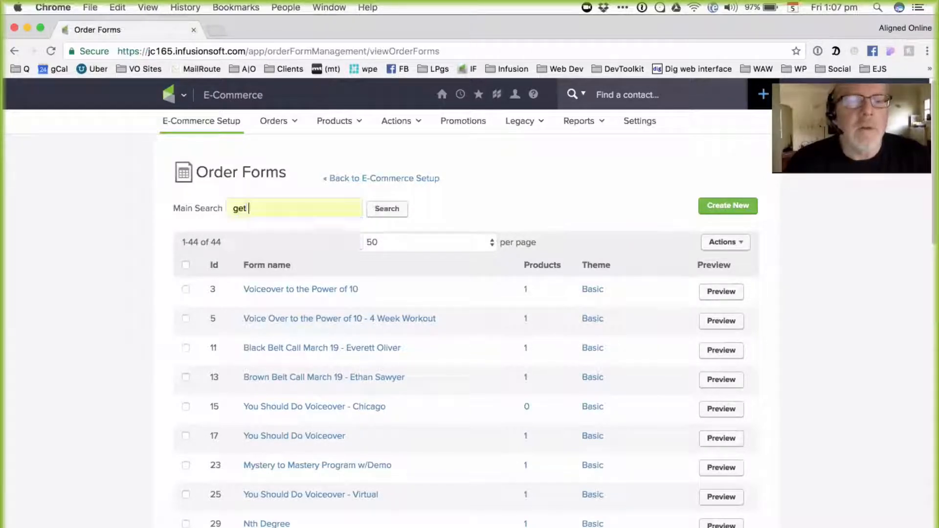
pyautogui.click(386, 209)
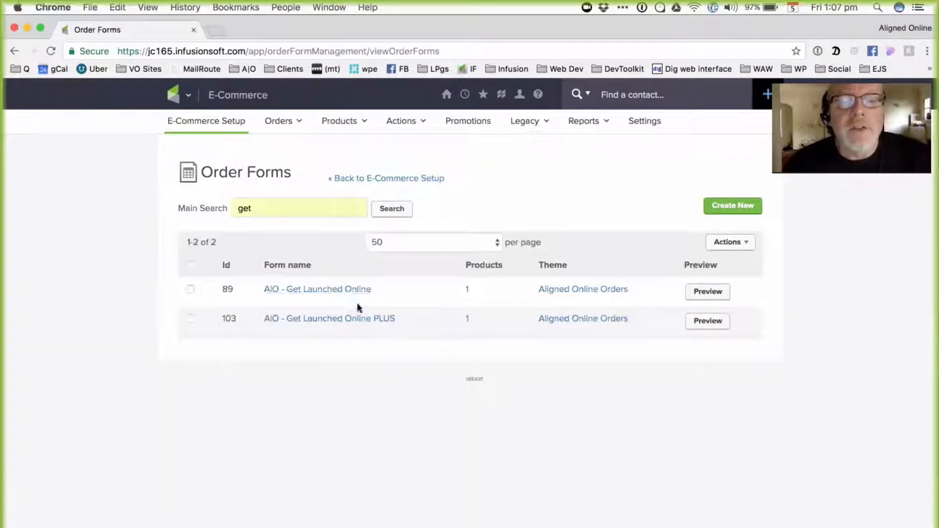
pyautogui.click(327, 290)
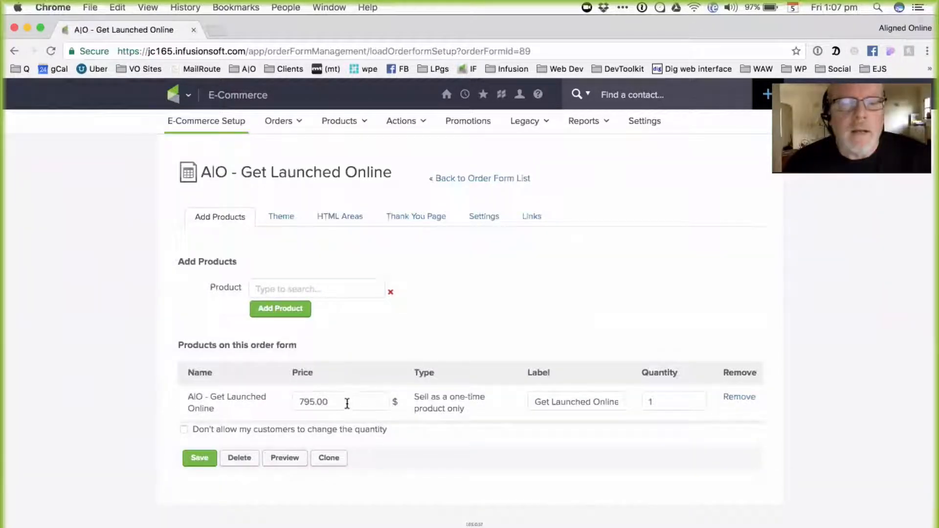
# Review the price and name of the product on the order form, and view the form's theme settings.
pyautogui.moveTo(346, 402); pyautogui.dragTo(287, 392)
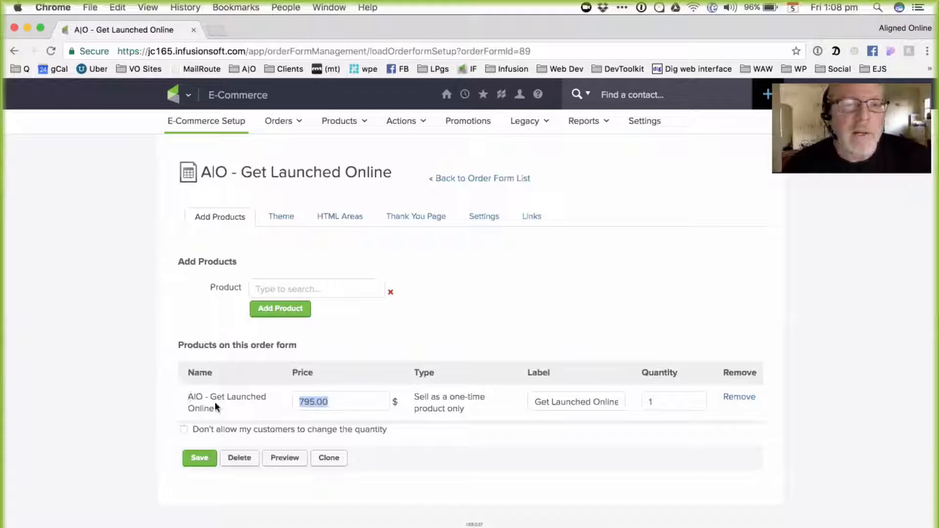
pyautogui.moveTo(215, 404); pyautogui.dragTo(189, 397)
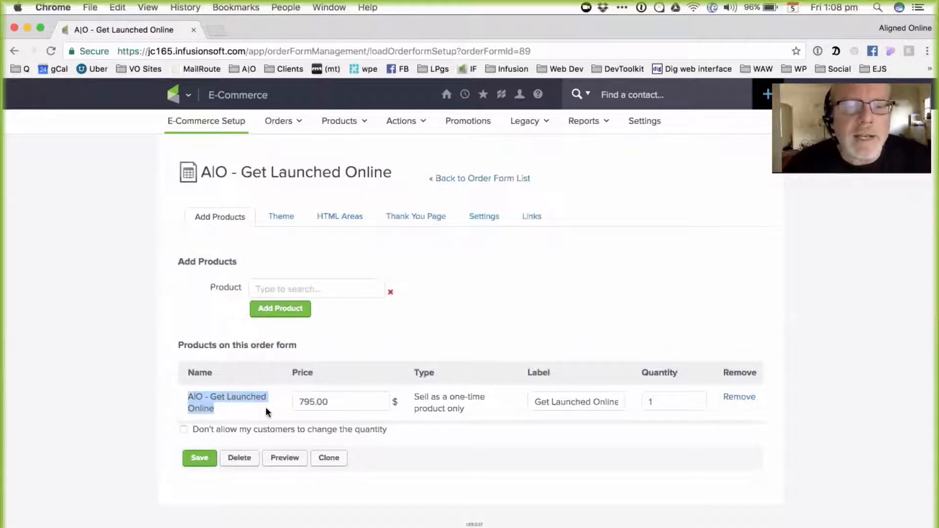
pyautogui.click(280, 216)
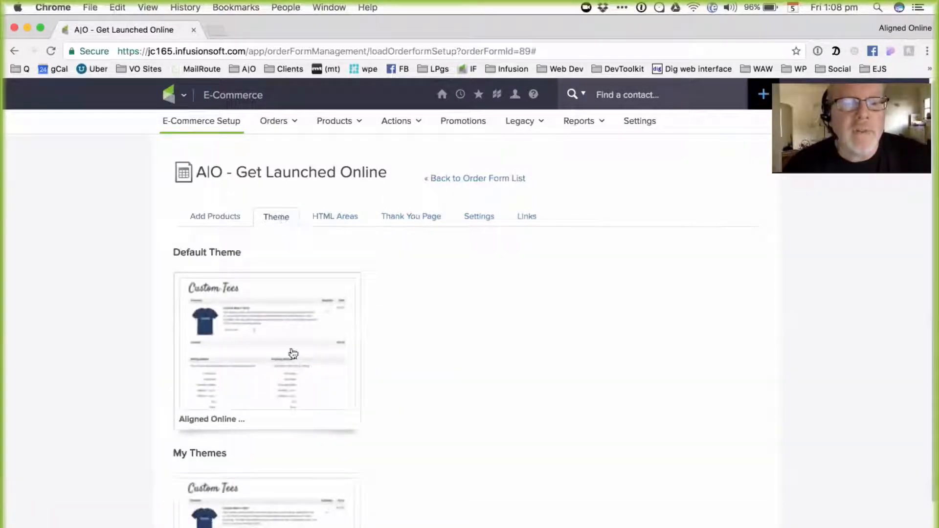
# Preview the order form in its default Aligned Online theme and return to the form setup.
pyautogui.scroll(-3, 304, 416)
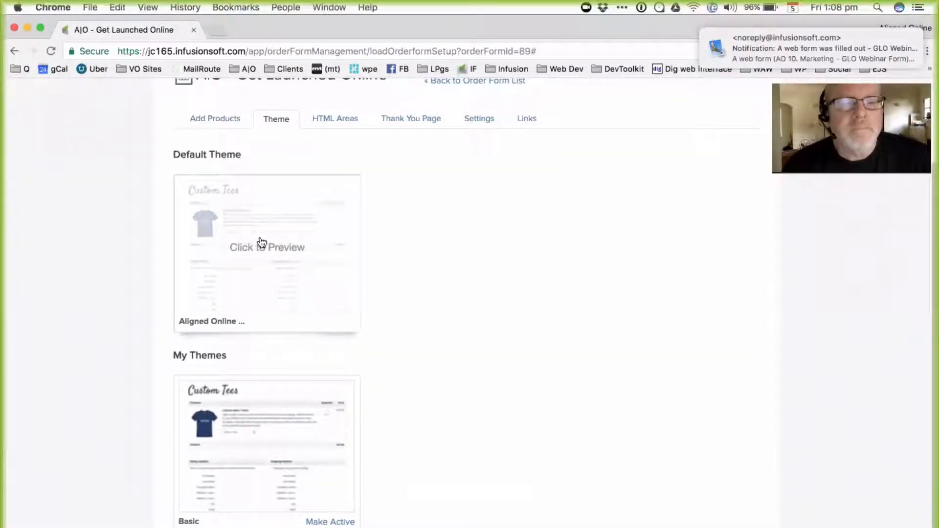
pyautogui.click(273, 256)
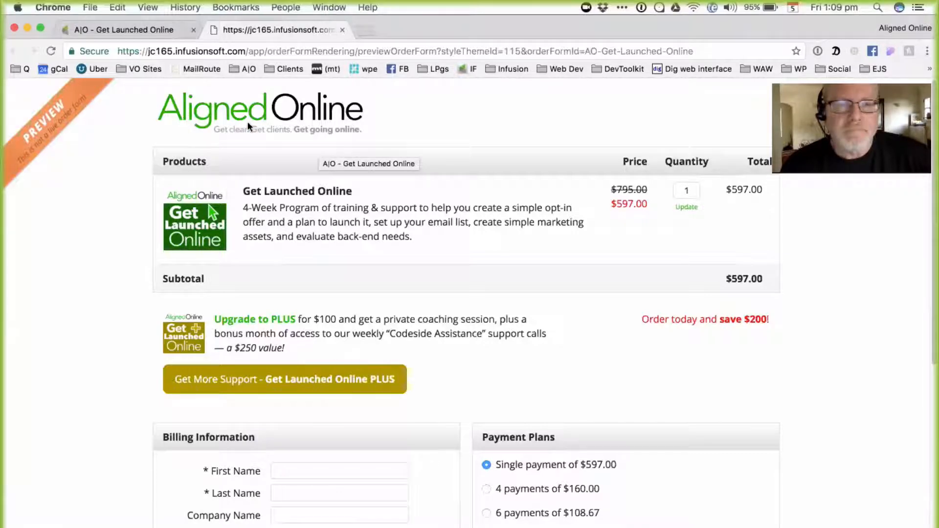
pyautogui.click(155, 30)
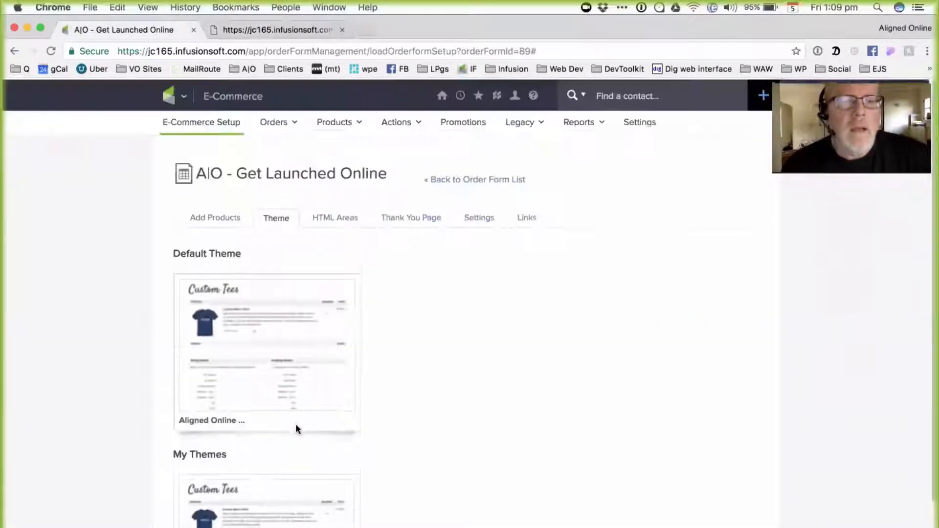
# Copy the entire HTML code of the order form's Product Information area.
pyautogui.click(340, 218)
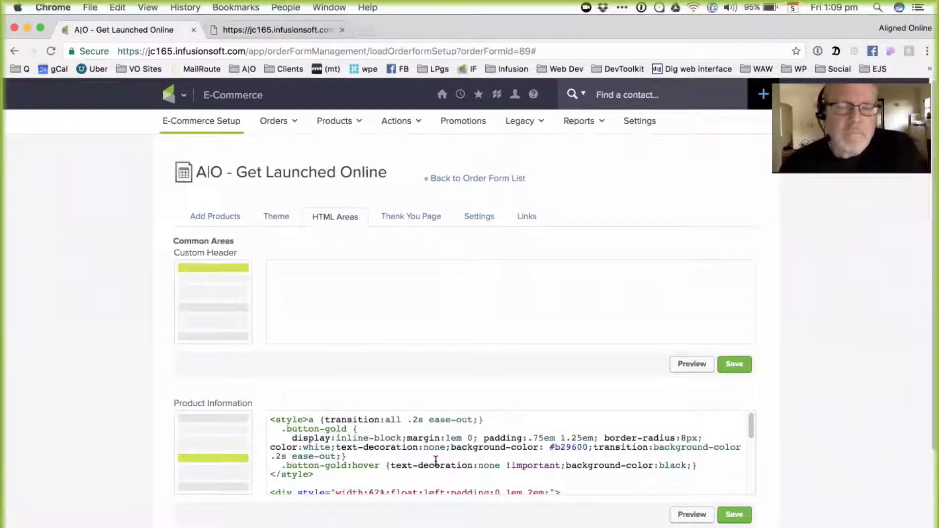
pyautogui.scroll(1, 436, 460)
pyautogui.scroll(-2, 436, 461)
pyautogui.scroll(-3, 436, 461)
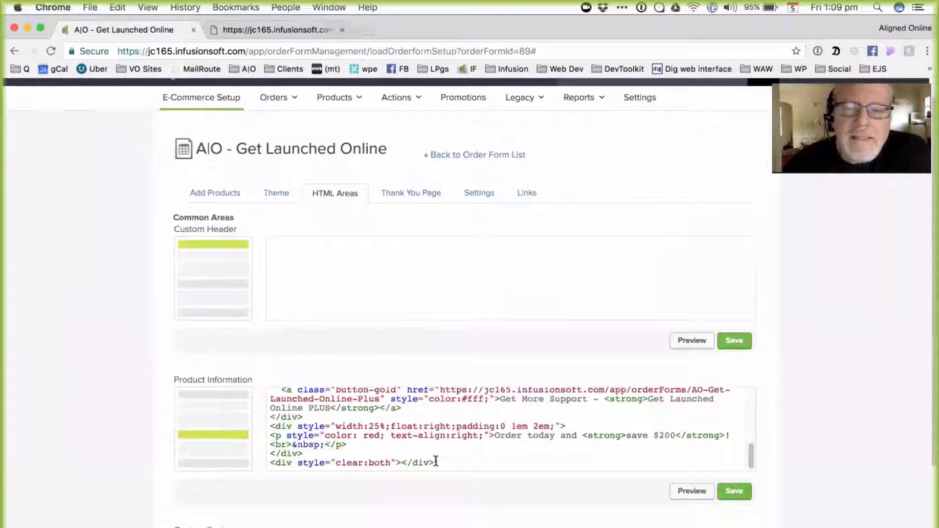
pyautogui.scroll(10, 446, 398)
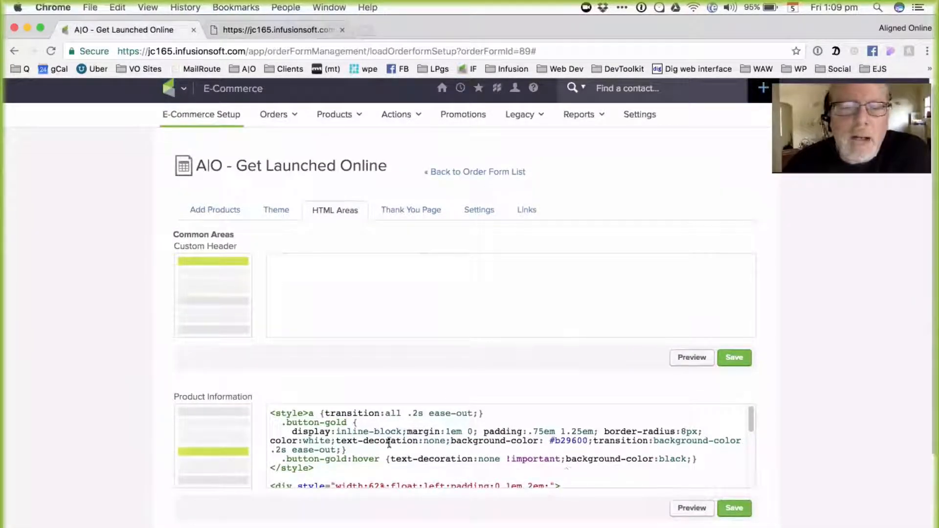
pyautogui.moveTo(271, 412); pyautogui.dragTo(438, 526)
pyautogui.press('super+c')
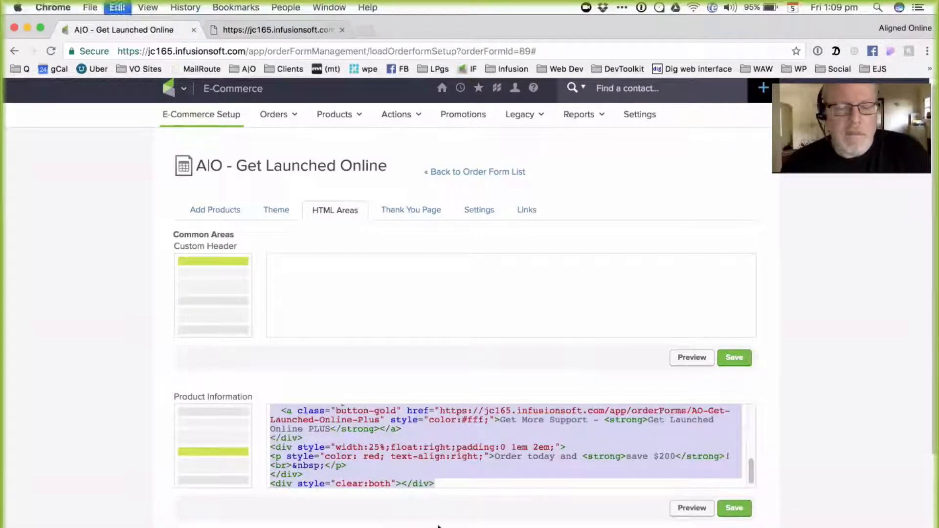
# Switch to Sublime Text and paste the copied Product Information code into the empty file.
pyautogui.scroll(-3, 434, 392)
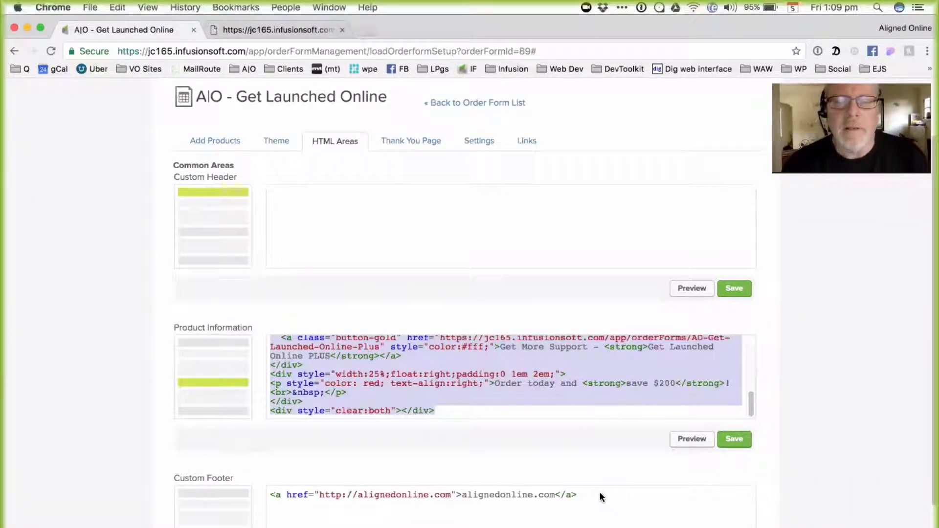
pyautogui.scroll(3, 567, 313)
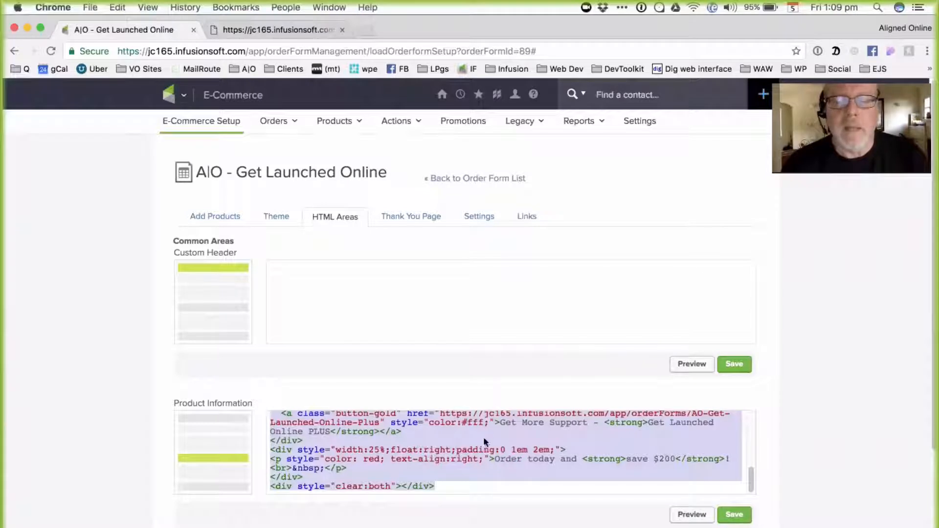
pyautogui.moveTo(929, 403)
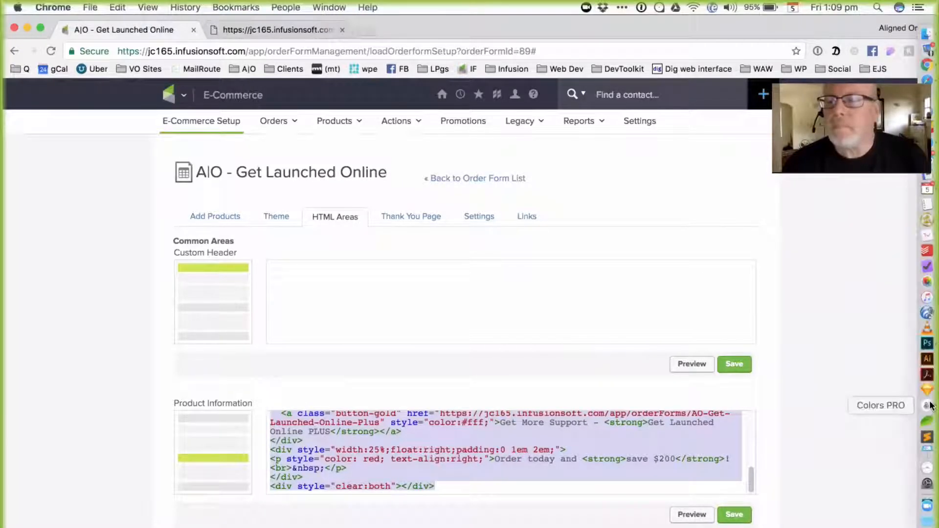
pyautogui.click(929, 437)
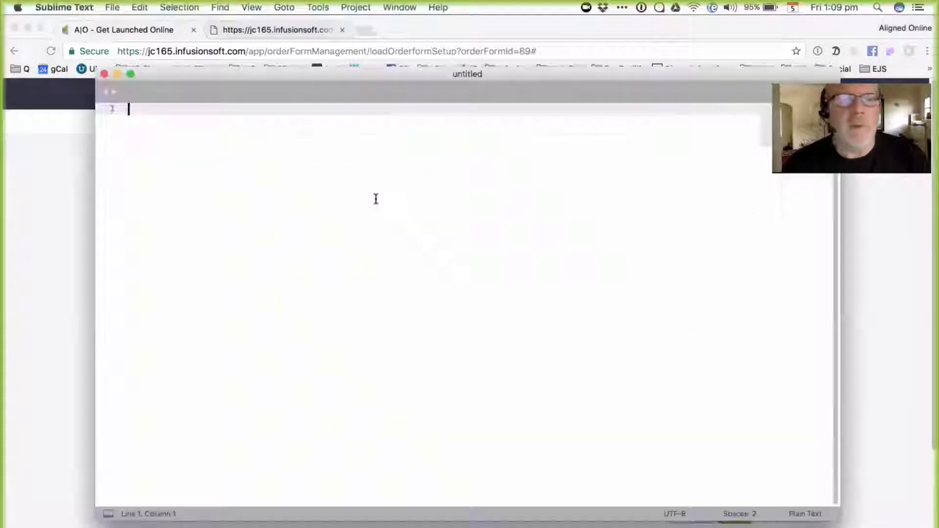
pyautogui.press('super+v')
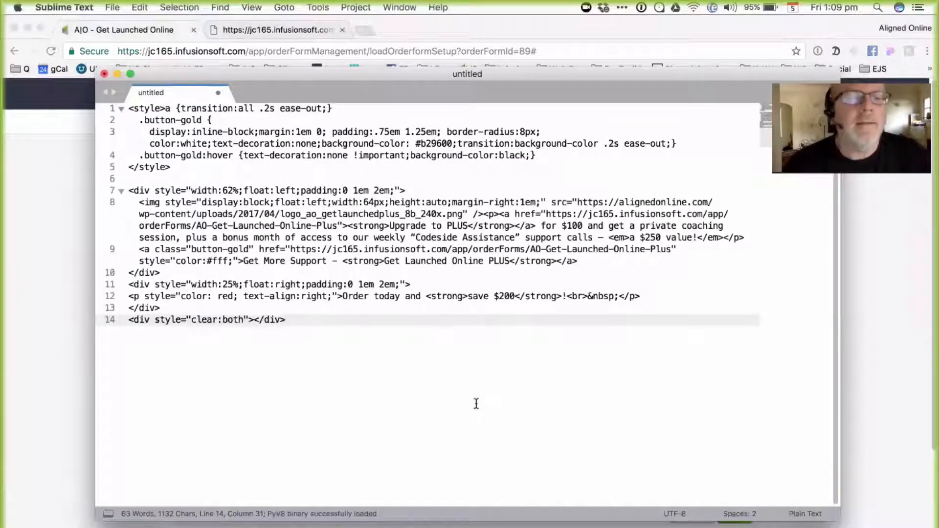
# Indent all the pasted code by one level and enlarge the editor's font by two steps.
pyautogui.click(252, 7)
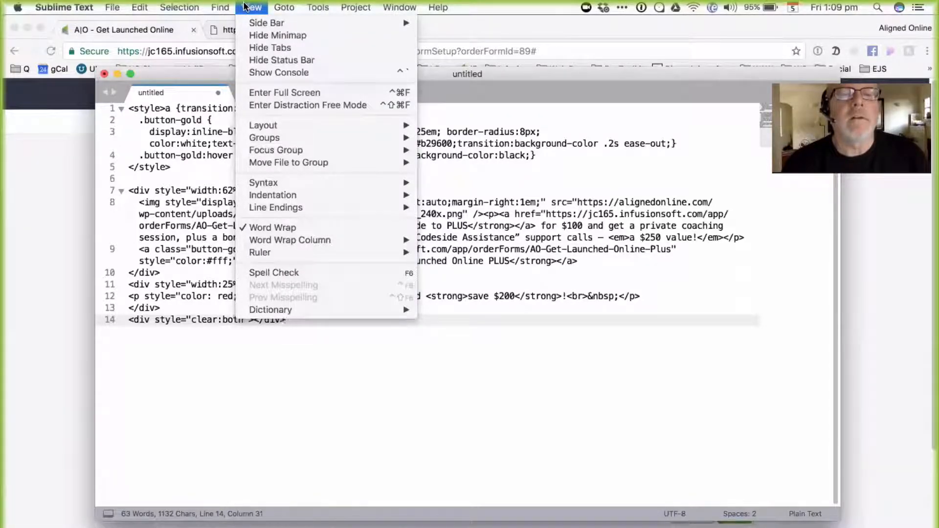
pyautogui.click(328, 399)
pyautogui.press('super+a')
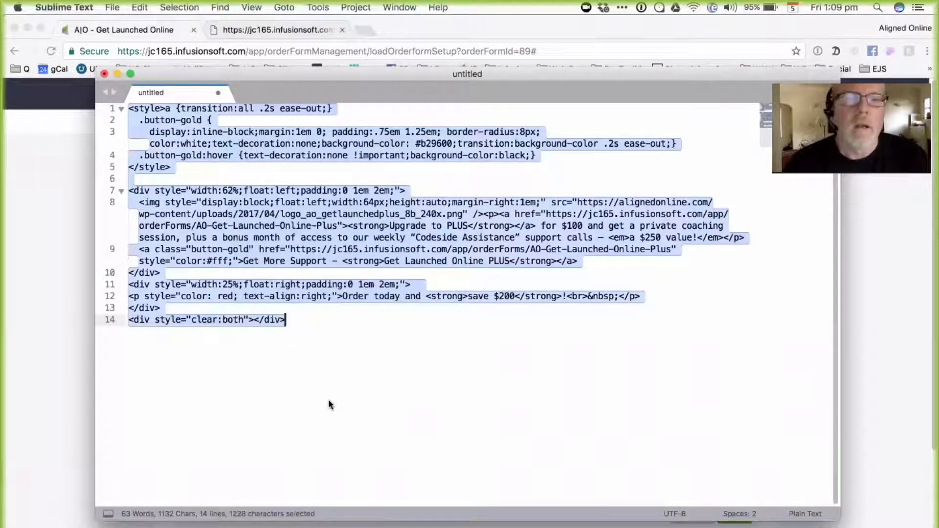
pyautogui.press('Tab')
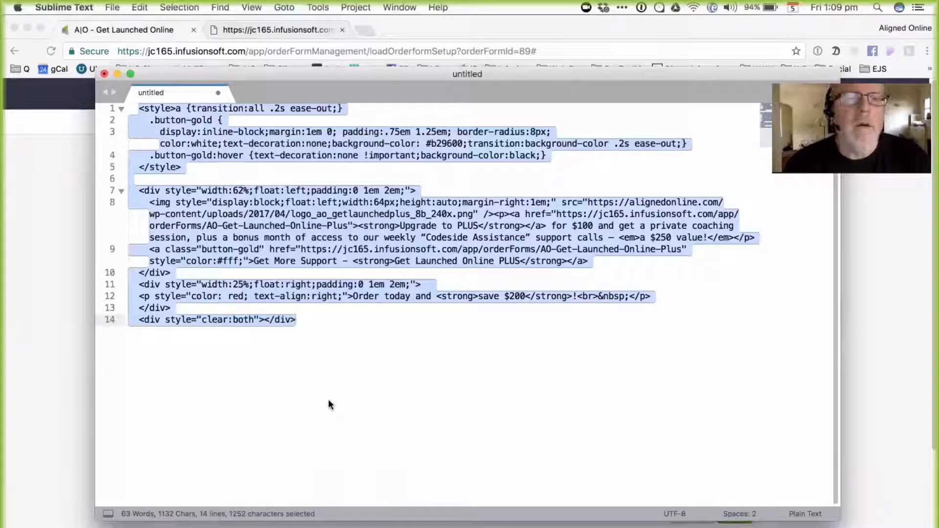
pyautogui.press('super+equal')
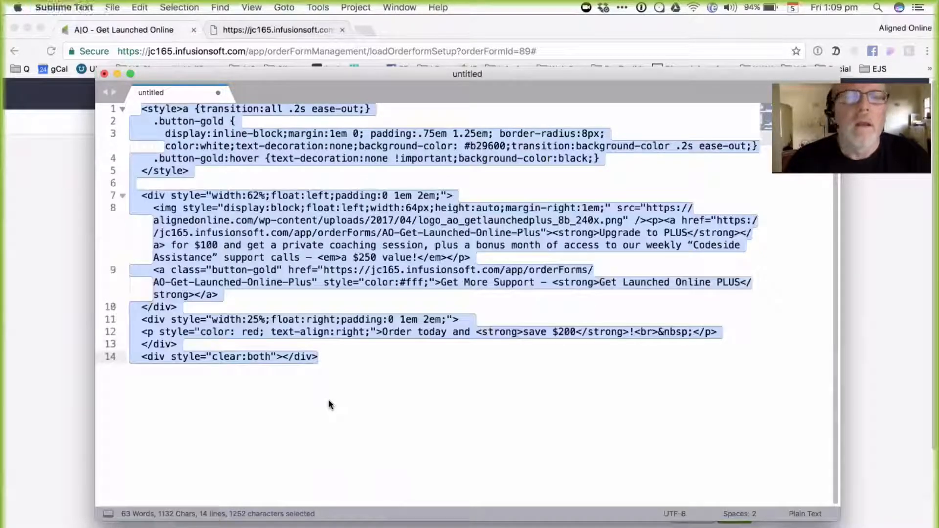
pyautogui.press('super+equal')
pyautogui.click(352, 340)
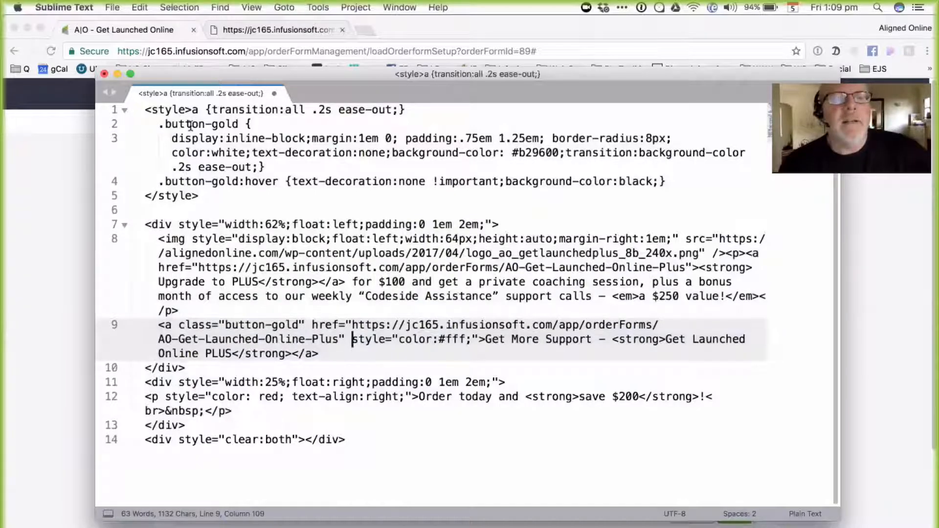
# Move the a {transition:all .2s ease-out;} rule onto its own line below the style tag, indented like the rule under it.
pyautogui.moveTo(145, 109); pyautogui.dragTo(192, 110)
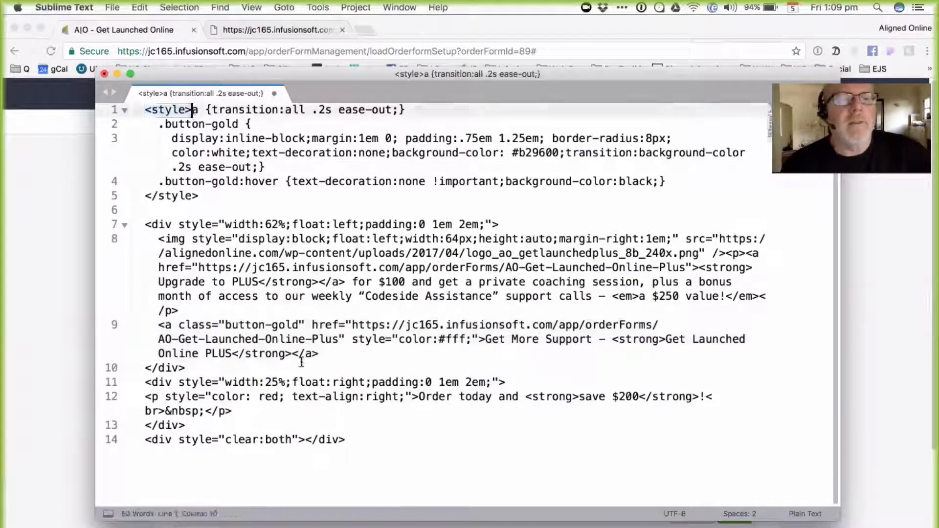
pyautogui.press('Return')
pyautogui.press('Tab')
pyautogui.press('Tab')
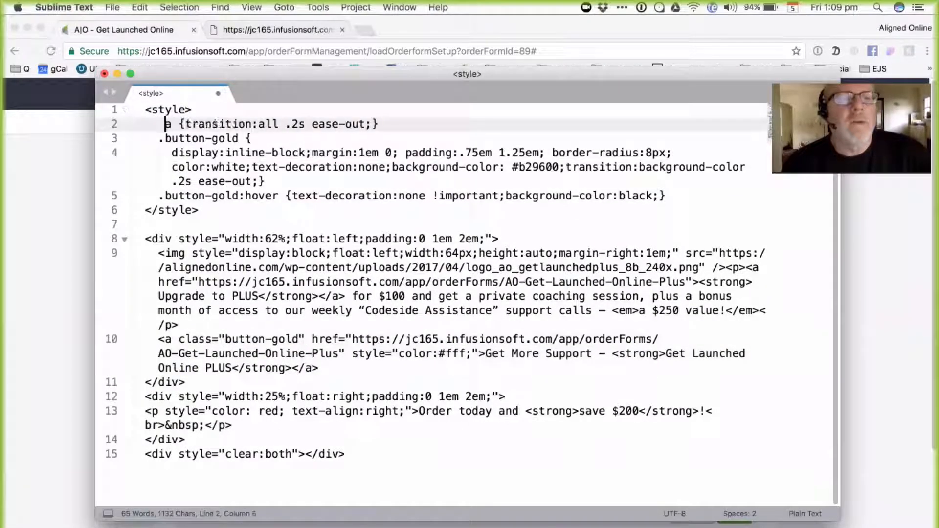
pyautogui.press('BackSpace')
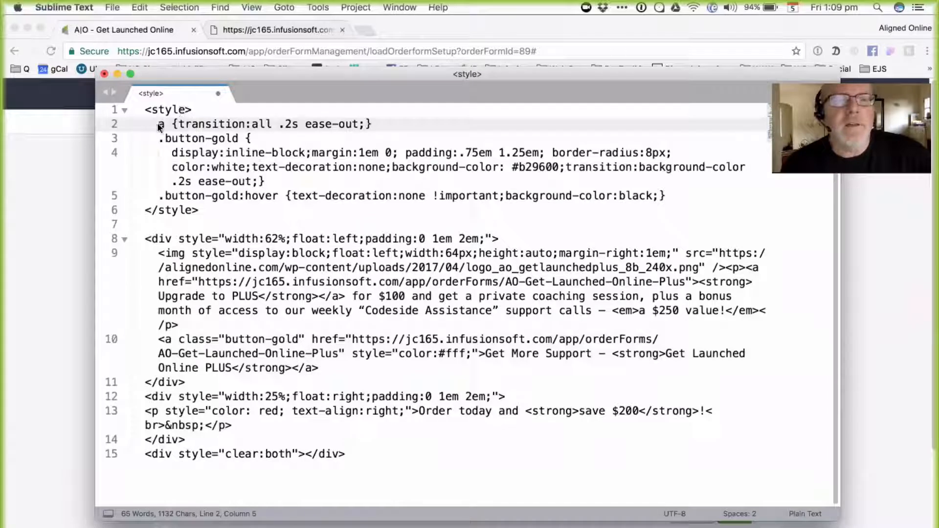
# Highlight the a selector and its transition declaration in the first style rule for review.
pyautogui.doubleClick(160, 125)
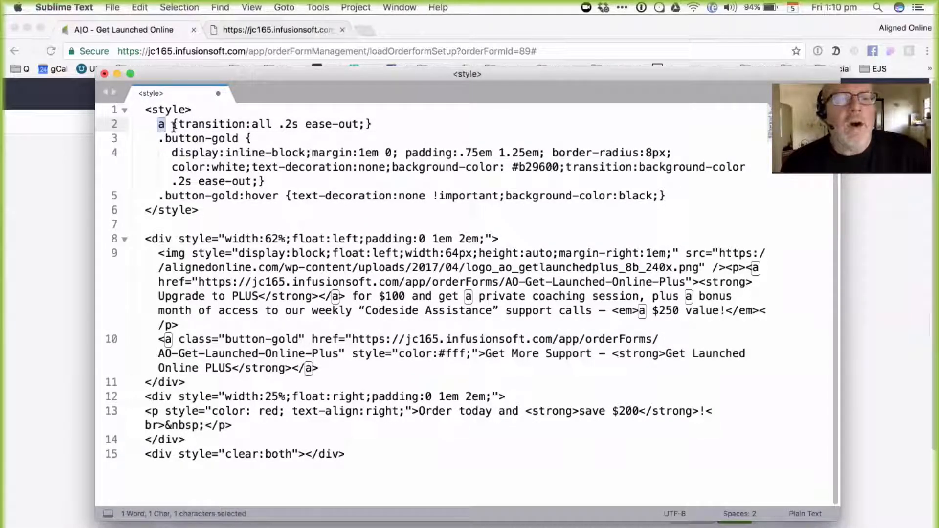
pyautogui.moveTo(174, 127); pyautogui.dragTo(374, 122)
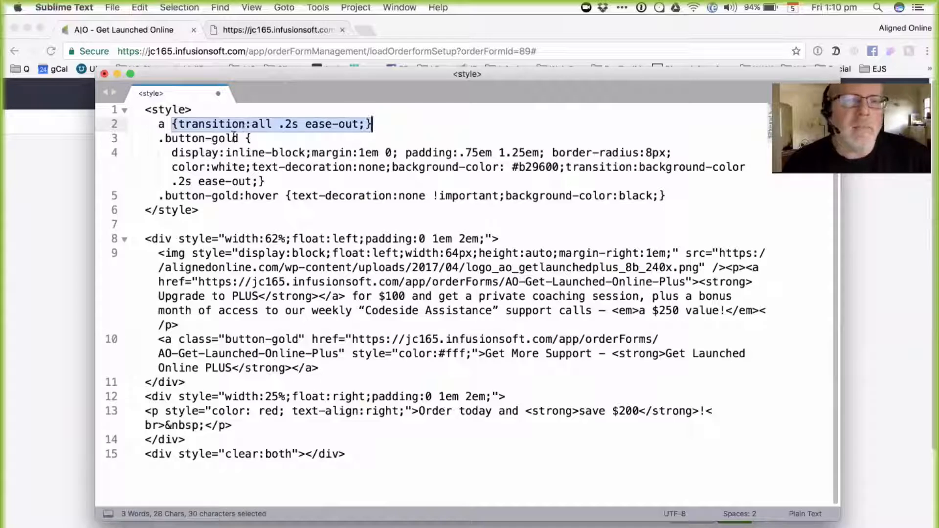
pyautogui.click(194, 129)
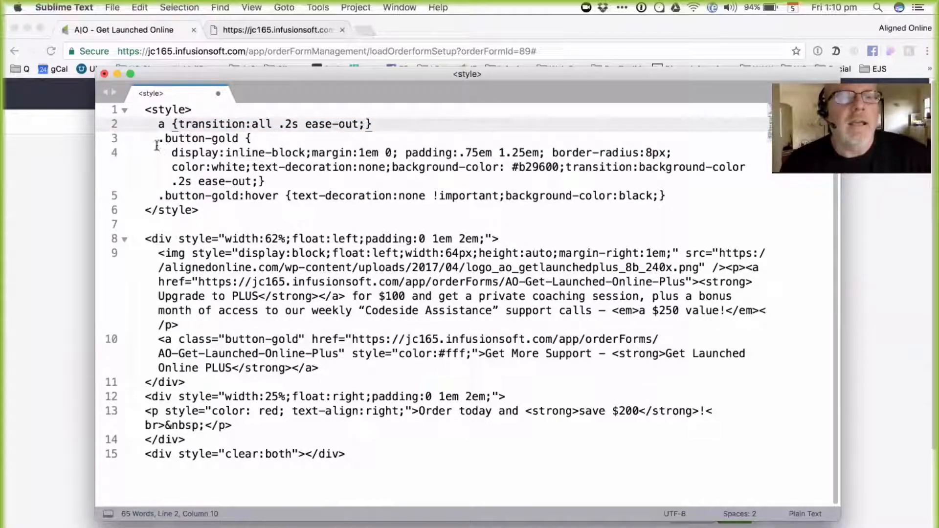
# Change the first .button-gold selector in the style block to a.button-gold.
pyautogui.moveTo(158, 139); pyautogui.dragTo(239, 139)
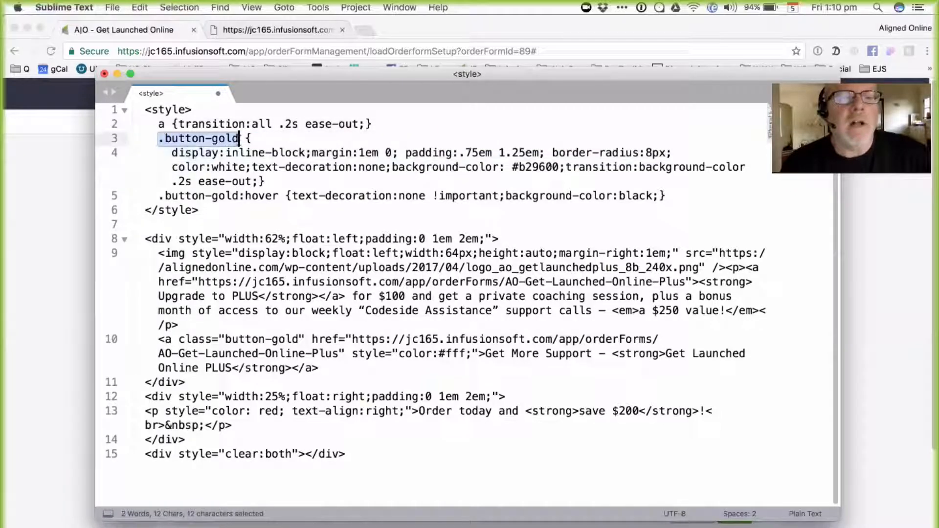
pyautogui.click(237, 154)
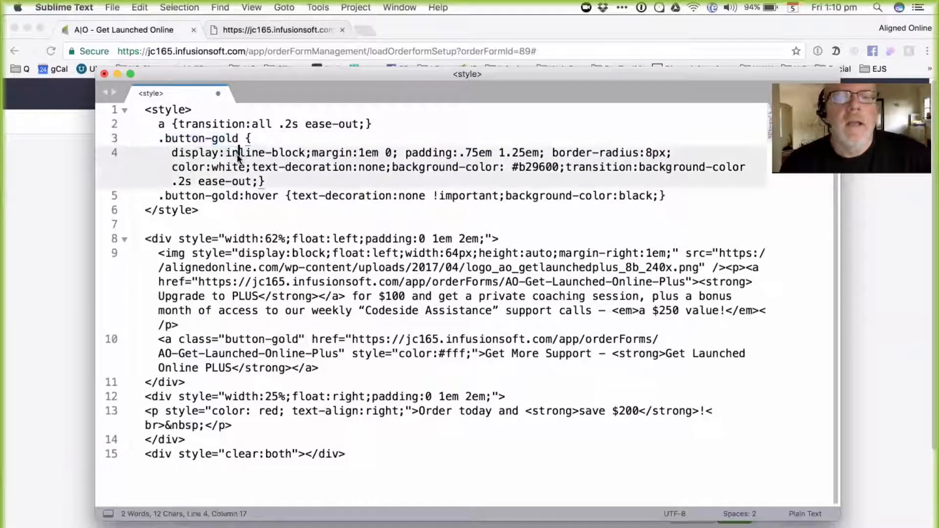
pyautogui.doubleClick(172, 152)
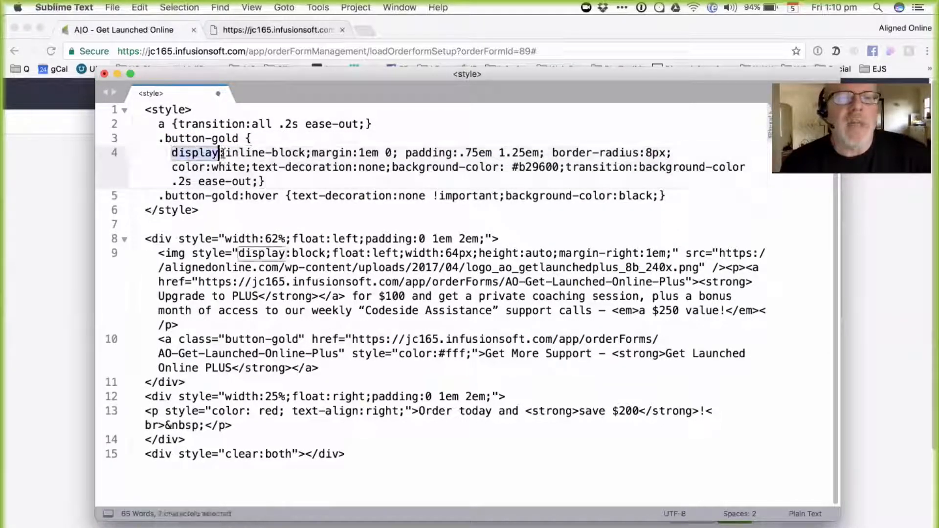
pyautogui.moveTo(172, 152); pyautogui.dragTo(302, 152)
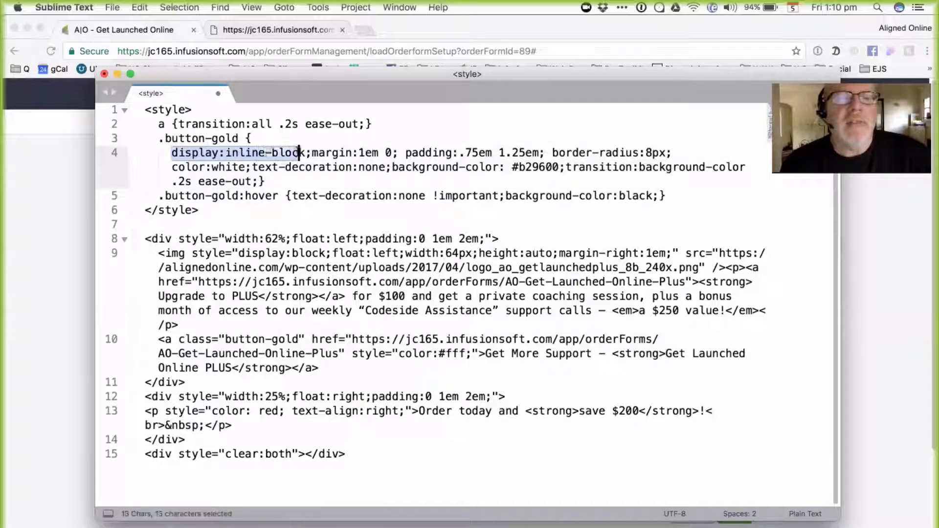
pyautogui.click(167, 138)
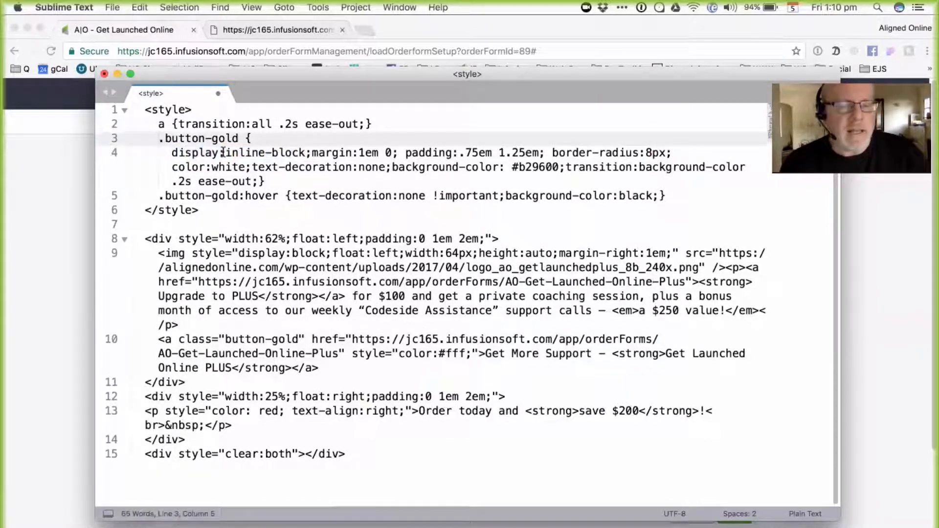
pyautogui.write('a')
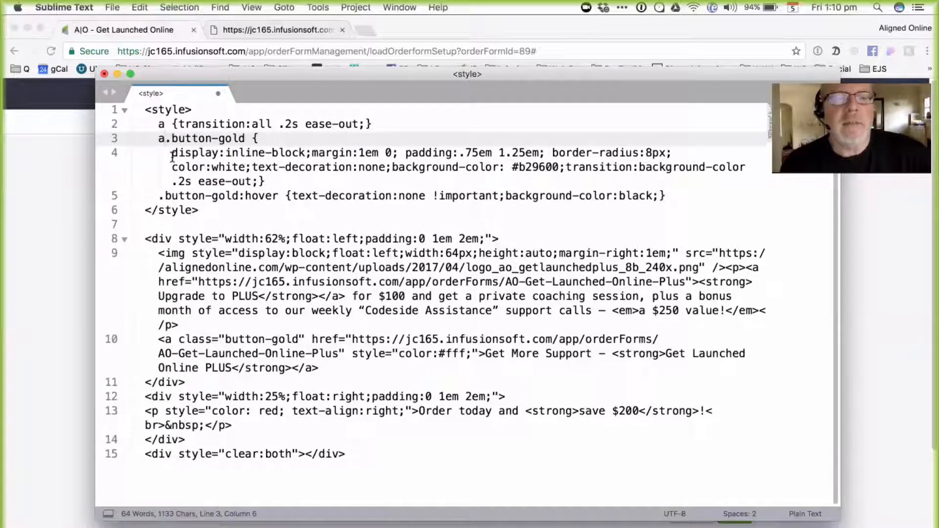
# Highlight the display, margin, padding, border-radius and color declarations of the a.button-gold rule one after another.
pyautogui.moveTo(172, 156); pyautogui.dragTo(307, 156)
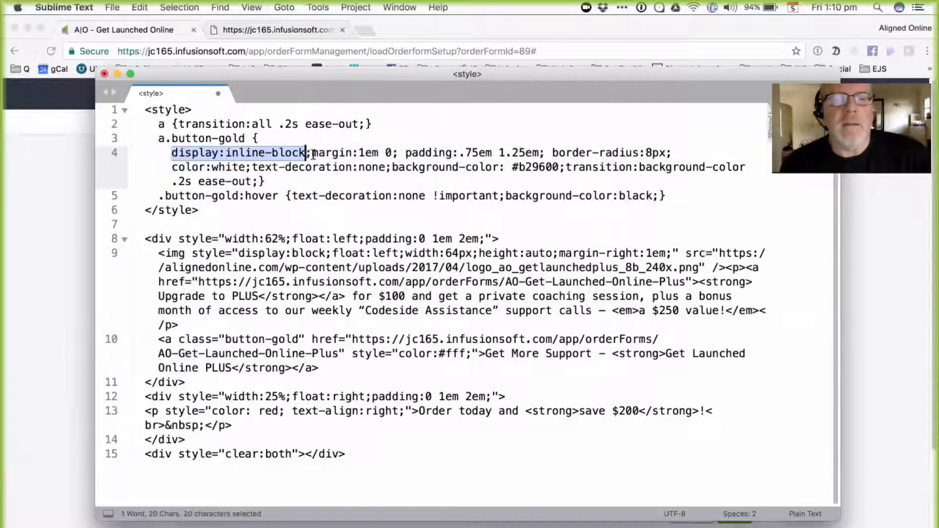
pyautogui.moveTo(313, 156); pyautogui.dragTo(376, 158)
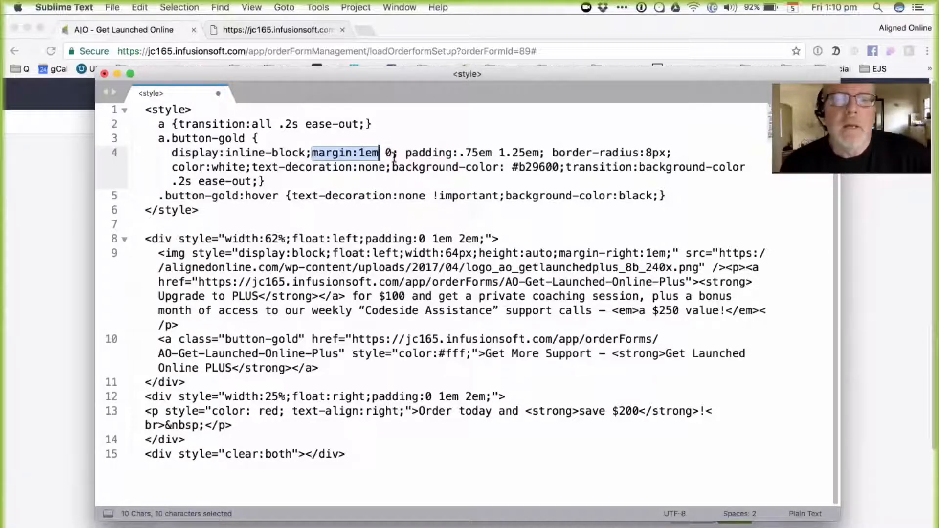
pyautogui.click(391, 153)
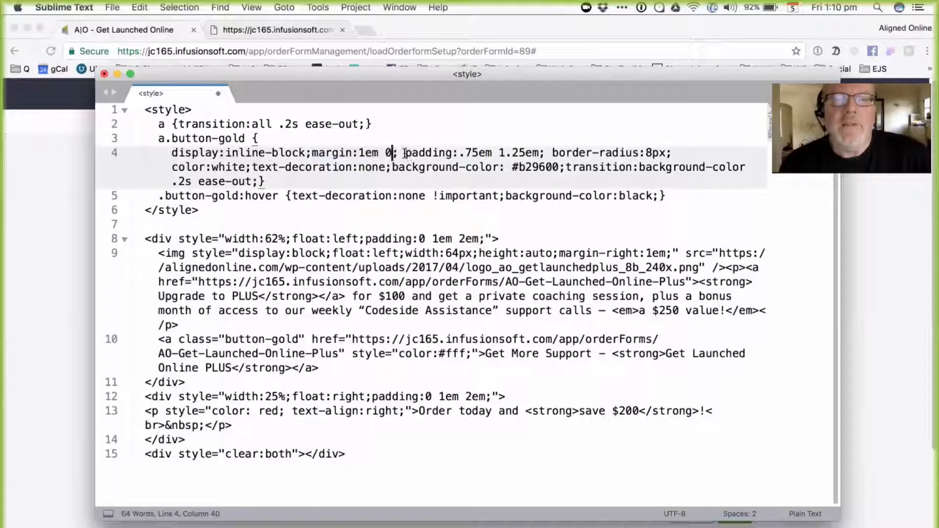
pyautogui.moveTo(405, 153); pyautogui.dragTo(538, 153)
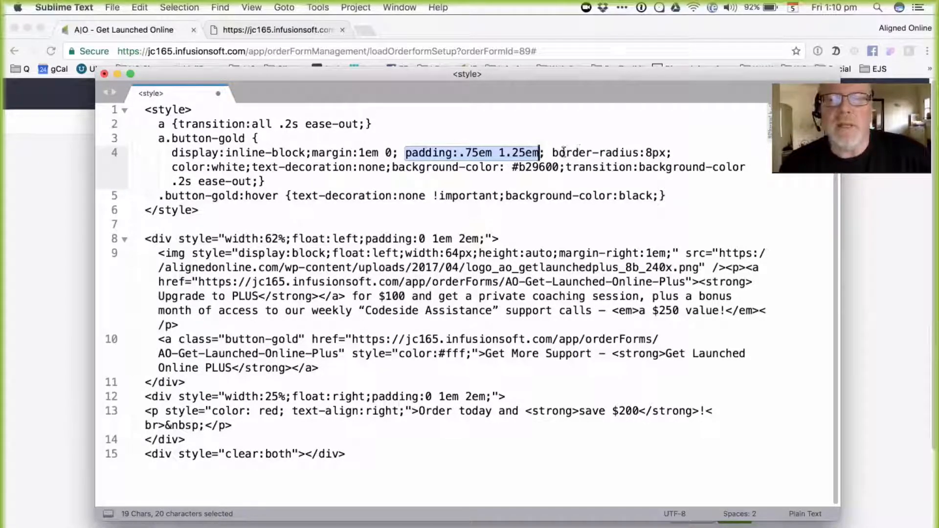
pyautogui.moveTo(552, 153); pyautogui.dragTo(673, 154)
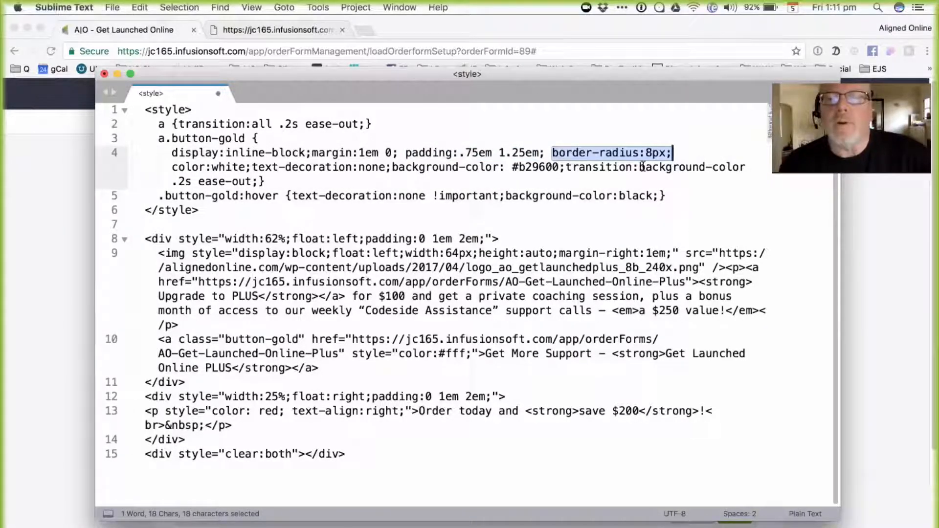
pyautogui.click(169, 170)
pyautogui.moveTo(169, 169); pyautogui.dragTo(242, 161)
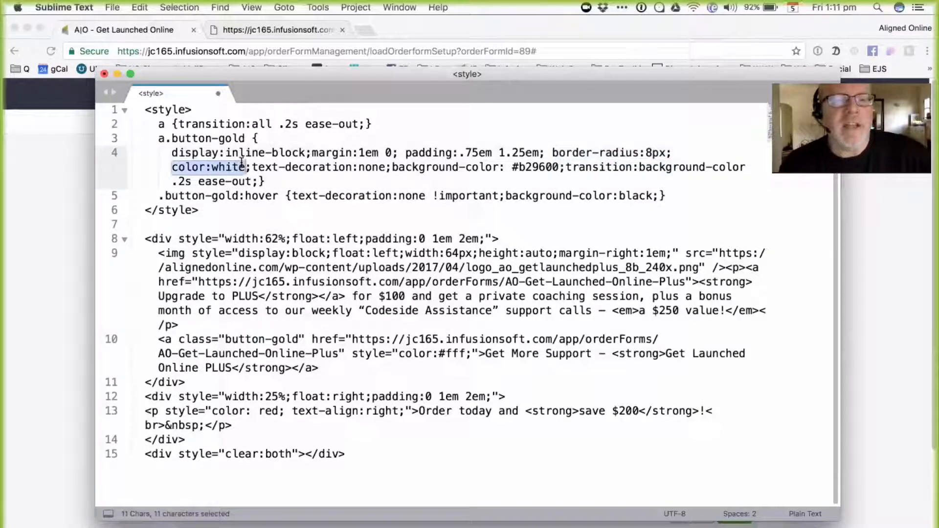
# Highlight the text-decoration, background-color and transition declarations of the a.button-gold rule one after another.
pyautogui.click(251, 167)
pyautogui.moveTo(253, 166); pyautogui.dragTo(386, 169)
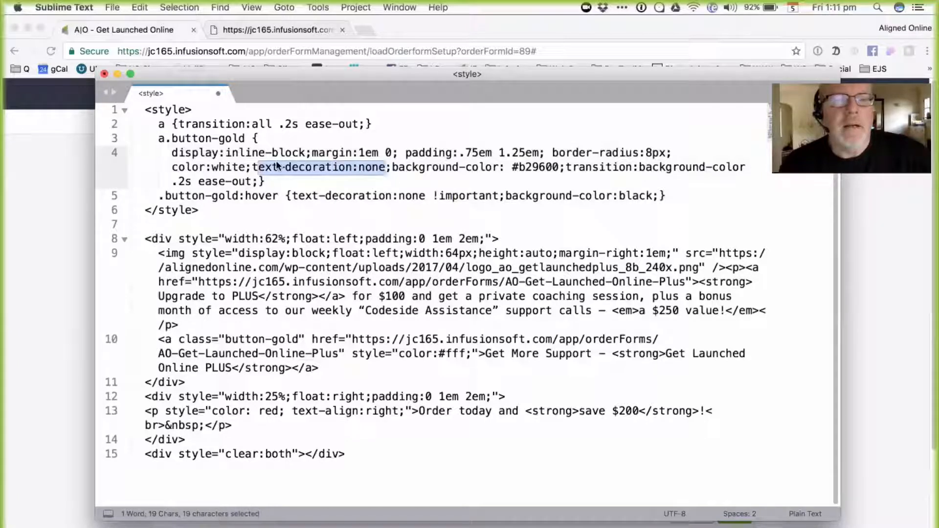
pyautogui.moveTo(252, 167); pyautogui.dragTo(559, 167)
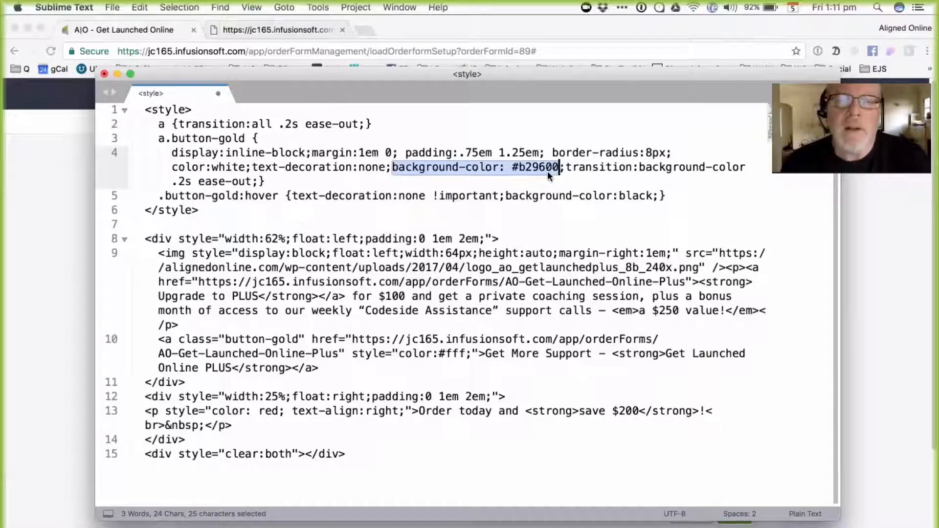
pyautogui.click(585, 169)
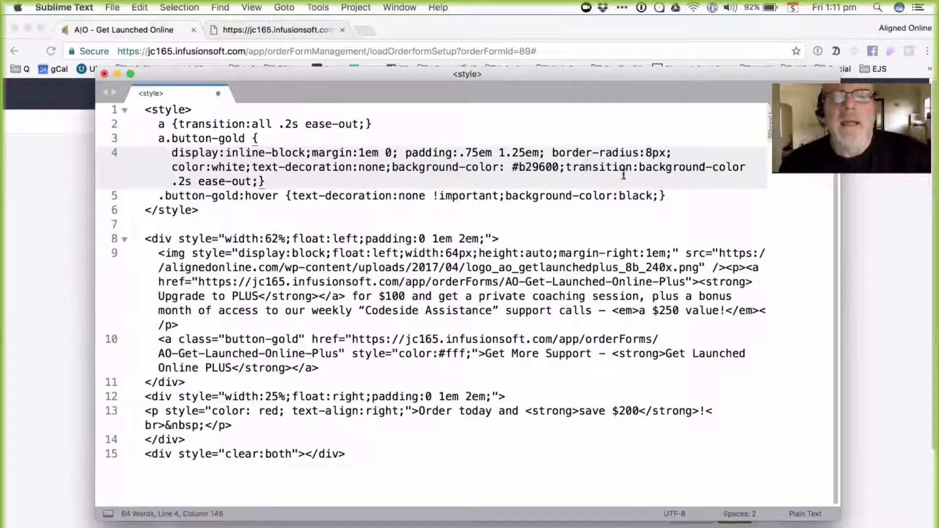
pyautogui.moveTo(566, 168); pyautogui.dragTo(638, 181)
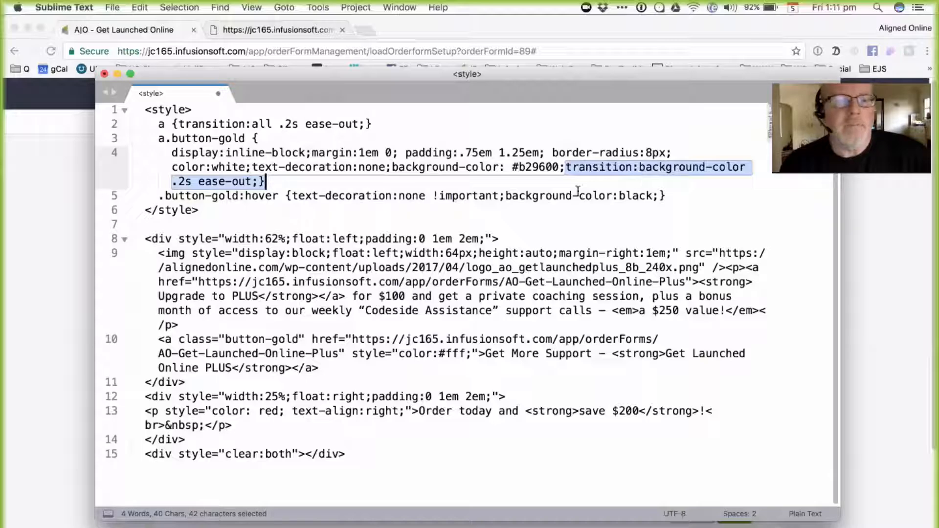
# Highlight the whole style block from its opening to its closing style tag for review.
pyautogui.click(328, 204)
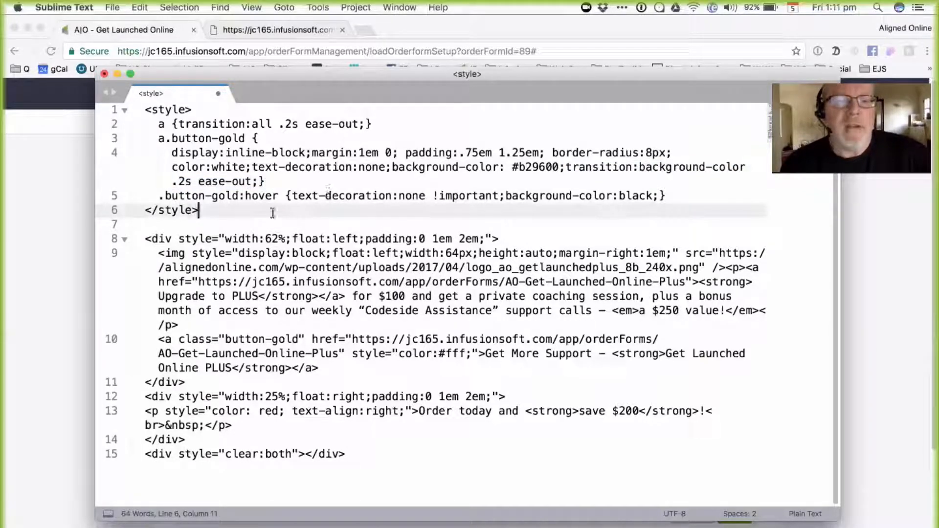
pyautogui.moveTo(222, 214); pyautogui.dragTo(99, 101)
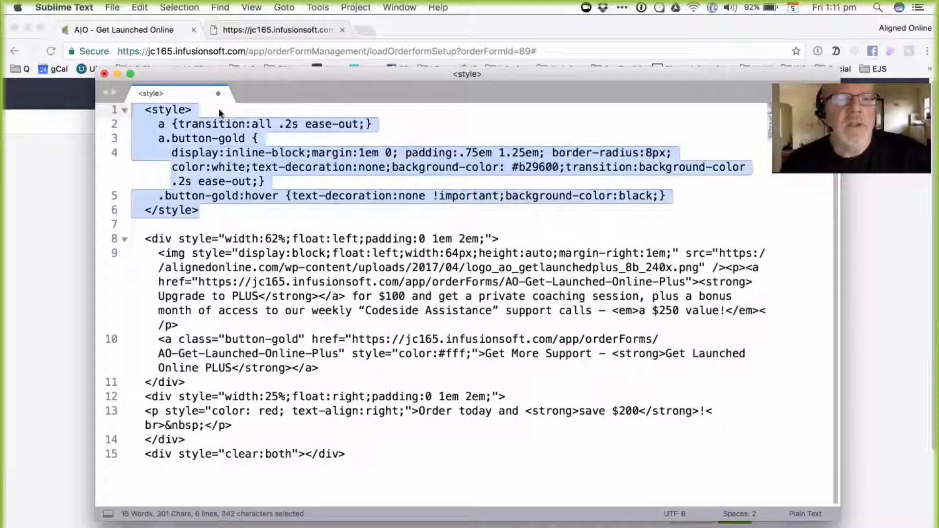
pyautogui.click(201, 210)
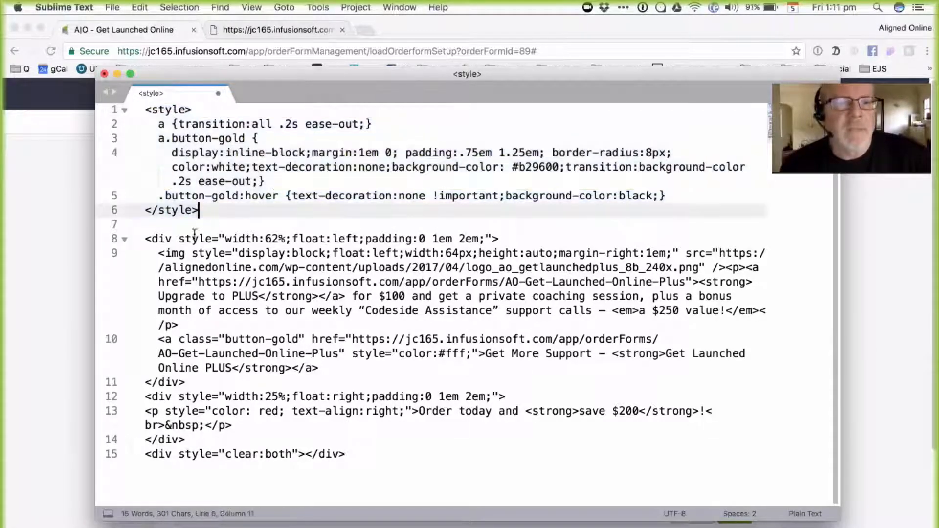
# Highlight the button-gold link element, followed by the opening div tags of the 62% left column and the 25% right column.
pyautogui.click(504, 238)
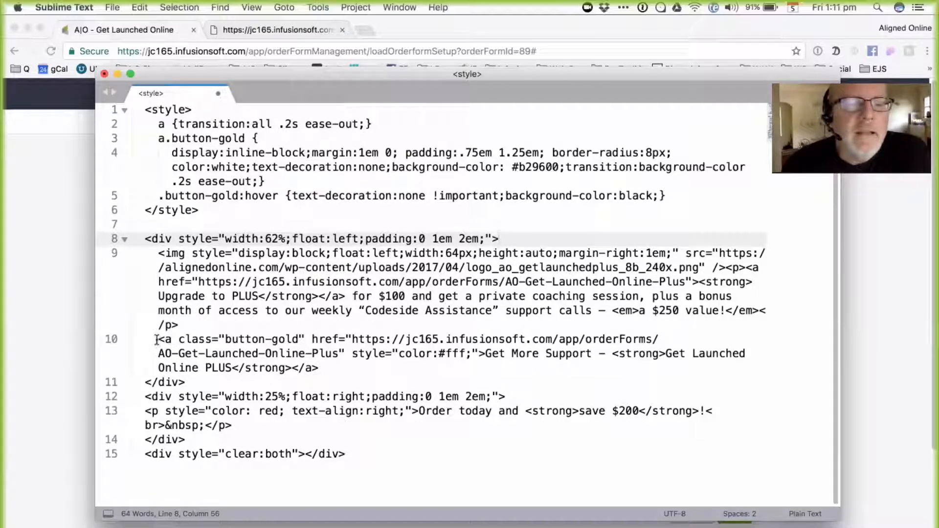
pyautogui.moveTo(157, 339); pyautogui.dragTo(326, 370)
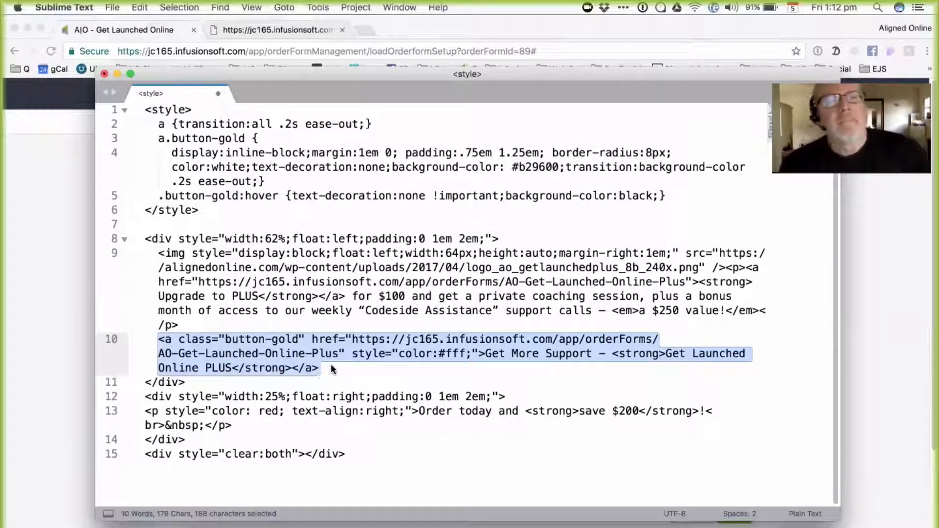
pyautogui.moveTo(145, 239); pyautogui.dragTo(532, 233)
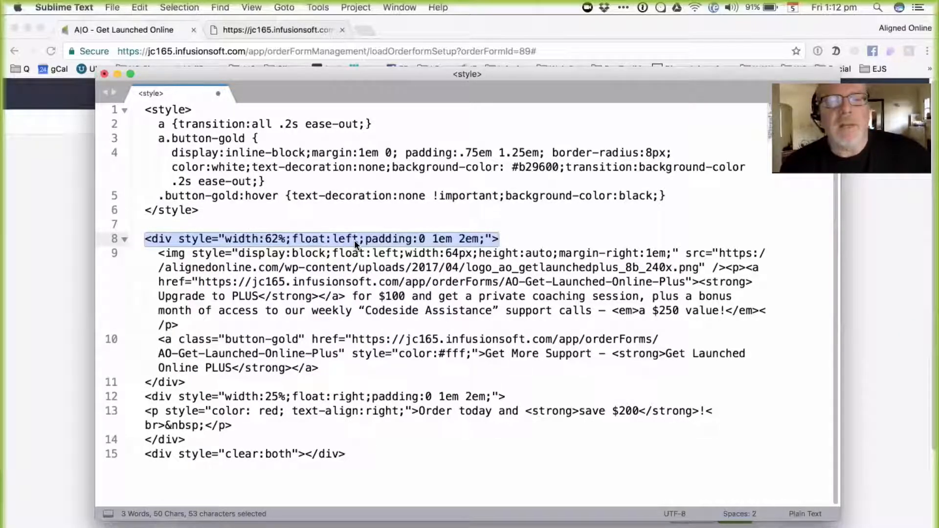
pyautogui.moveTo(146, 398); pyautogui.dragTo(493, 392)
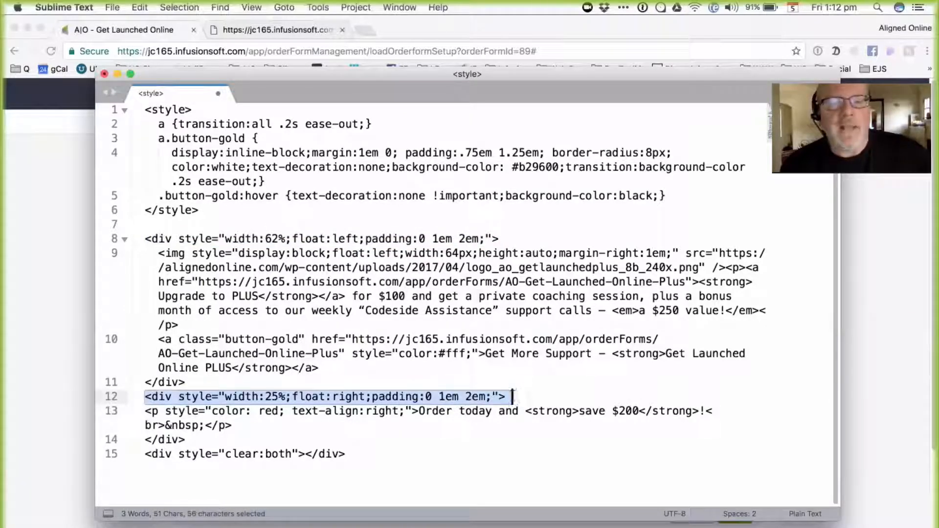
# Switch to Chrome, open the order form's custom URL in a new tab and highlight its "Order today and save $200!" text.
pyautogui.press('super+Tab')
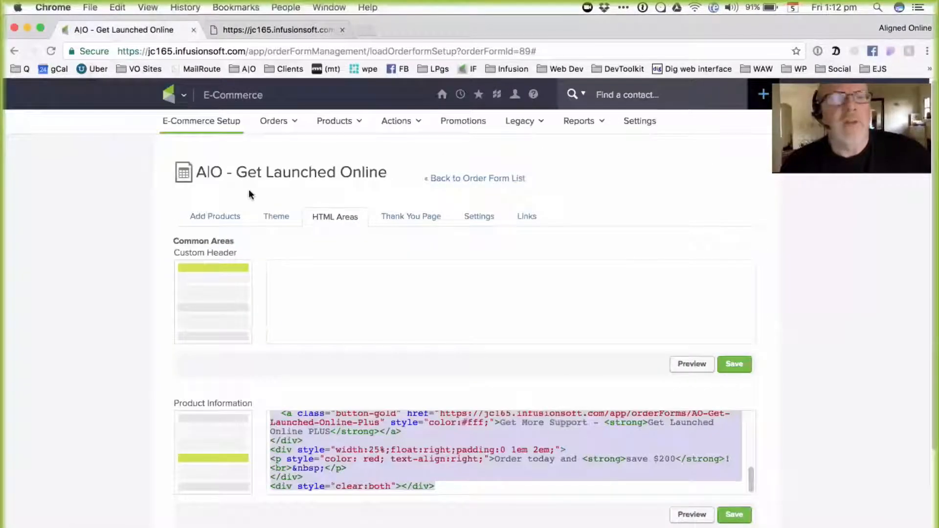
pyautogui.moveTo(533, 95)
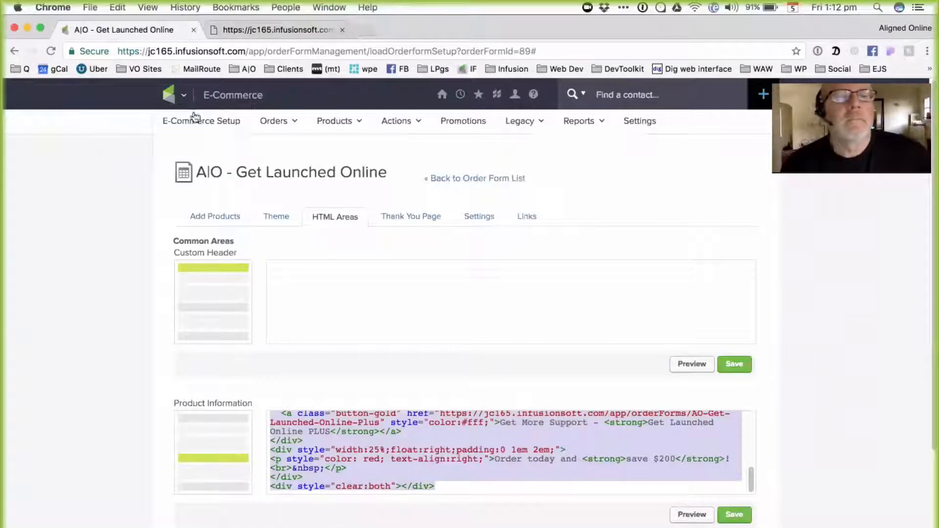
pyautogui.moveTo(181, 100)
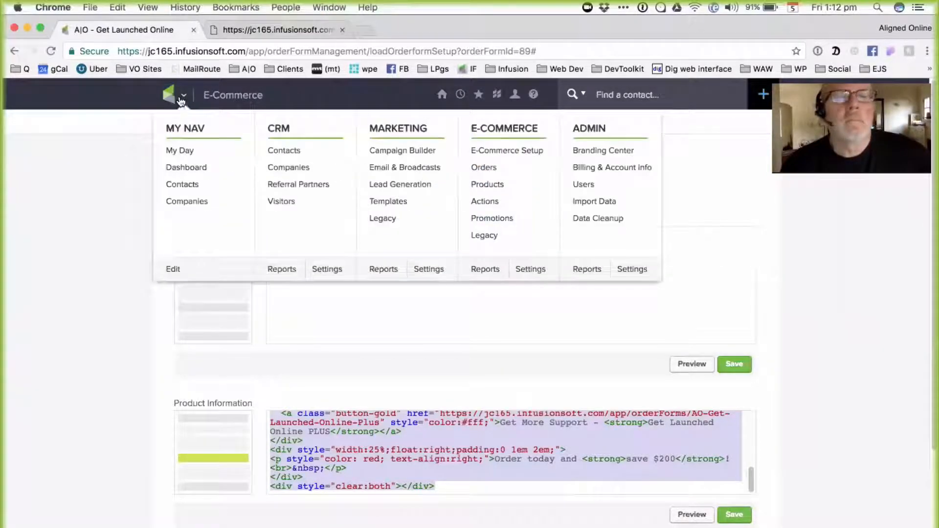
pyautogui.click(481, 350)
pyautogui.click(223, 218)
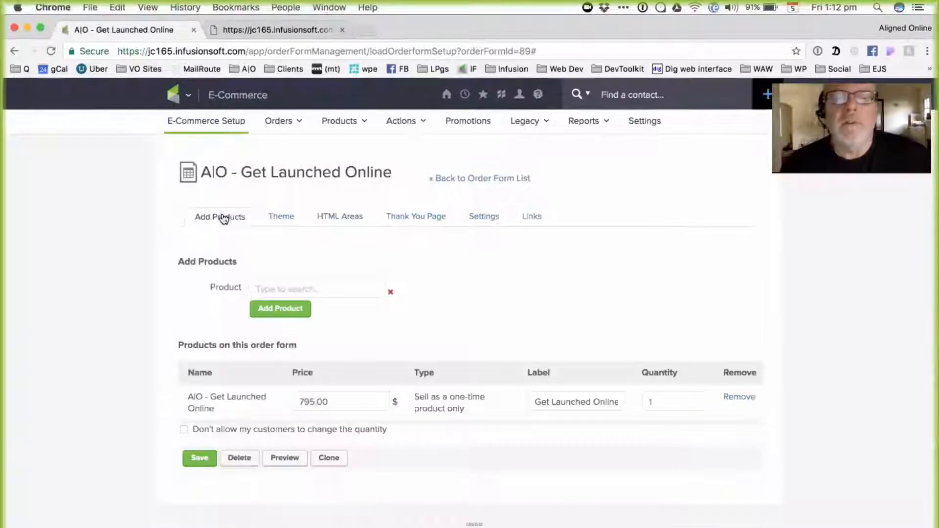
pyautogui.click(529, 218)
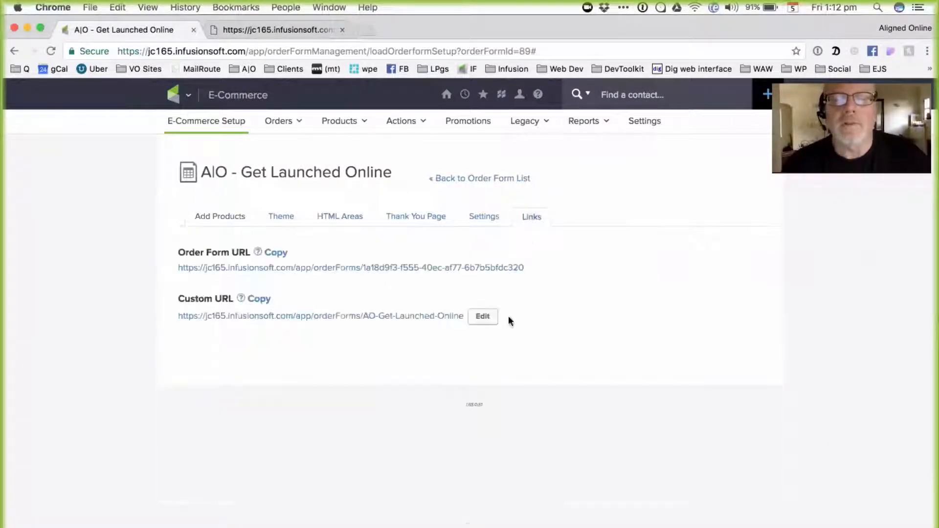
pyautogui.keyDown('super'); pyautogui.click(440, 317); pyautogui.keyUp('super')
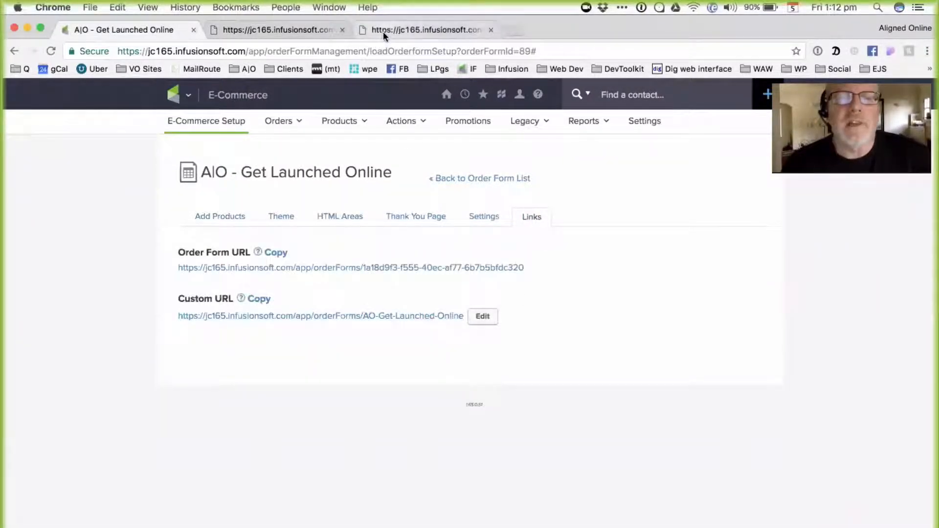
pyautogui.click(383, 31)
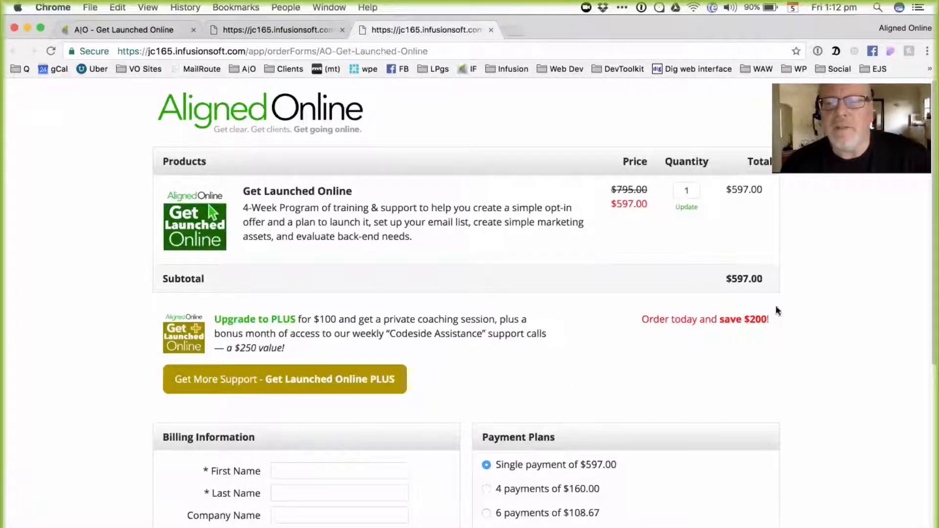
pyautogui.moveTo(643, 318); pyautogui.dragTo(772, 317)
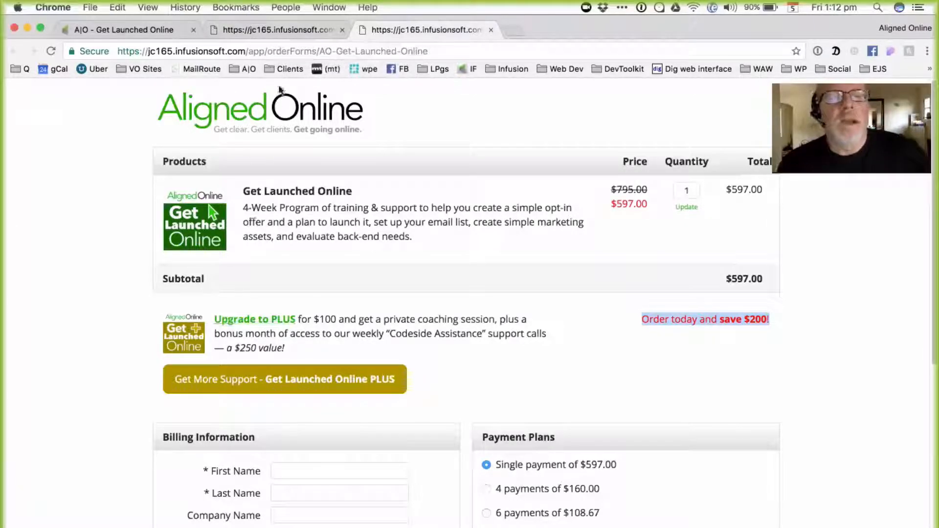
# Return to the order form's HTML areas and delete the opening 62% left-floating div tag from the Product Information code.
pyautogui.click(265, 31)
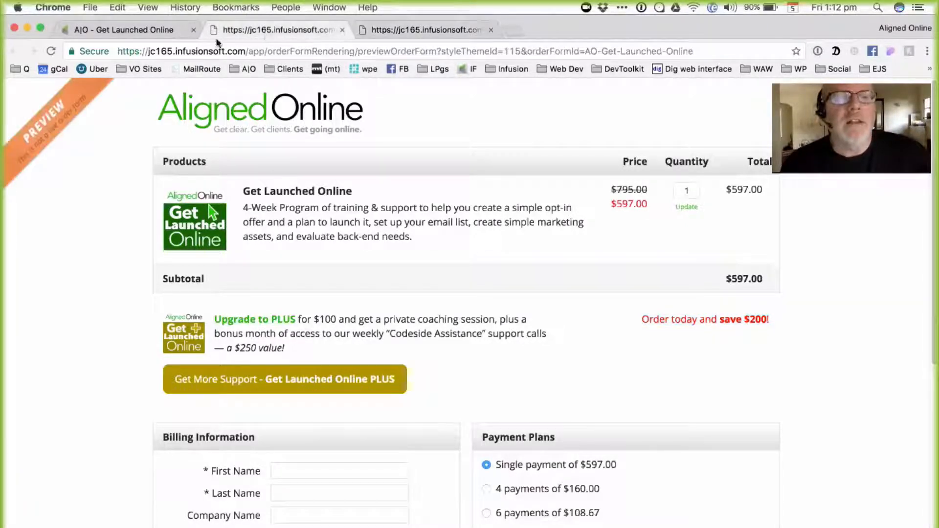
pyautogui.click(156, 27)
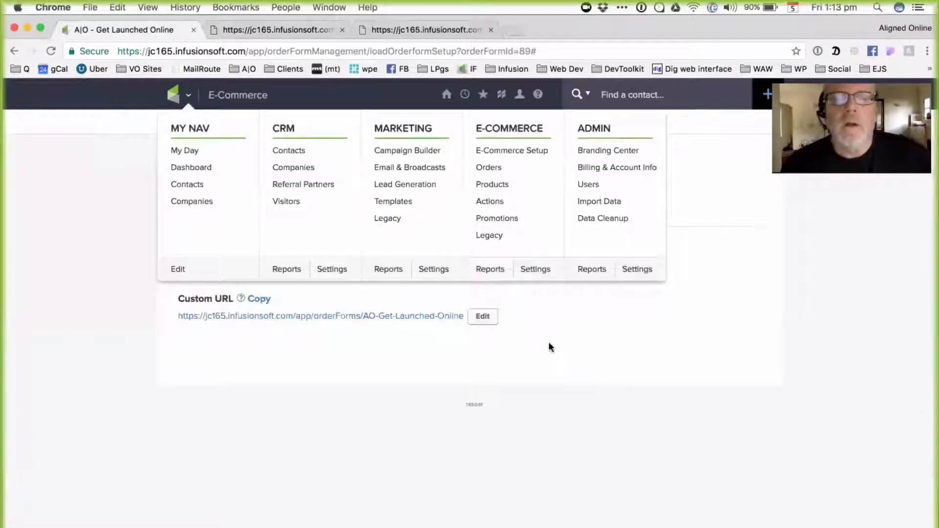
pyautogui.click(316, 213)
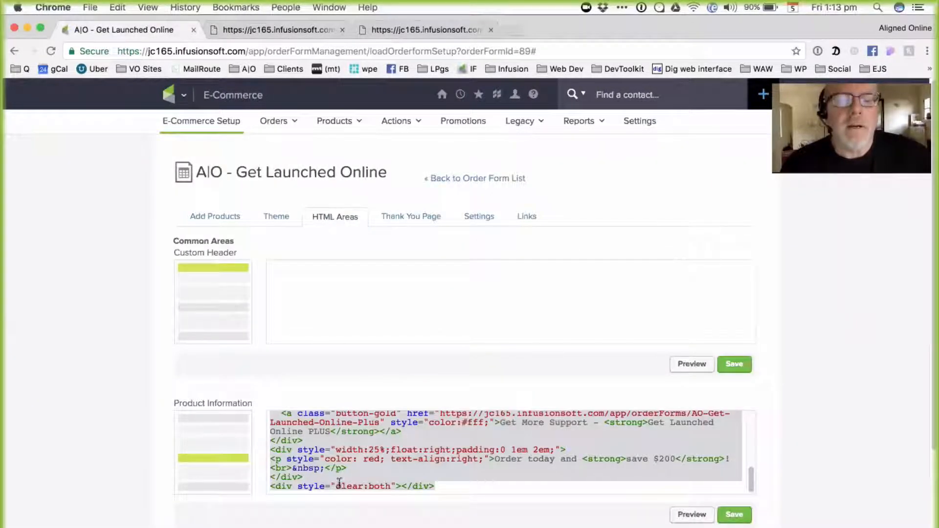
pyautogui.scroll(6, 315, 439)
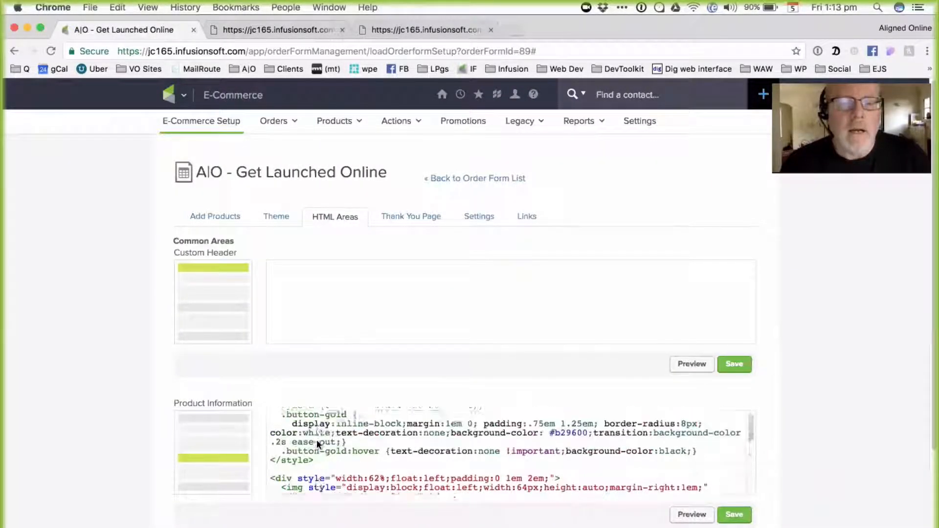
pyautogui.scroll(-3, 315, 439)
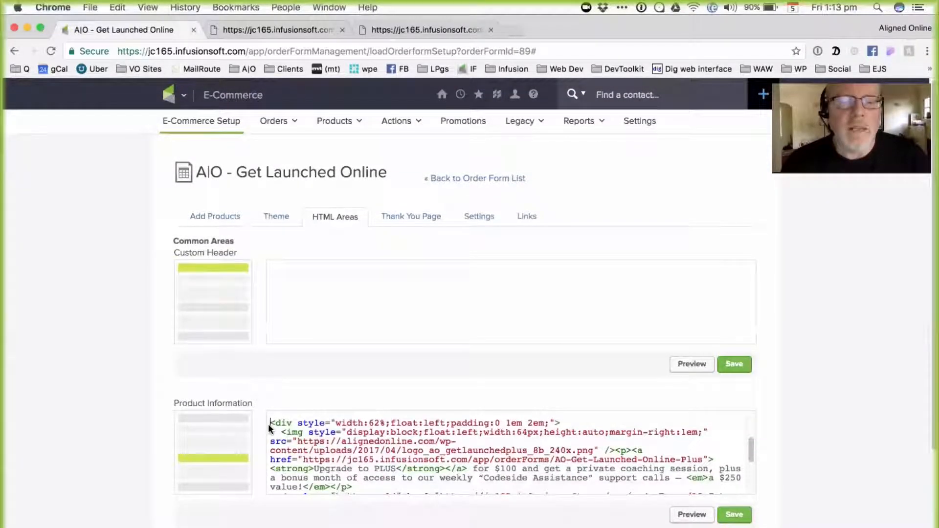
pyautogui.moveTo(268, 424); pyautogui.dragTo(602, 420)
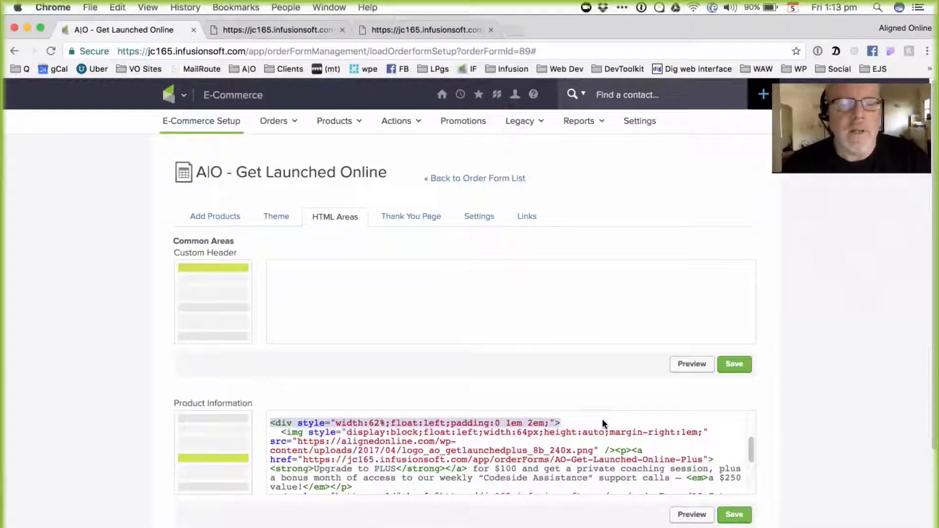
pyautogui.press('Delete')
pyautogui.scroll(-2, 375, 467)
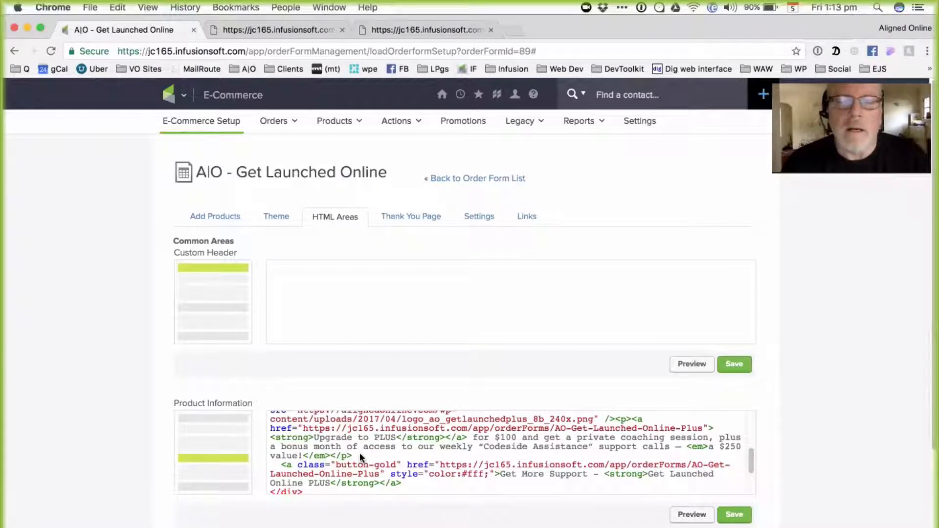
pyautogui.scroll(2, 360, 452)
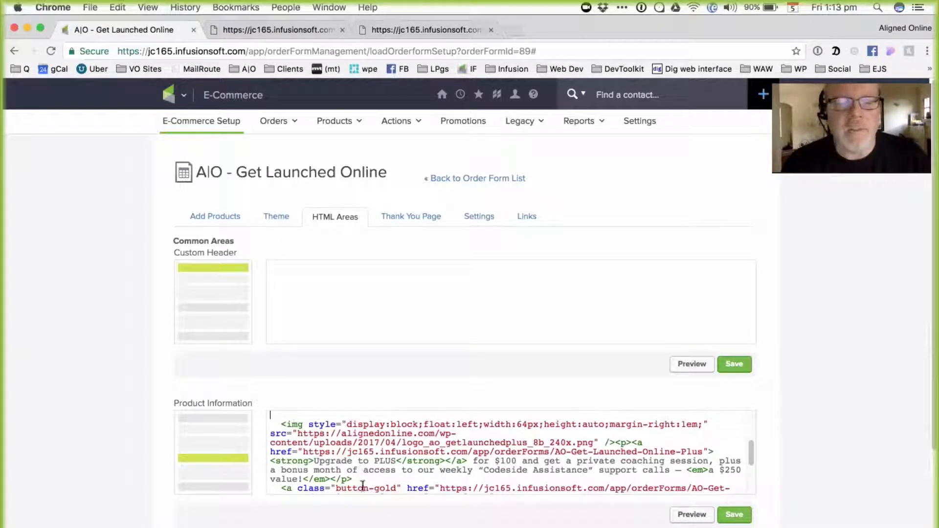
pyautogui.moveTo(364, 484); pyautogui.dragTo(381, 523)
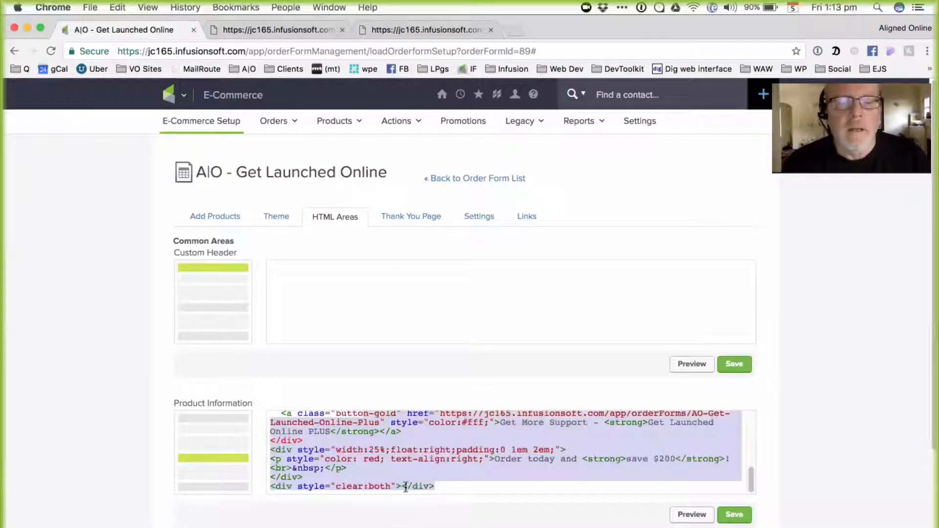
pyautogui.press('BackSpace')
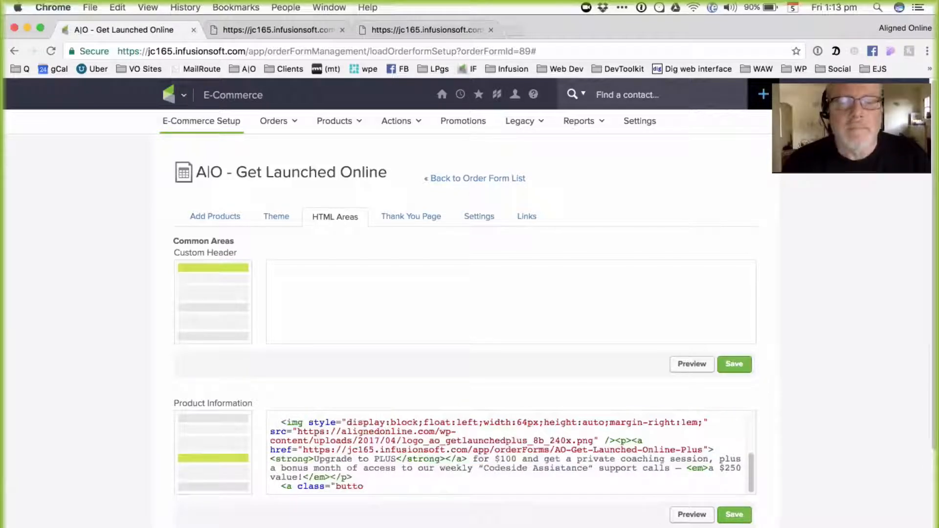
pyautogui.moveTo(436, 479); pyautogui.dragTo(435, 509)
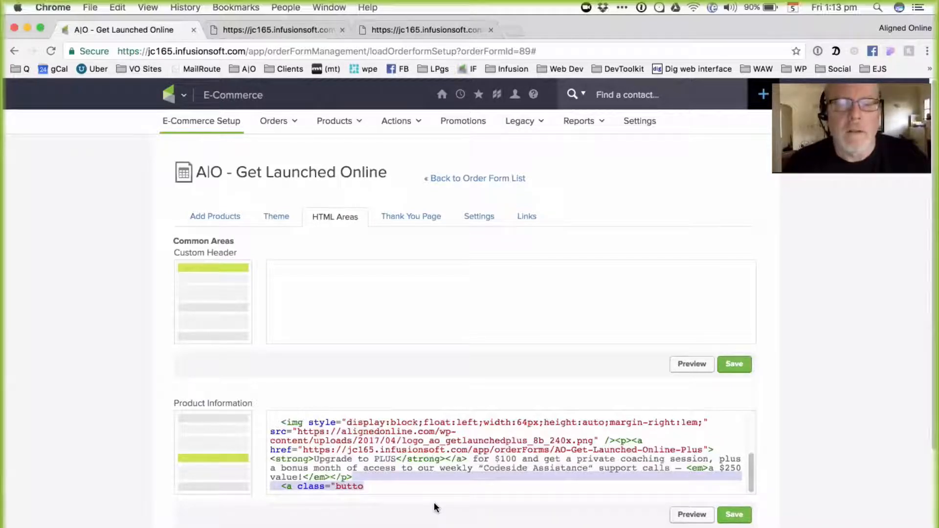
pyautogui.press('super+z')
# Delete all Product Information code after the button-gold link, including the 25% column and clear:both div, and save the HTML.
pyautogui.scroll(-3, 427, 467)
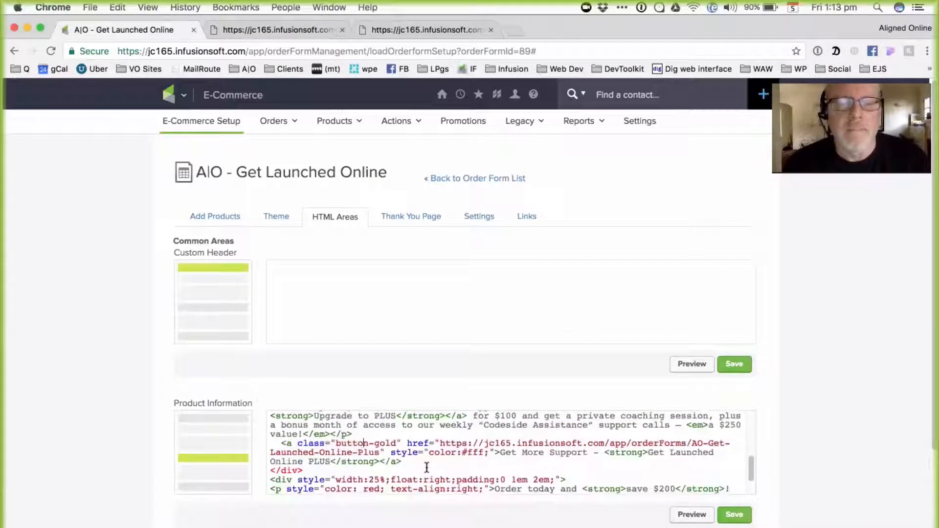
pyautogui.moveTo(426, 461); pyautogui.dragTo(430, 499)
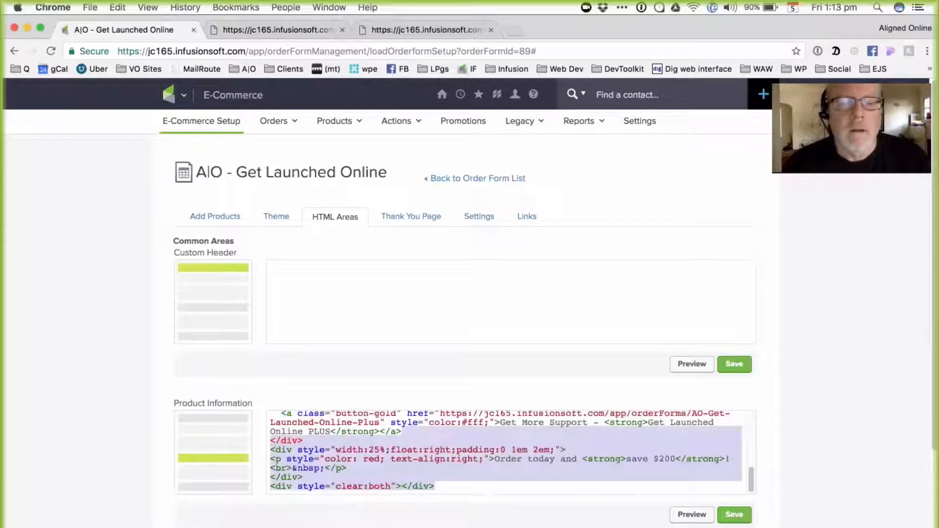
pyautogui.press('BackSpace')
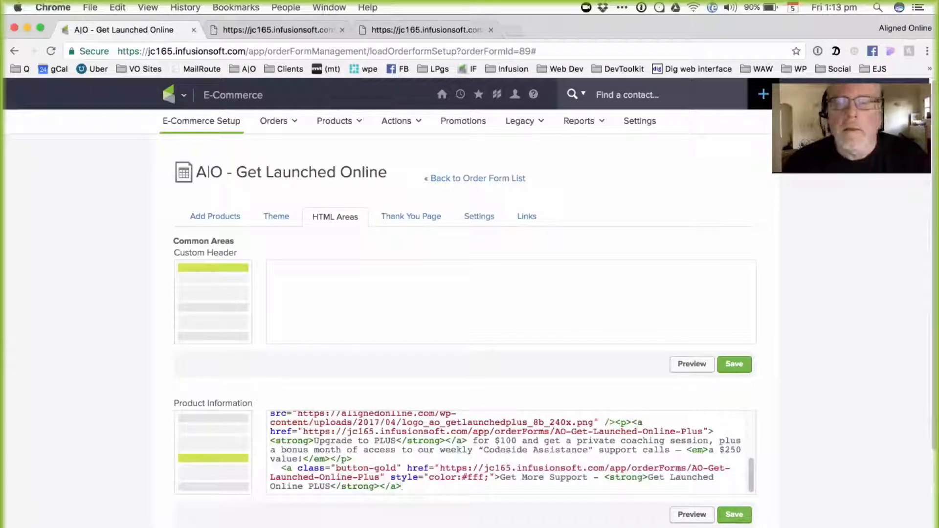
pyautogui.click(734, 514)
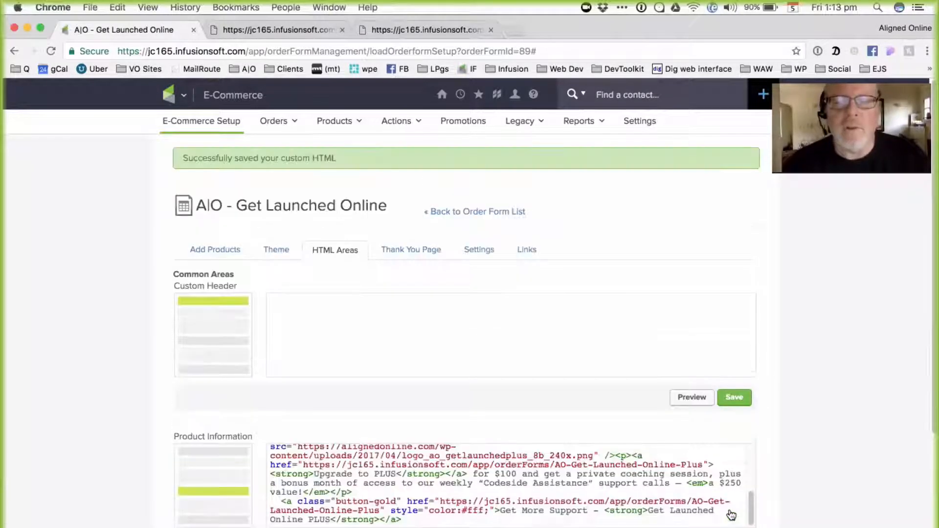
# Open the order form's custom URL from its links in a new tab and view the saved page.
pyautogui.click(526, 251)
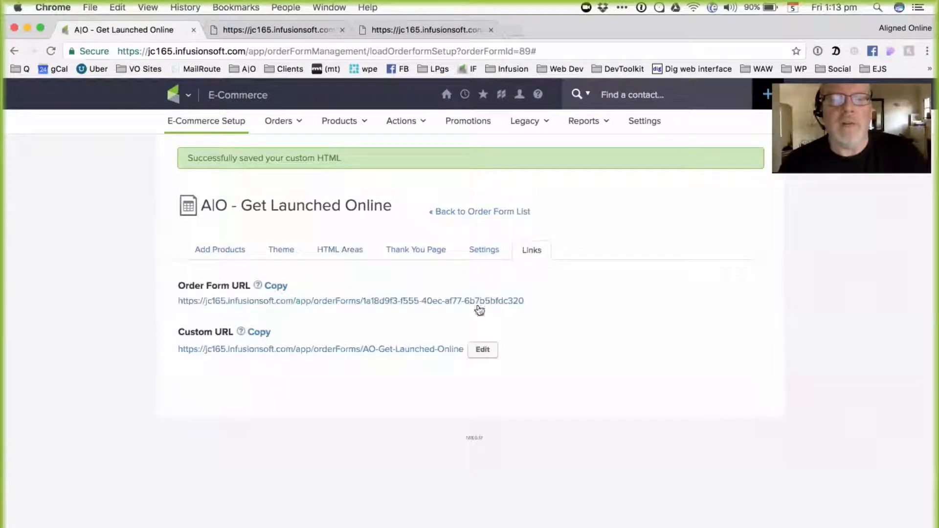
pyautogui.keyDown('super'); pyautogui.click(413, 350); pyautogui.keyUp('super')
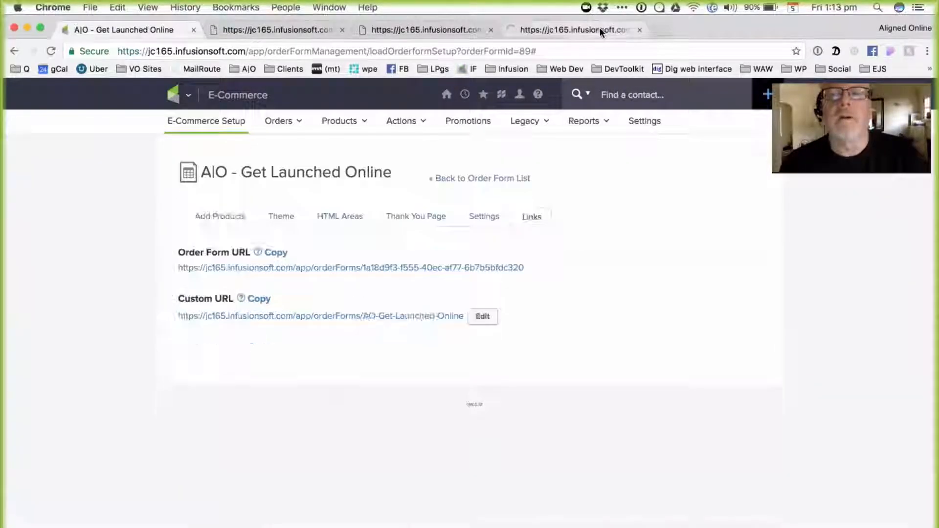
pyautogui.click(601, 30)
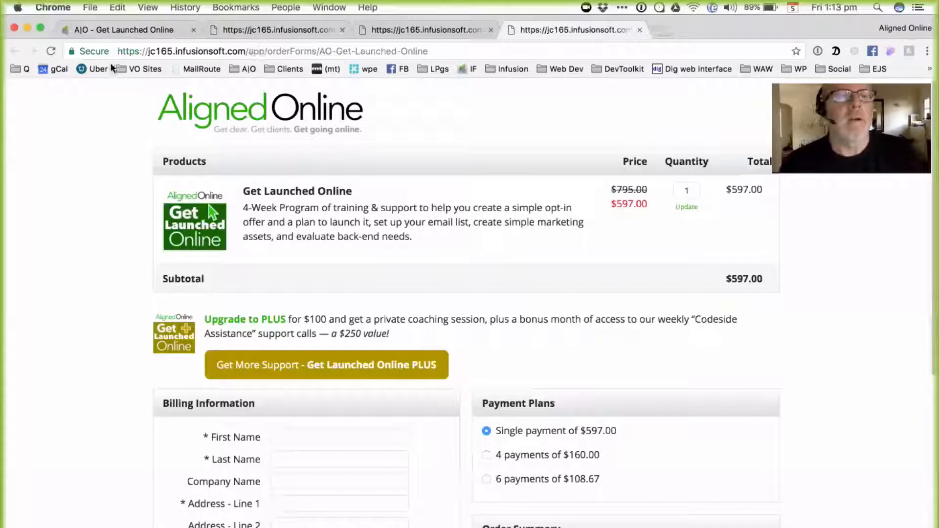
# View the order form through aligned.online/get-launched-online in a new incognito window, and close that window.
pyautogui.press('super+shift+n')
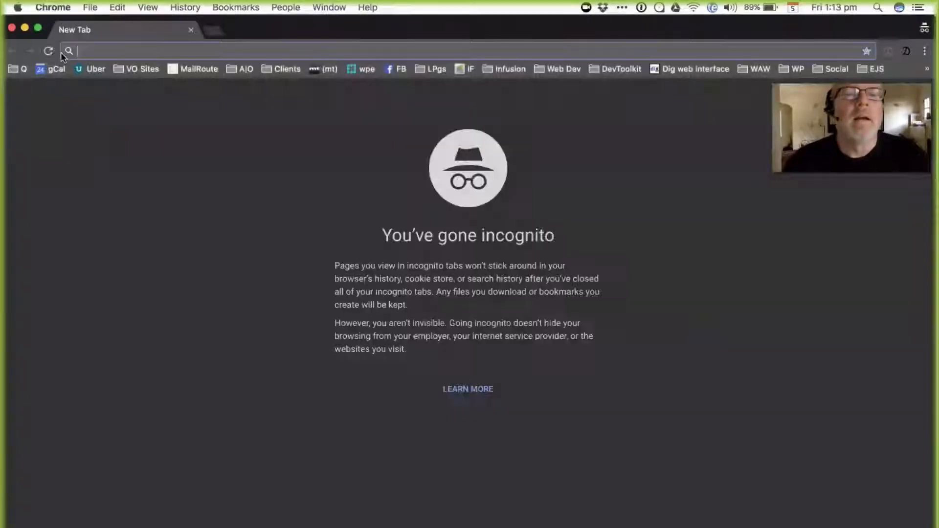
pyautogui.press('super+v')
pyautogui.press('super+a')
pyautogui.press('BackSpace')
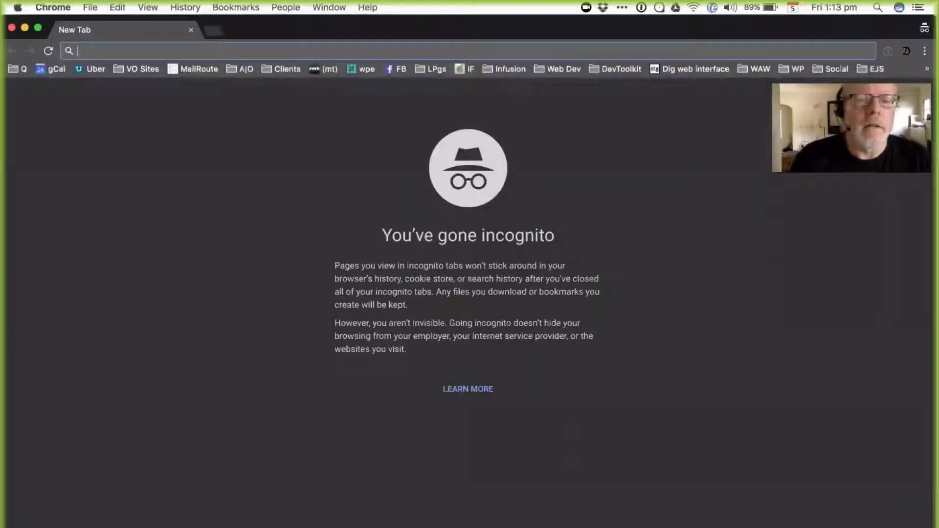
pyautogui.write('al')
pyautogui.press('Down')
pyautogui.press('Down')
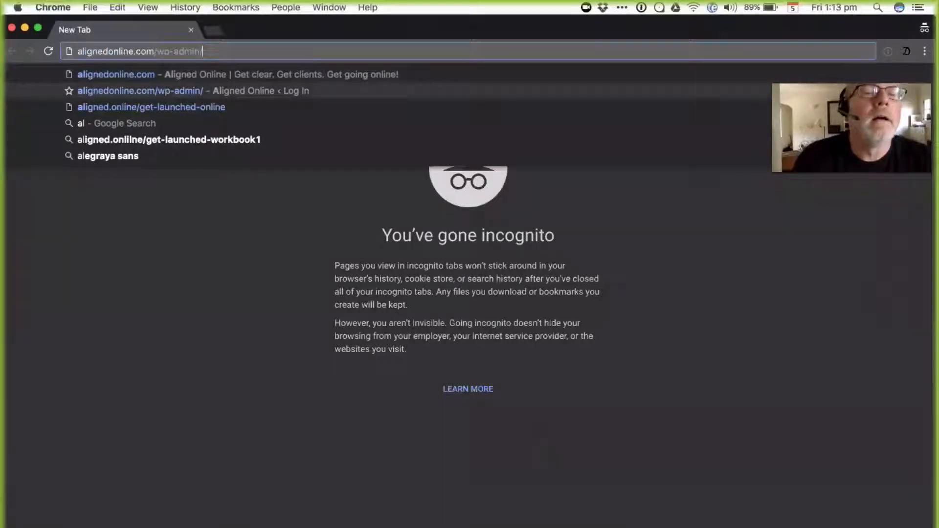
pyautogui.press('Return')
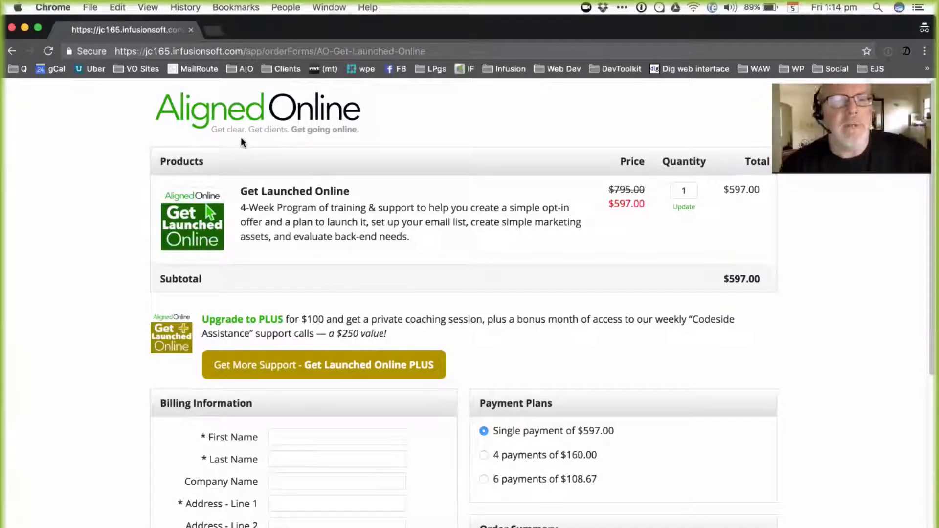
pyautogui.click(191, 30)
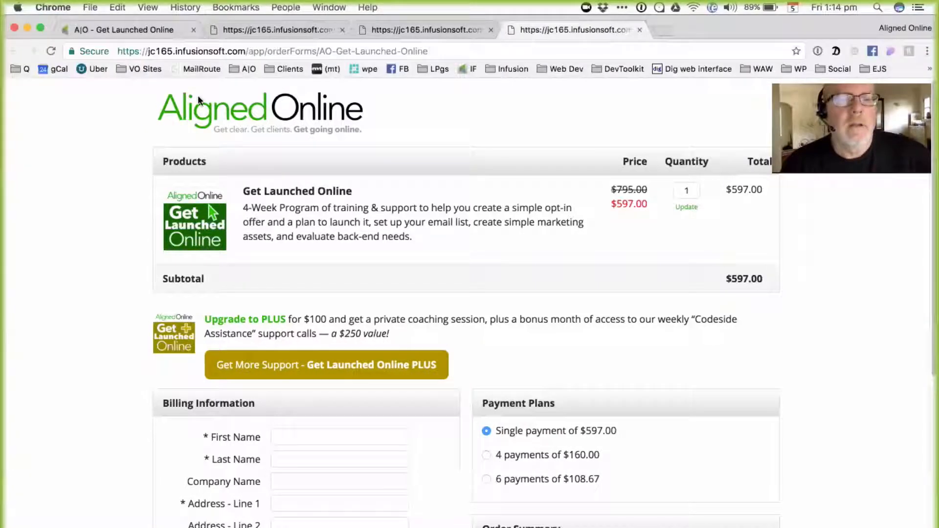
# Return to the order form's HTML areas and delete the floating 64px logo img element from the Product Information code.
pyautogui.click(133, 29)
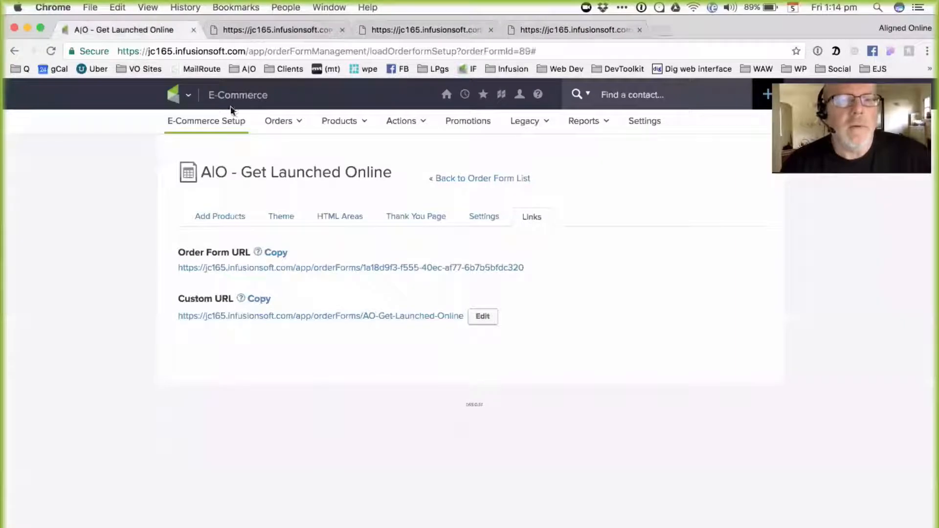
pyautogui.click(283, 224)
pyautogui.click(330, 221)
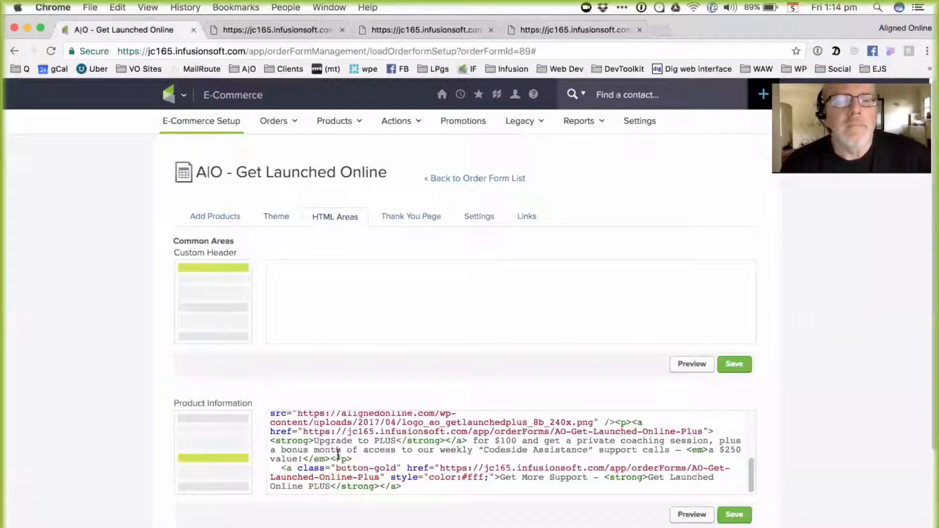
pyautogui.scroll(3, 322, 427)
pyautogui.scroll(-2, 321, 426)
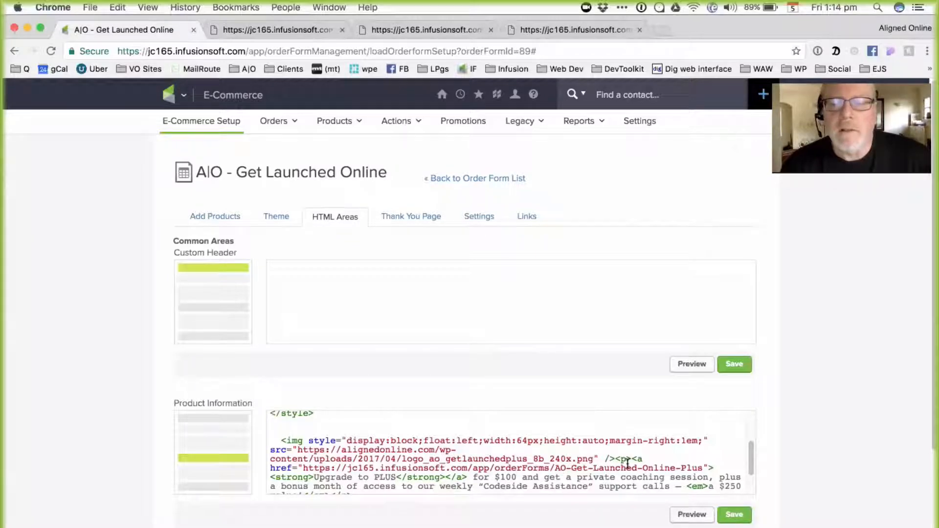
pyautogui.moveTo(614, 459); pyautogui.dragTo(254, 435)
pyautogui.press('BackSpace')
pyautogui.press('BackSpace')
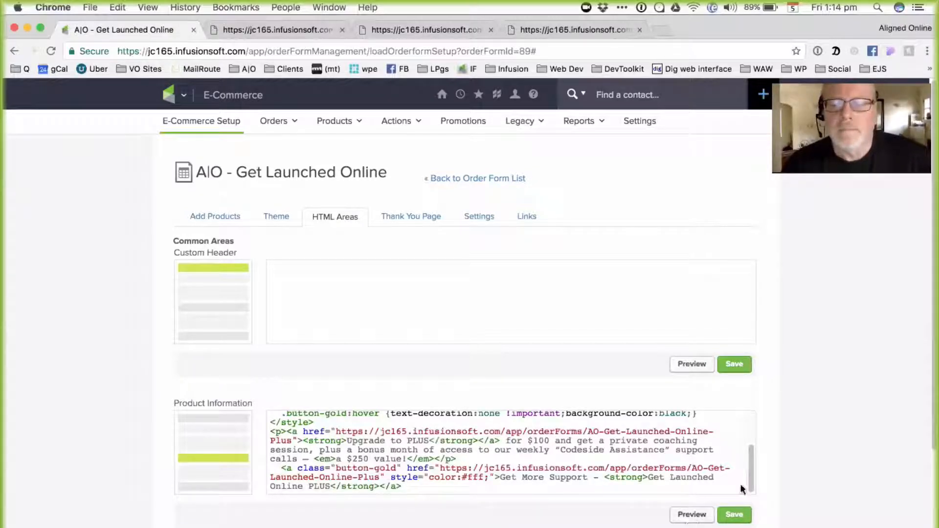
# Select the whole Product Information code and save the custom HTML.
pyautogui.click(701, 486)
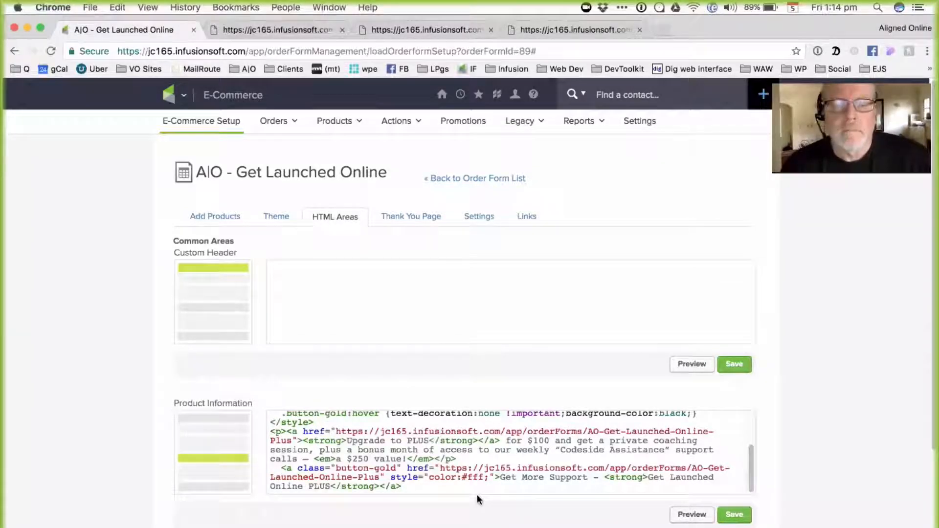
pyautogui.scroll(-3, 477, 496)
pyautogui.moveTo(451, 421); pyautogui.dragTo(203, 319)
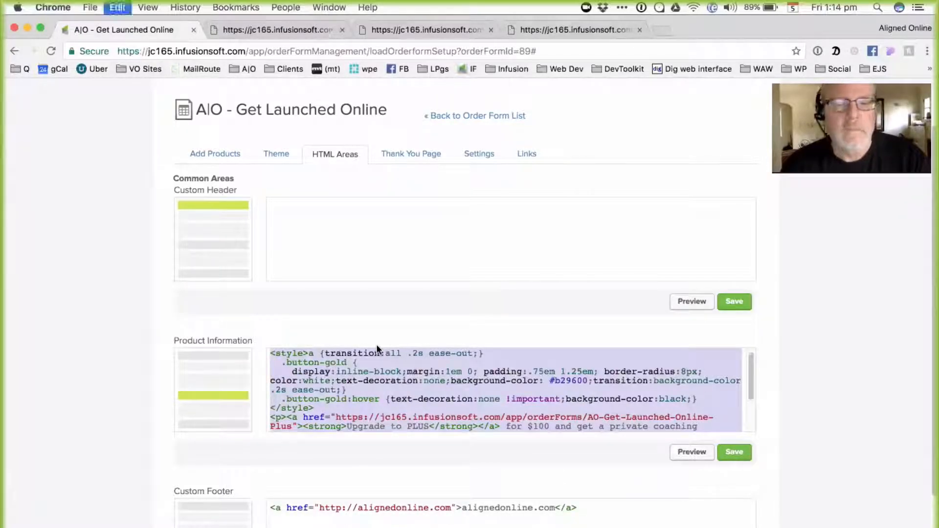
pyautogui.click(734, 452)
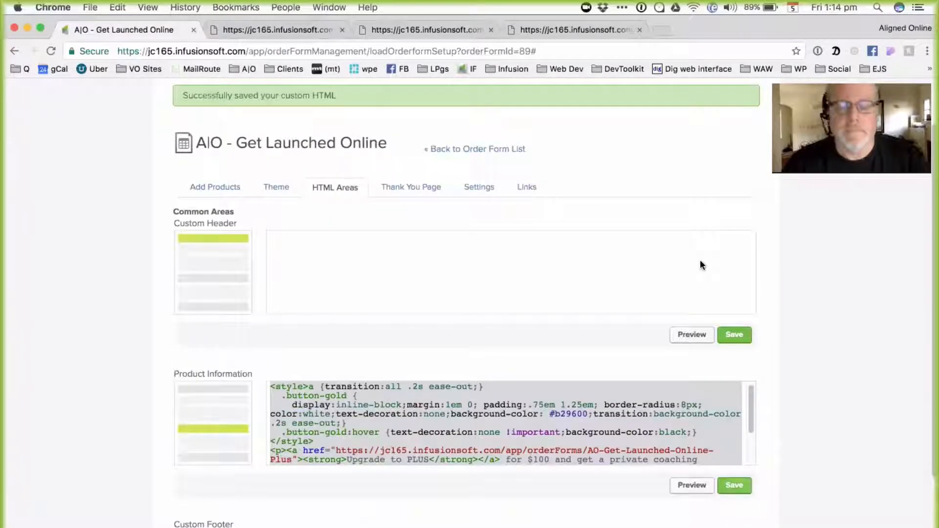
# Load aligned.online/get-launched-online in a fresh incognito window to check the form without the logo, and move the window to uncover the editor.
pyautogui.press('super+shift+n')
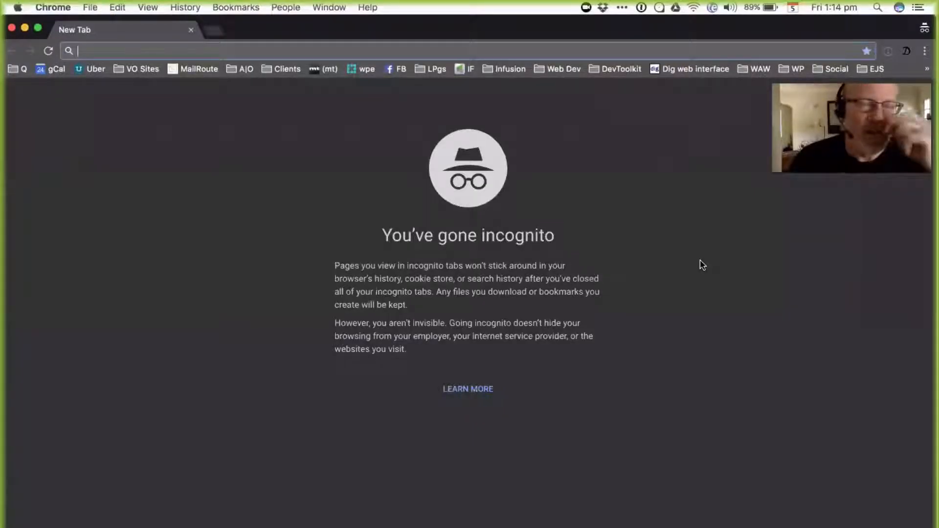
pyautogui.write('al')
pyautogui.press('Down')
pyautogui.press('Down')
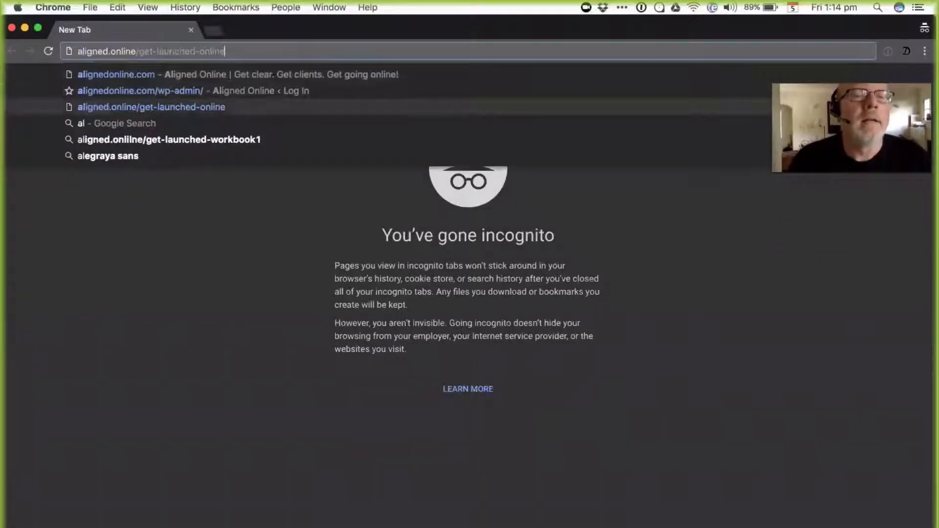
pyautogui.press('Return')
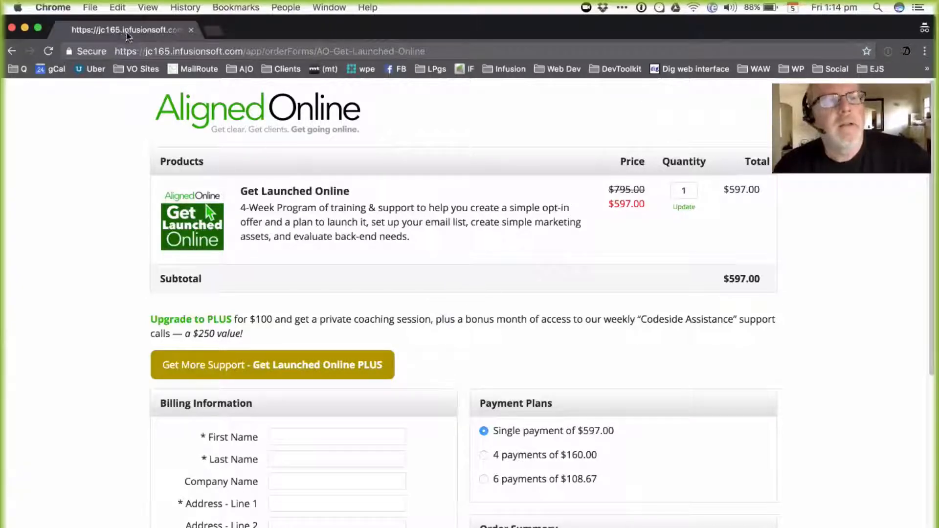
pyautogui.moveTo(123, 32); pyautogui.dragTo(132, 84)
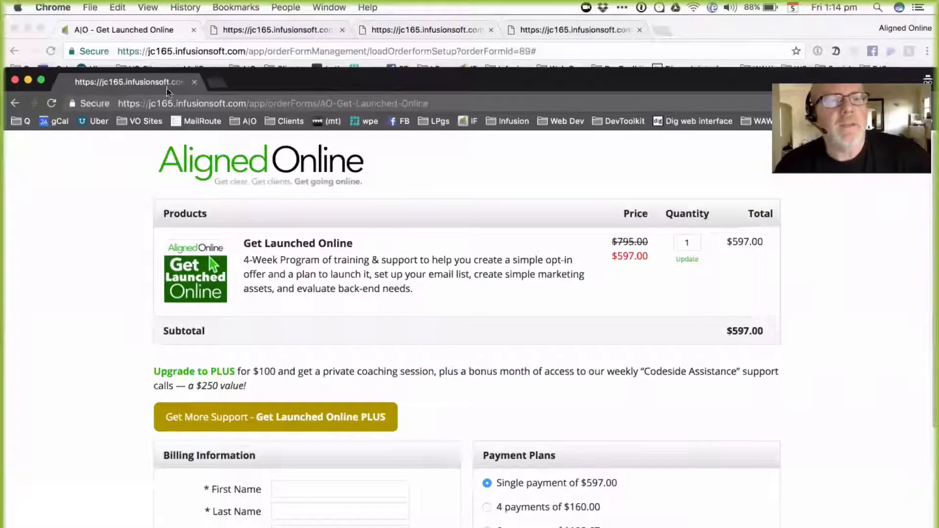
# Return to the Product Information code and insert <div style="width:60%;"> on a new line after the closing style tag.
pyautogui.click(140, 26)
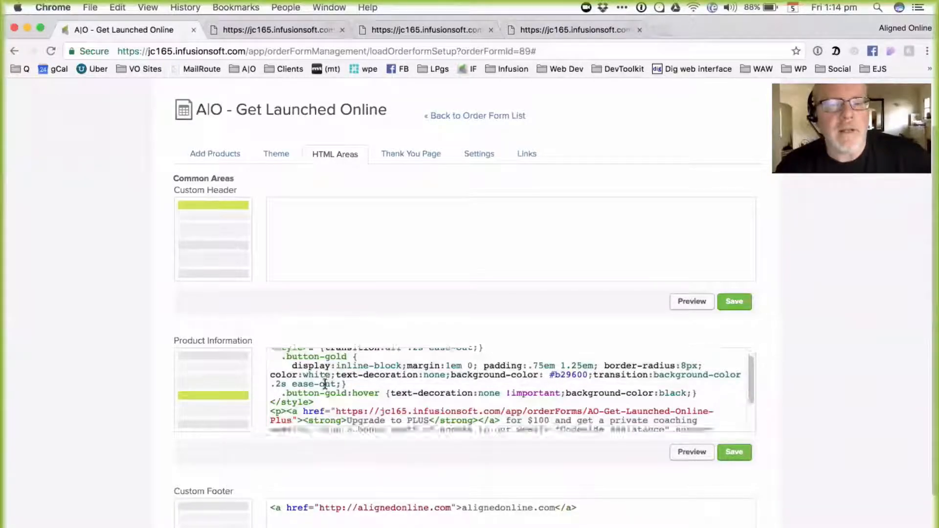
pyautogui.scroll(2, 324, 384)
pyautogui.scroll(1, 324, 383)
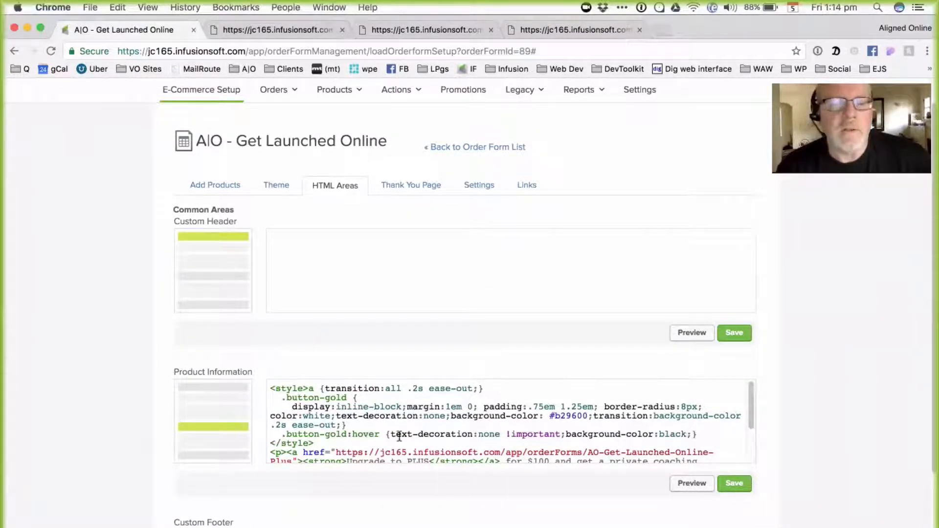
pyautogui.click(373, 441)
pyautogui.press('Return')
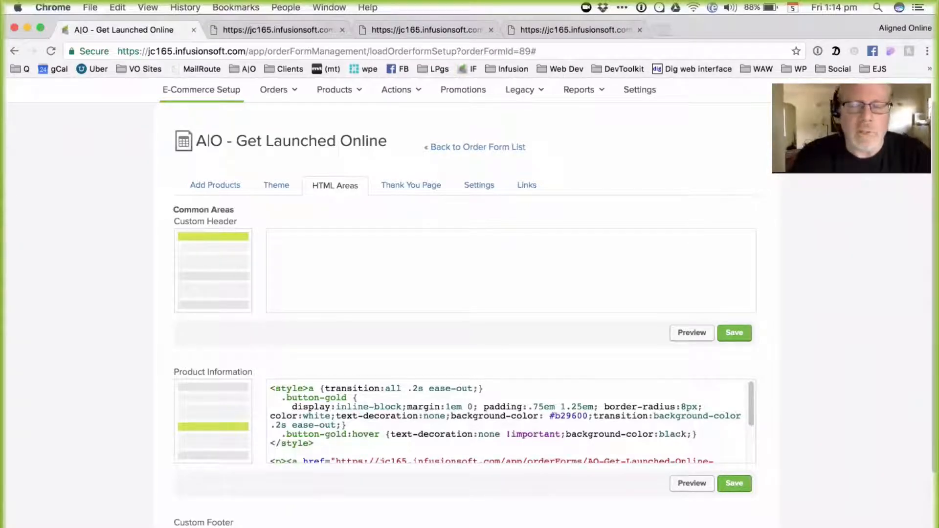
pyautogui.write('<div')
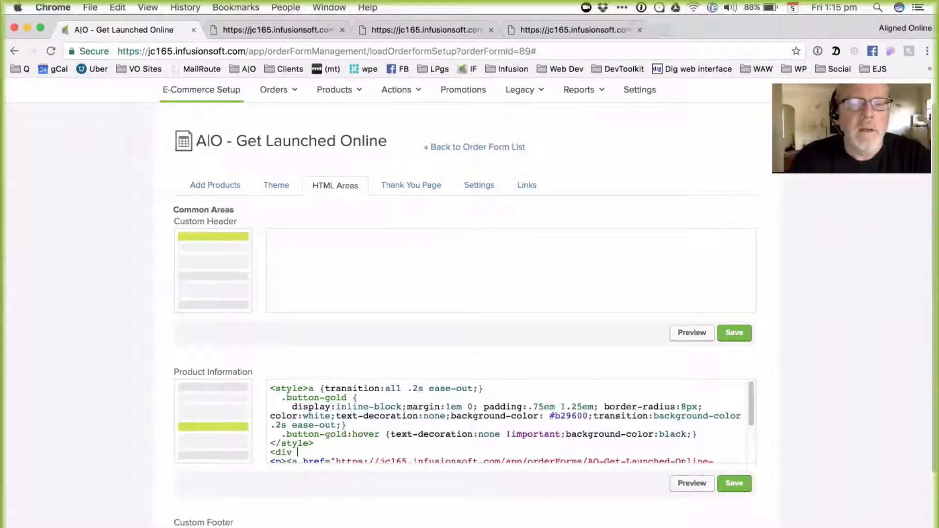
pyautogui.write(' style="width:60%;">')
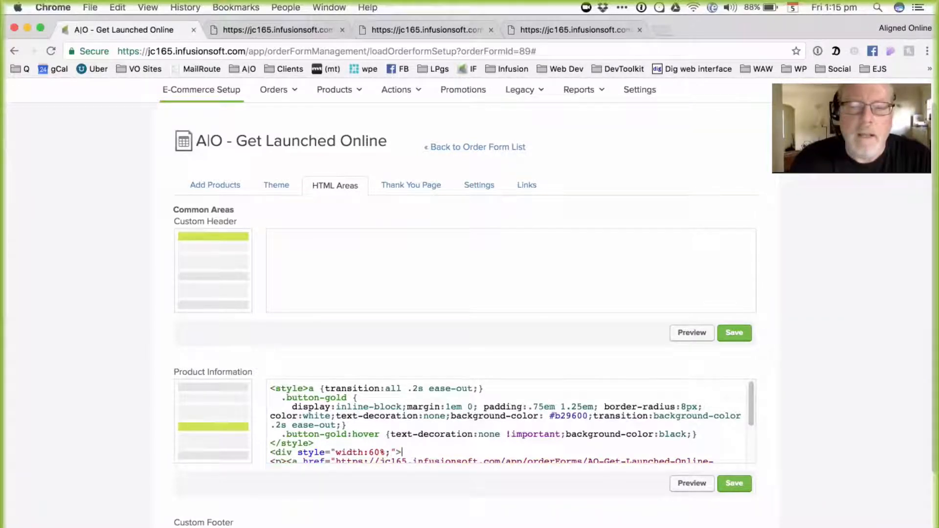
# Add a closing </div> on a new line after the button-gold link and save the Product Information HTML.
pyautogui.scroll(-5, 461, 421)
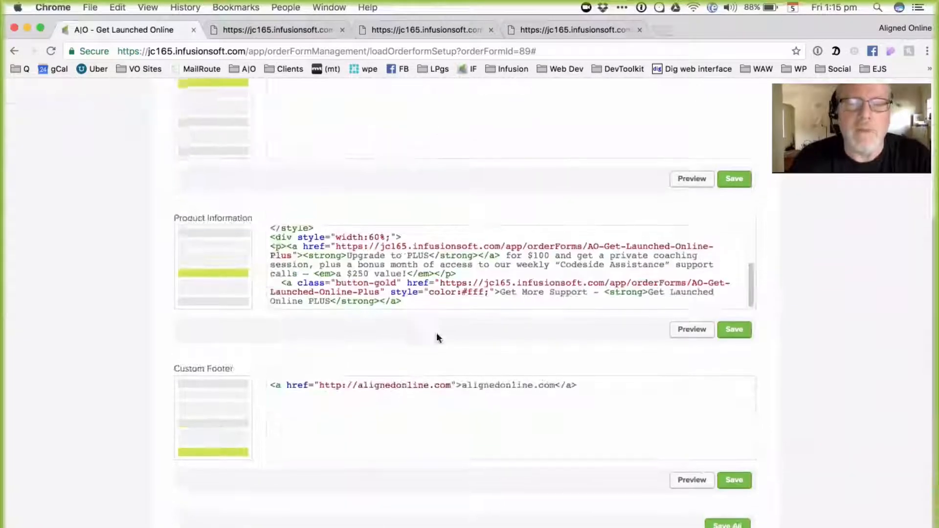
pyautogui.click(461, 301)
pyautogui.press('Return')
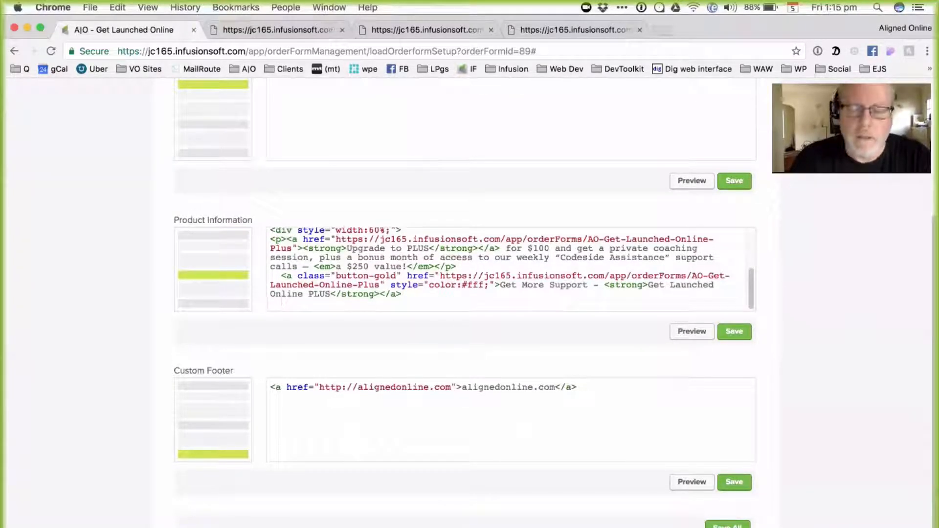
pyautogui.write('</div>')
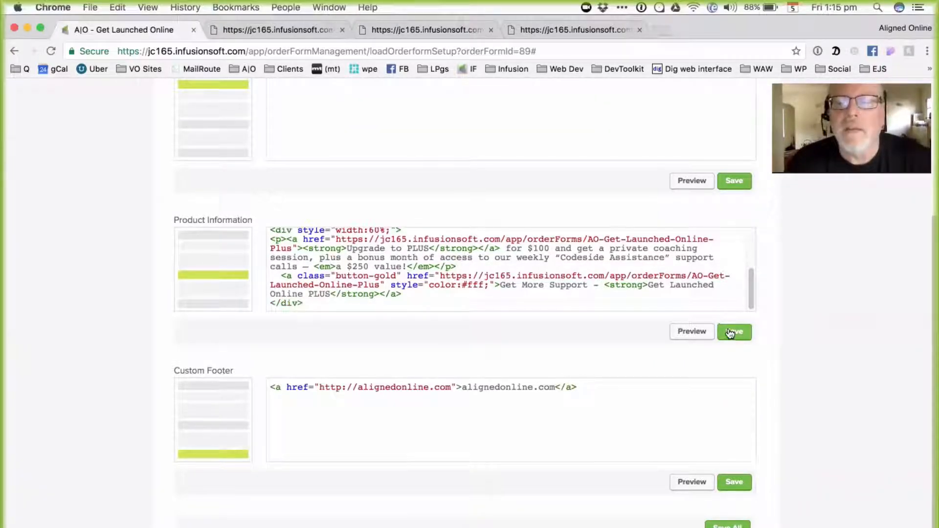
pyautogui.click(730, 332)
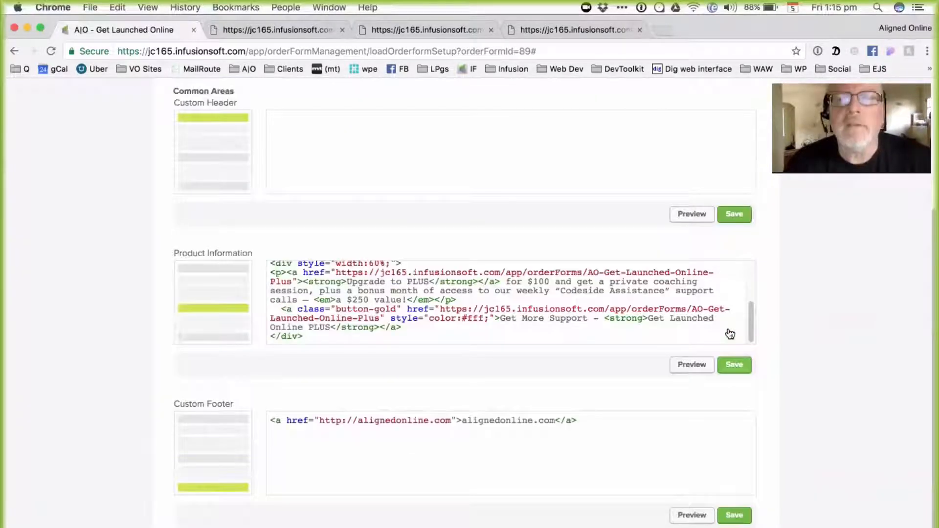
# Reload aligned.online/get-launched-online in a new incognito window and highlight the Upgrade to PLUS text and button.
pyautogui.moveTo(932, 180)
pyautogui.press('super+shift+n')
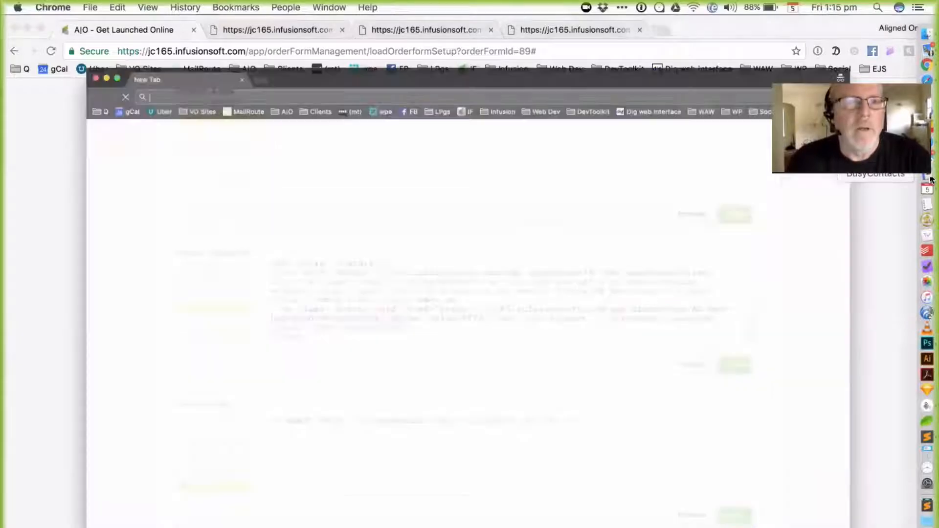
pyautogui.write('al')
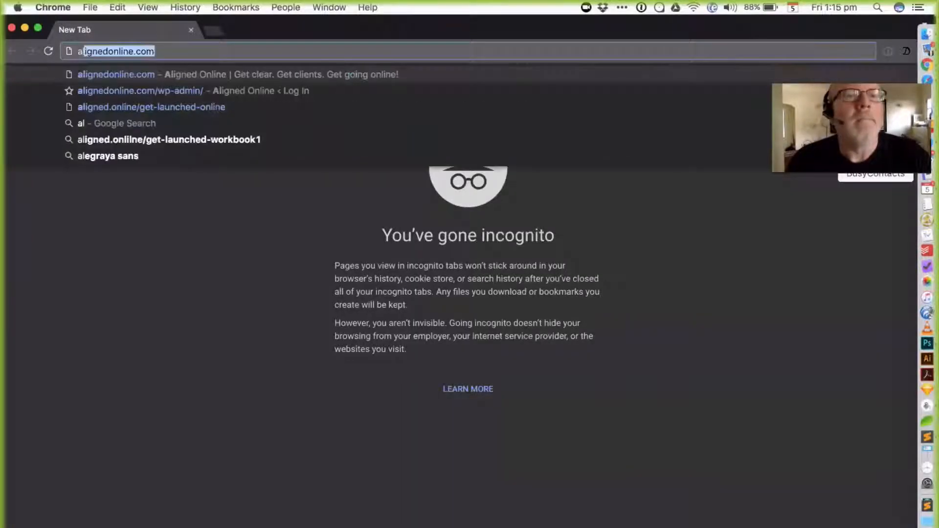
pyautogui.press('Down')
pyautogui.press('Down')
pyautogui.press('Return')
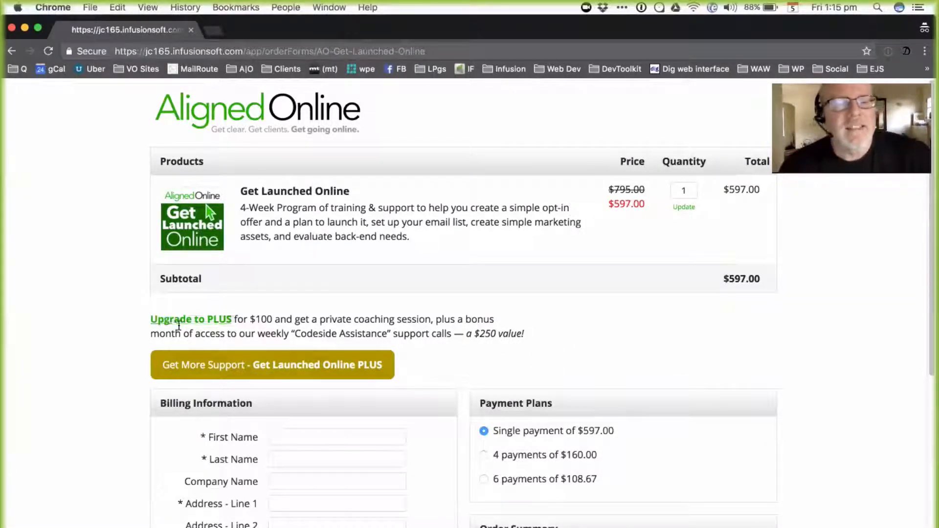
pyautogui.moveTo(128, 313); pyautogui.dragTo(458, 375)
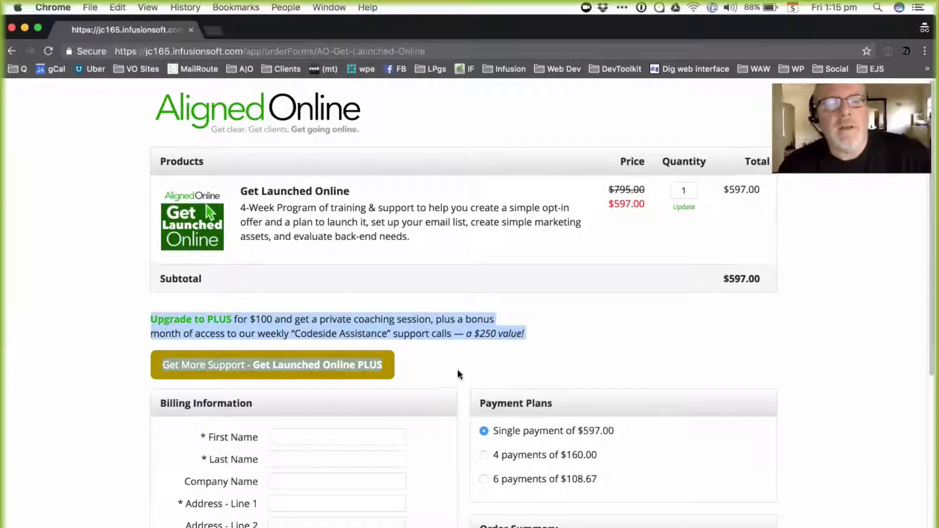
pyautogui.click(457, 345)
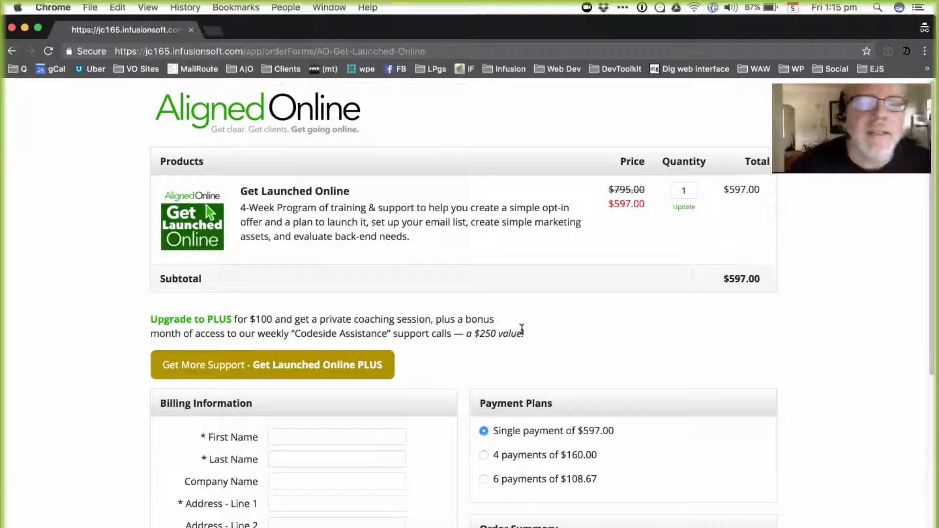
# Follow the upgrade button to the Get Launched Online PLUS order form and examine the choices in its Add-ons list.
pyautogui.click(346, 371)
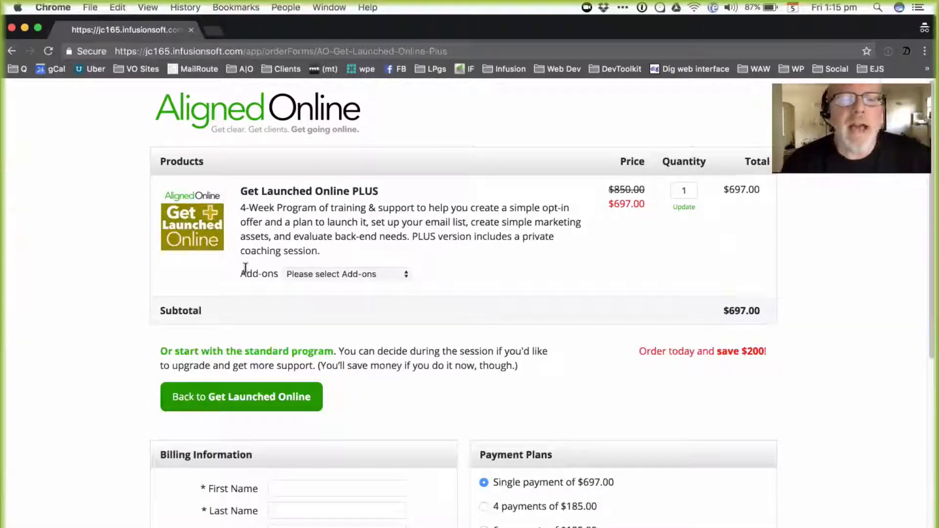
pyautogui.click(389, 277)
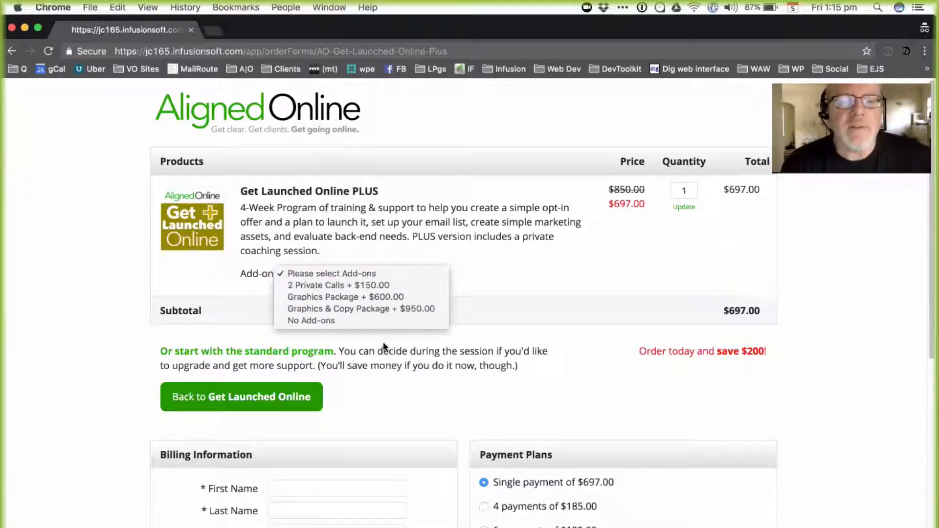
pyautogui.click(493, 278)
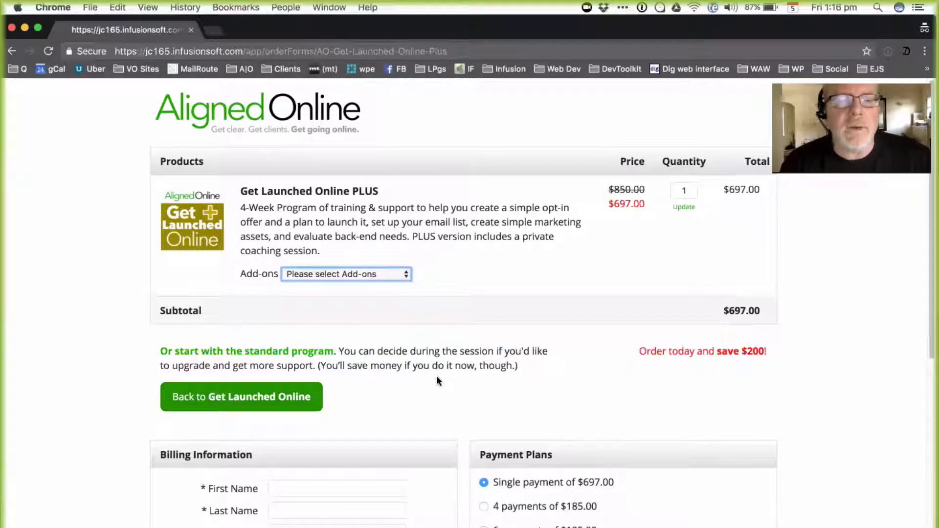
pyautogui.click(381, 274)
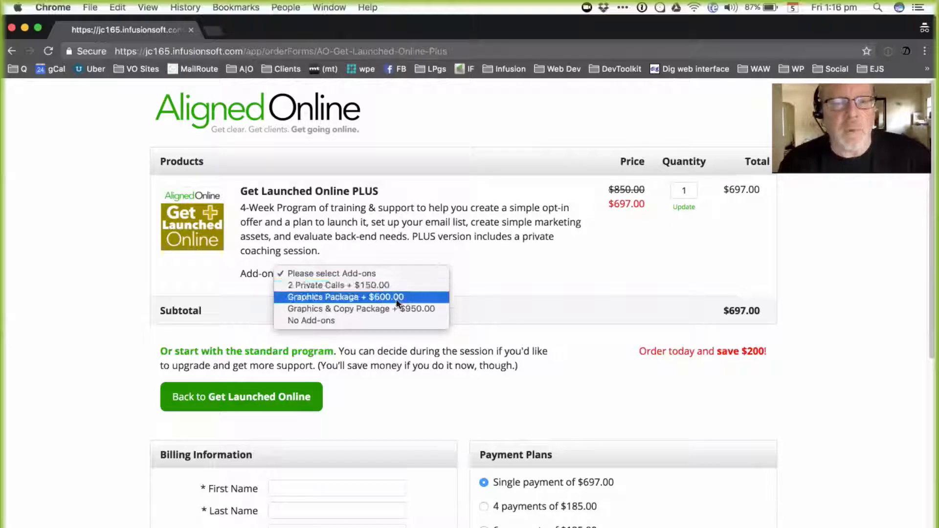
pyautogui.click(514, 303)
pyautogui.click(370, 272)
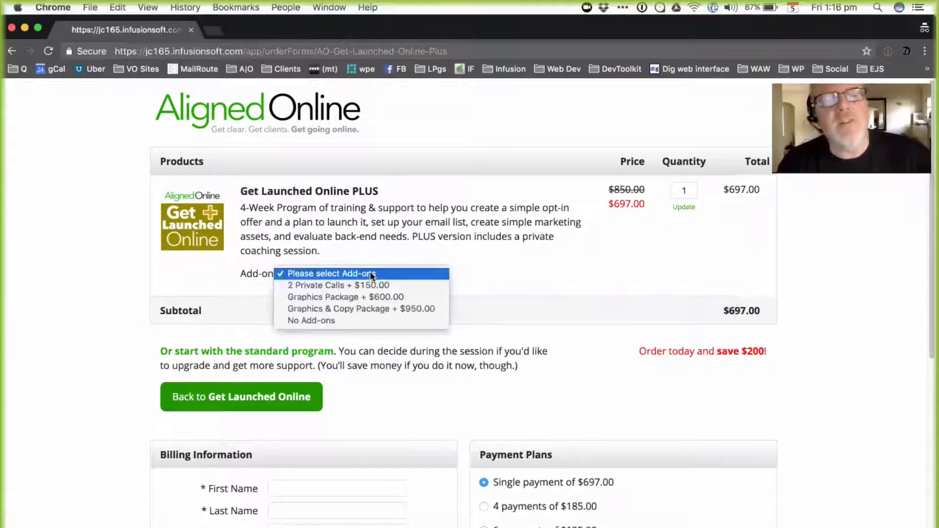
pyautogui.click(483, 258)
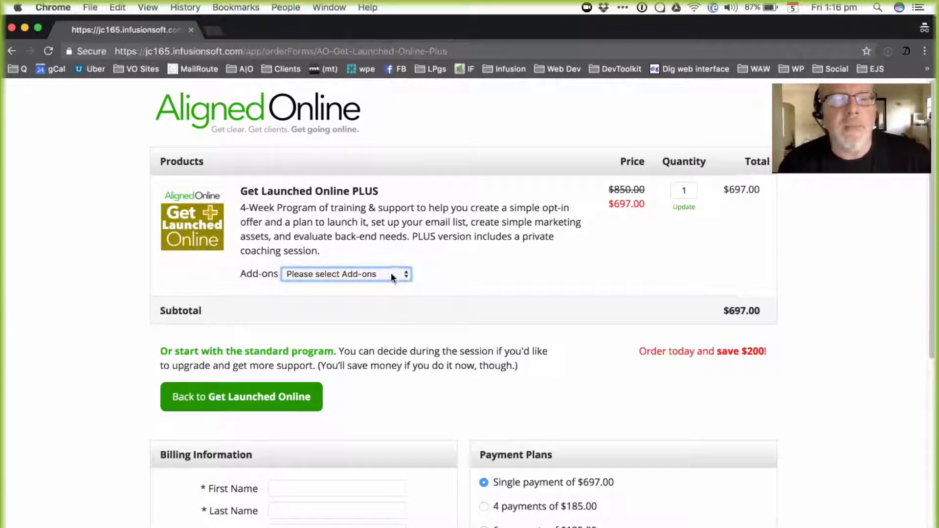
pyautogui.click(469, 271)
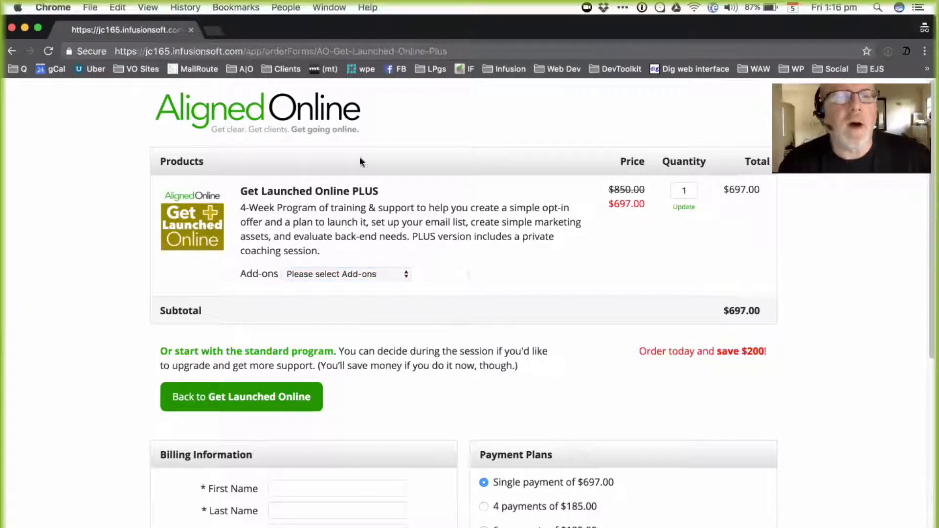
# Close the incognito window and open the Get Launched Online PLUS product from the E-Commerce product list.
pyautogui.press('super+w')
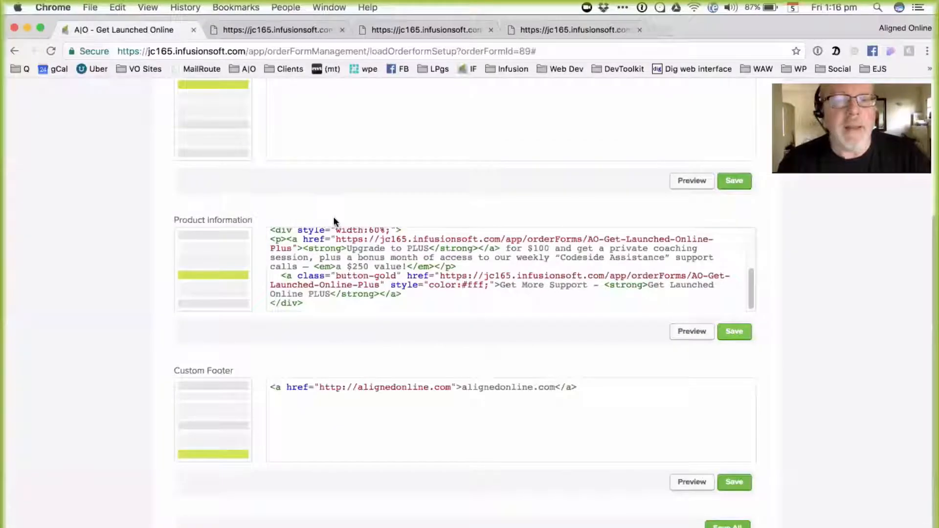
pyautogui.scroll(5, 334, 221)
pyautogui.click(171, 95)
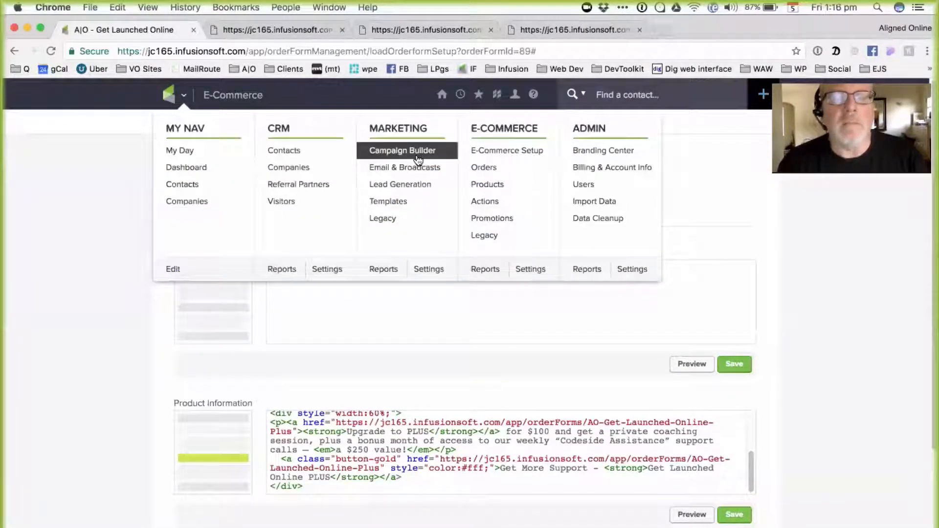
pyautogui.click(497, 185)
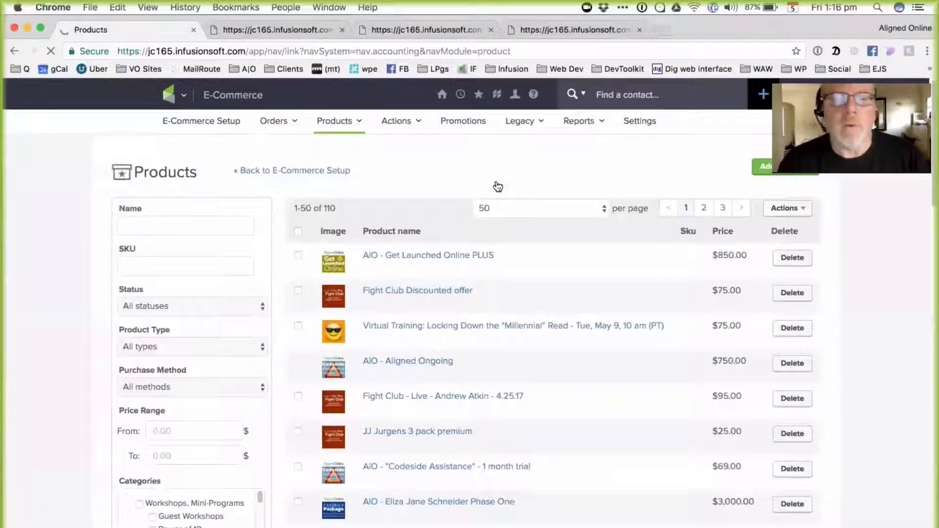
pyautogui.click(418, 261)
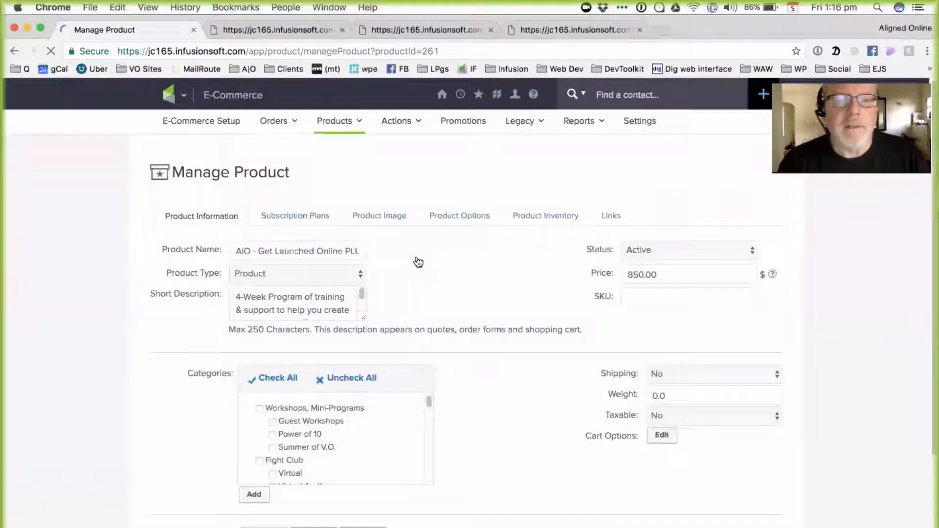
# Open the product's Add-ons option for editing, review its option values and price adjustments, and save the option attributes.
pyautogui.click(467, 221)
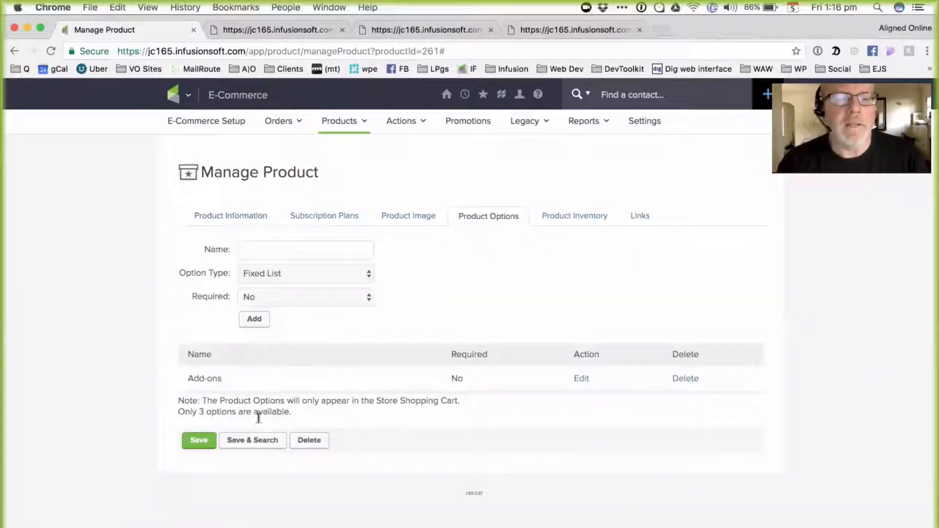
pyautogui.click(581, 380)
pyautogui.scroll(-3, 570, 352)
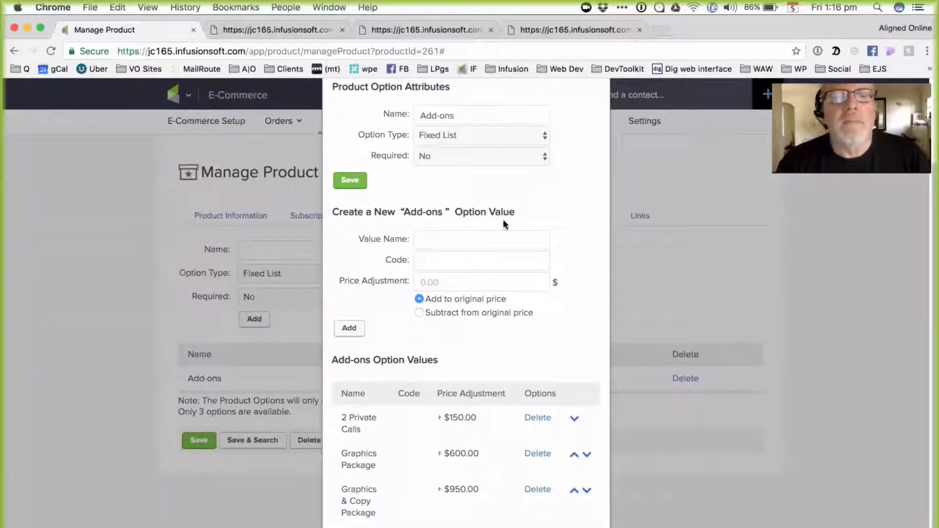
pyautogui.click(350, 180)
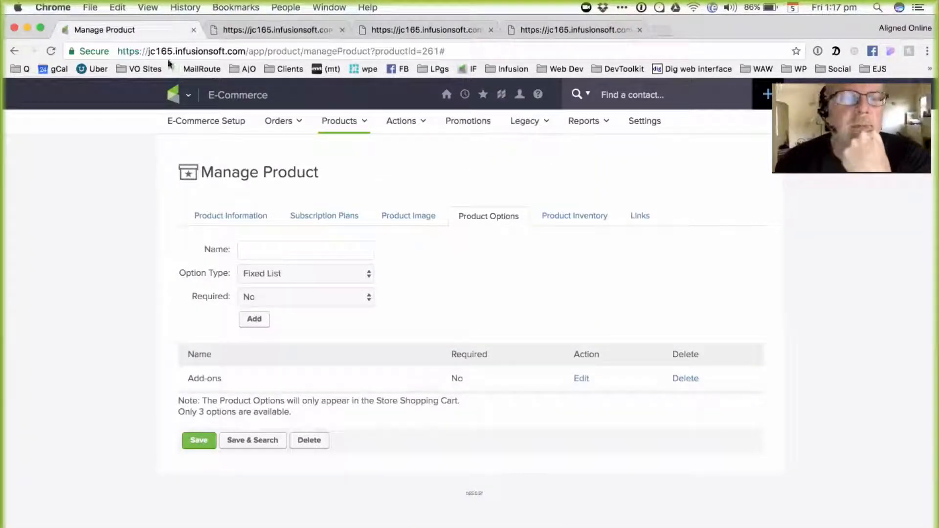
pyautogui.click(172, 94)
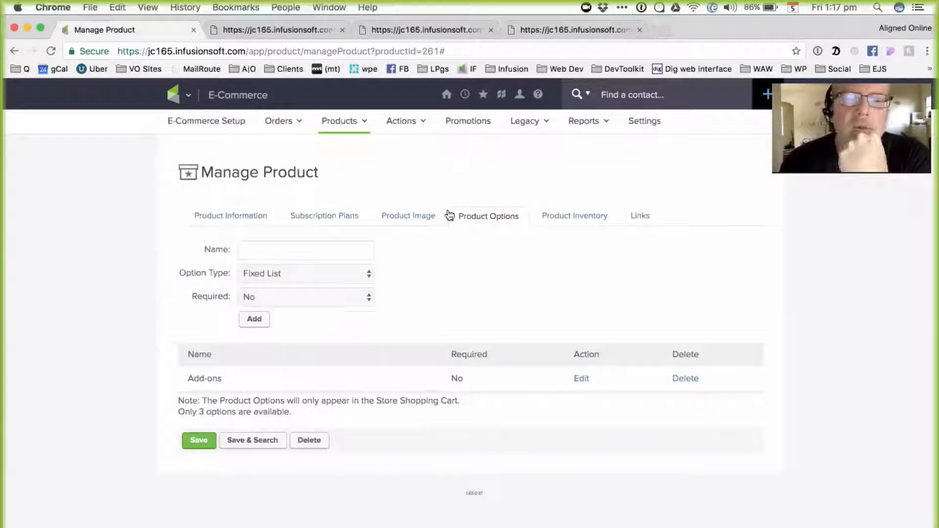
# Return to the product's general information and examine its category assignments, especially the Markdown subcategories.
pyautogui.click(241, 217)
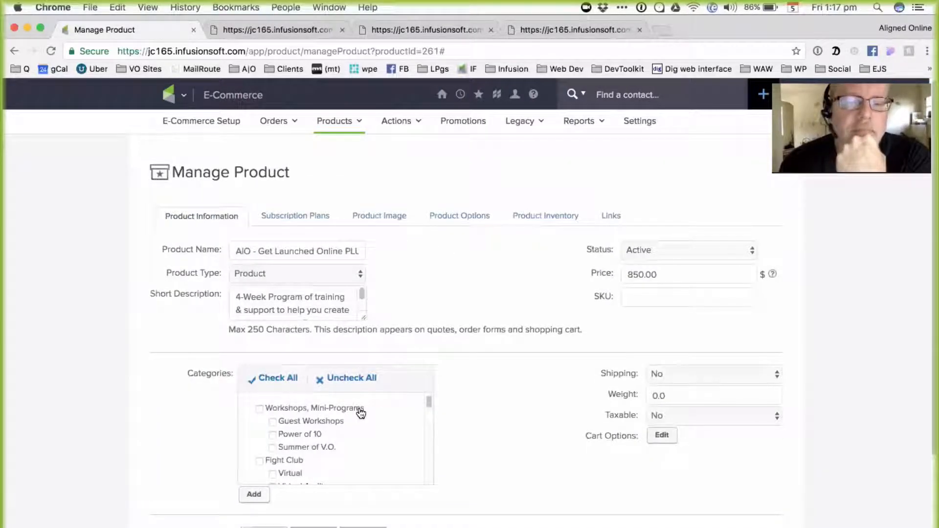
pyautogui.scroll(-2, 360, 413)
pyautogui.scroll(-10, 367, 446)
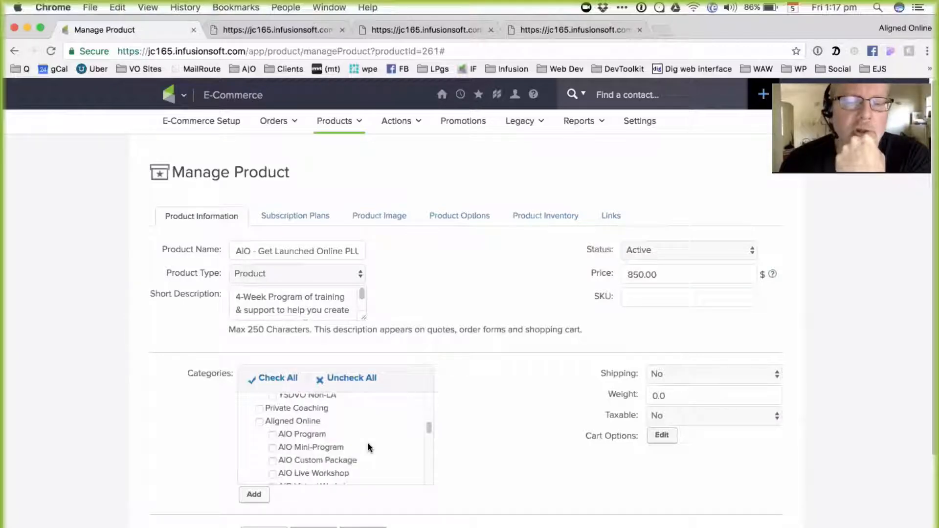
pyautogui.scroll(-4, 368, 445)
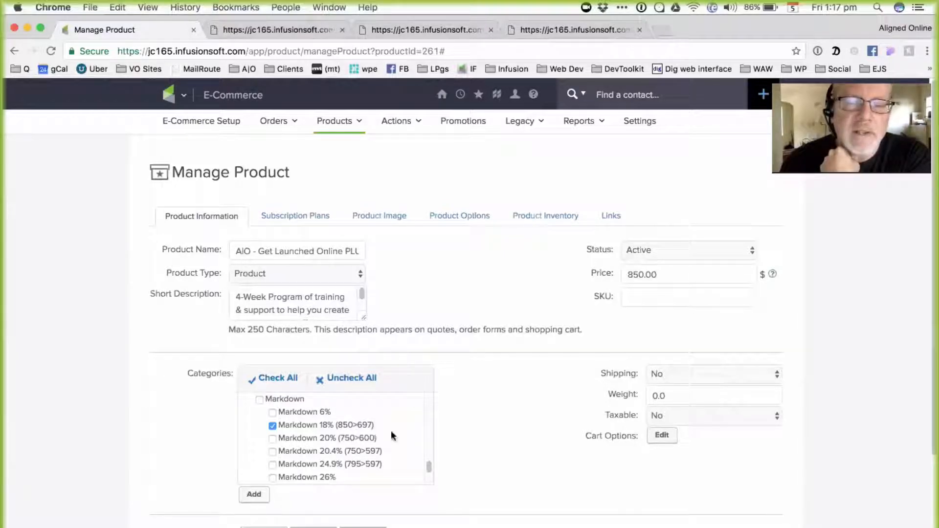
pyautogui.scroll(-2, 391, 435)
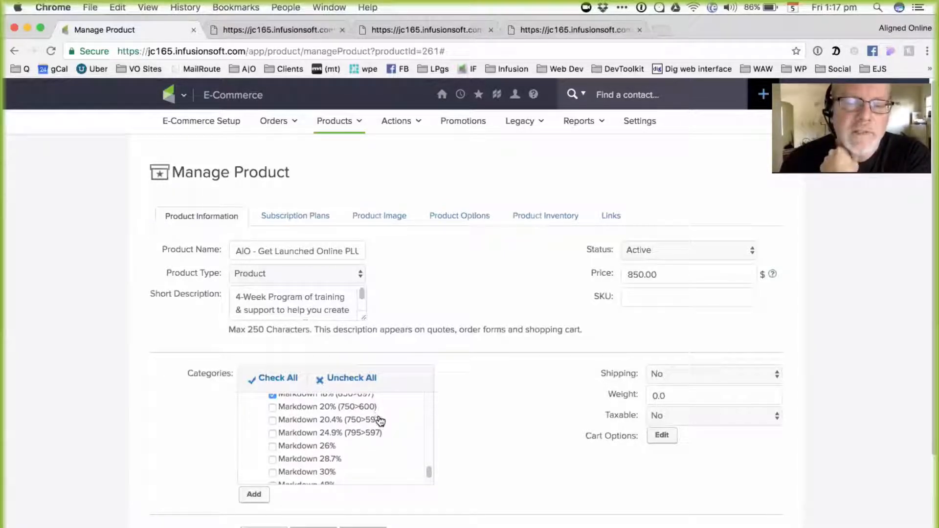
pyautogui.scroll(-3, 397, 440)
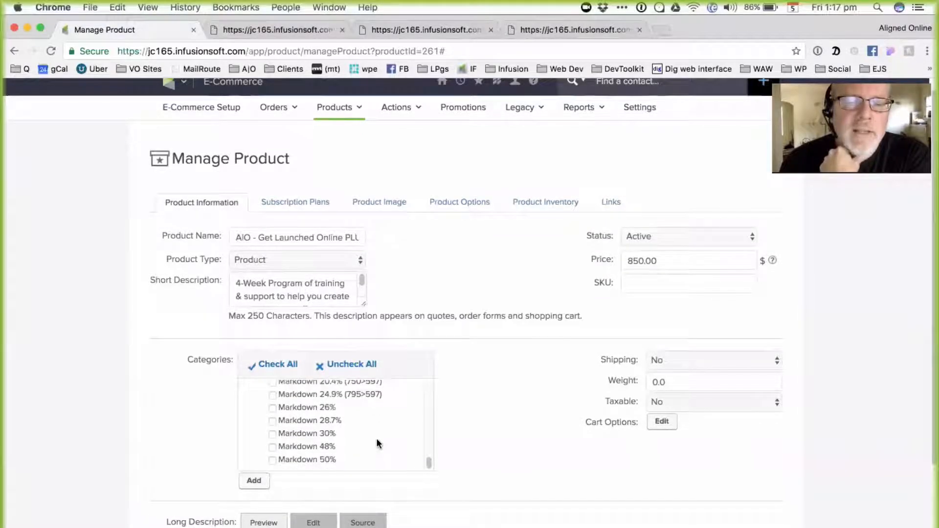
pyautogui.scroll(4, 376, 438)
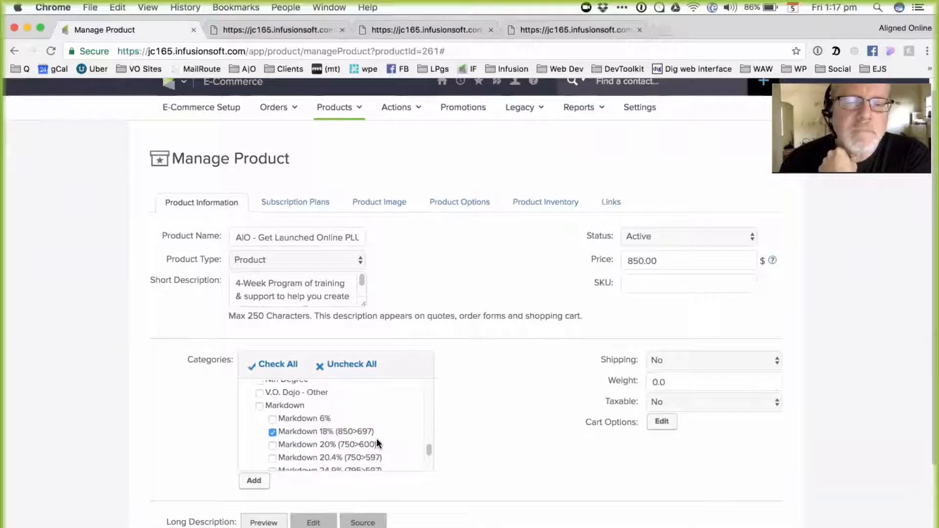
pyautogui.scroll(-2, 376, 438)
pyautogui.scroll(-1, 376, 442)
pyautogui.scroll(4, 377, 440)
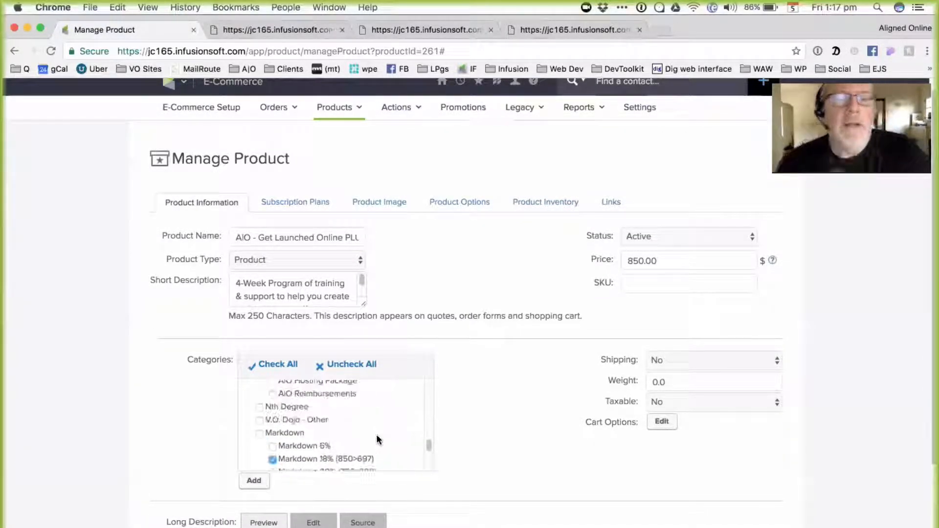
pyautogui.scroll(4, 377, 439)
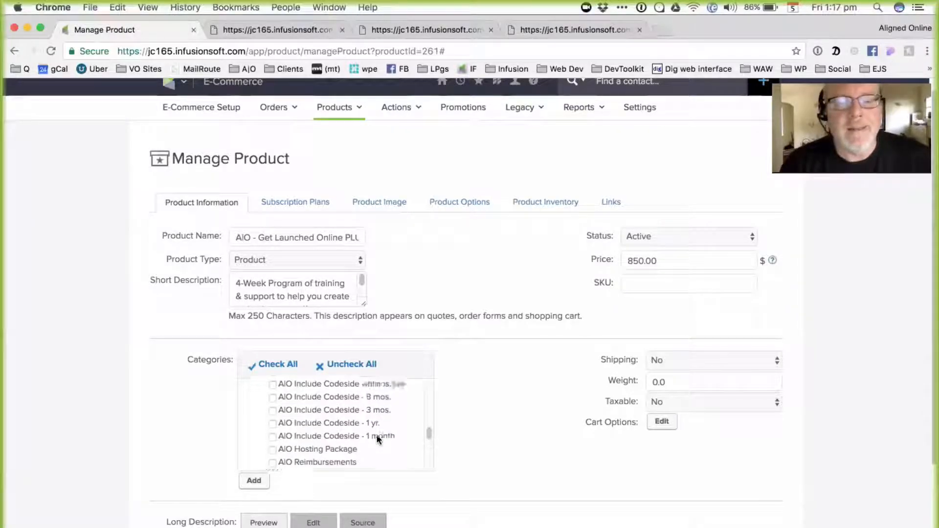
pyautogui.scroll(-2, 376, 439)
pyautogui.scroll(-3, 376, 439)
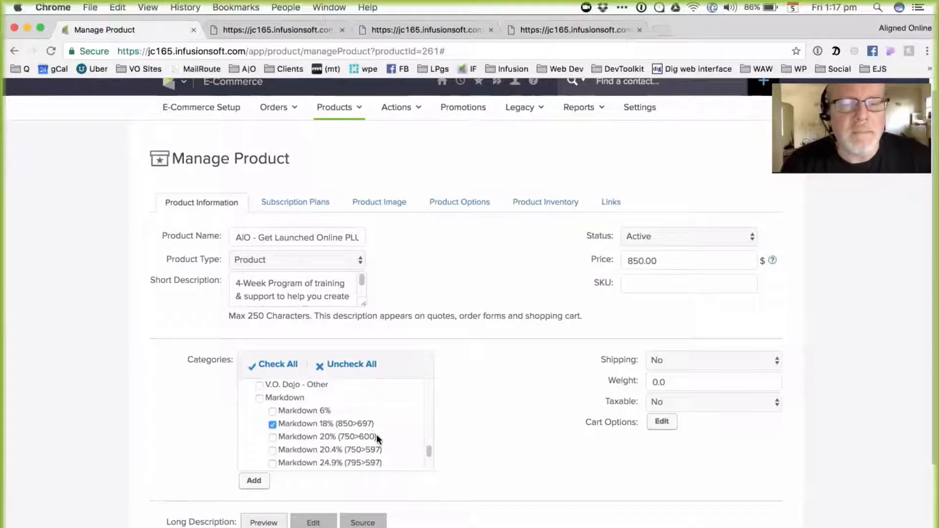
pyautogui.scroll(-1, 377, 439)
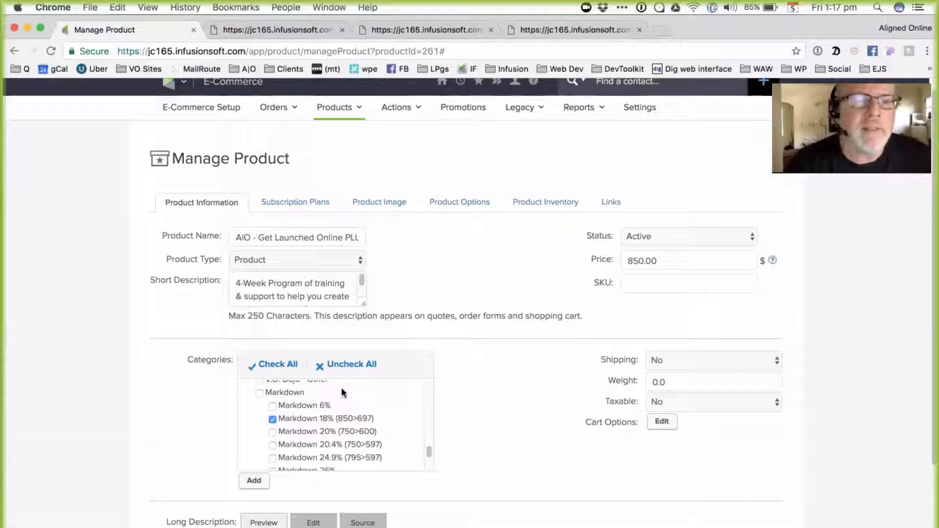
# Open the product categories in E-Commerce Setup and expand Markdown to review its subcategories.
pyautogui.click(172, 90)
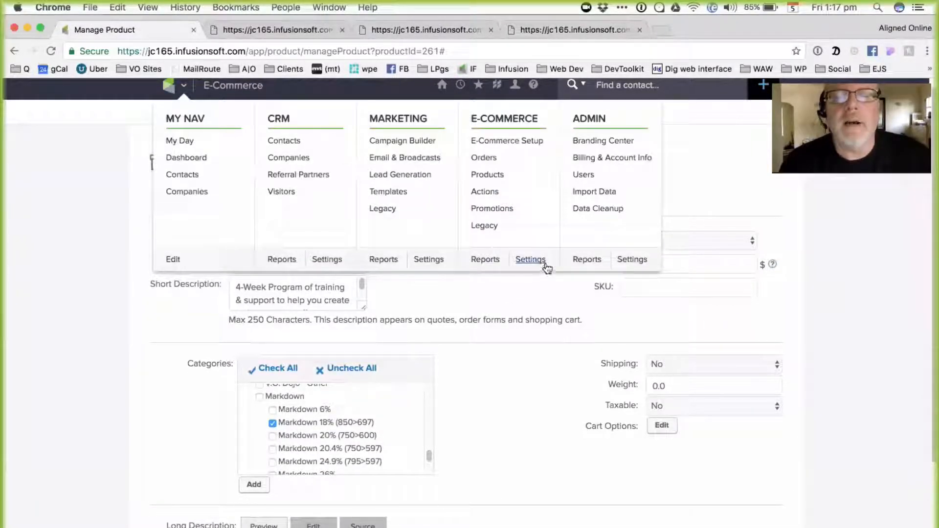
pyautogui.click(537, 141)
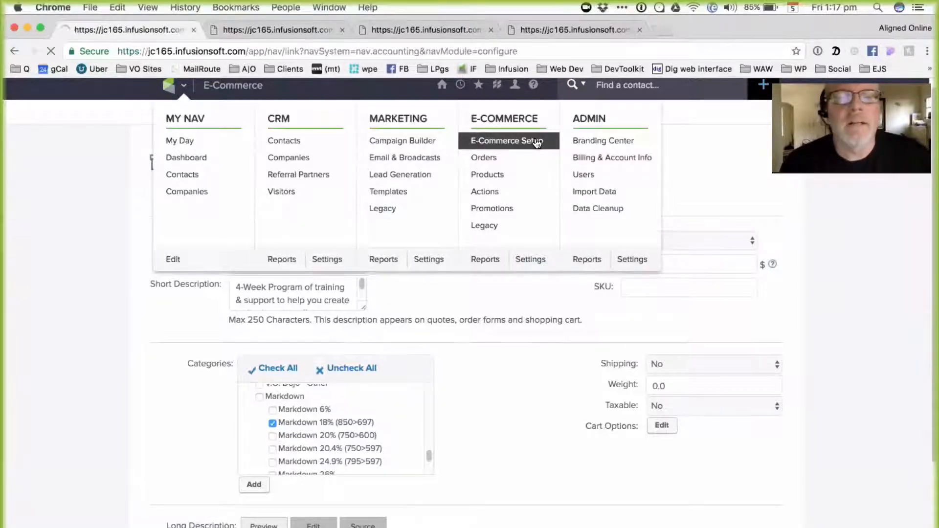
pyautogui.click(253, 269)
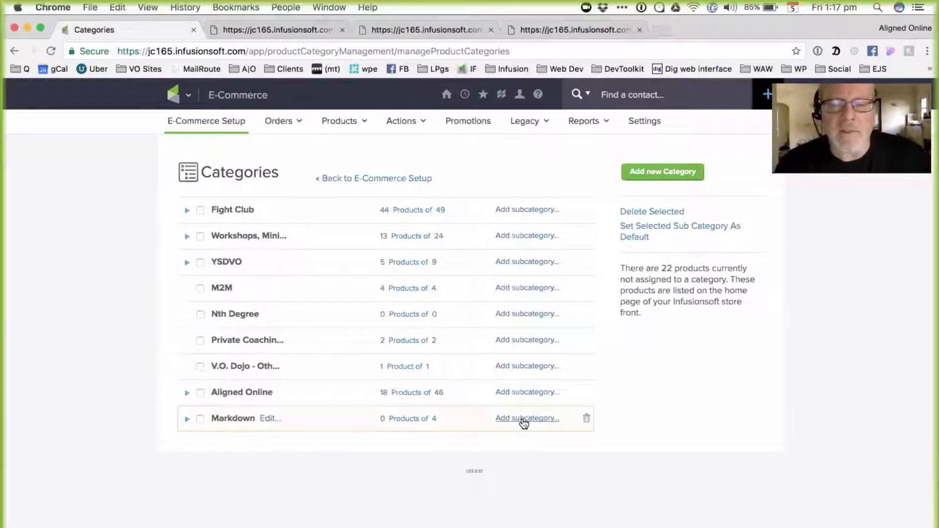
pyautogui.click(187, 419)
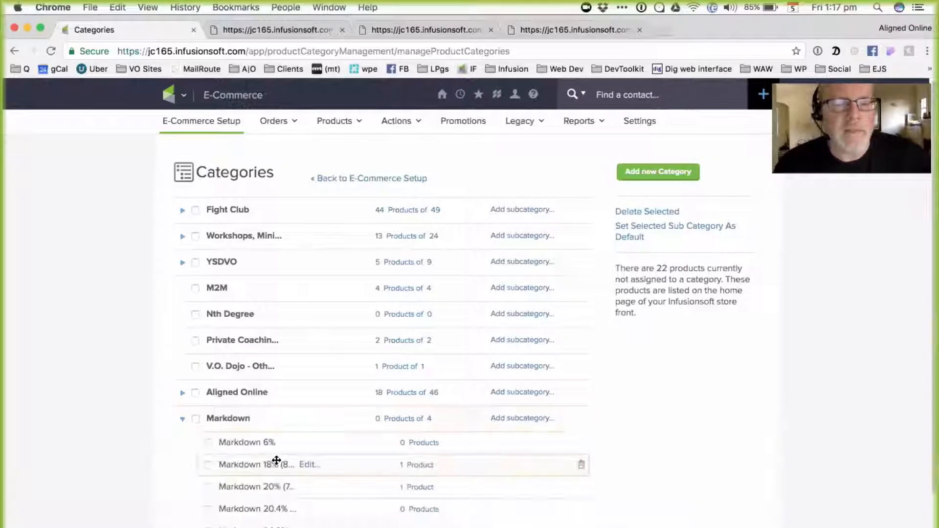
pyautogui.scroll(-3, 277, 460)
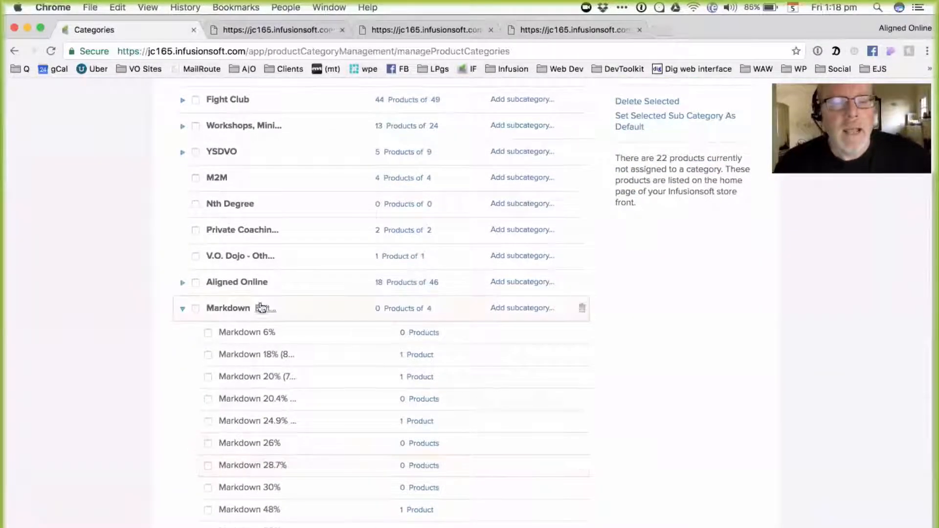
pyautogui.scroll(3, 311, 380)
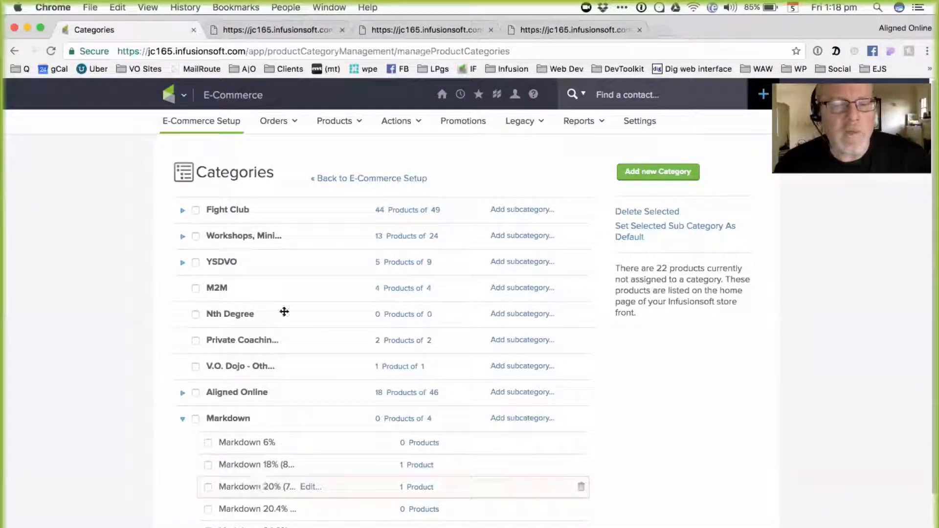
# Open the E-Commerce promotions and look through the list down to the Markdown category discounts.
pyautogui.moveTo(169, 95)
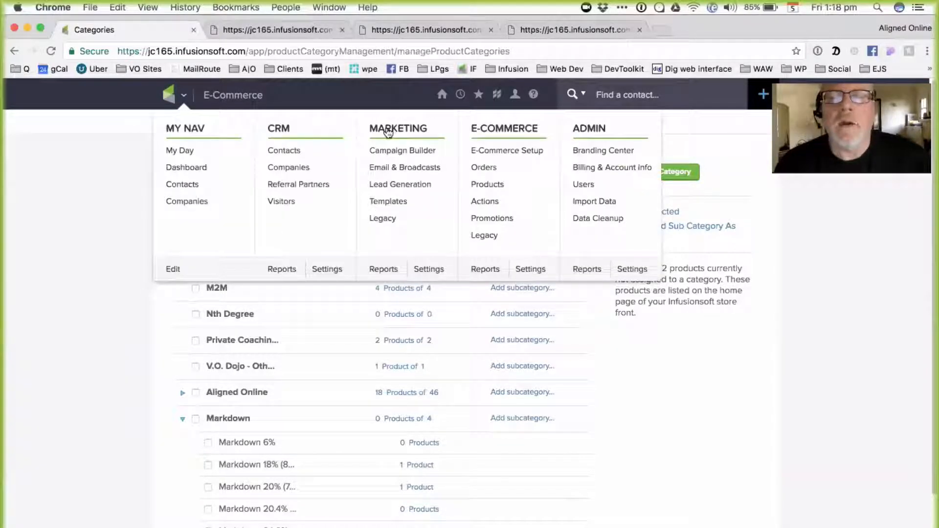
pyautogui.click(493, 219)
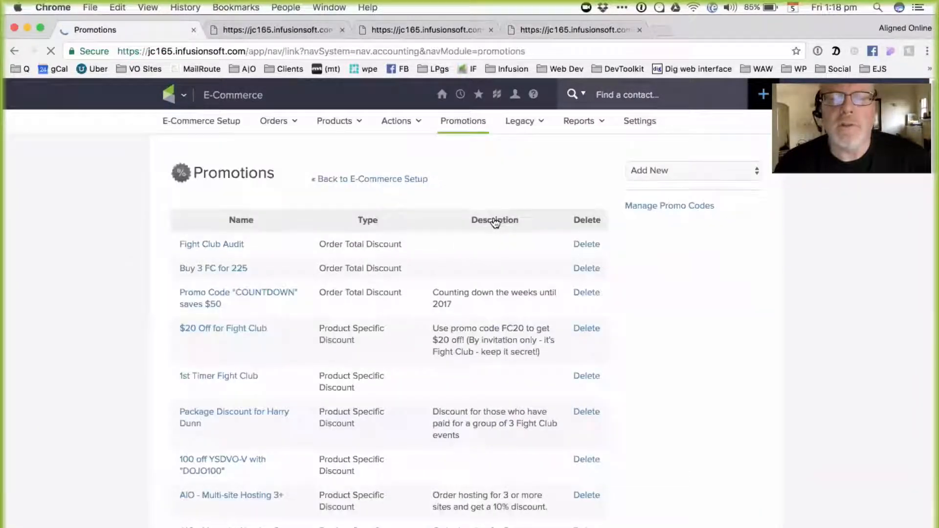
pyautogui.scroll(-15, 382, 308)
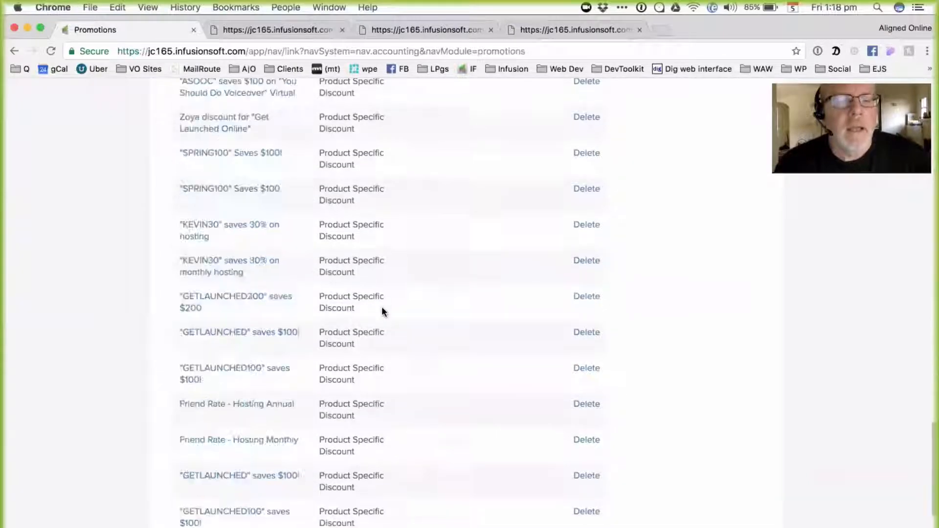
pyautogui.scroll(-8, 382, 306)
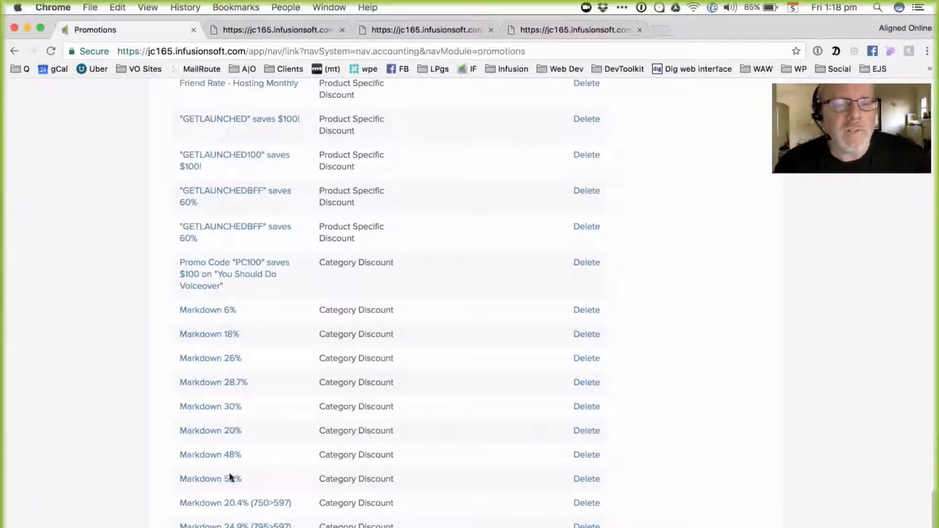
# Open the Markdown 20% category discount and examine its percentage and which Markdown subcategory it applies to.
pyautogui.click(213, 435)
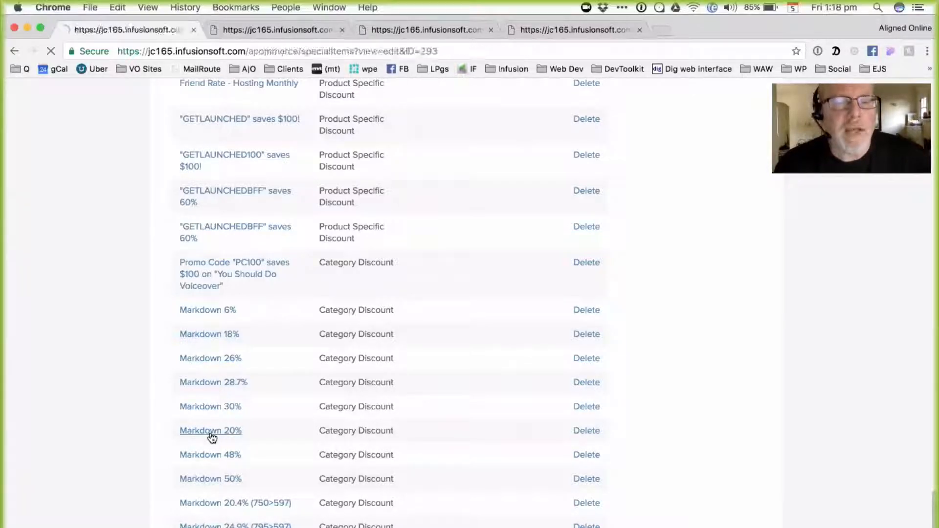
pyautogui.scroll(-2, 465, 389)
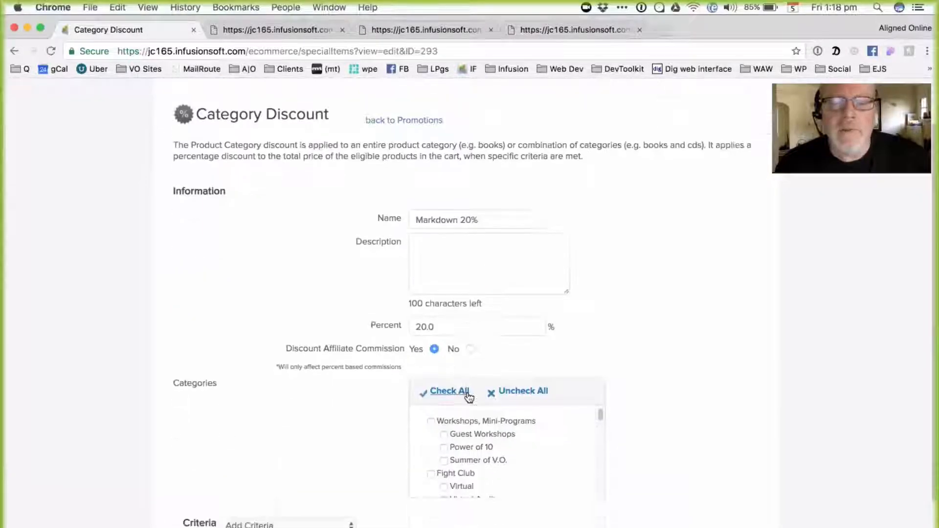
pyautogui.scroll(-3, 514, 459)
pyautogui.scroll(-10, 515, 458)
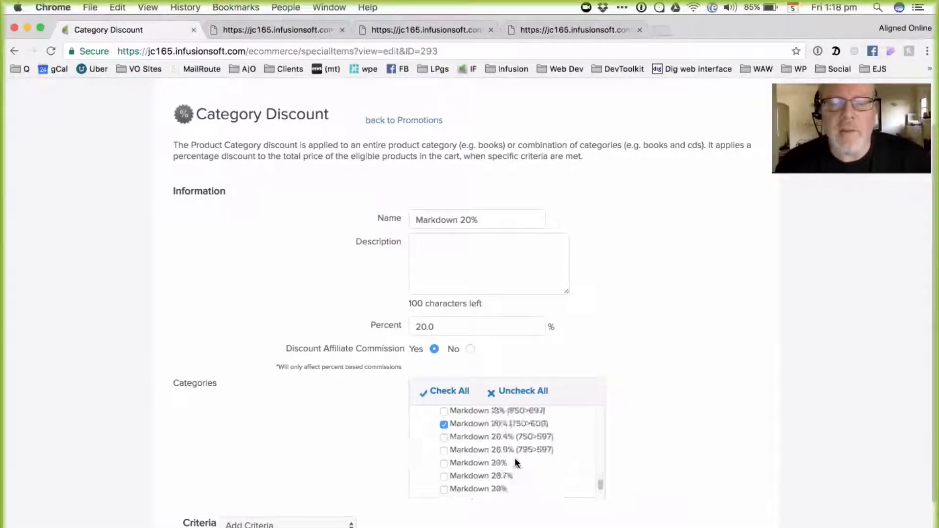
pyautogui.click(444, 431)
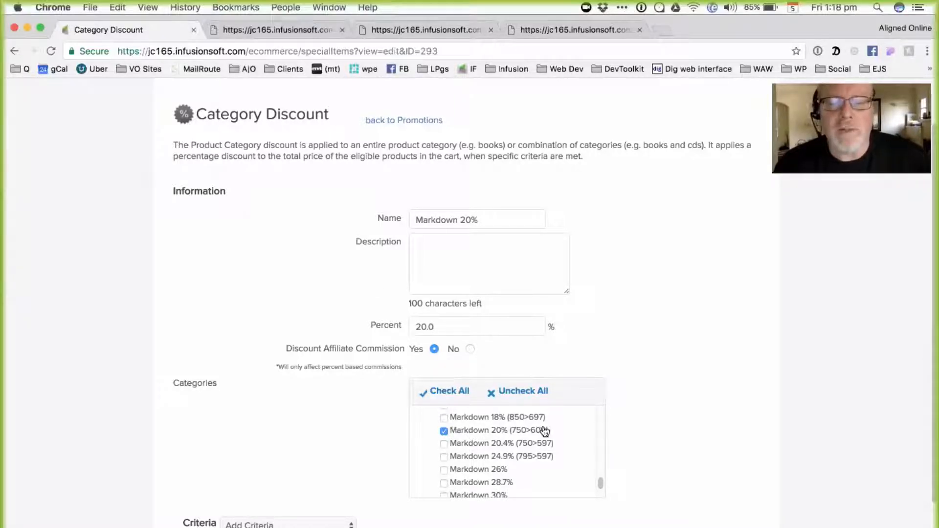
pyautogui.scroll(-5, 548, 421)
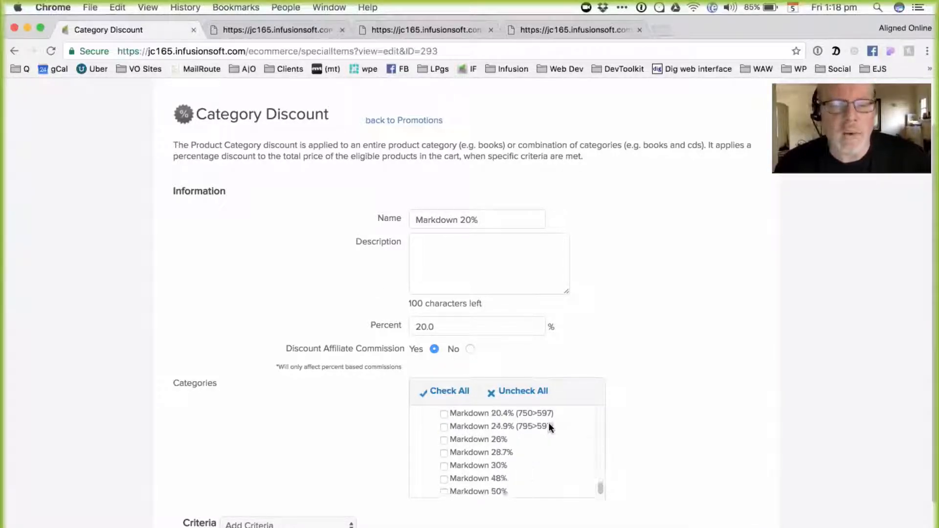
pyautogui.scroll(3, 345, 367)
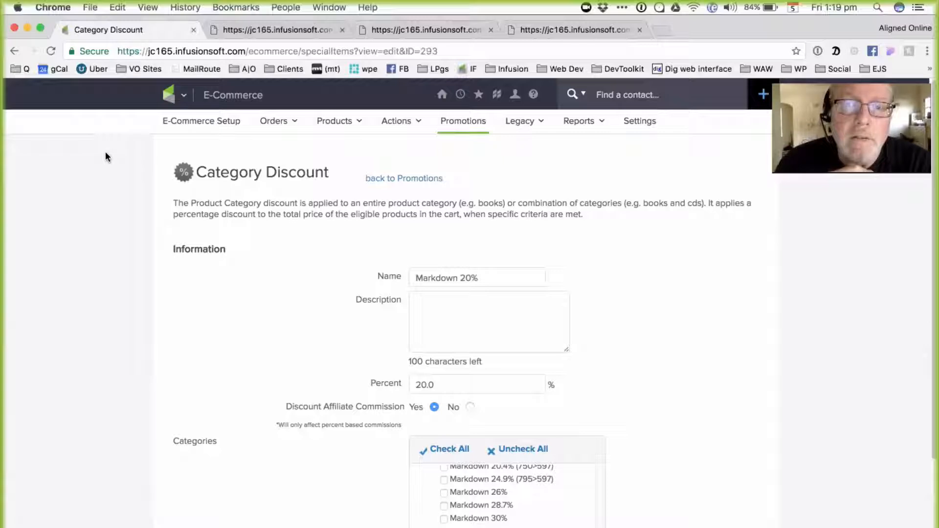
pyautogui.scroll(-3, 103, 160)
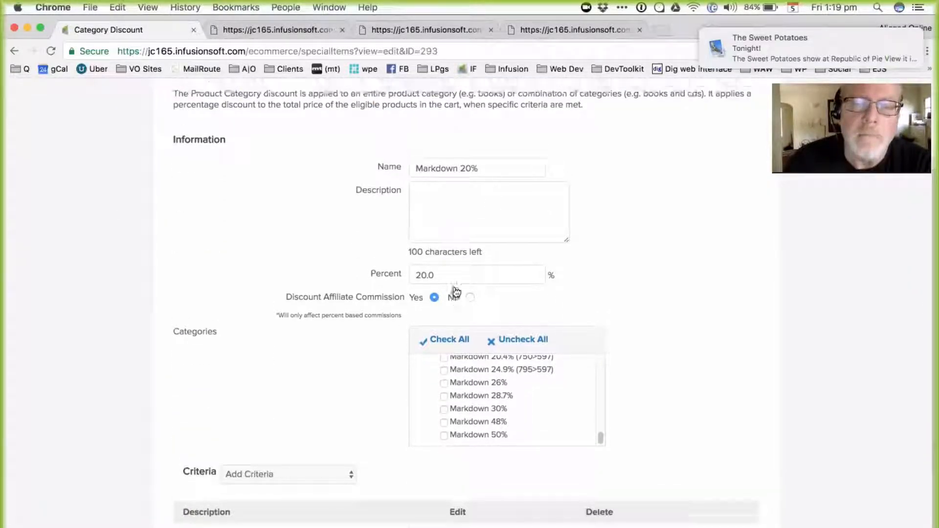
pyautogui.scroll(3, 455, 291)
pyautogui.click(168, 94)
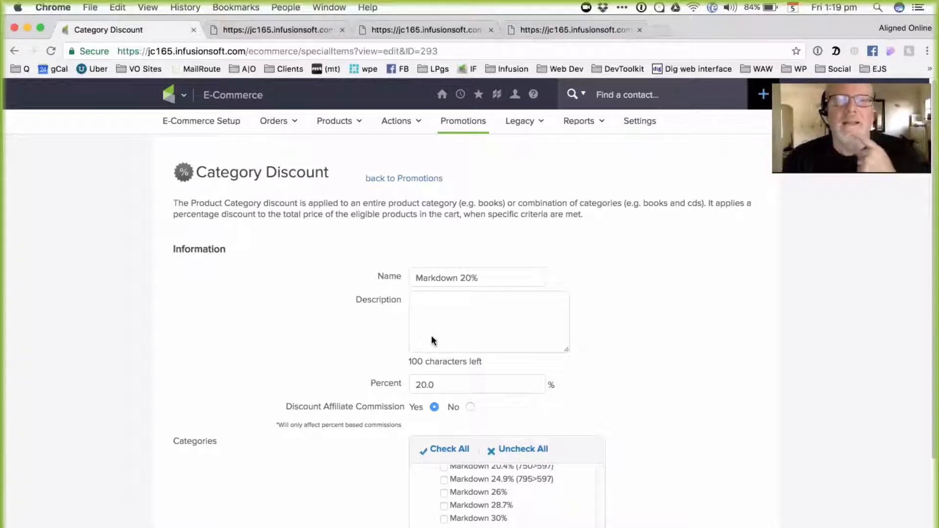
# Open the clipboard history and preview the saved gold-button HTML snippets.
pyautogui.press('super+shift+v')
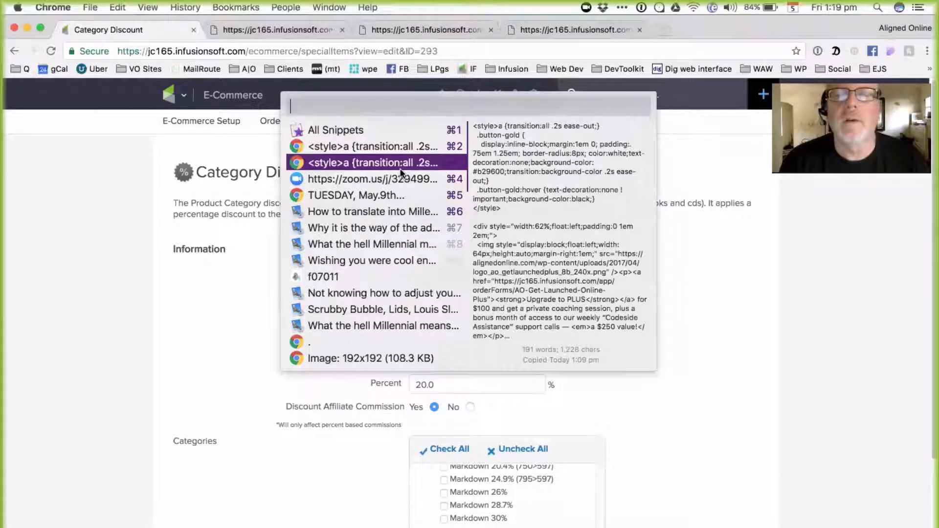
pyautogui.press('Escape')
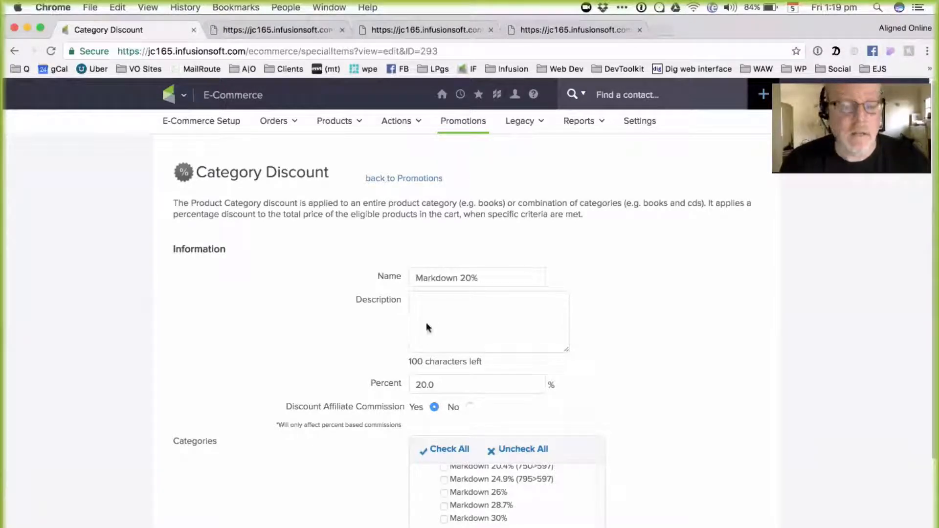
pyautogui.press('alt+super+c')
pyautogui.press('Down')
pyautogui.press('Down')
pyautogui.press('Escape')
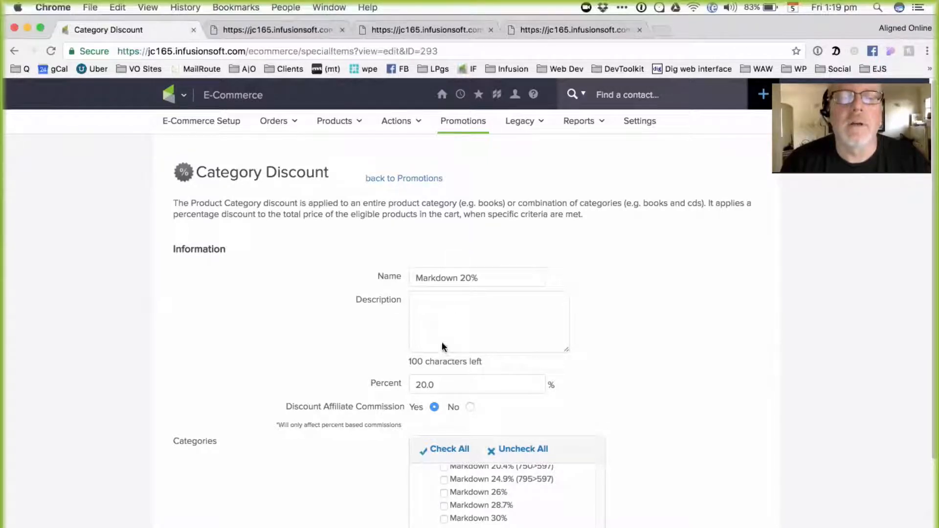
# Pick the two-column PLUS upgrade snippet from the clipboard history and compare it with the shorter button snippet.
pyautogui.press('super+alt+c')
pyautogui.press('Down')
pyautogui.press('Down')
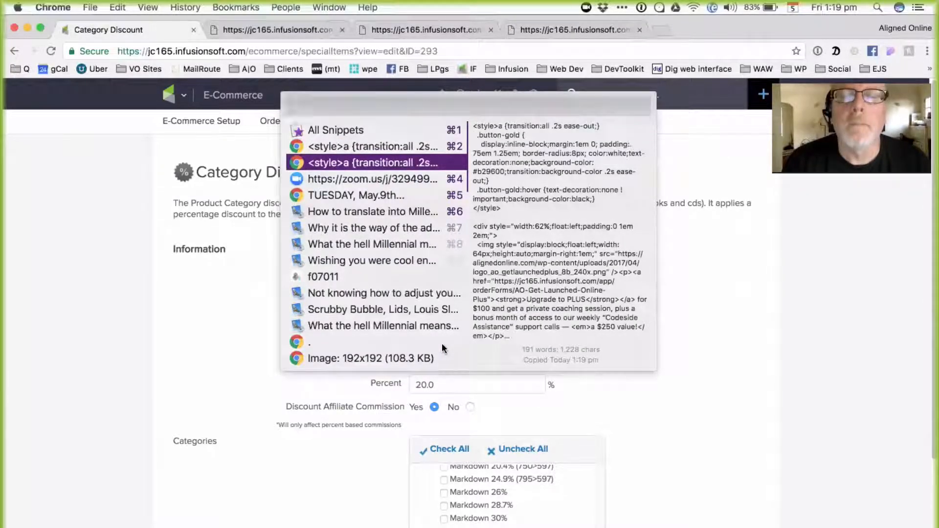
pyautogui.click(405, 163)
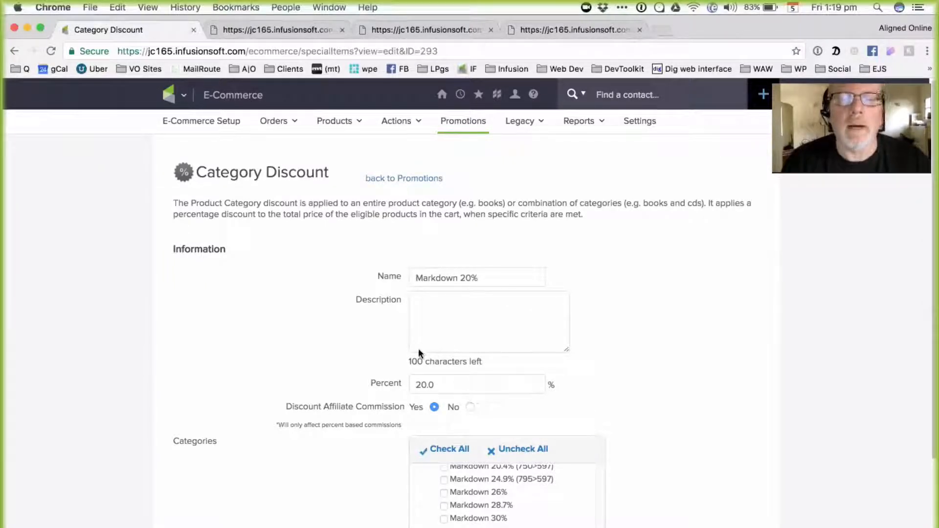
pyautogui.press('super+alt+c')
pyautogui.press('Down')
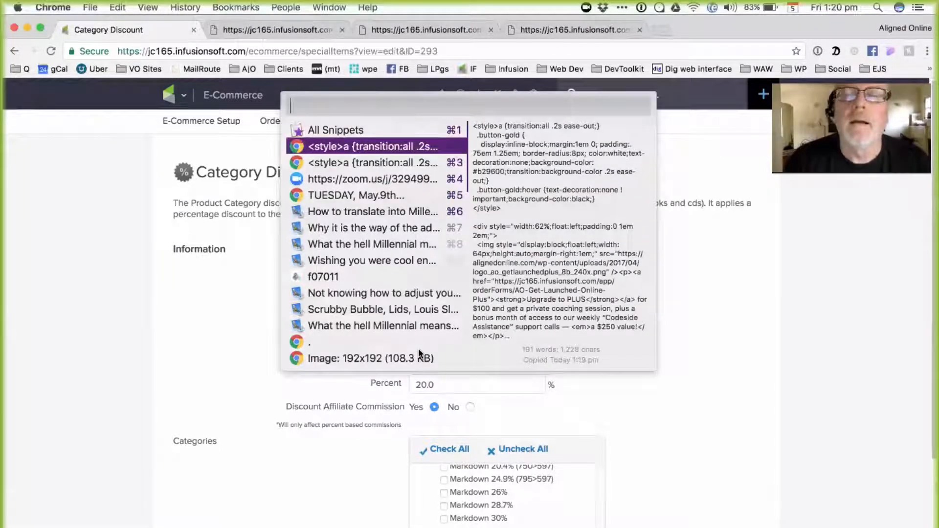
pyautogui.press('Escape')
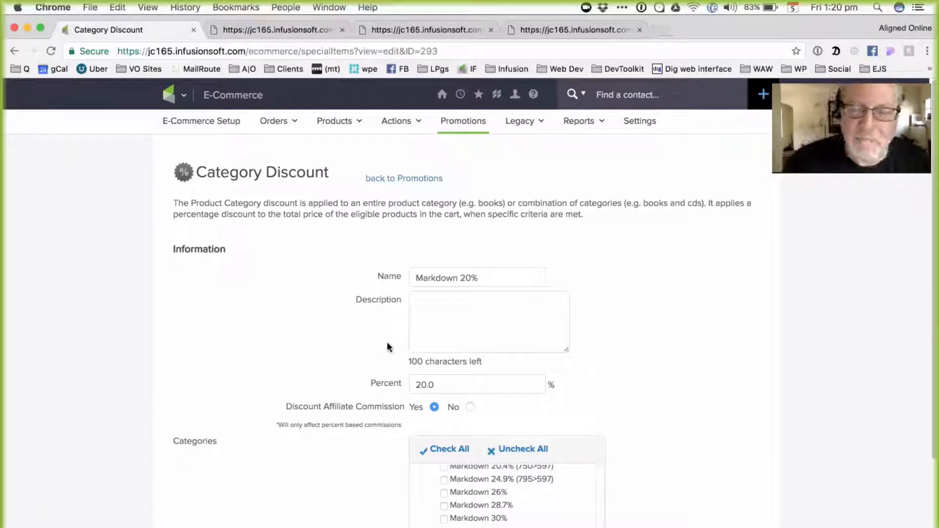
pyautogui.press('alt+super+c')
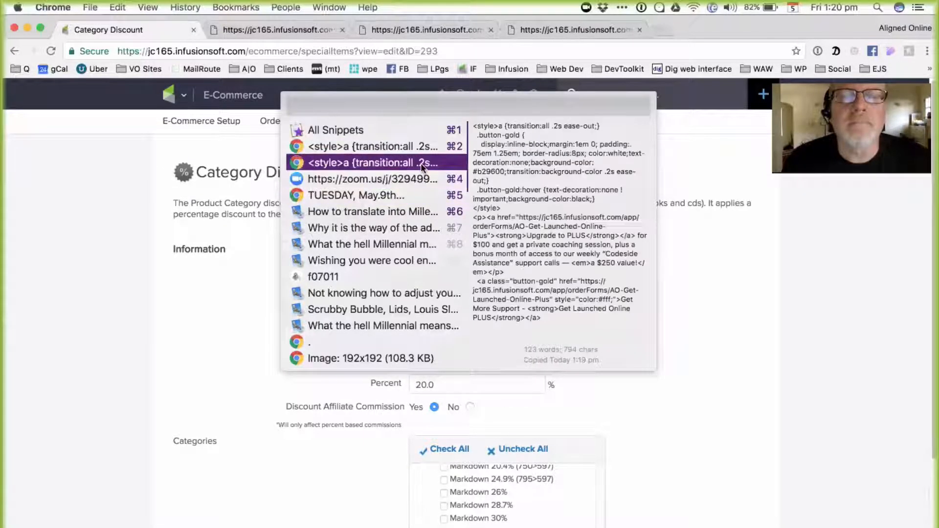
pyautogui.press('Escape')
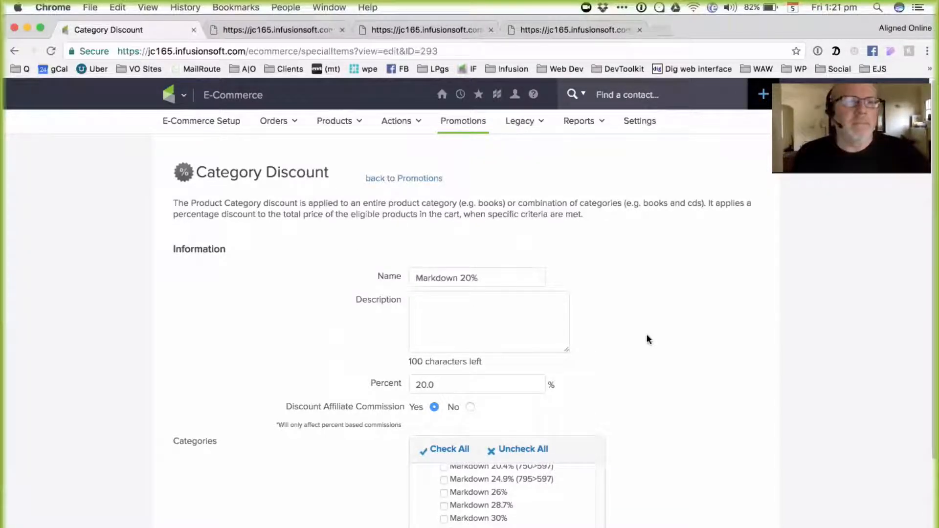
# Close the category discount and order form preview pages, and compare the two remaining versions of the Get Launched Online order form.
pyautogui.press('super+w')
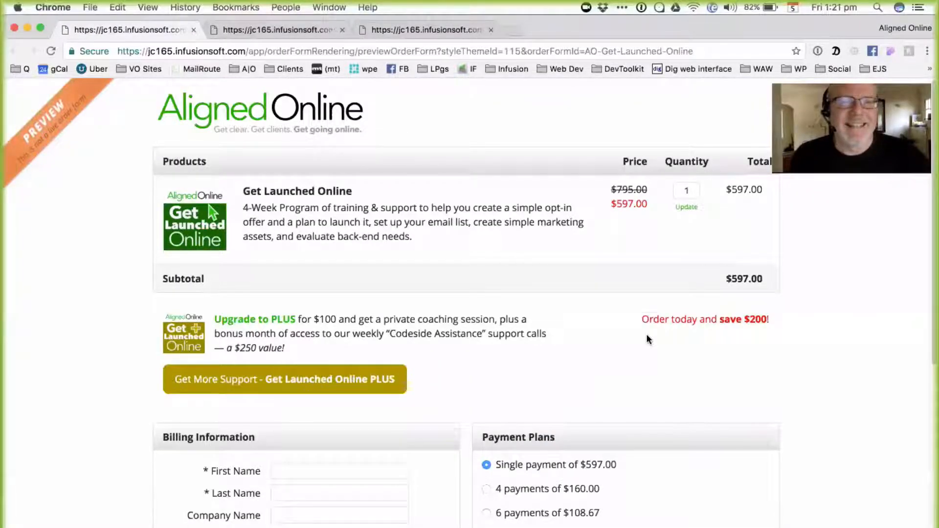
pyautogui.press('super+w')
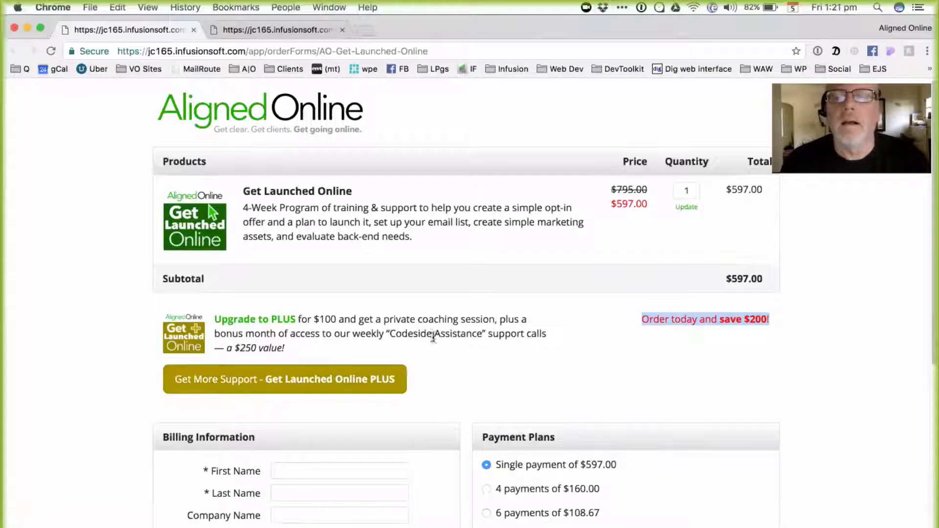
pyautogui.click(449, 352)
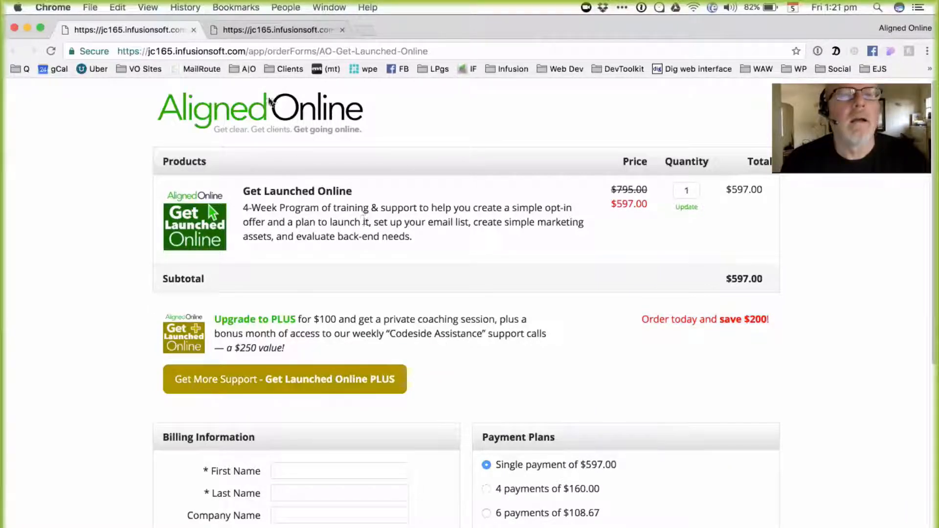
pyautogui.click(254, 29)
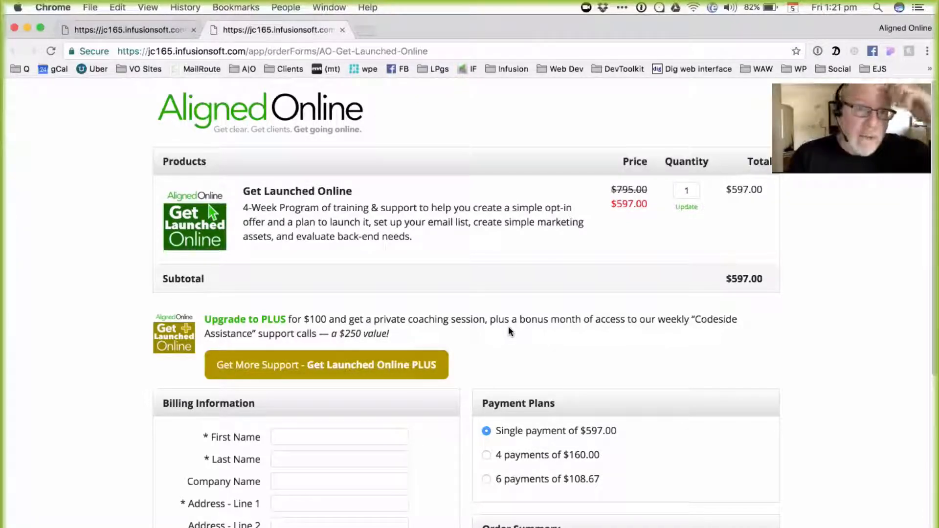
# Go to infusionsoft.com, follow its login link, and open The VO Dojo account at jc165.infusionsoft.com.
pyautogui.click(429, 52)
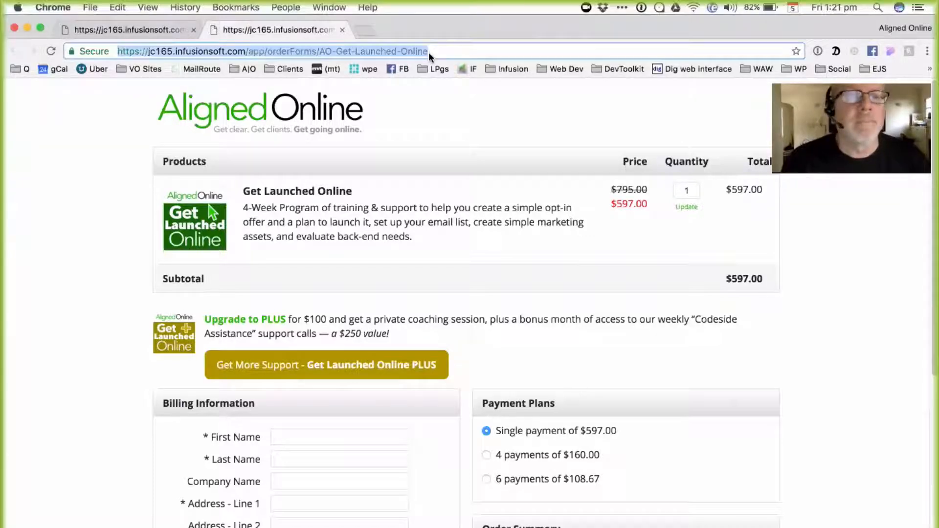
pyautogui.write('infusionsoft.com')
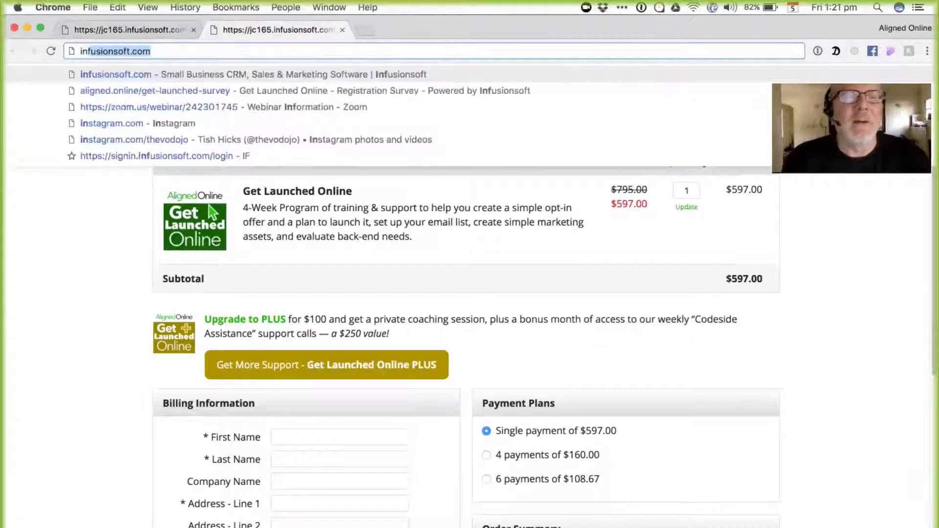
pyautogui.press('Return')
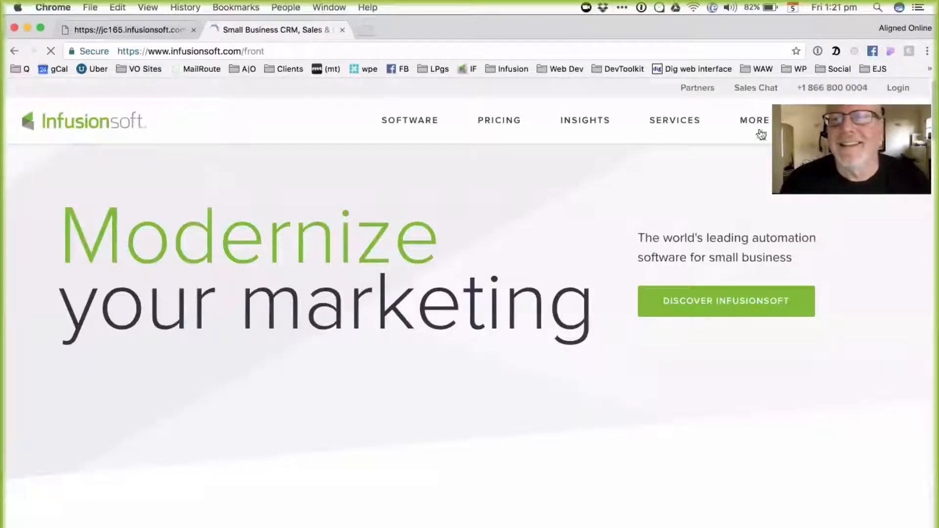
pyautogui.click(898, 90)
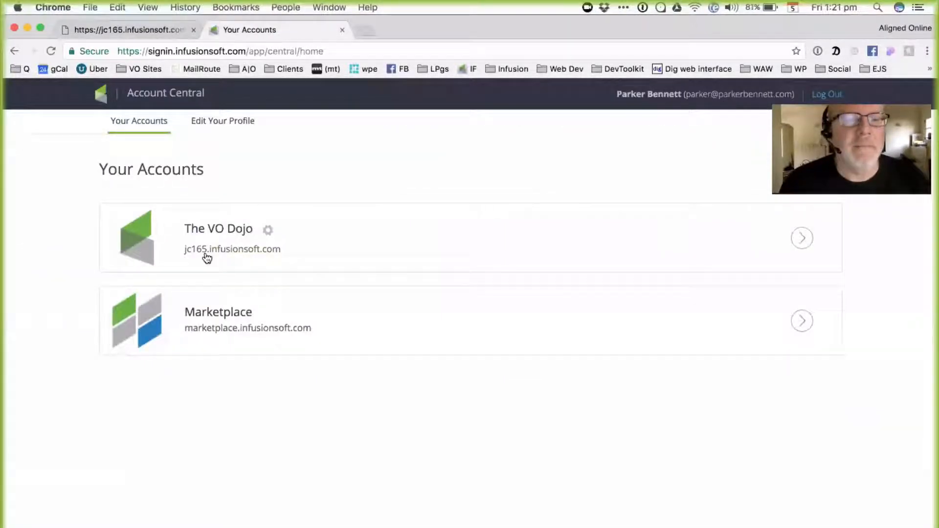
pyautogui.click(208, 258)
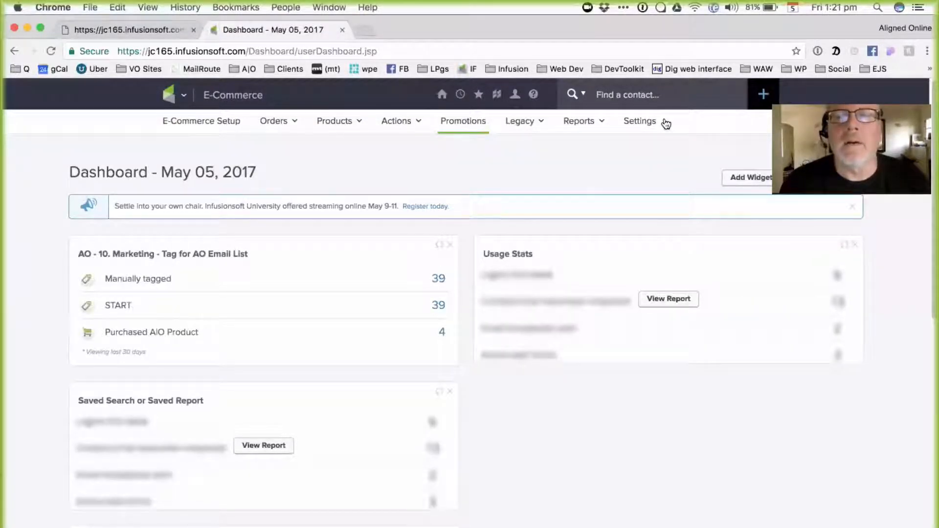
# Open the Order Forms list from E-Commerce Setup.
pyautogui.click(167, 95)
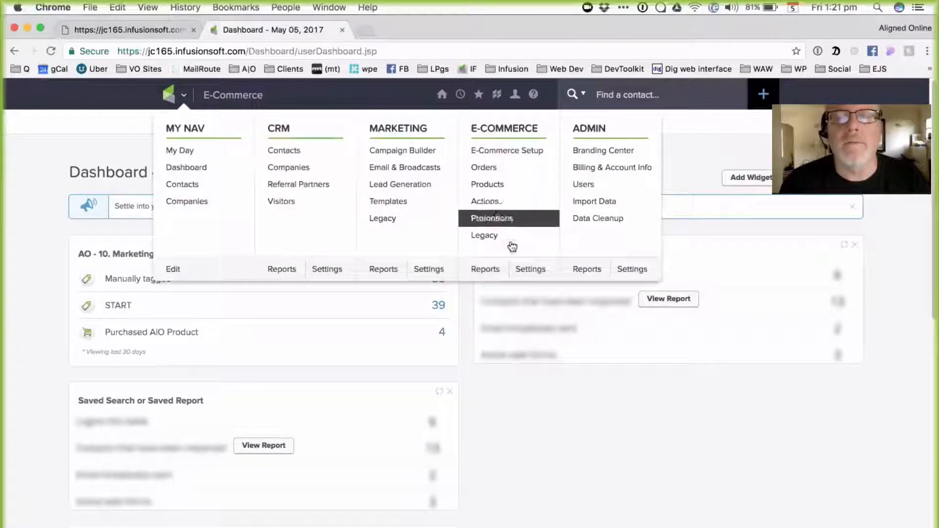
pyautogui.click(502, 151)
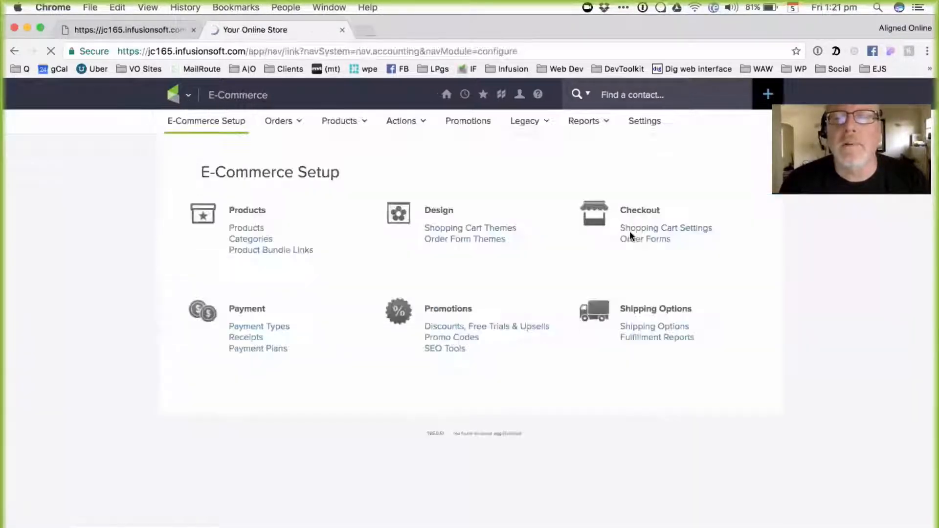
pyautogui.click(650, 269)
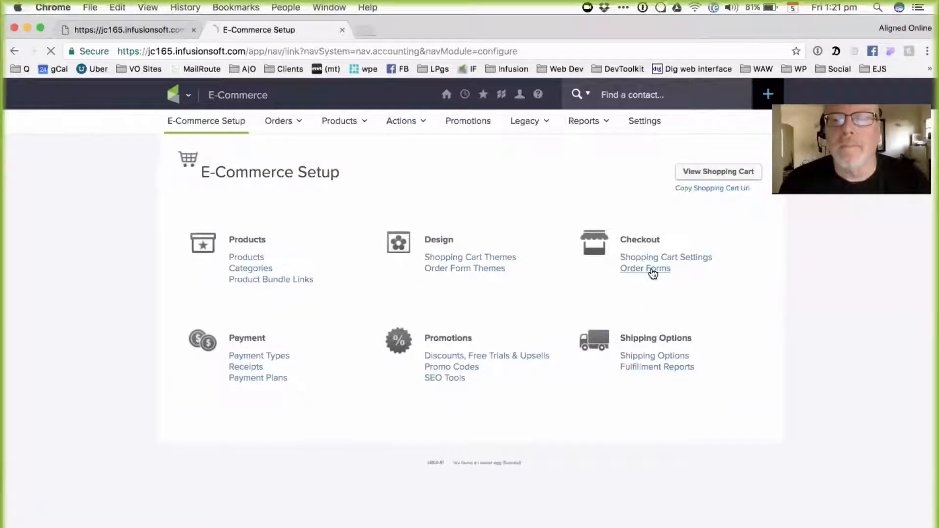
pyautogui.scroll(-1, 342, 338)
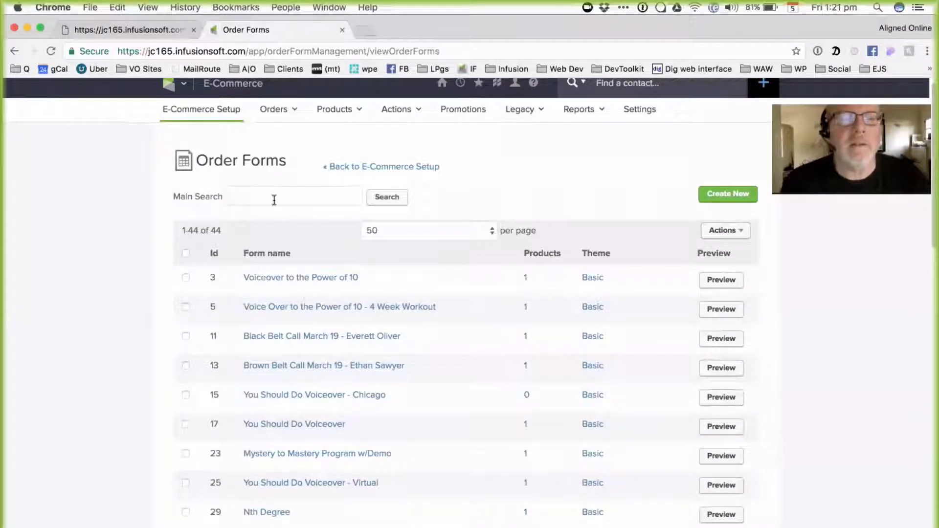
# Search the order forms for "get" and open the A|O - Get Launched Online PLUS form.
pyautogui.click(272, 197)
pyautogui.write('get')
pyautogui.press('Return')
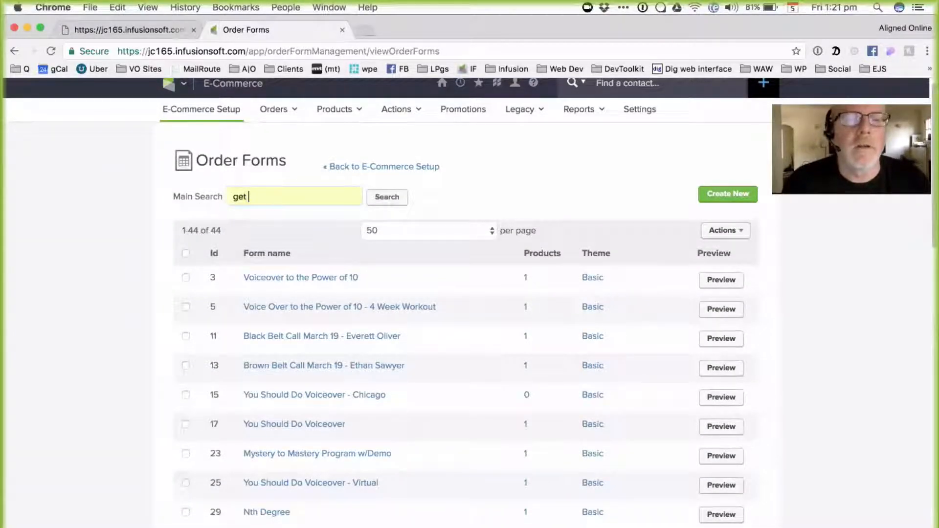
pyautogui.click(387, 197)
pyautogui.click(317, 318)
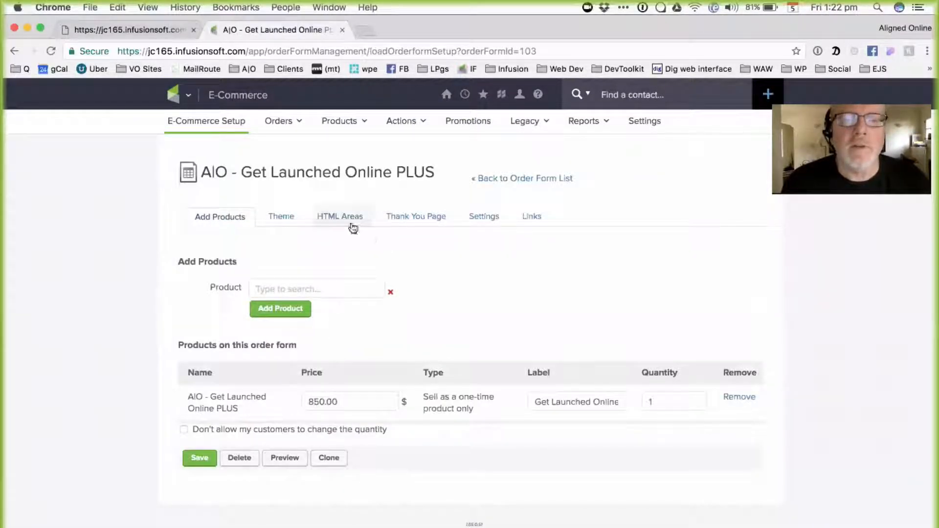
# Review the PLUS order form's Product Information HTML, including its green back button and savings message, and leave the HTML areas.
pyautogui.click(352, 225)
pyautogui.scroll(-5, 407, 468)
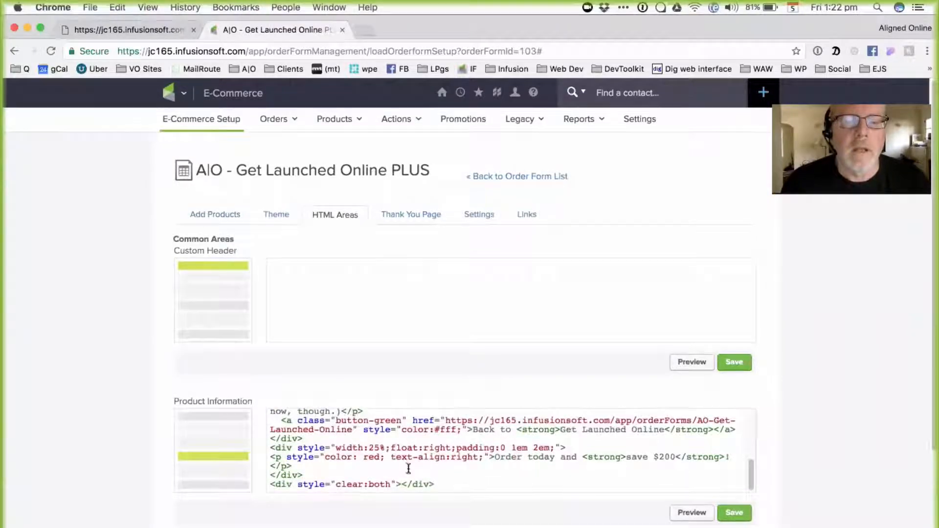
pyautogui.scroll(2, 408, 468)
pyautogui.scroll(5, 408, 469)
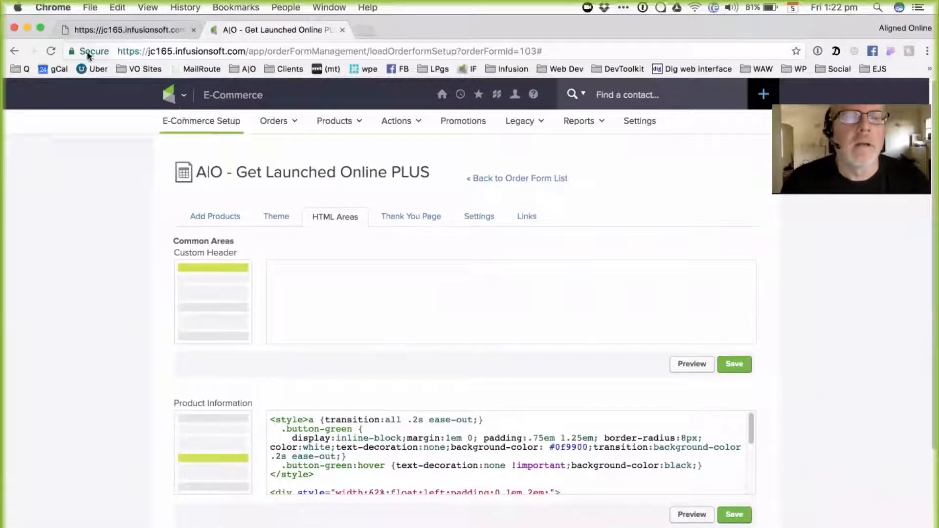
pyautogui.click(19, 52)
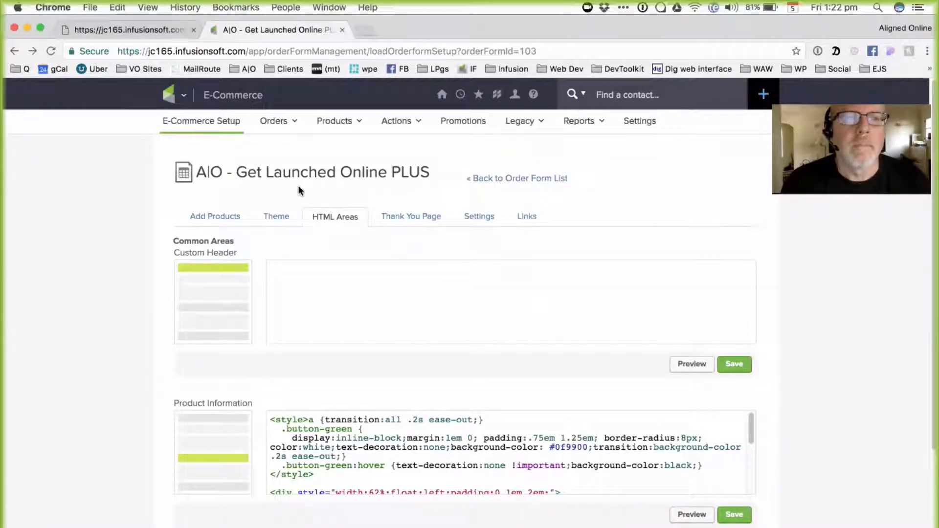
# Return to the order form list, search for "get", and show the HTML areas of the A|O - Get Launched Online form.
pyautogui.click(14, 51)
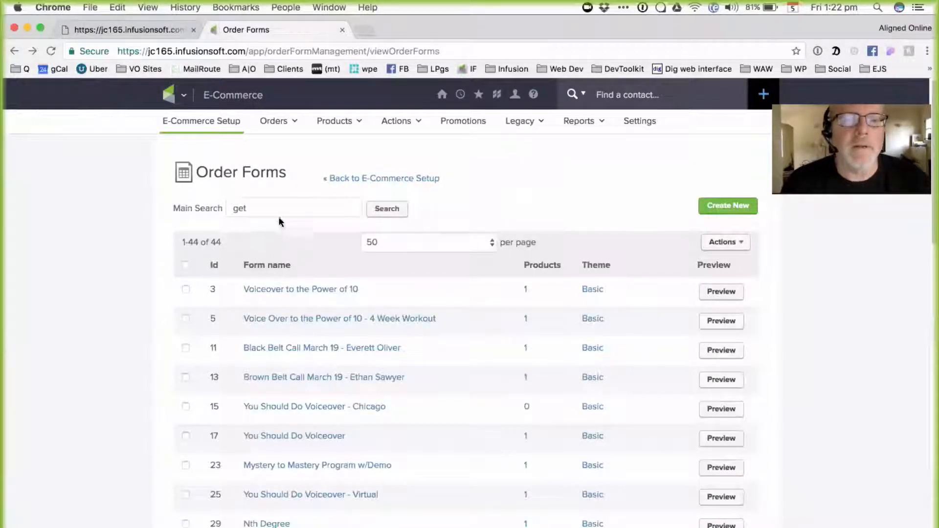
pyautogui.click(387, 210)
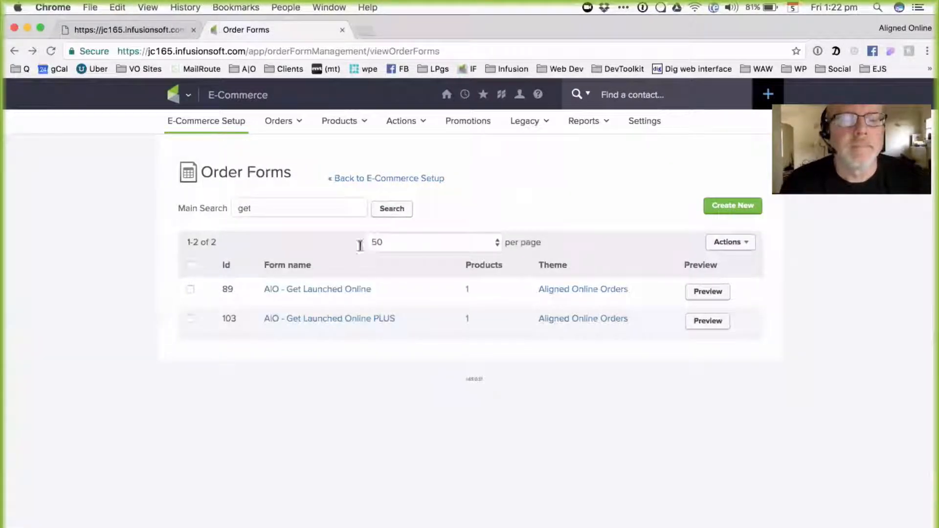
pyautogui.click(329, 290)
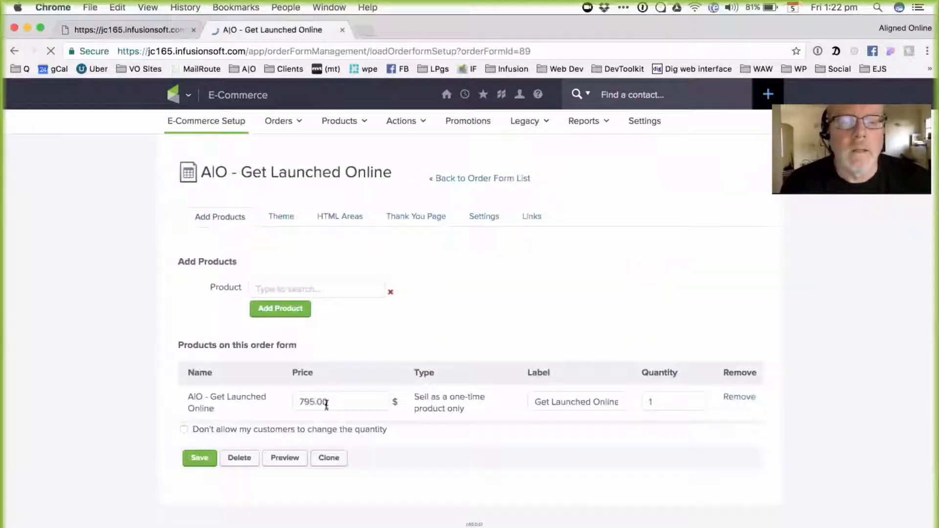
pyautogui.click(337, 217)
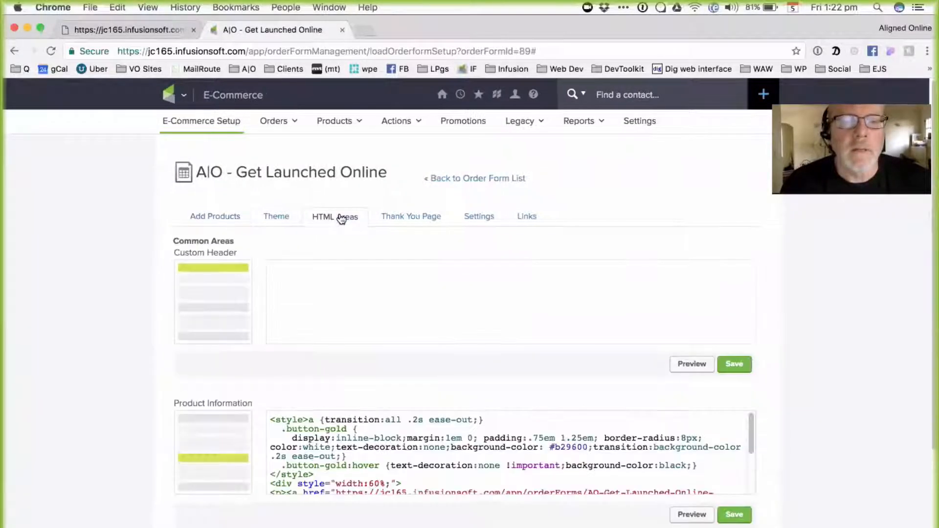
# Replace the Product Information HTML with the most recently copied gold upgrade button snippet and check the pasted code.
pyautogui.click(339, 423)
pyautogui.press('super+a')
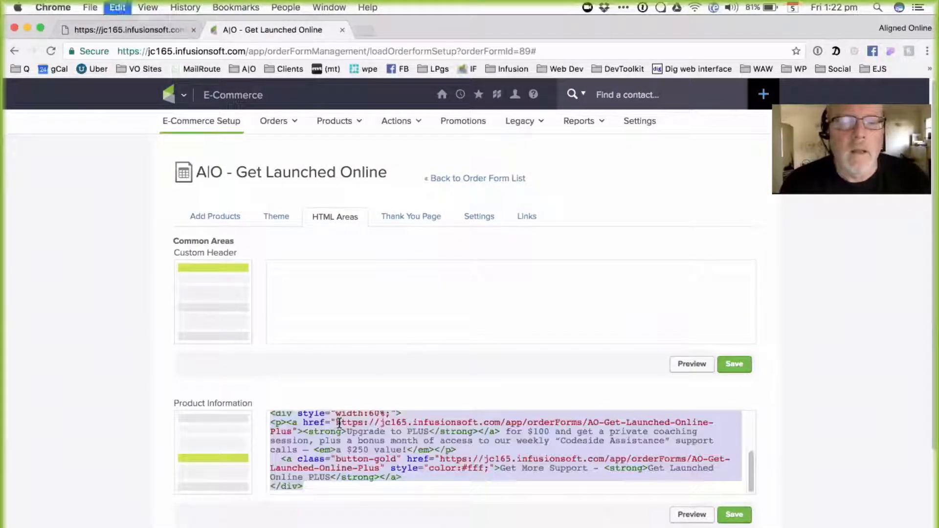
pyautogui.write('<style>a {transition:all .2s ease-out;}   .button-gold {     display:inline-block;margin:1em 0; padding:.75em 1.25em; border-radius:8px; color:white;text-decoration:none;background-color: #b29600;transition:background-color .2s ease-out;}   .button-gold:hover {text-decoration:none !important;background-color:black;} </style> <p><a href="https://jc165.infusionsoft.com/app/orderForms/AO-Get-Launched-Online-Plus"><strong>Upgrade to PLUS</strong></a> for $100 and get a private coaching session, plus a bonus month of access to our weekly "Codeside Assistance" support calls – <em>a $250 value!</em></p>   <a class="button-gold" href="https://jc165.infusionsoft.com/app/orderForms/AO-Get-Launched-Online-Plus" style="color:#fff;">Get More Support – <strong>Get Launched Online PLUS</strong></a>')
pyautogui.scroll(5, 339, 423)
pyautogui.scroll(-3, 339, 425)
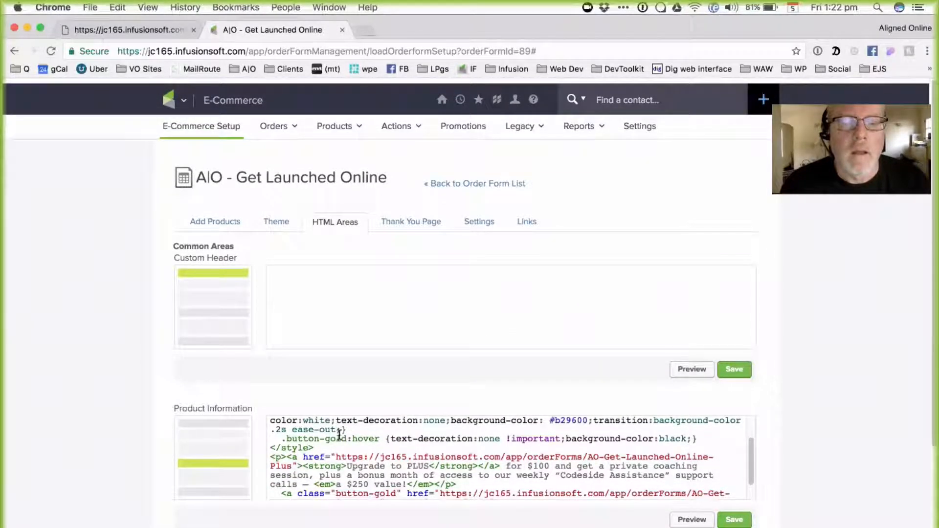
pyautogui.scroll(-1, 339, 434)
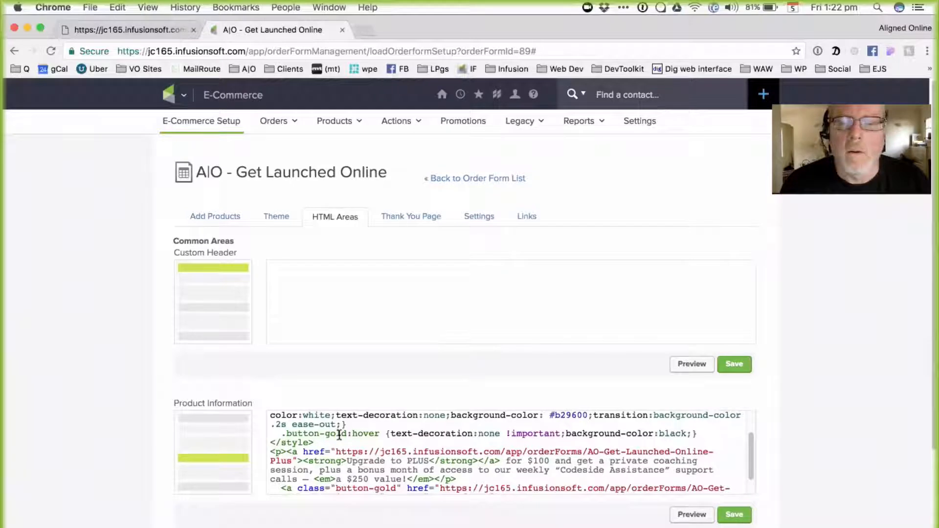
pyautogui.scroll(3, 339, 434)
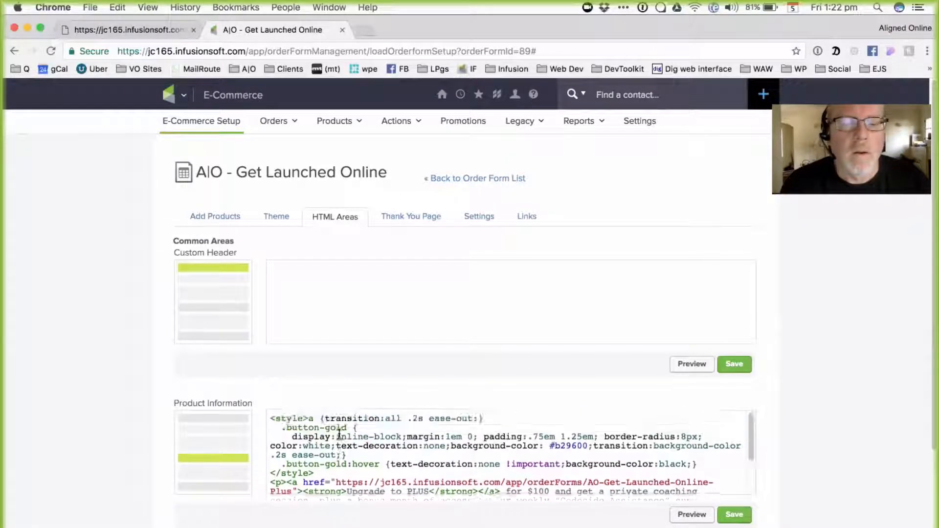
# Replace the Product Information HTML with the clipboard-history snippet containing the 62% wide div and PLUS logo image, and save it.
pyautogui.press('super+a')
pyautogui.press('alt+super+c')
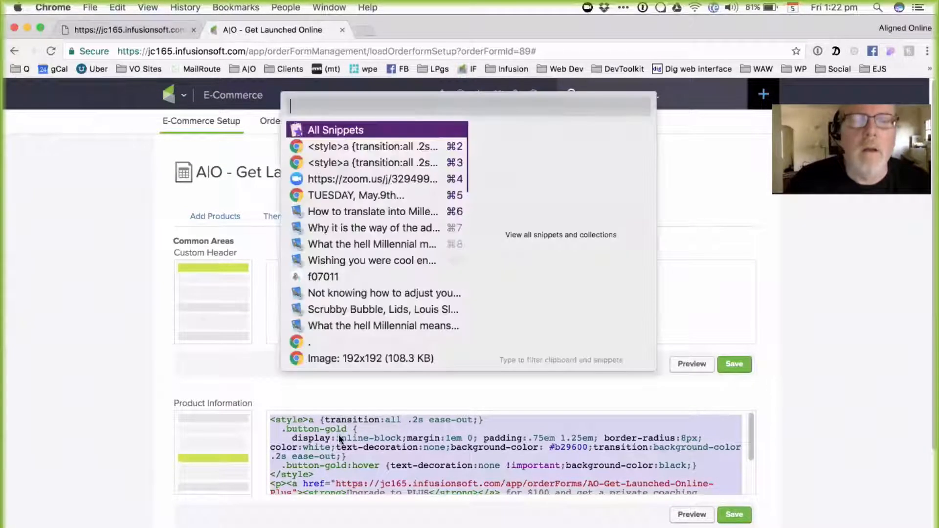
pyautogui.press('Down')
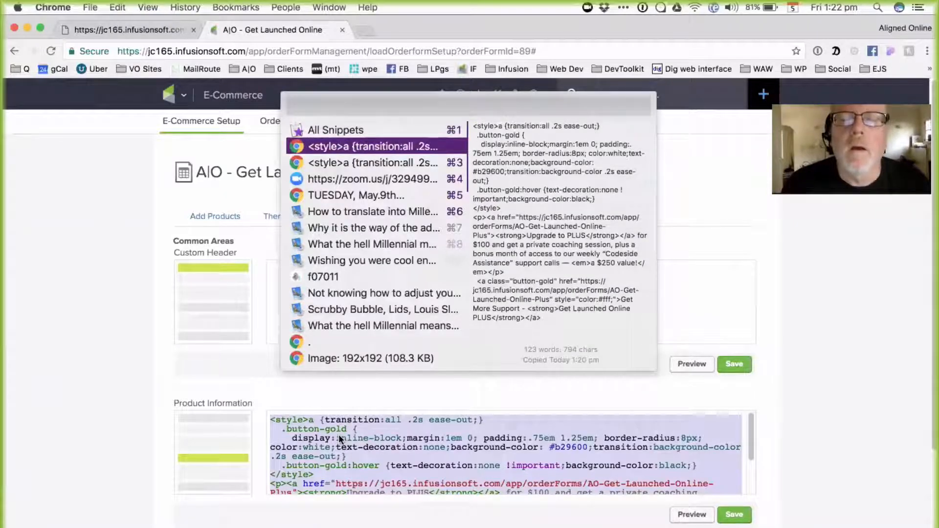
pyautogui.press('Down')
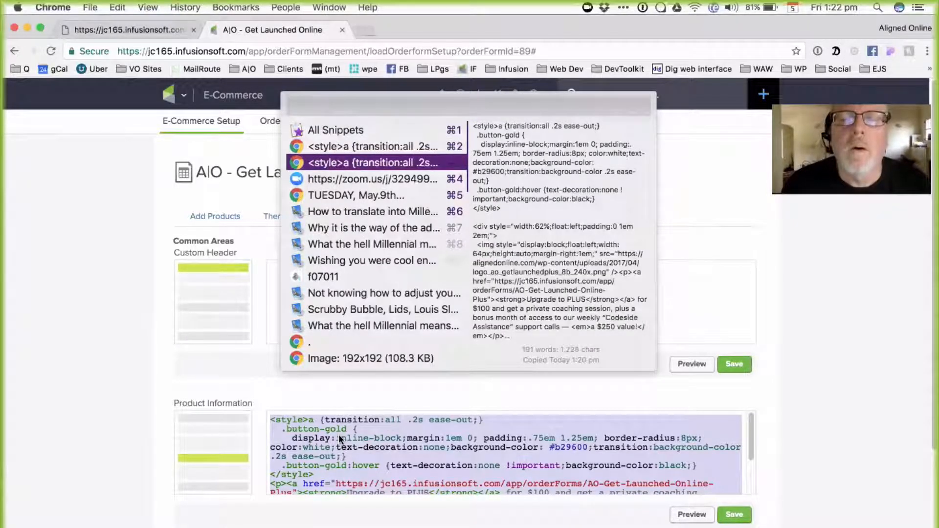
pyautogui.click(335, 165)
pyautogui.scroll(5, 387, 440)
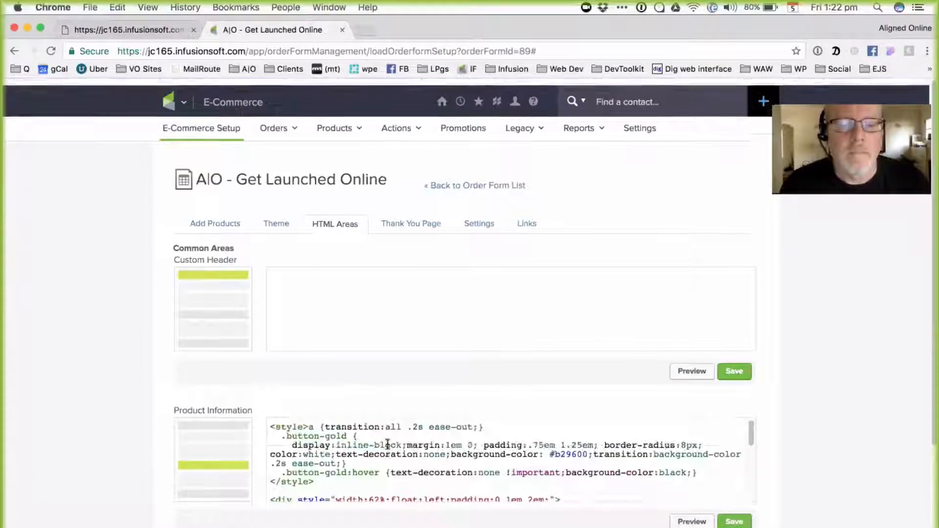
pyautogui.scroll(-1, 386, 442)
pyautogui.scroll(-1, 387, 442)
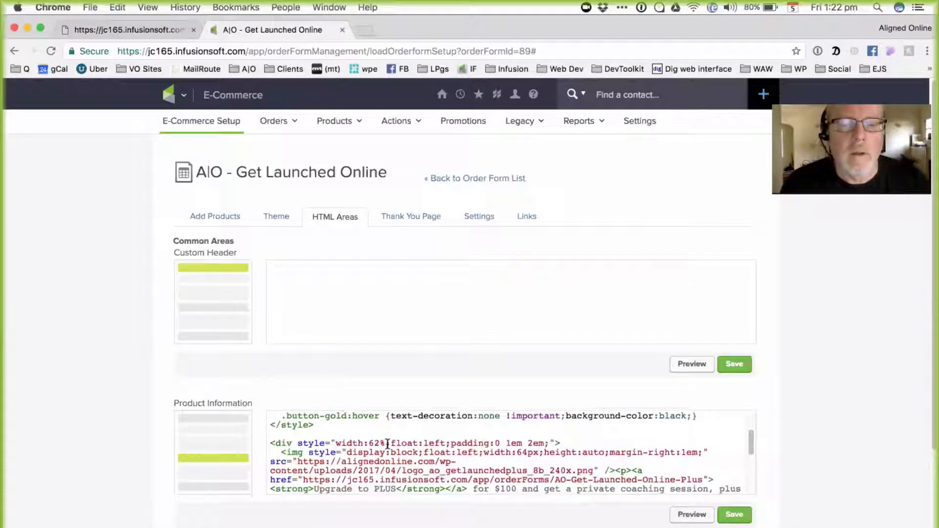
pyautogui.click(728, 515)
pyautogui.click(746, 394)
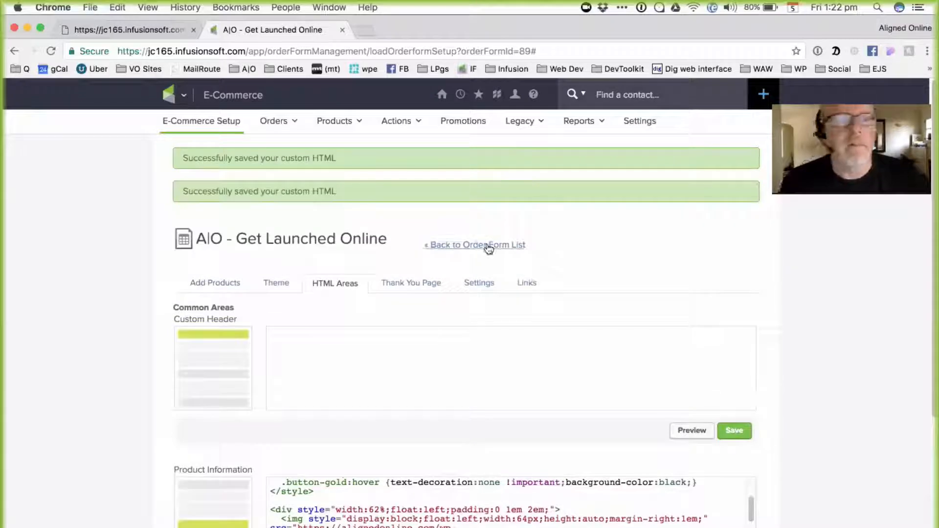
# Close the order form setup tab and go to the creative-successful-entrepreneurs.com/wp-admin login page.
pyautogui.press('super+w')
pyautogui.click(221, 51)
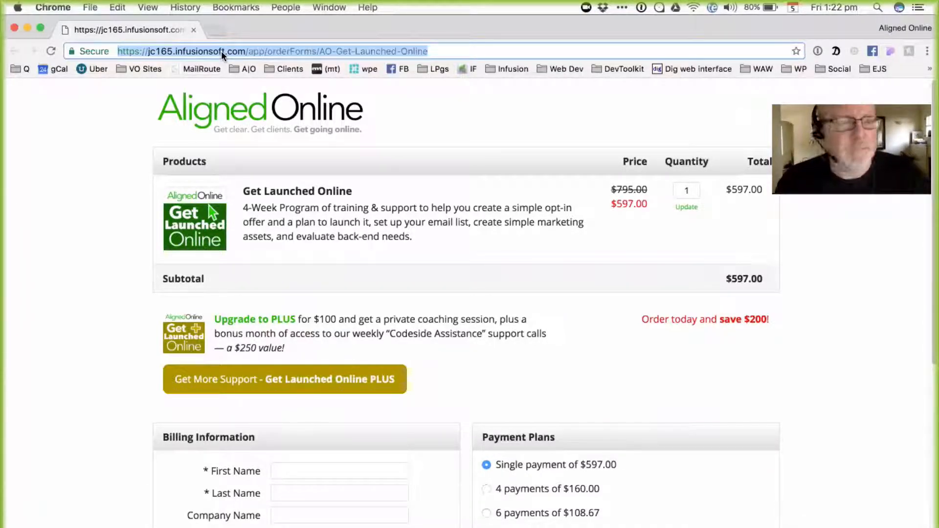
pyautogui.write('cre')
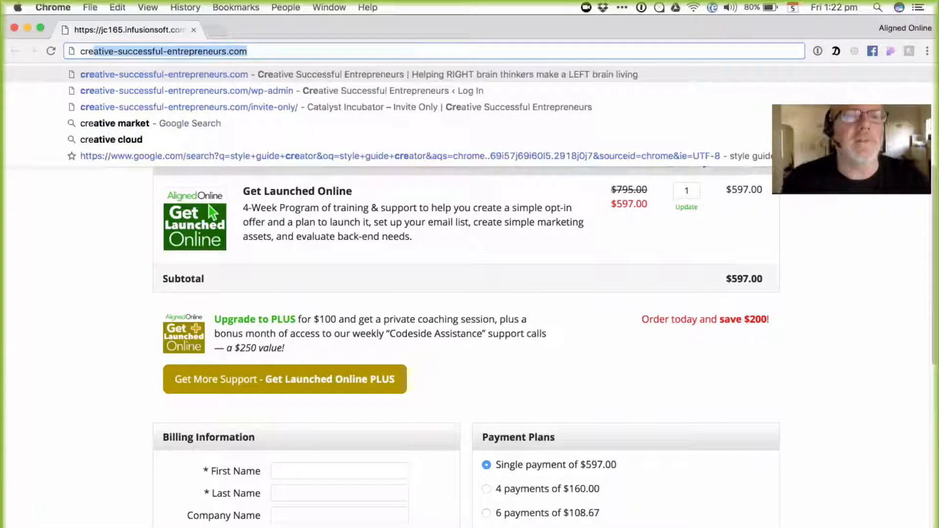
pyautogui.press('Down')
pyautogui.press('Return')
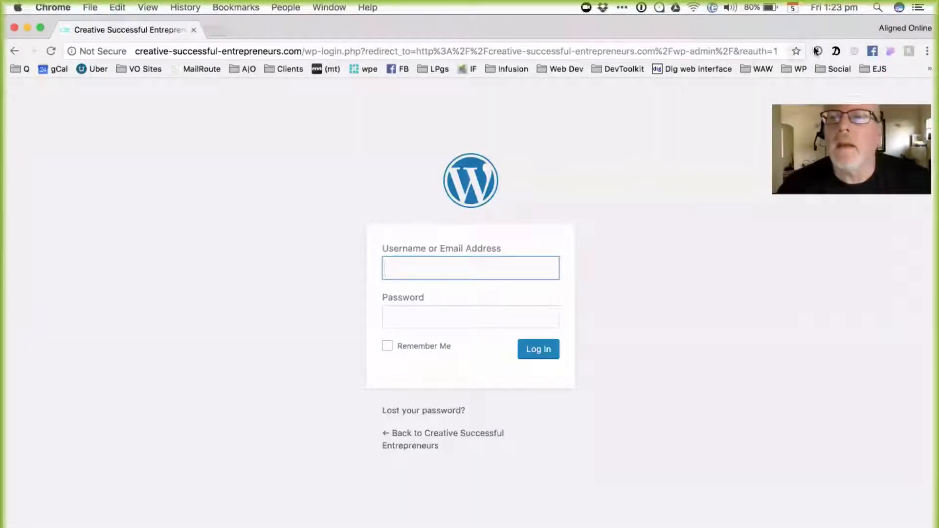
pyautogui.click(817, 52)
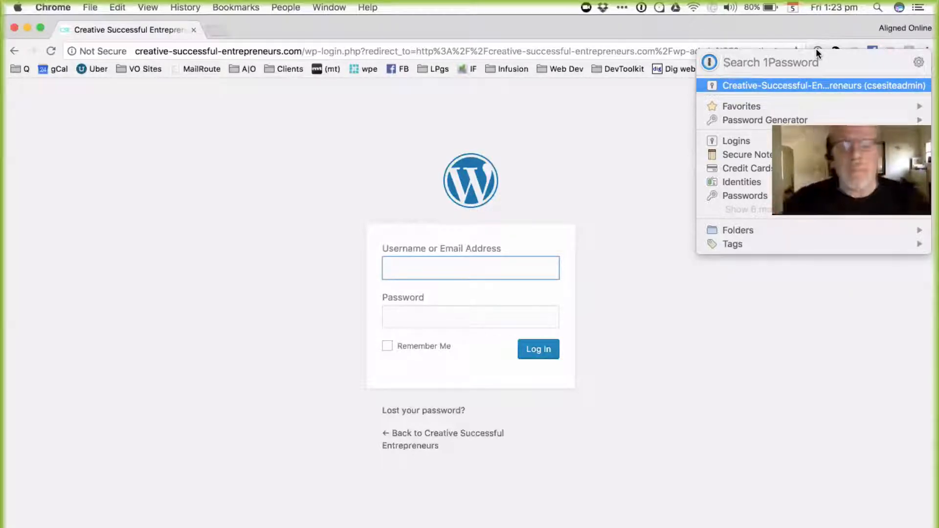
pyautogui.click(815, 50)
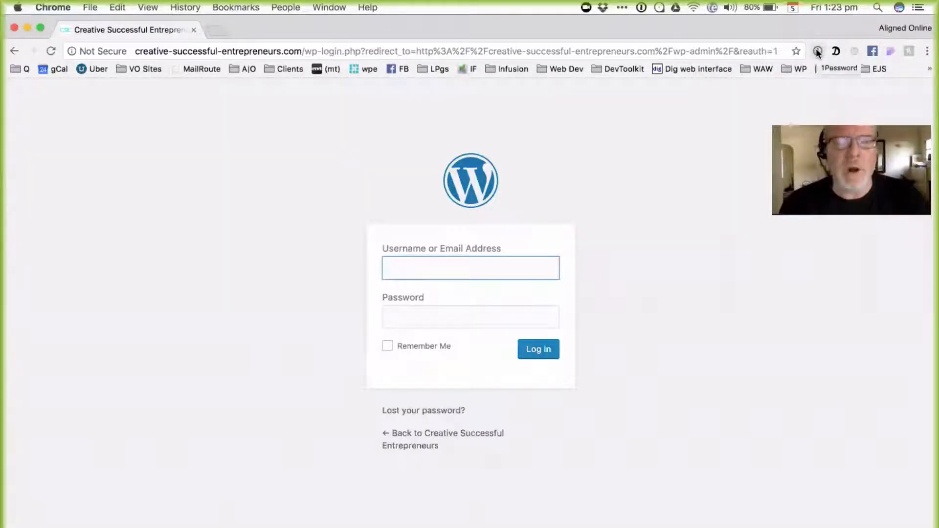
# Open a new browser window and go to wordpress.com.
pyautogui.press('super+n')
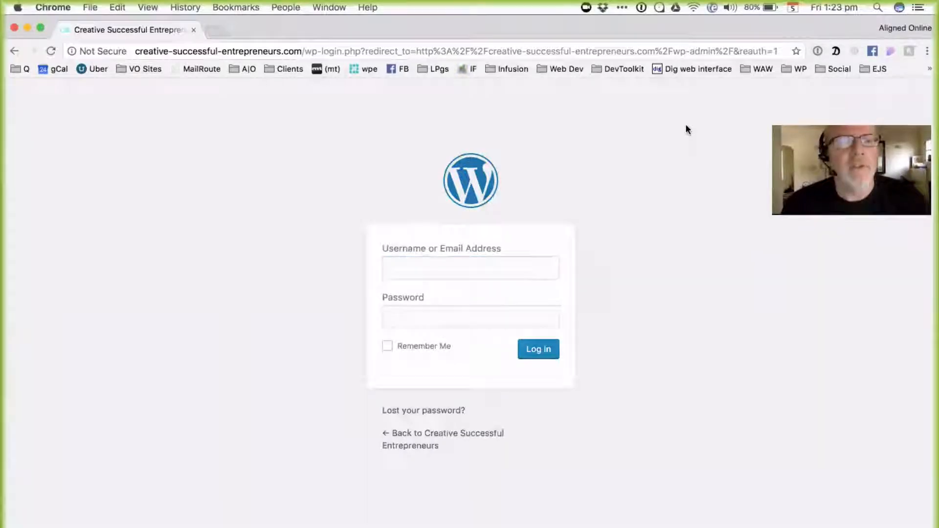
pyautogui.write('g')
pyautogui.press('BackSpace')
pyautogui.write('wor')
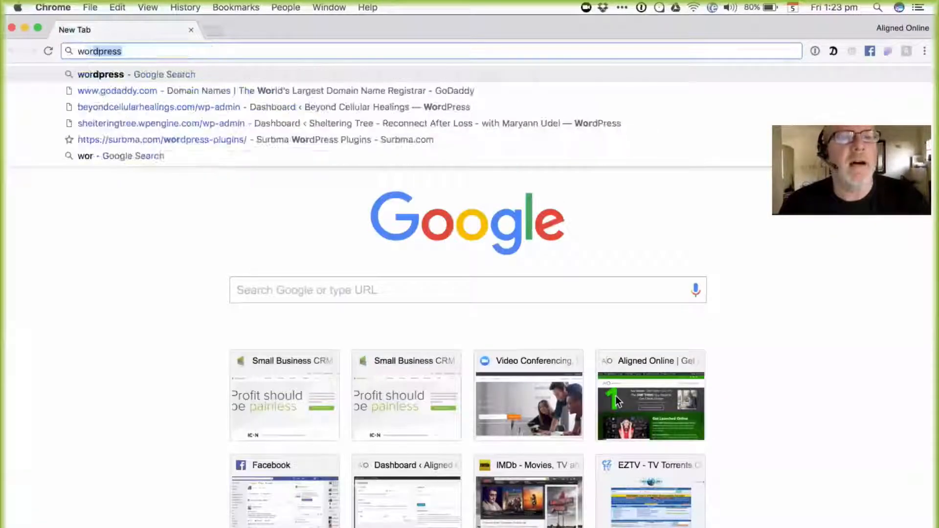
pyautogui.write('dpress.')
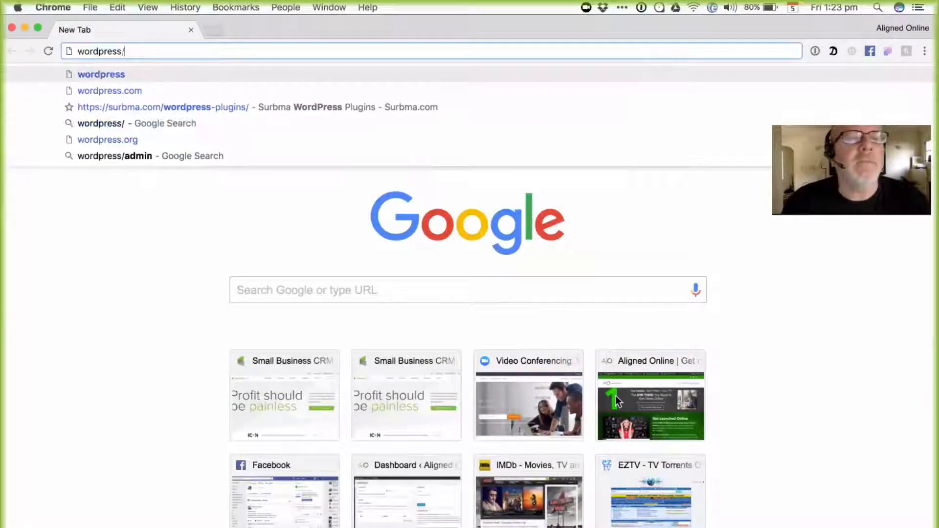
pyautogui.write('com')
pyautogui.press('Return')
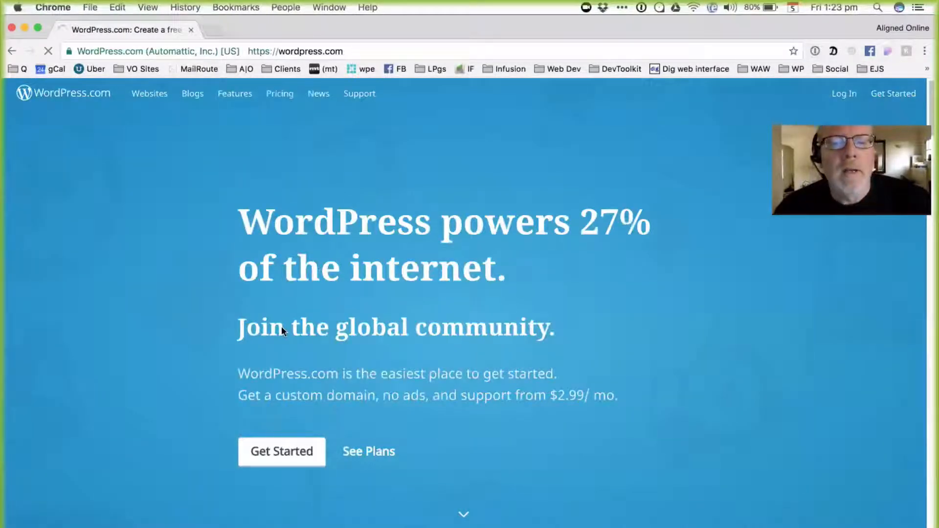
# Review the WordPress.com plans and pricing and the home page sections, and open the theme gallery.
pyautogui.click(377, 455)
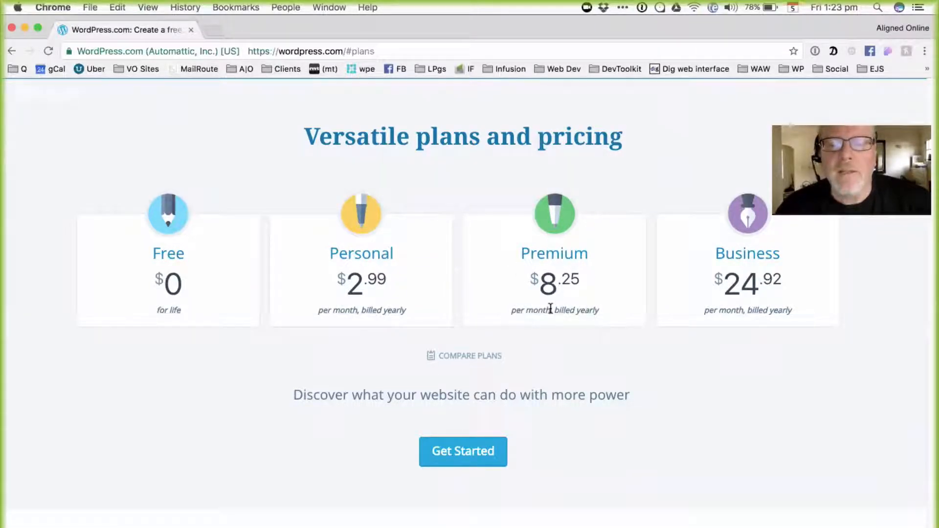
pyautogui.scroll(-5, 551, 309)
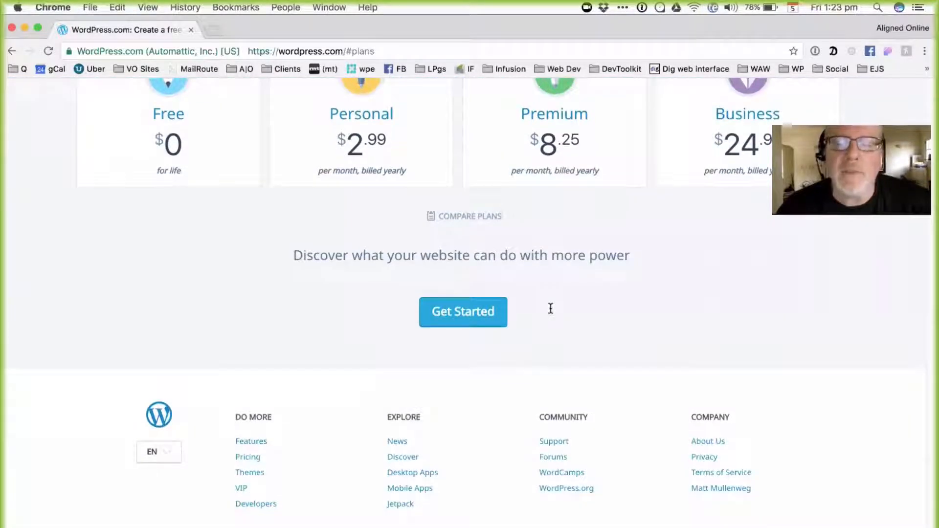
pyautogui.scroll(10, 550, 309)
pyautogui.scroll(-8, 551, 308)
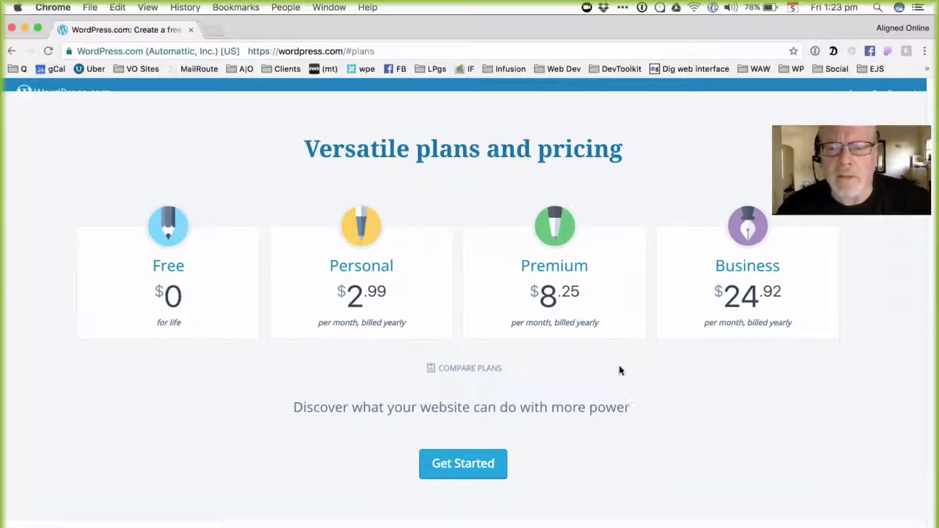
pyautogui.scroll(-10, 618, 364)
pyautogui.scroll(10, 618, 370)
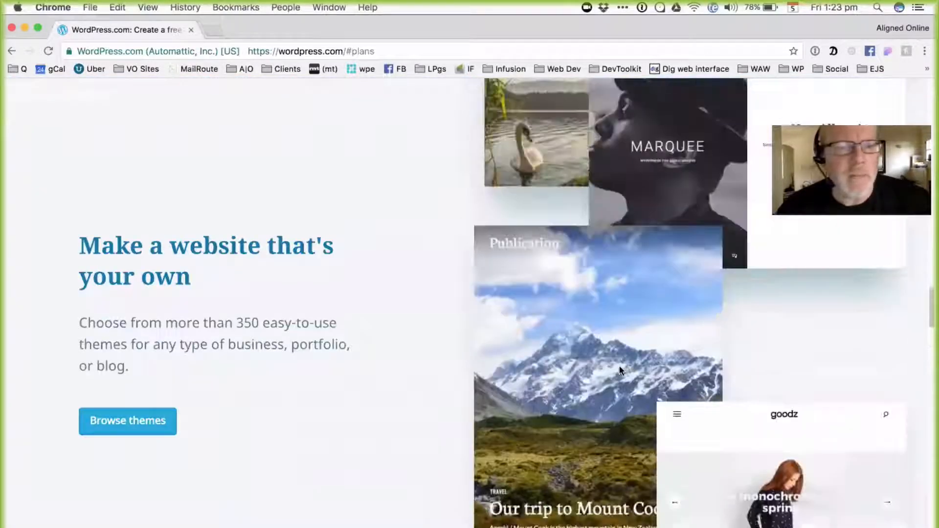
pyautogui.click(118, 422)
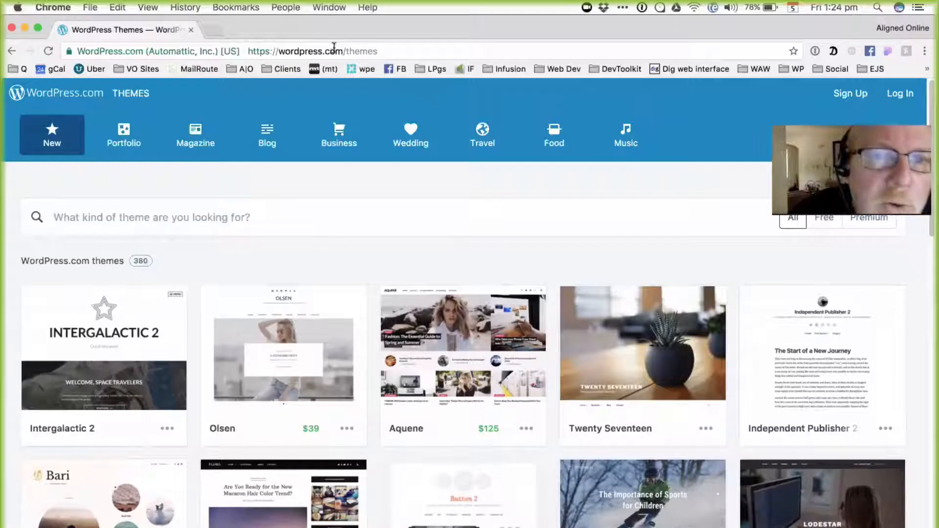
# Go to the wordpress.org home page in the same window.
pyautogui.click(379, 51)
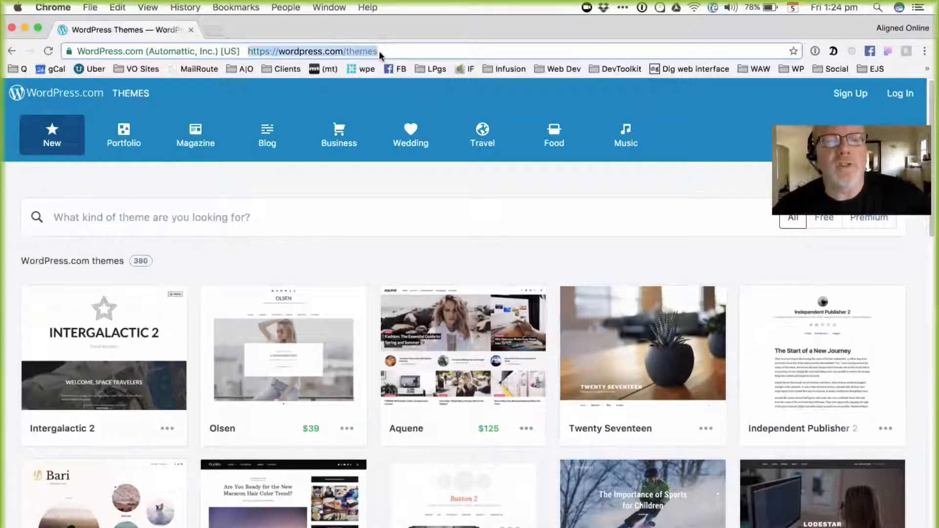
pyautogui.write('wordp')
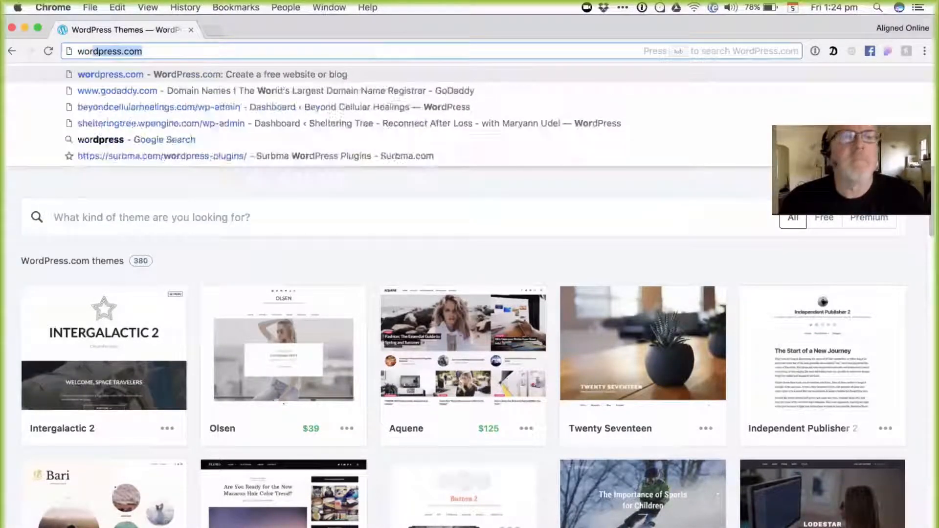
pyautogui.write('ress.or')
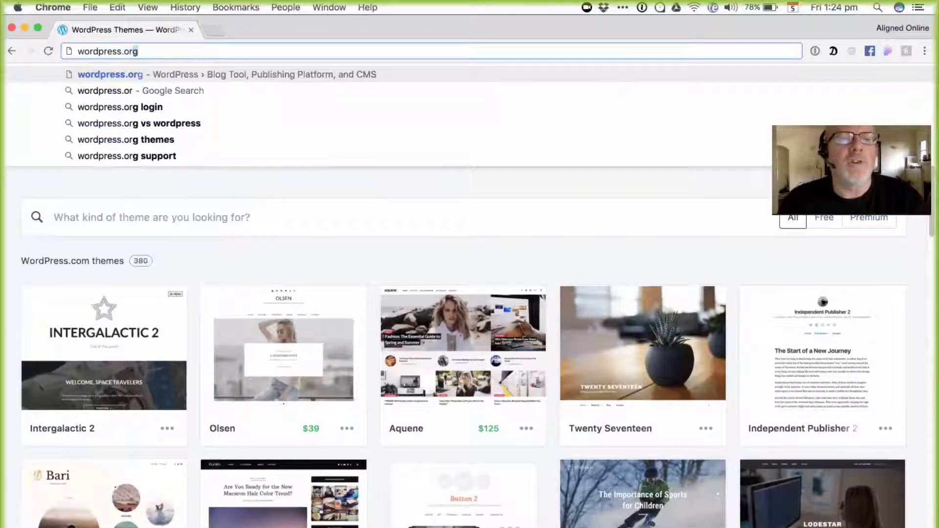
pyautogui.press('Return')
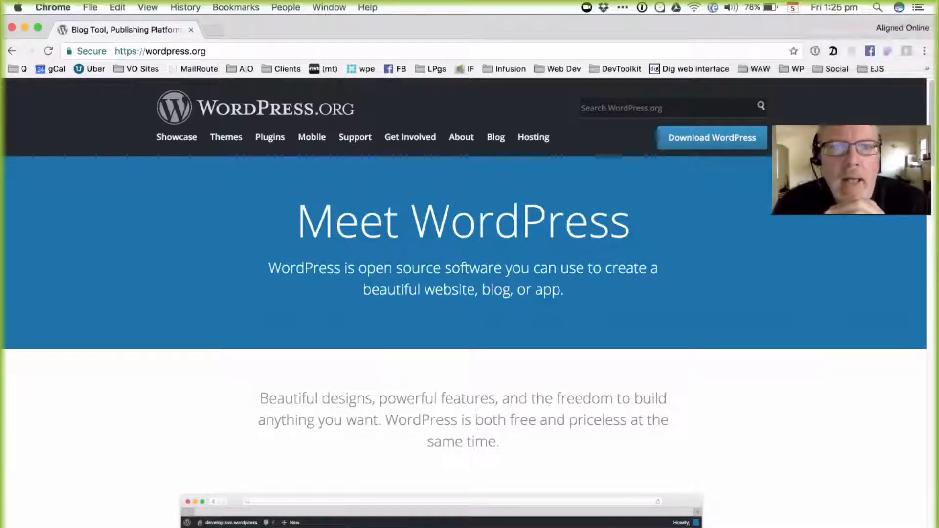
# Log in to WP Engine at my.wpengine.com with the saved email and account password, and open the alignedonline install.
pyautogui.click(367, 71)
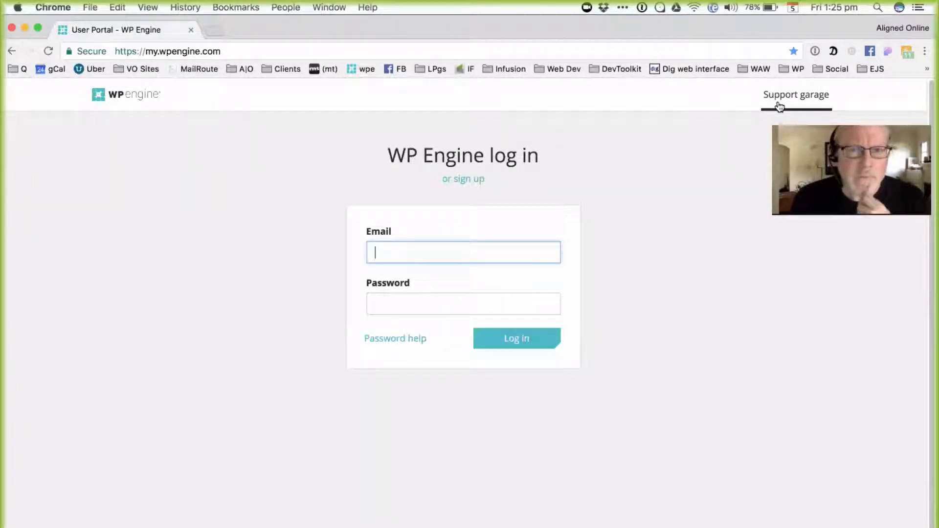
pyautogui.click(812, 50)
pyautogui.press('Return')
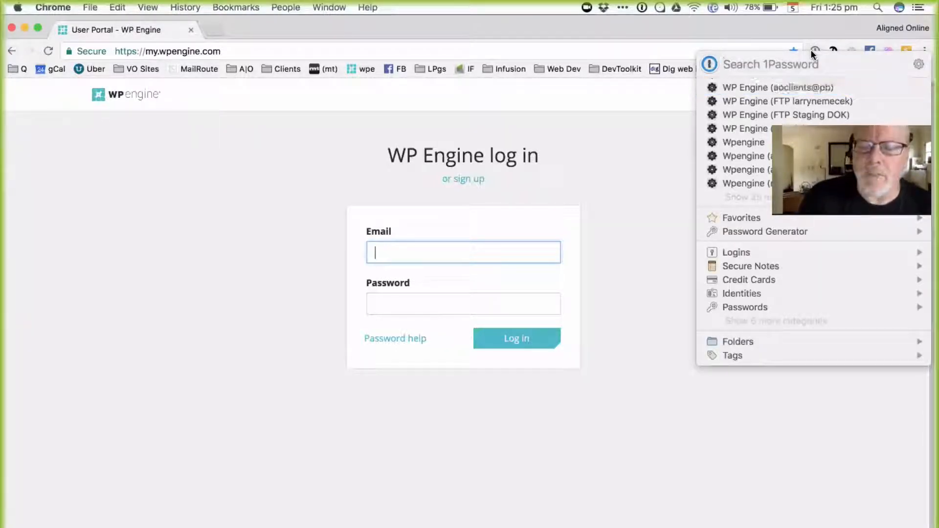
pyautogui.click(524, 347)
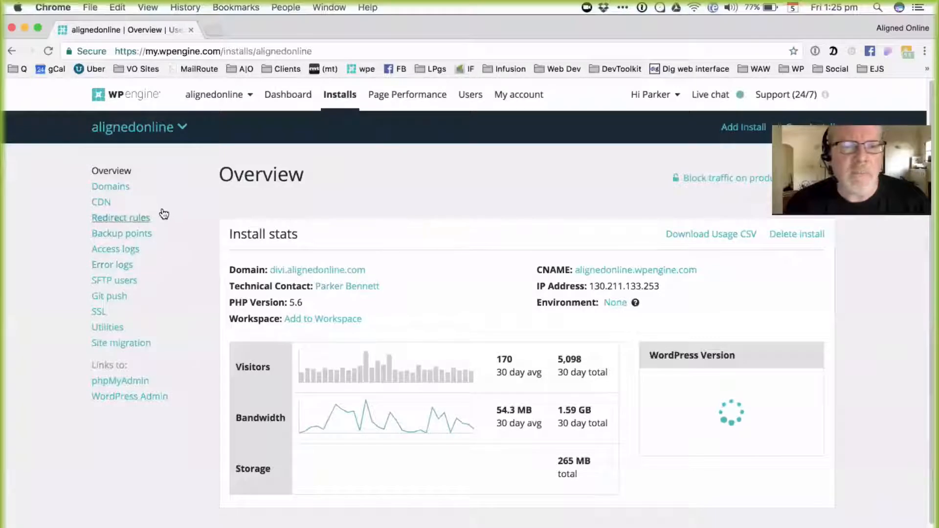
# Open the alignedonline install's backup points and look through the production backup list.
pyautogui.click(142, 235)
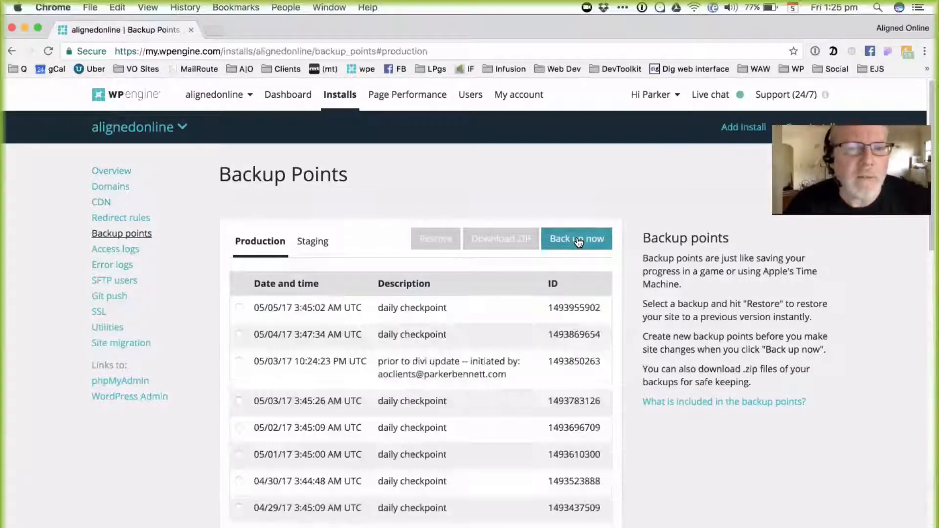
pyautogui.scroll(-2, 440, 400)
pyautogui.scroll(2, 442, 403)
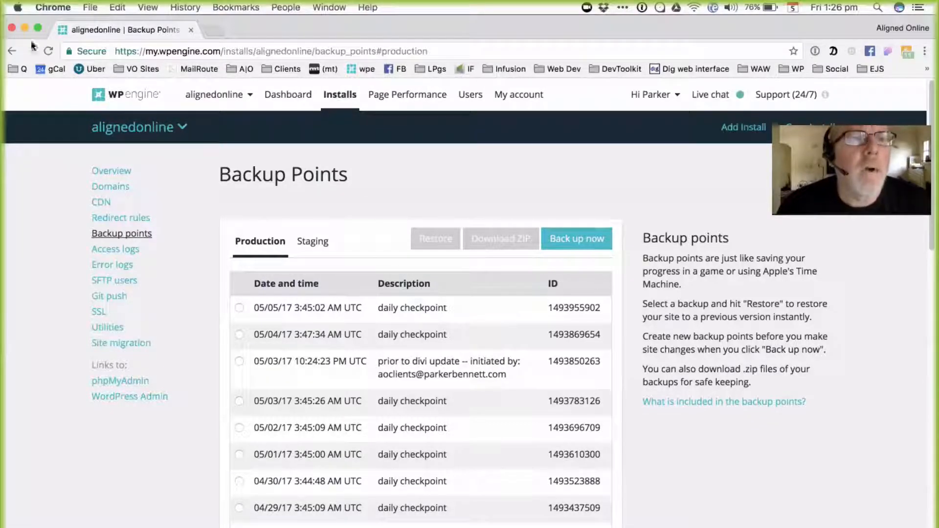
# Open a new blank browser page and go to the wordpress.com home page.
pyautogui.click(173, 52)
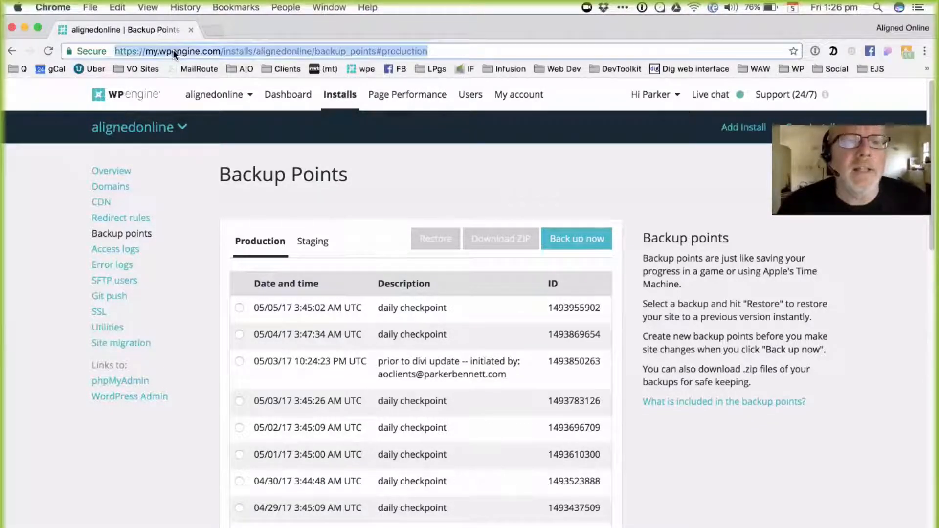
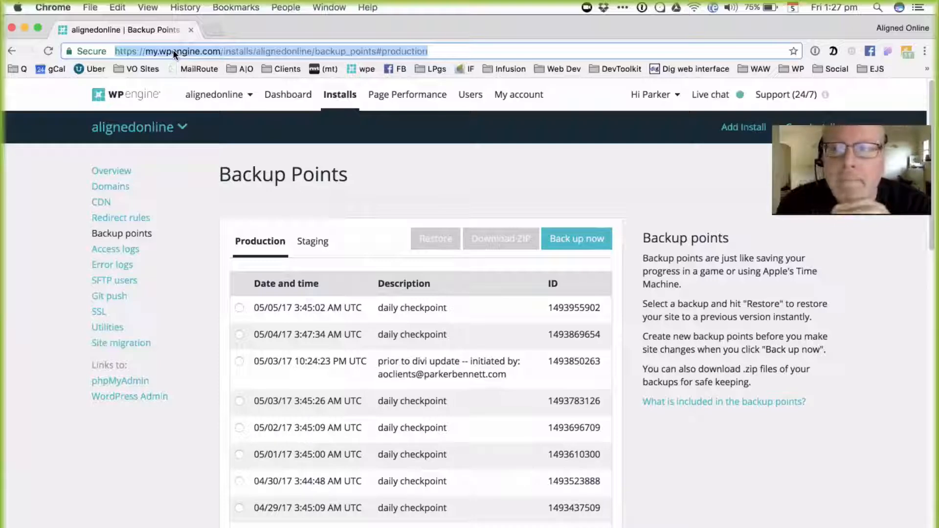
pyautogui.press('super+l')
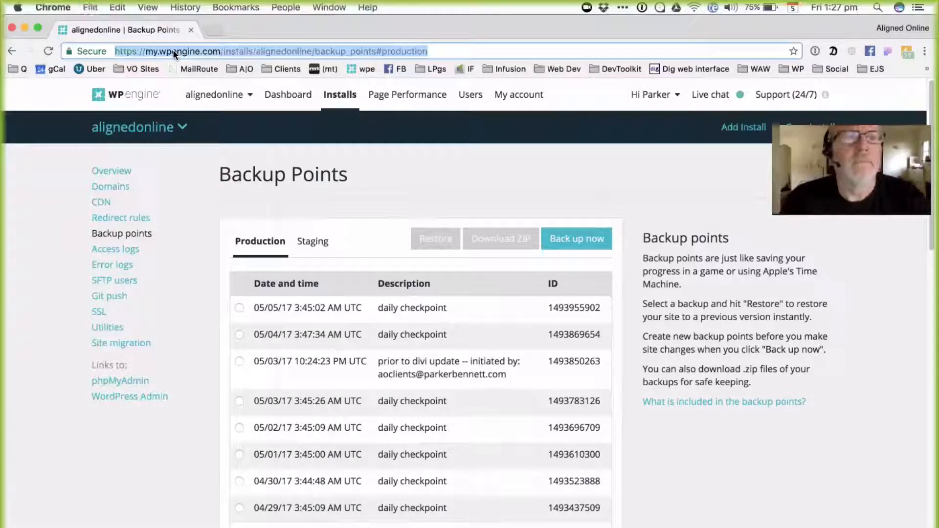
pyautogui.press('super+t')
pyautogui.write('wordpress.org')
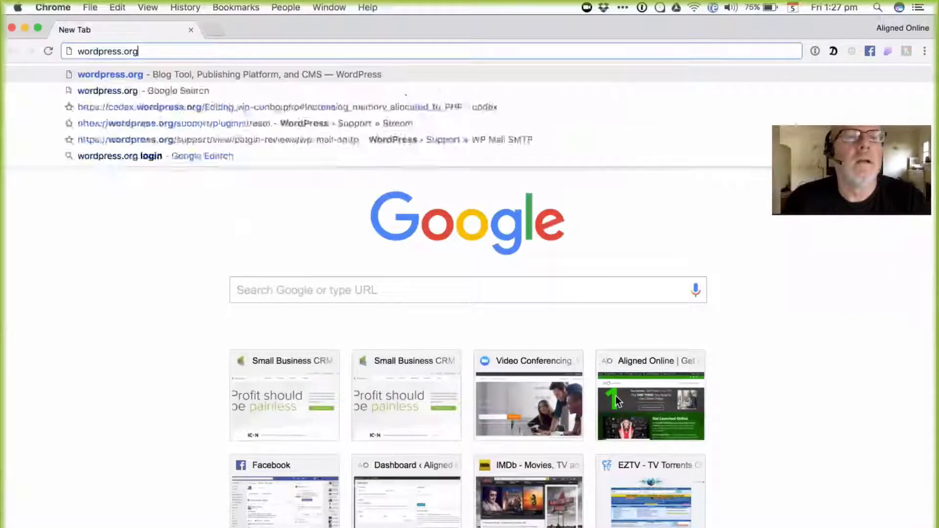
pyautogui.press('BackSpace')
pyautogui.press('BackSpace')
pyautogui.press('BackSpace')
pyautogui.write('com')
pyautogui.press('Return')
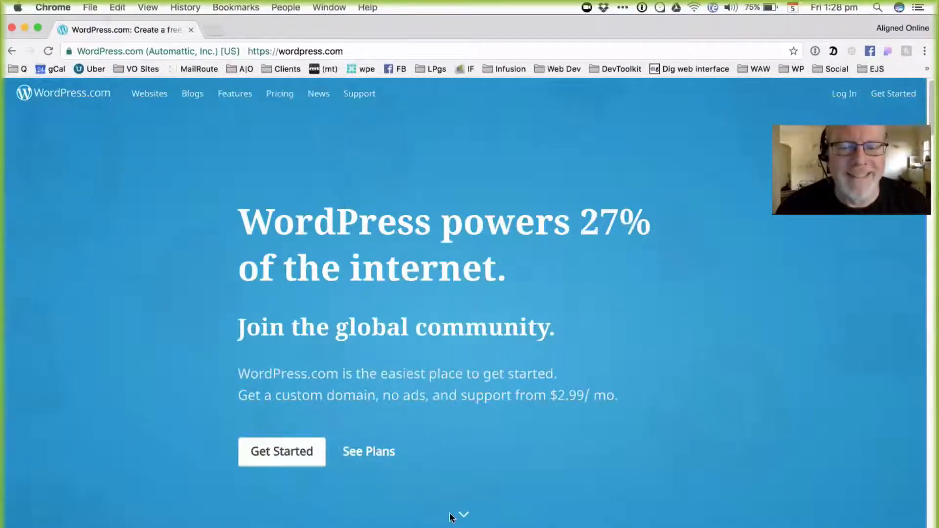
# Look over the WordPress.com home page, then open its Support site and the Get Help contact page.
pyautogui.scroll(-15, 449, 516)
pyautogui.scroll(-10, 450, 517)
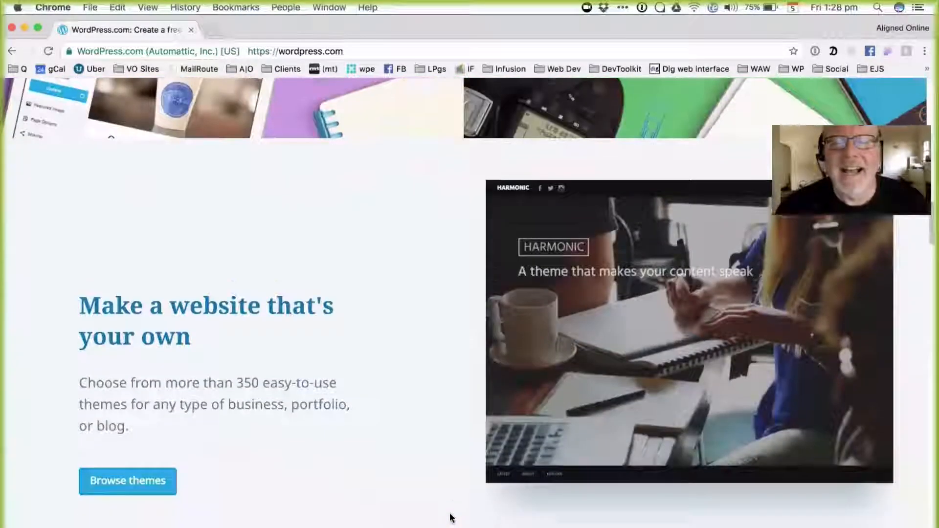
pyautogui.scroll(-20, 450, 517)
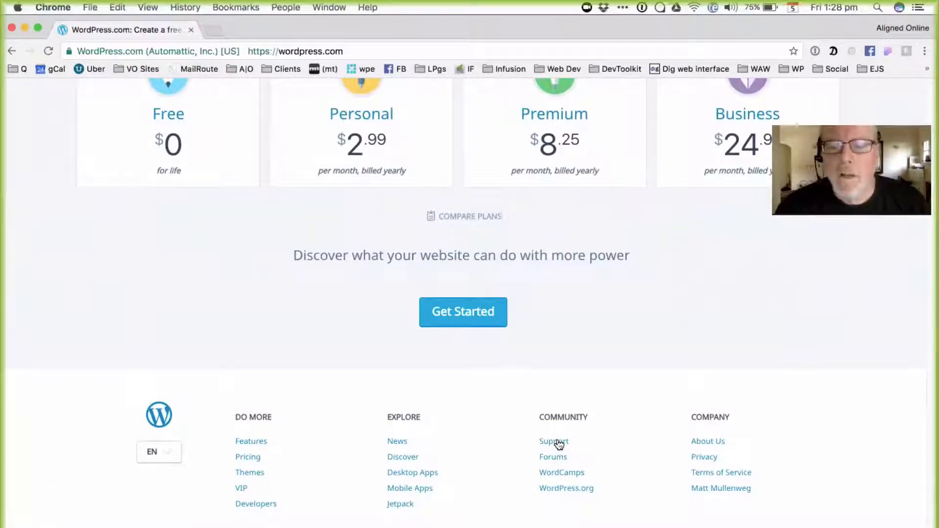
pyautogui.click(557, 442)
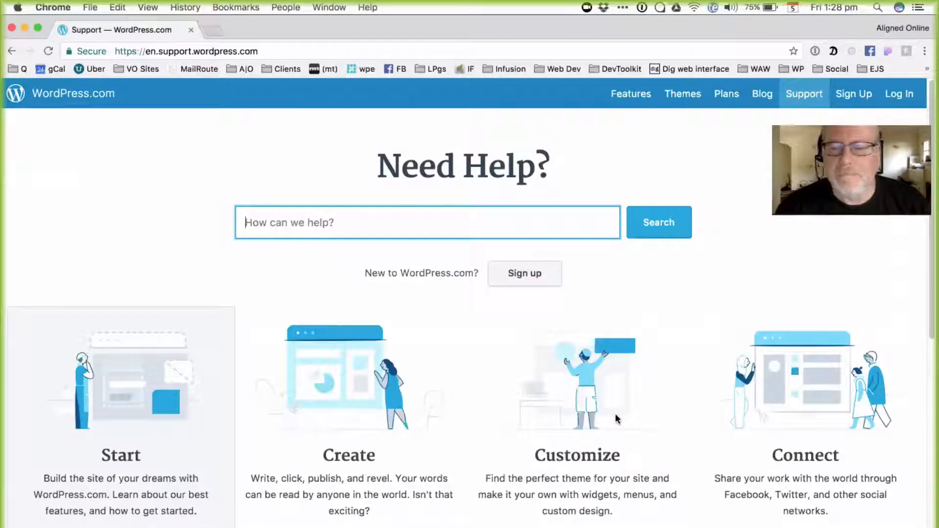
pyautogui.scroll(-10, 615, 415)
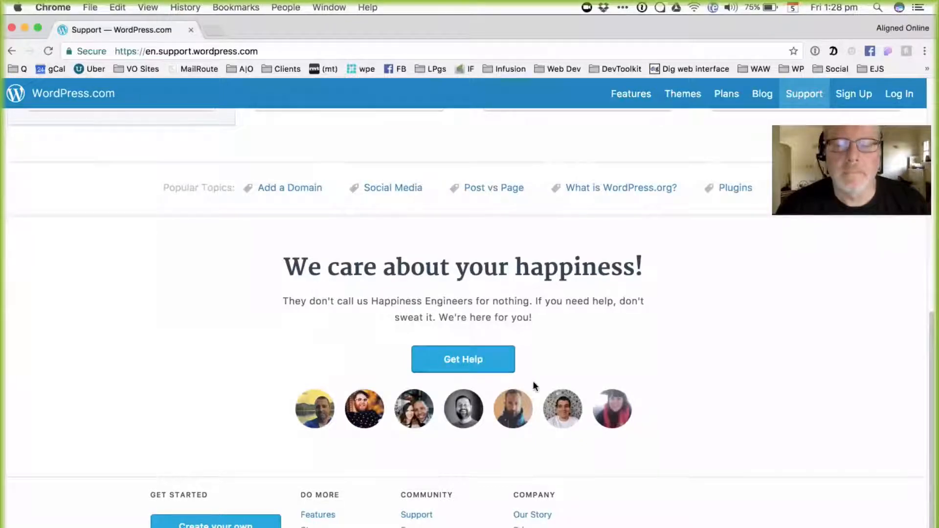
pyautogui.scroll(-1, 534, 386)
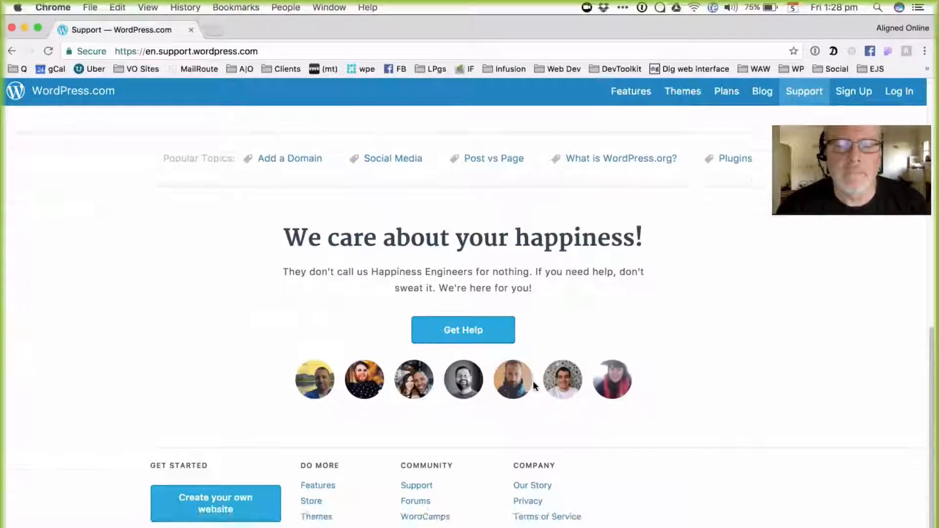
pyautogui.click(453, 338)
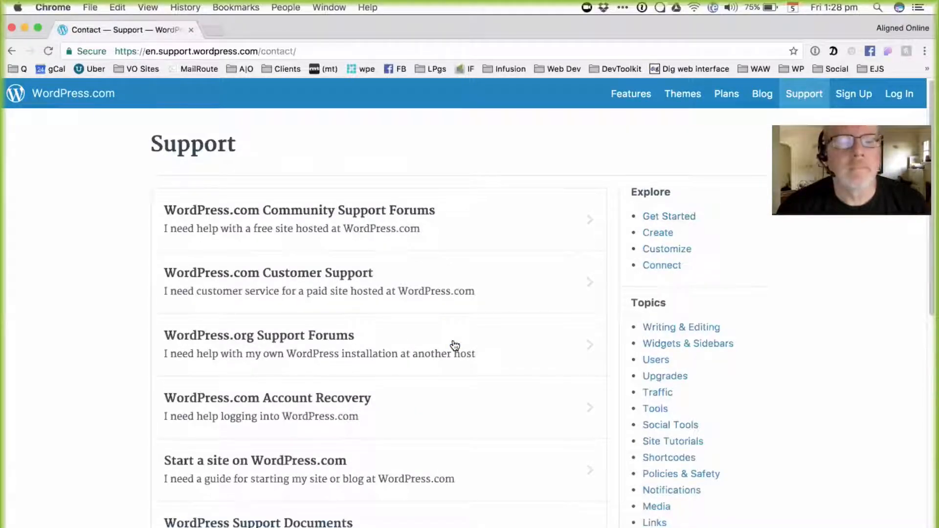
# Search WordPress.com support for "guarantee" and look through the matching support articles and forum threads.
pyautogui.scroll(-5, 455, 346)
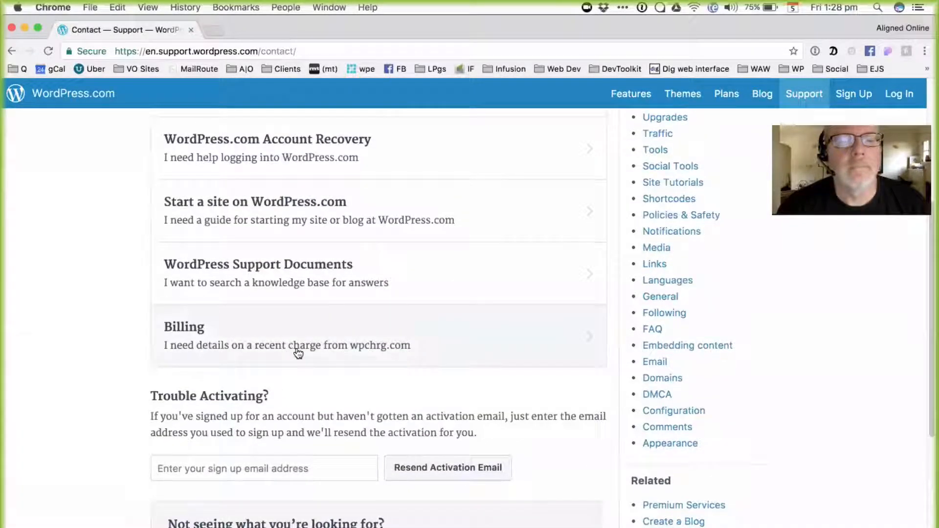
pyautogui.scroll(-7, 336, 406)
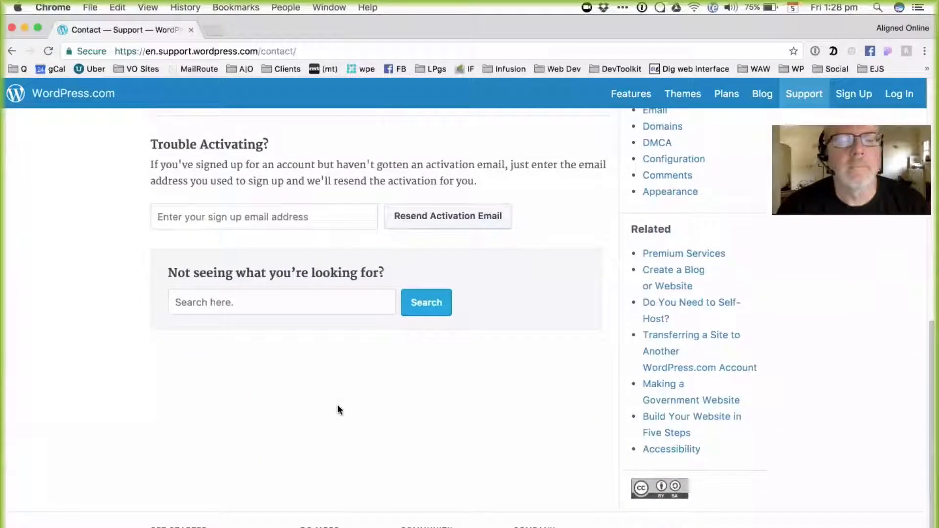
pyautogui.click(295, 247)
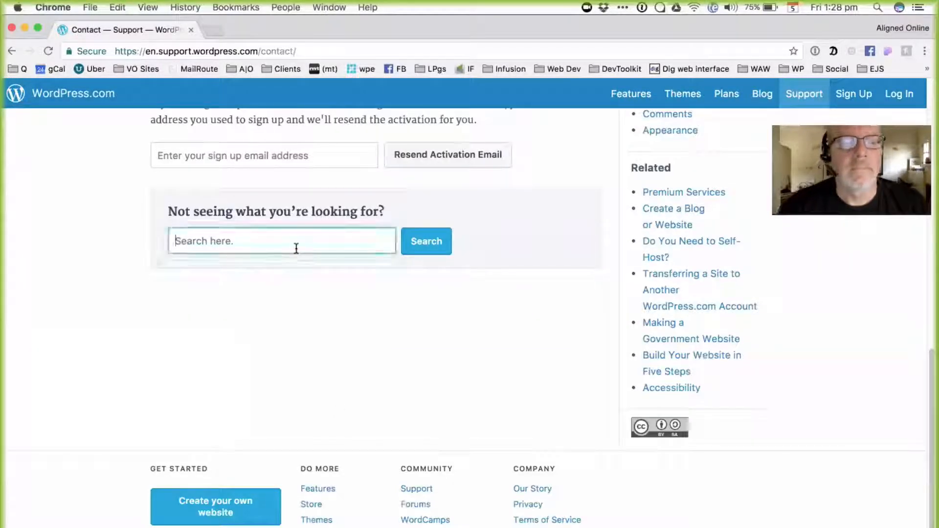
pyautogui.write('b')
pyautogui.press('BackSpace')
pyautogui.write('guar')
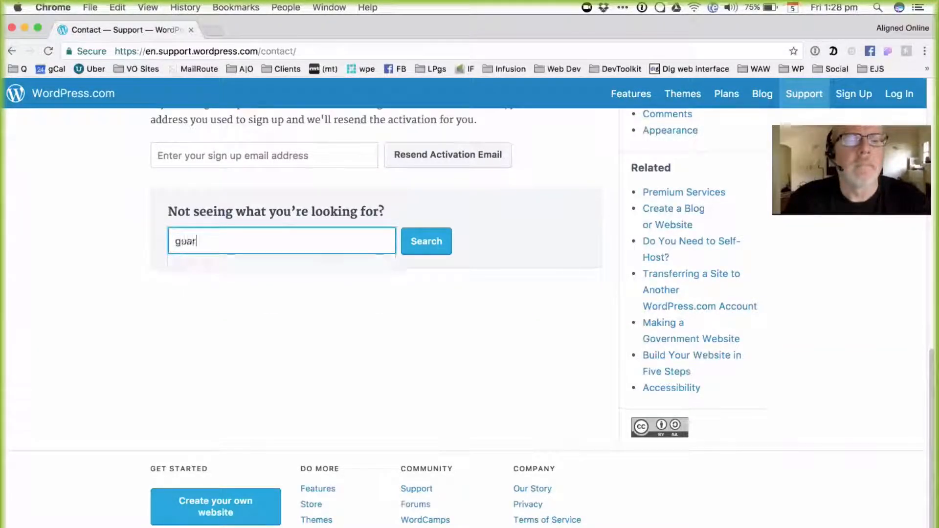
pyautogui.write('antee')
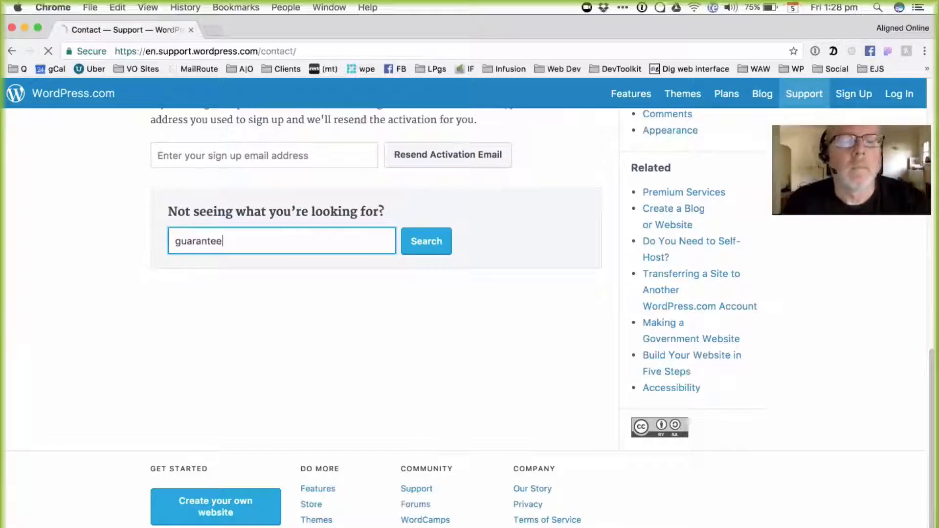
pyautogui.click(405, 240)
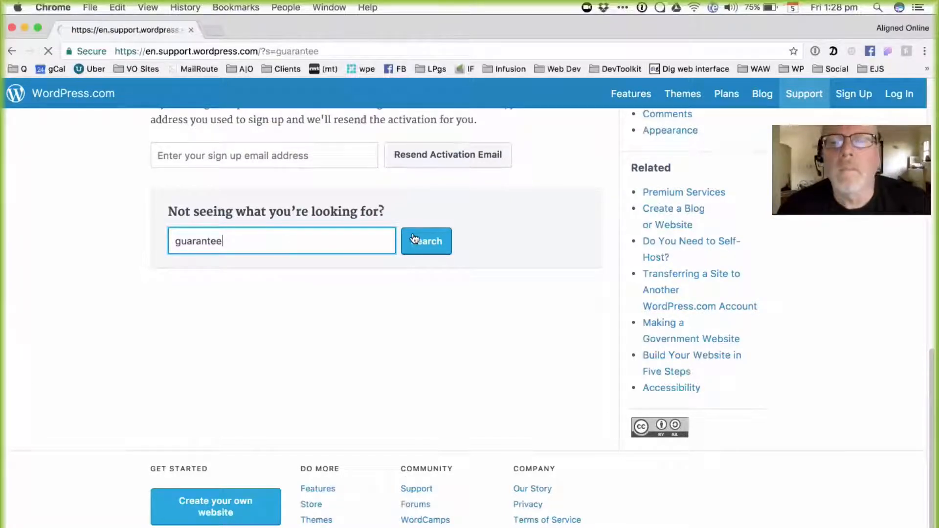
pyautogui.scroll(-1, 468, 323)
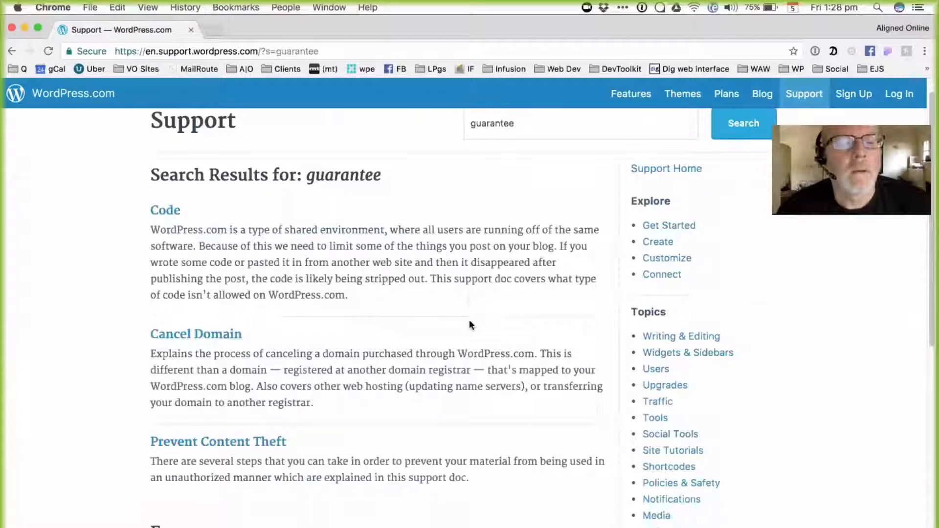
pyautogui.scroll(-5, 265, 377)
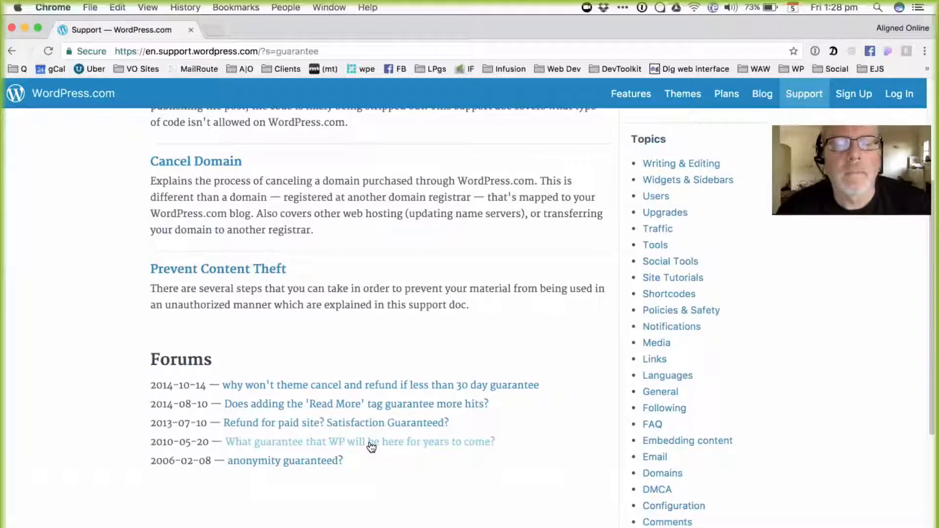
pyautogui.scroll(-4, 622, 452)
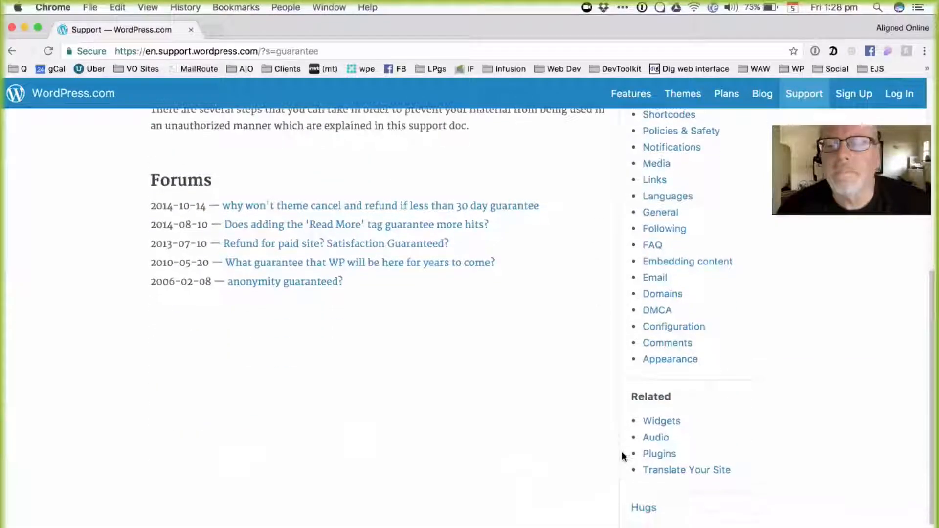
pyautogui.scroll(-3, 621, 451)
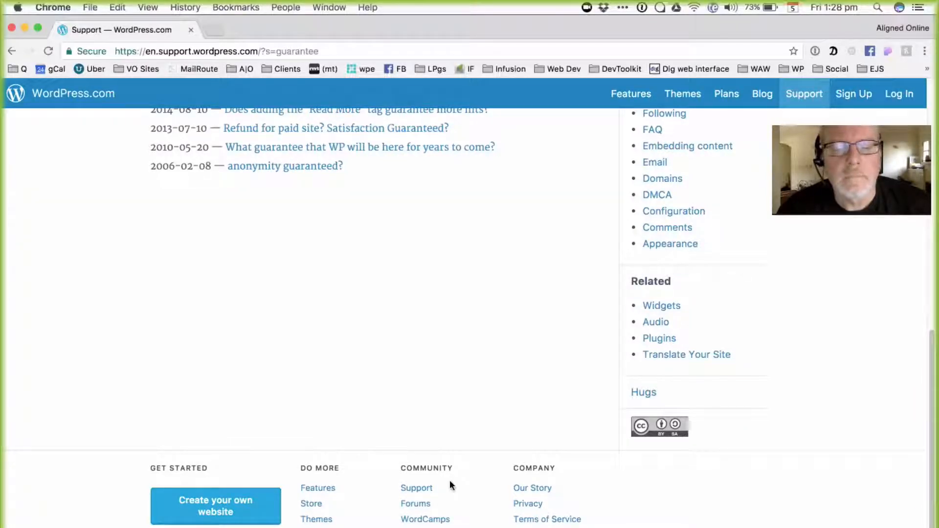
pyautogui.scroll(15, 454, 441)
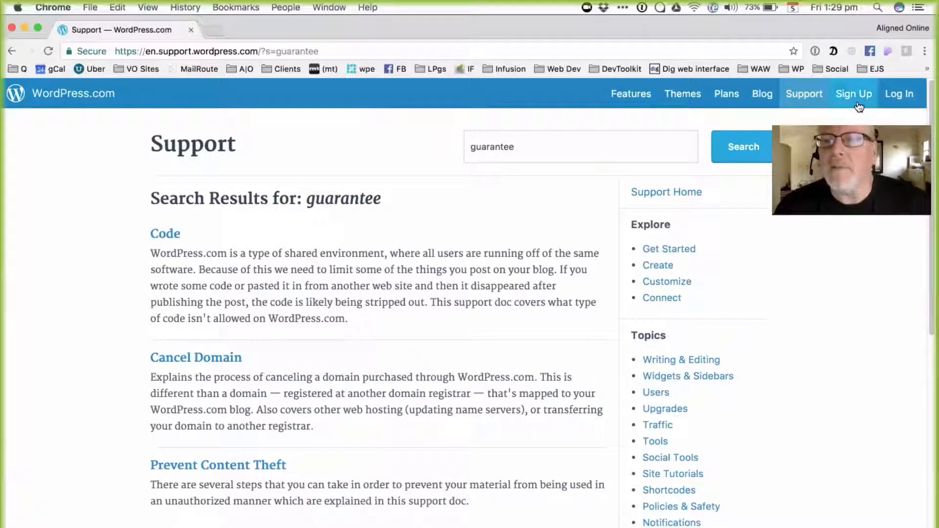
# Open the WordPress.com plans page and compare the prices and features of the Free, Personal, Premium and Business plans.
pyautogui.click(738, 96)
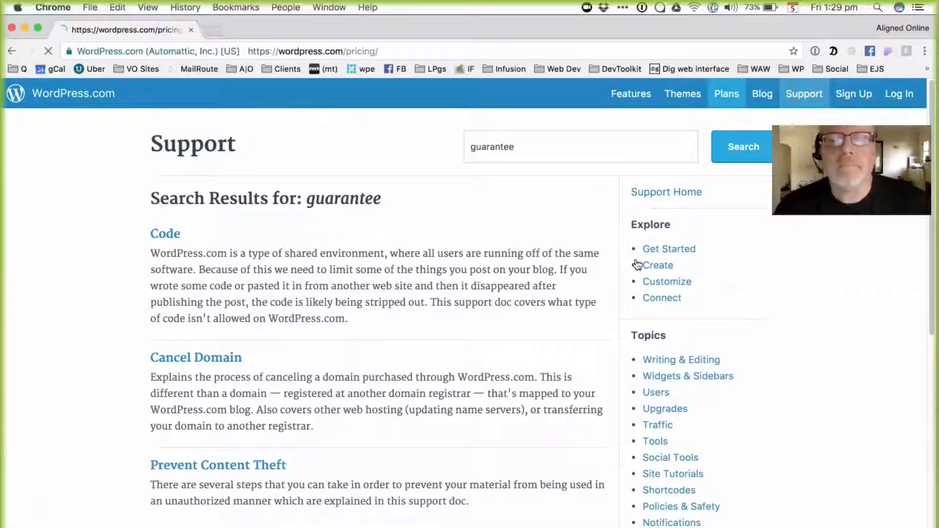
pyautogui.scroll(-1, 521, 395)
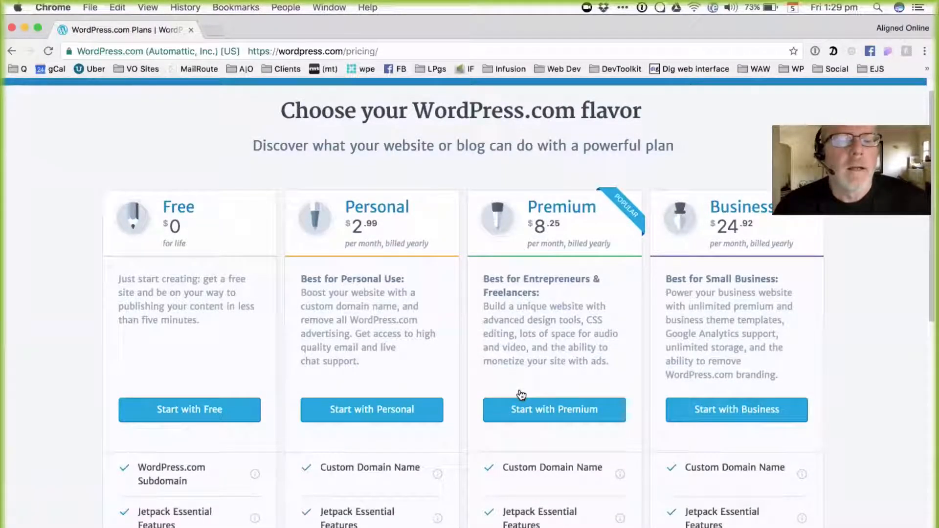
pyautogui.scroll(-2, 521, 395)
pyautogui.scroll(-10, 521, 395)
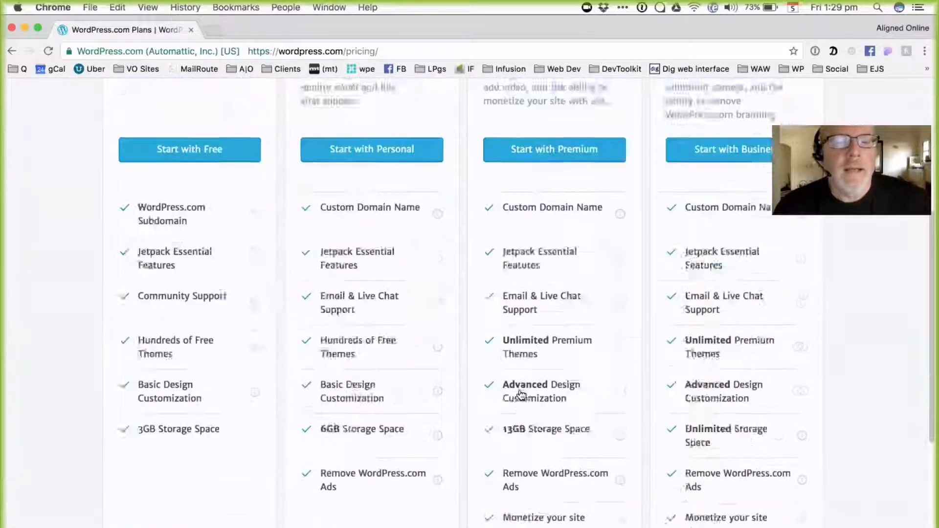
pyautogui.scroll(7, 521, 395)
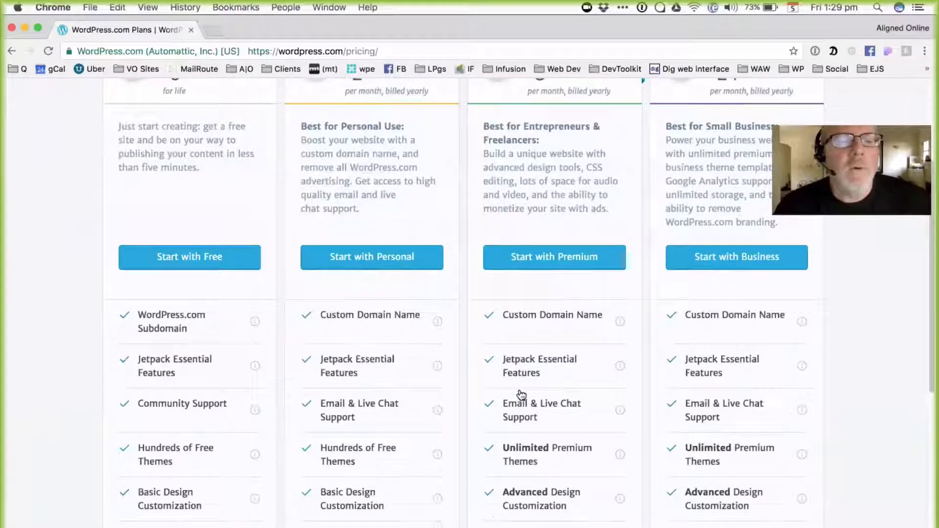
pyautogui.scroll(5, 520, 391)
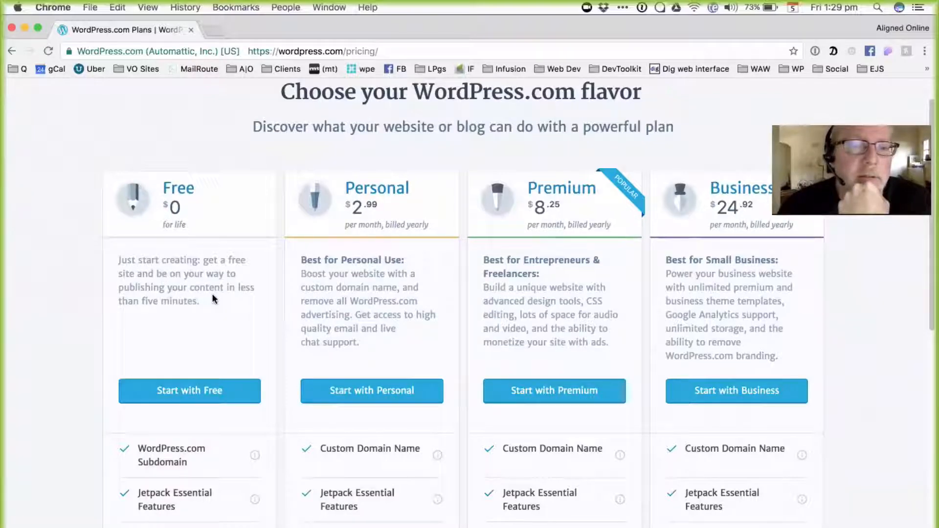
pyautogui.scroll(-1, 212, 296)
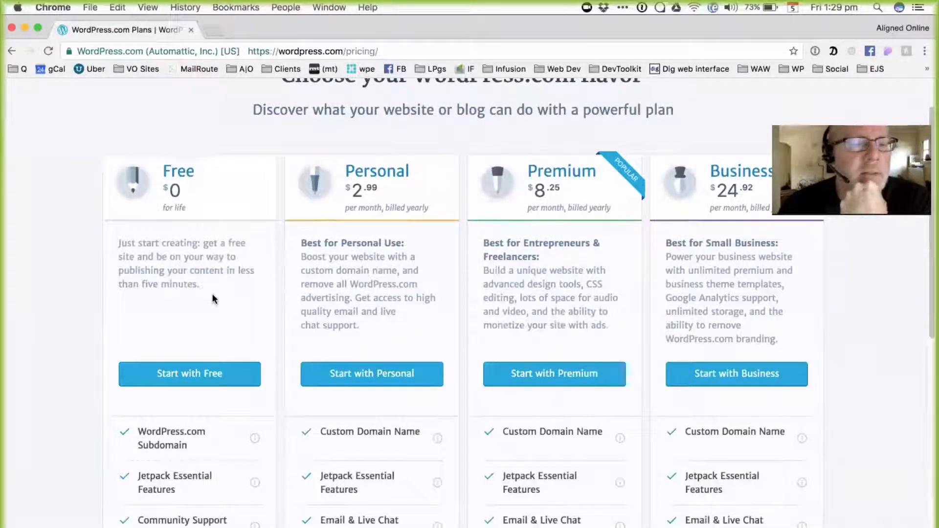
pyautogui.scroll(-5, 212, 298)
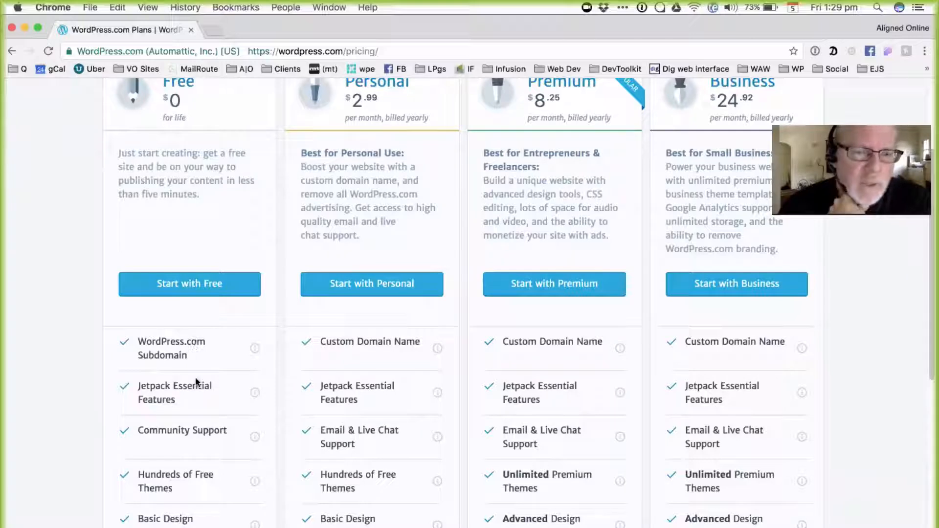
pyautogui.scroll(-5, 228, 414)
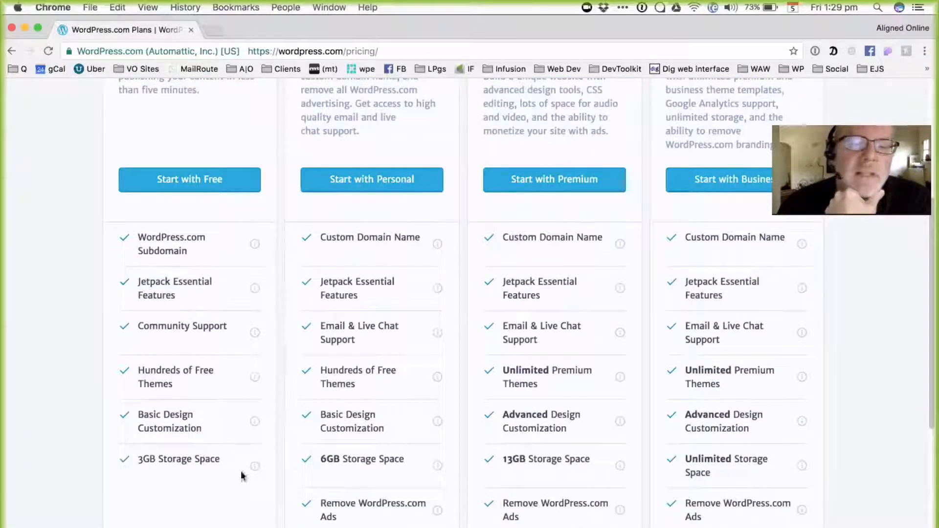
pyautogui.scroll(-3, 384, 524)
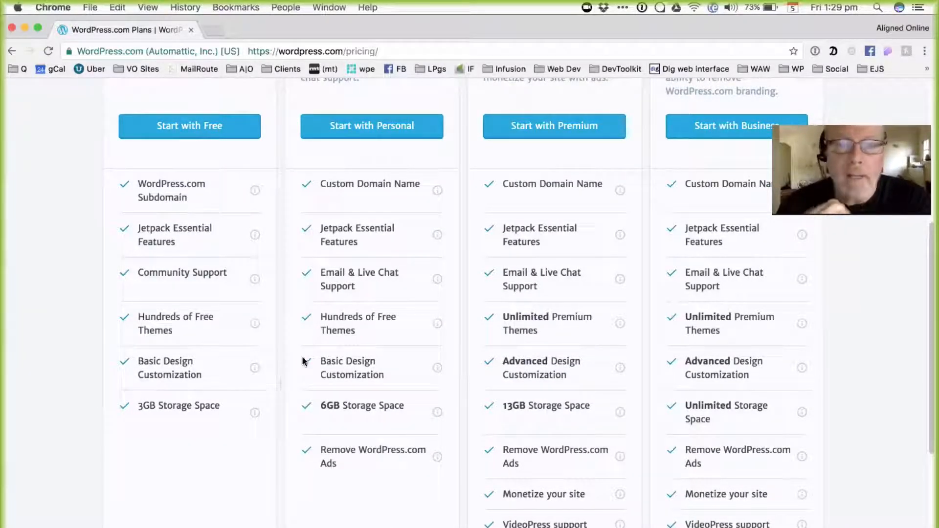
pyautogui.scroll(10, 358, 293)
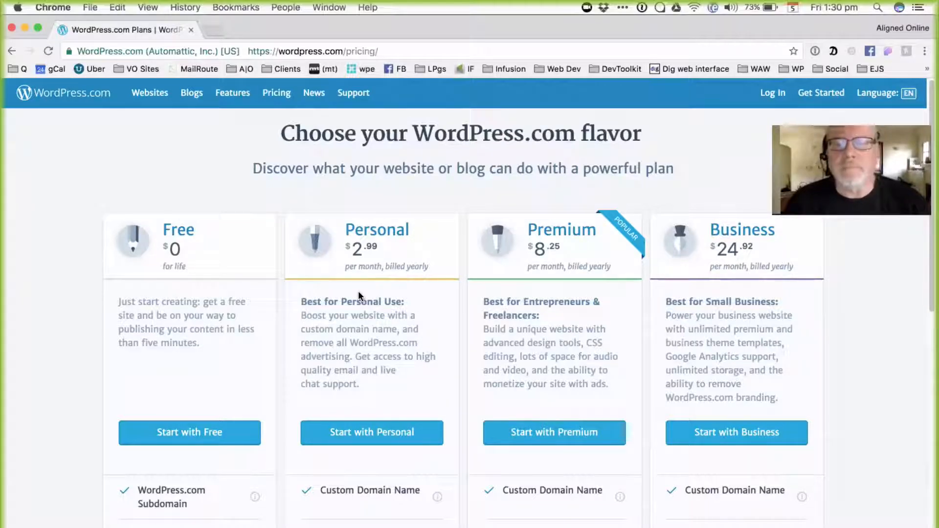
pyautogui.scroll(-10, 545, 338)
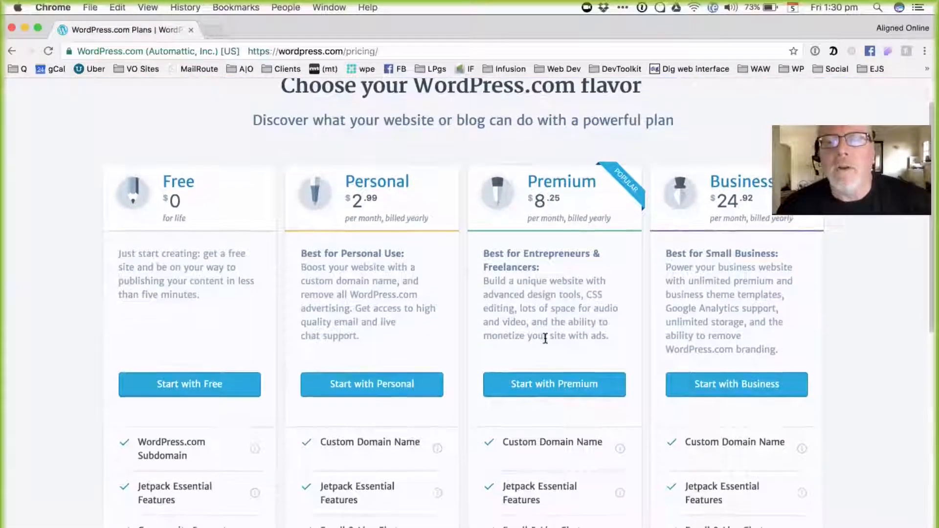
# Review the remaining features of the four WordPress.com plans down to the end of the comparison, then close the plans page.
pyautogui.scroll(-4, 545, 338)
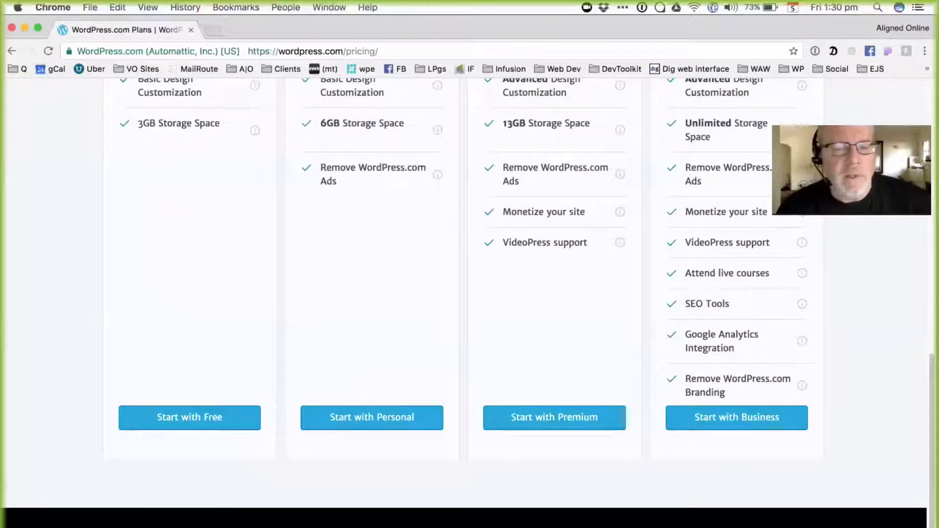
pyautogui.scroll(15, 512, 389)
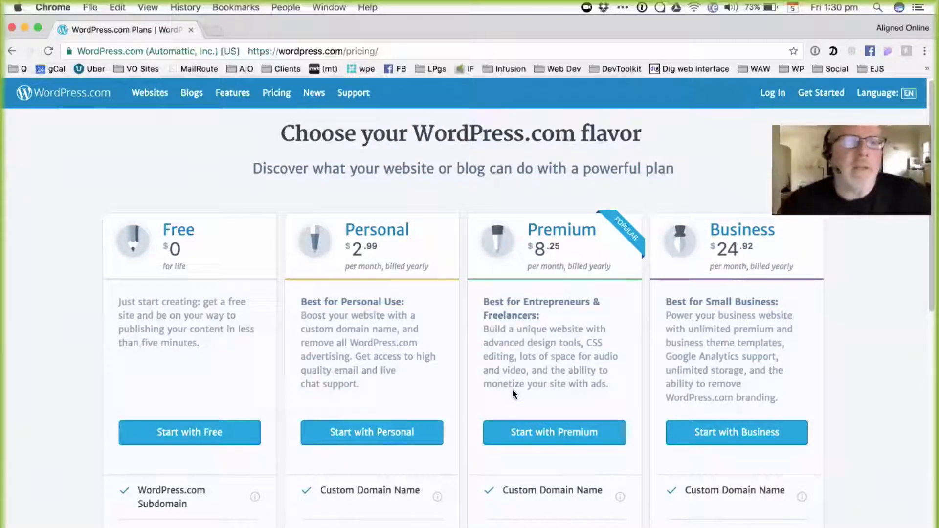
pyautogui.click(10, 29)
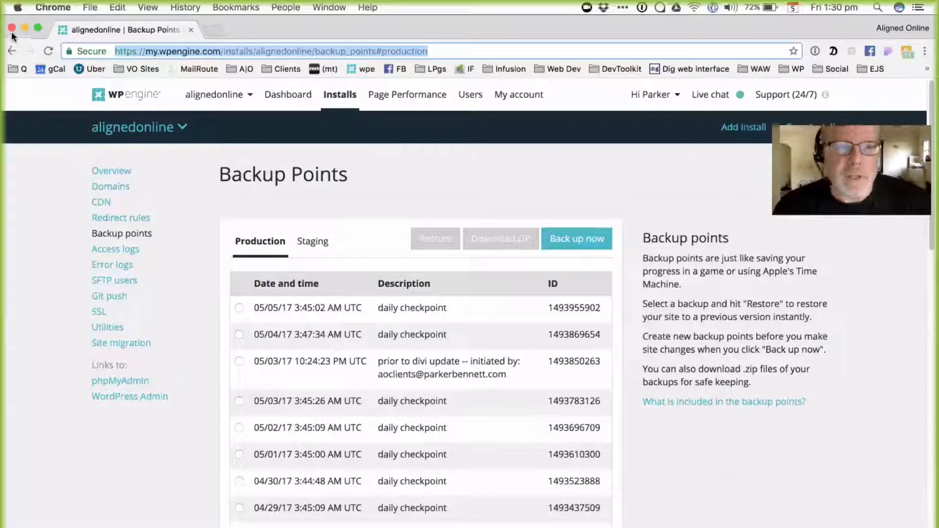
# Go to the WordPress admin login at creative-successful-entrepreneurs.com/wp-admin.
pyautogui.click(452, 48)
pyautogui.moveTo(451, 49); pyautogui.dragTo(216, 5)
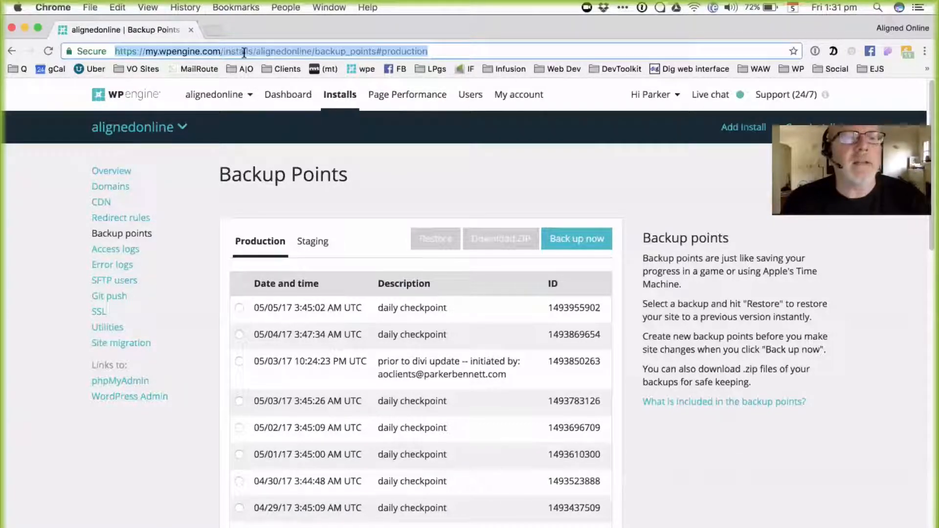
pyautogui.write('cre')
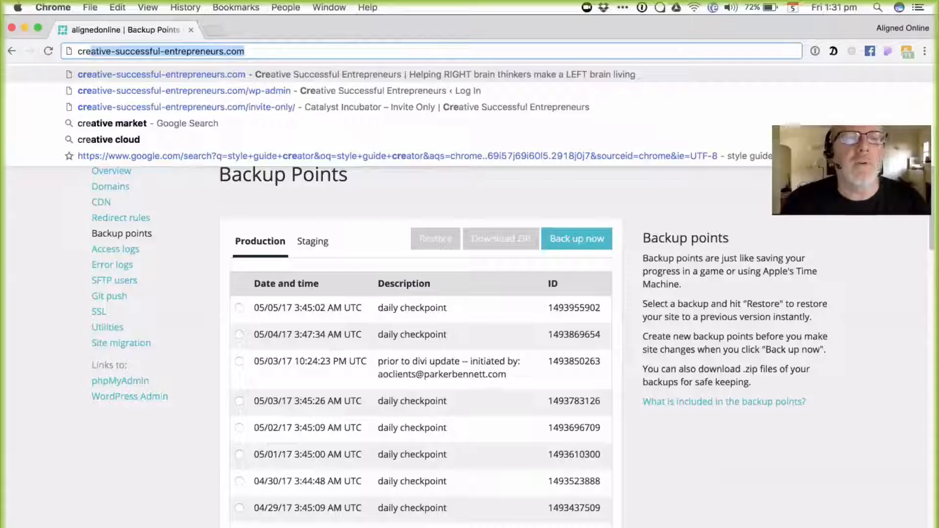
pyautogui.press('Down')
pyautogui.press('Return')
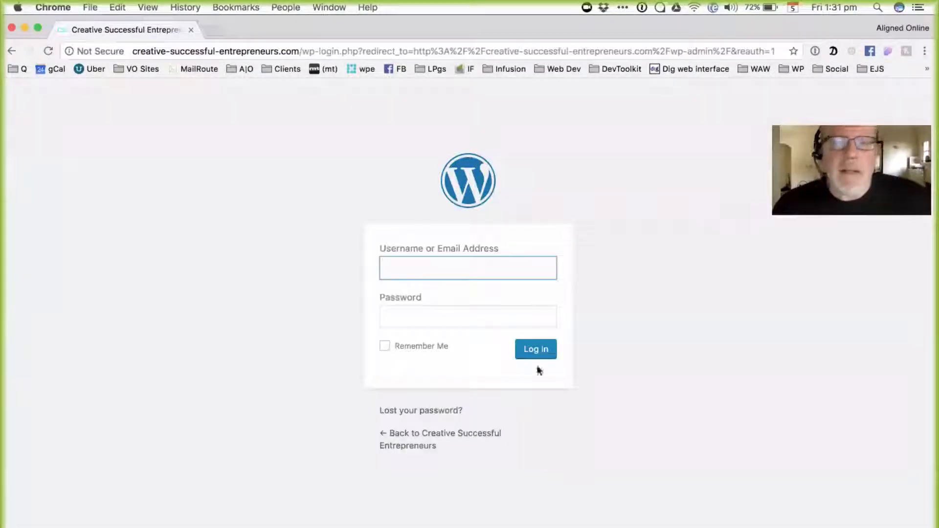
# Log in with the site's username and password filled from 1Password, and let the browser save the password.
pyautogui.click(815, 50)
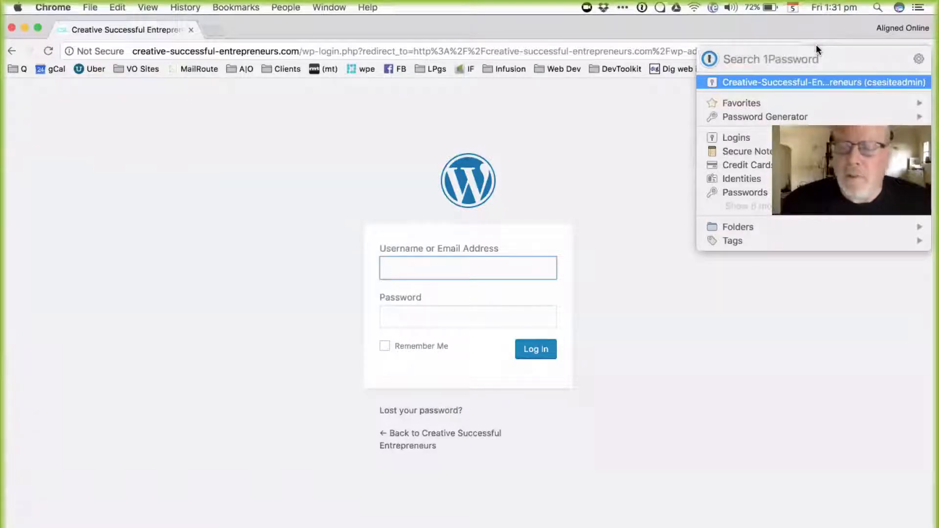
pyautogui.press('Return')
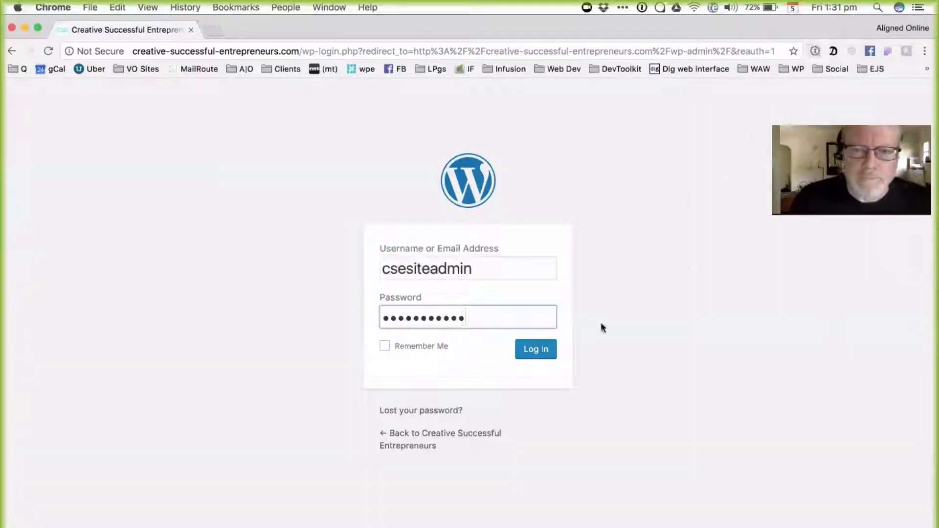
pyautogui.click(539, 350)
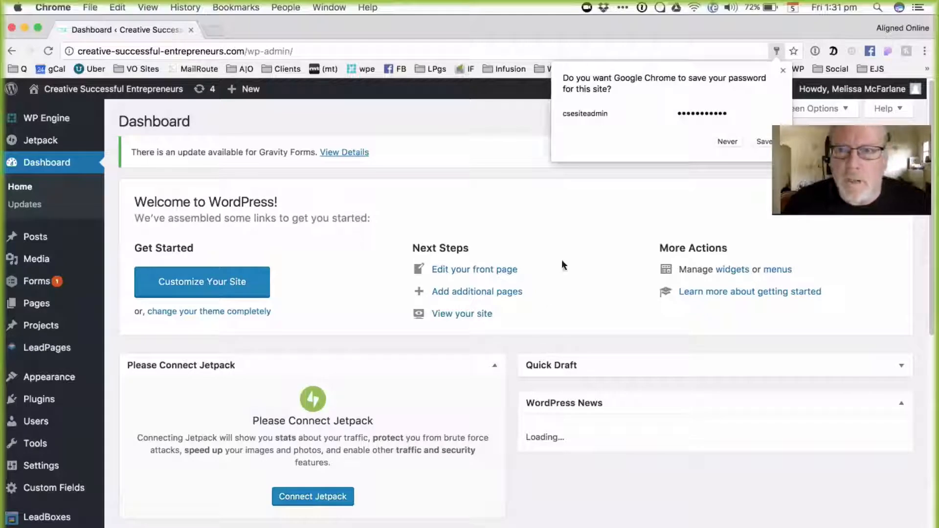
pyautogui.click(763, 141)
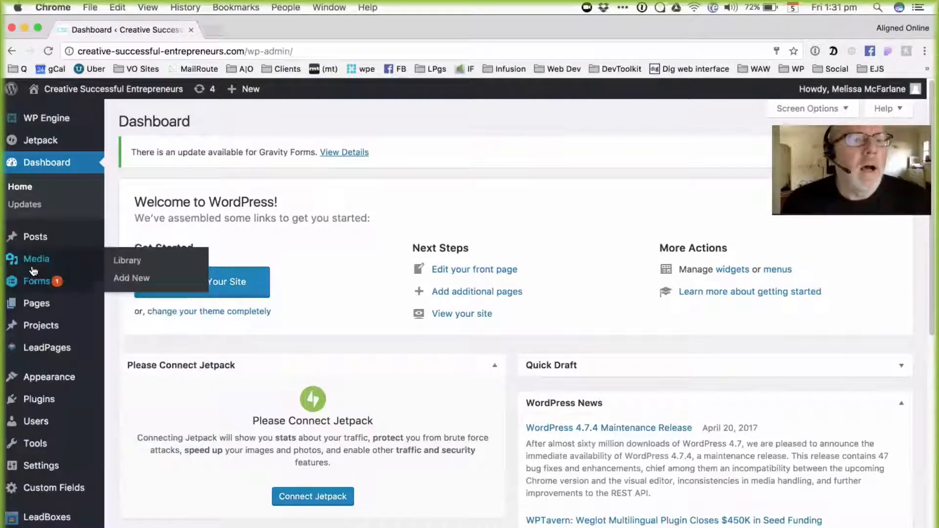
# Open the list of all pages and edit the Home page marked as Front Page.
pyautogui.moveTo(98, 304)
pyautogui.click(142, 312)
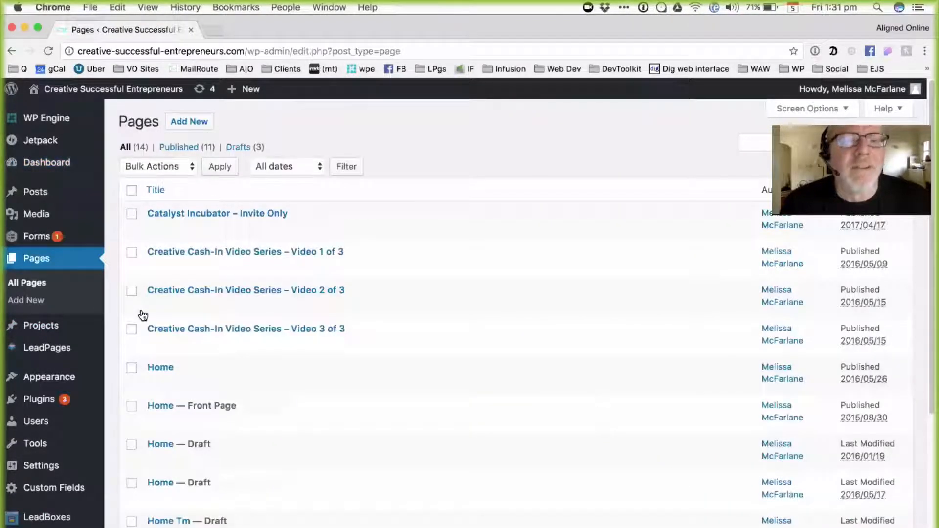
pyautogui.scroll(-2, 404, 343)
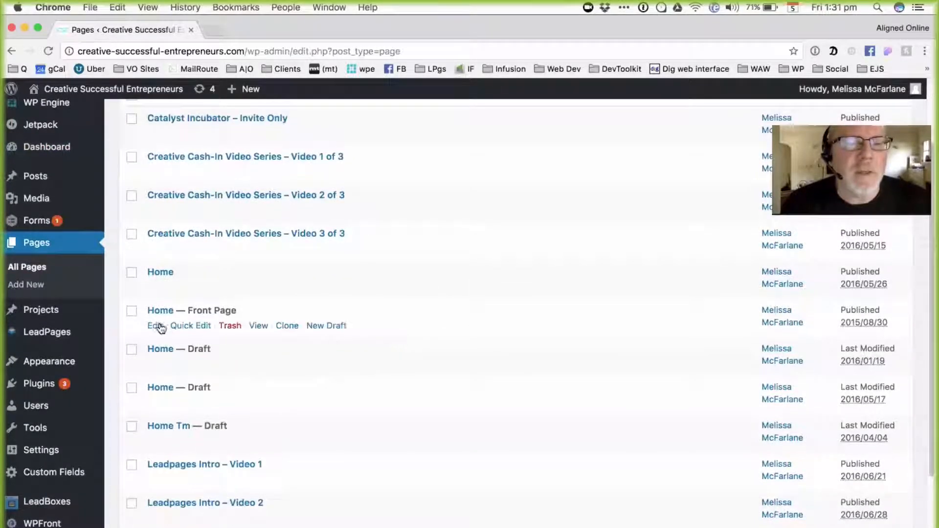
pyautogui.click(155, 326)
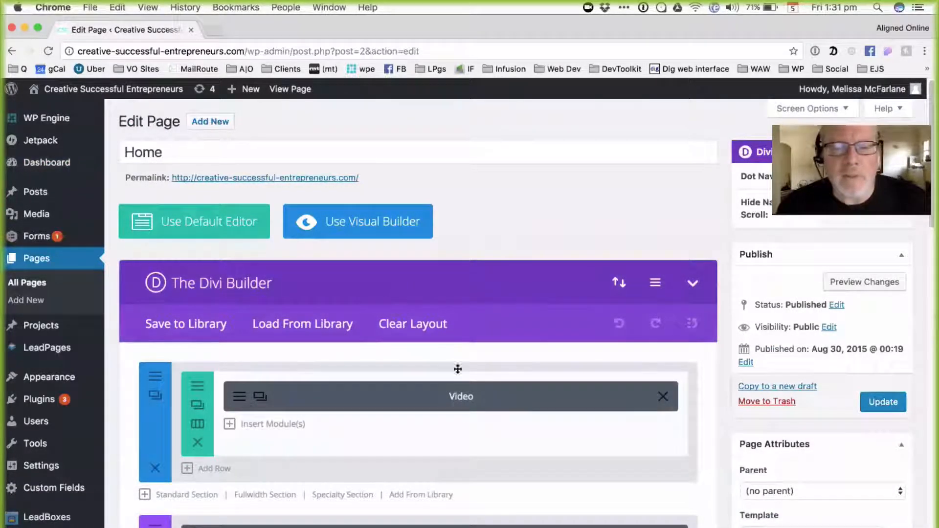
# Look over the sections, rows and modules of the Home page layout in the Divi Builder.
pyautogui.scroll(-5, 516, 320)
pyautogui.scroll(-15, 516, 323)
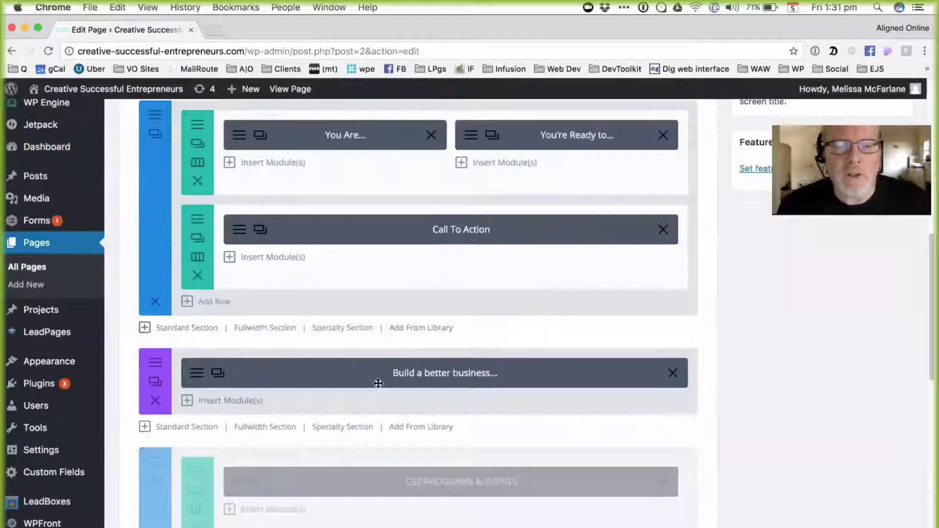
pyautogui.scroll(12, 509, 292)
pyautogui.scroll(8, 508, 292)
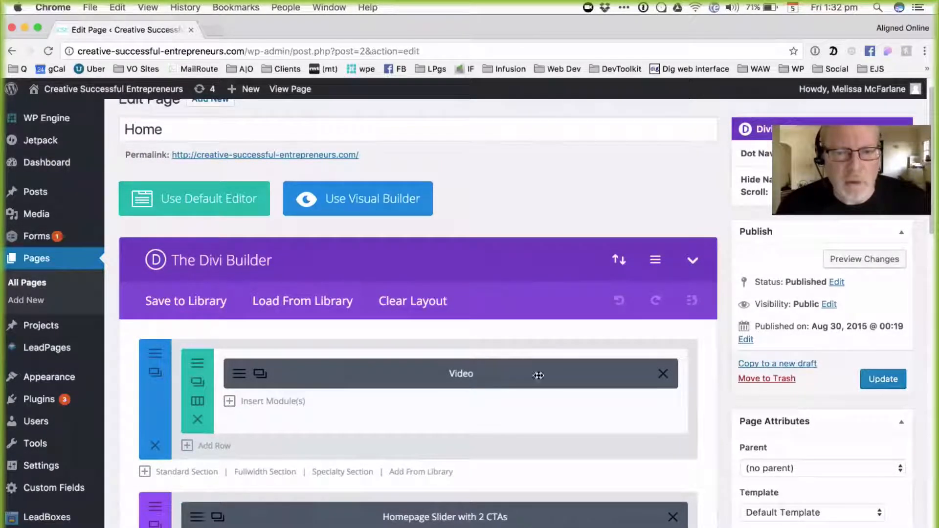
pyautogui.scroll(-4, 483, 419)
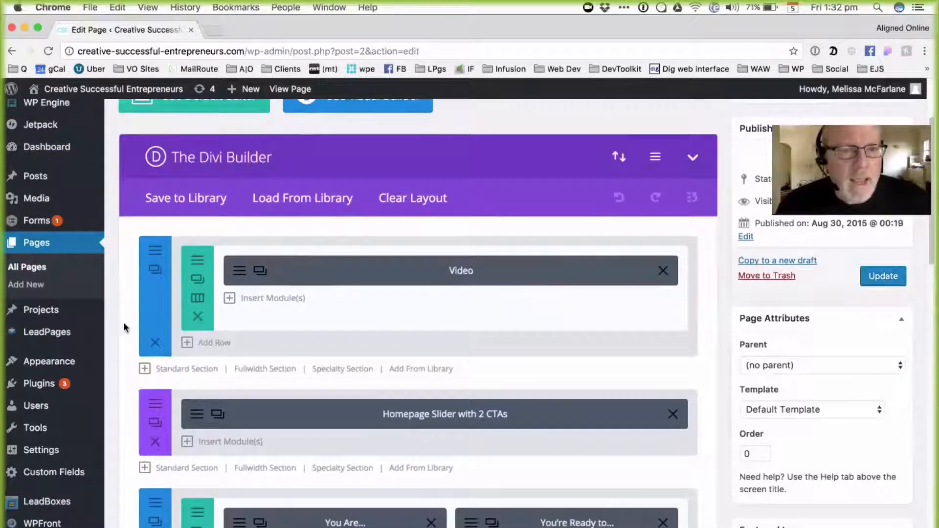
pyautogui.moveTo(151, 329); pyautogui.dragTo(148, 293)
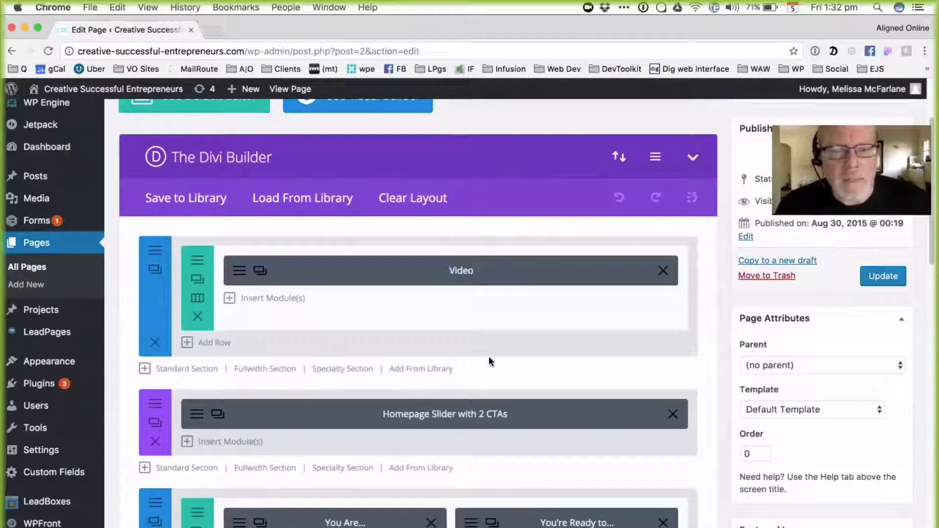
pyautogui.scroll(-1, 489, 359)
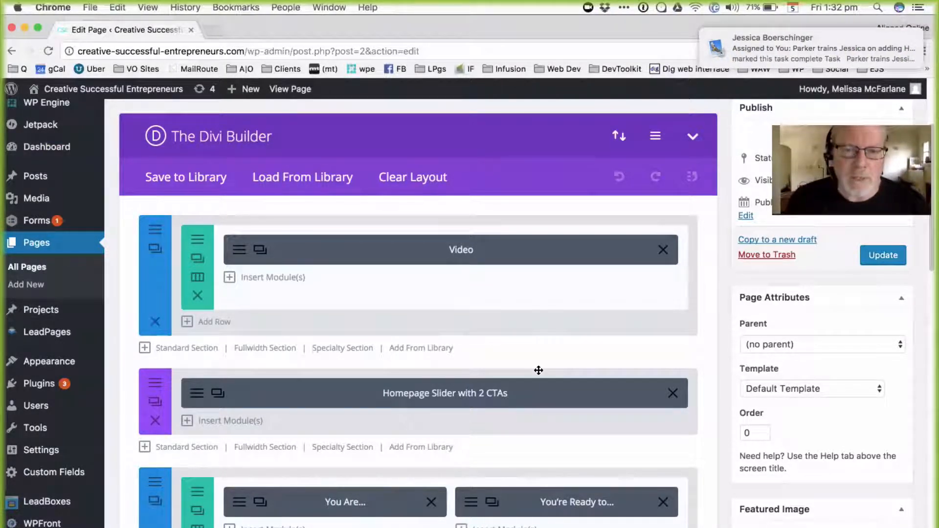
# Check the Disable on options in the settings of the greyed-out CSE Programs & Events section, then close them without saving.
pyautogui.scroll(-7, 520, 373)
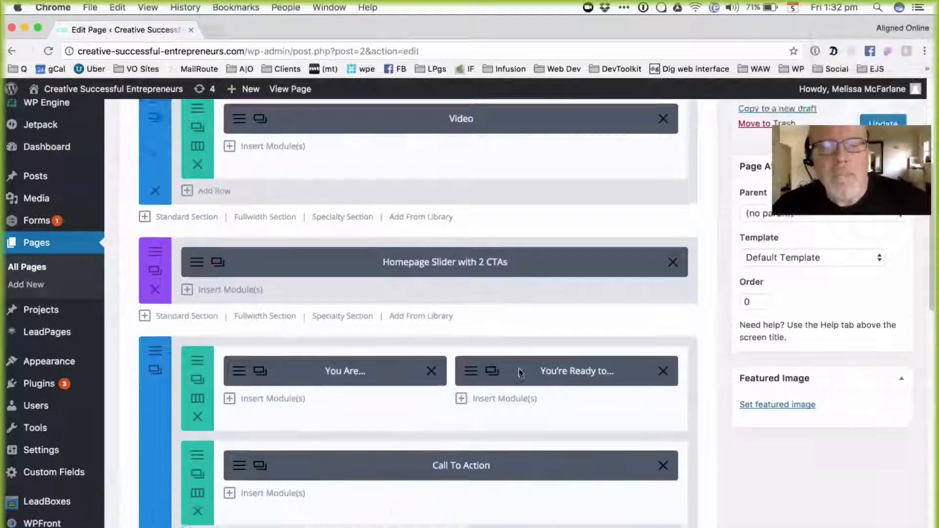
pyautogui.scroll(-5, 520, 373)
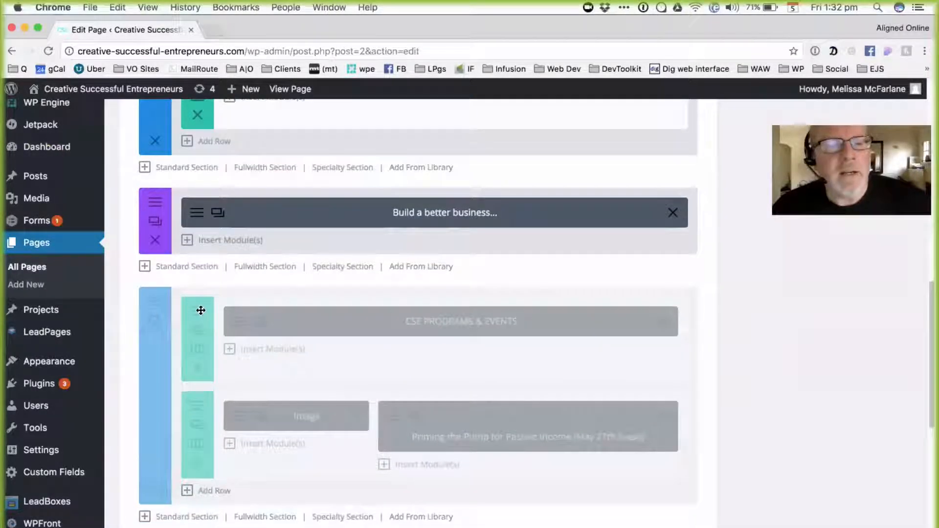
pyautogui.click(151, 304)
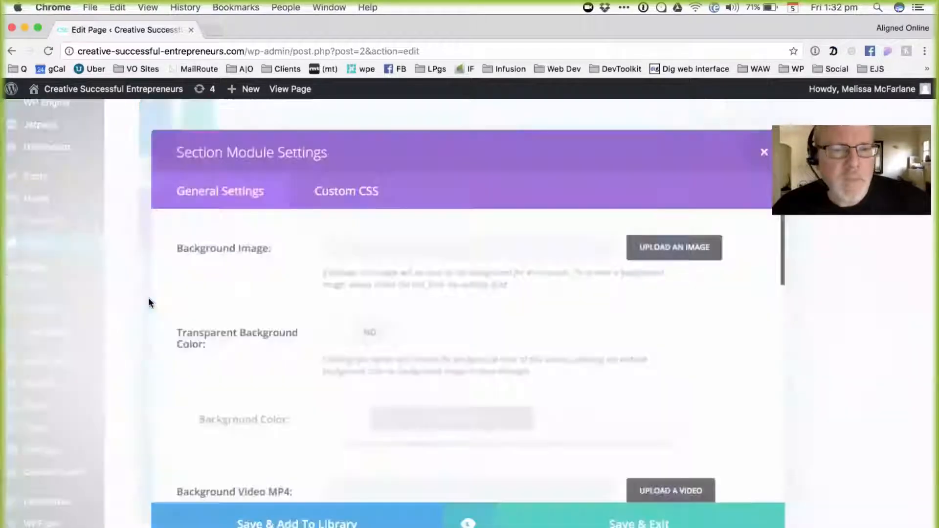
pyautogui.scroll(-10, 463, 358)
pyautogui.scroll(-3, 463, 358)
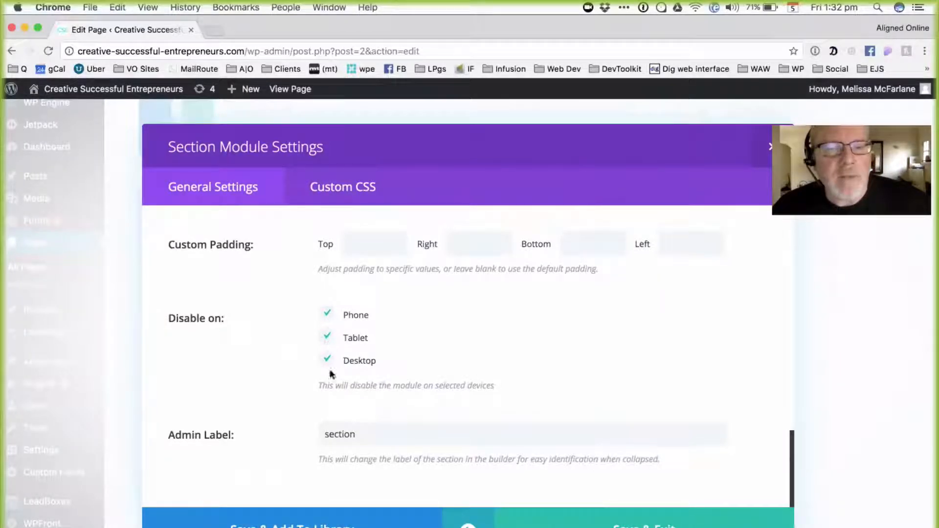
pyautogui.click(774, 147)
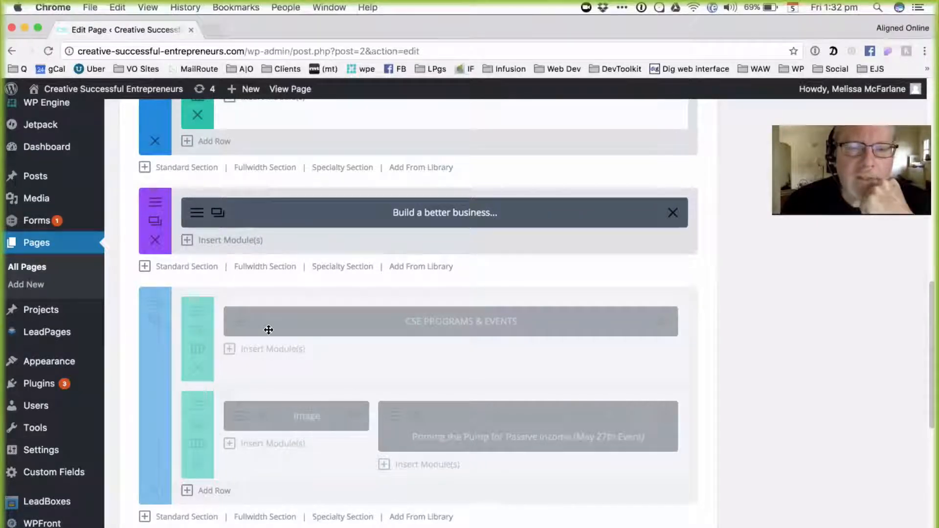
# Duplicate the greyed-out CSE Programs & Events section of the Home page.
pyautogui.scroll(-3, 268, 329)
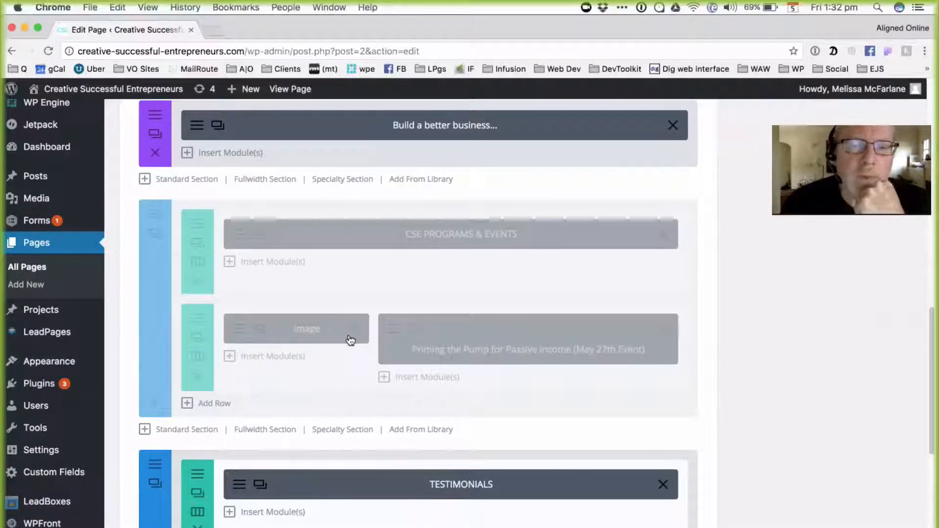
pyautogui.click(154, 235)
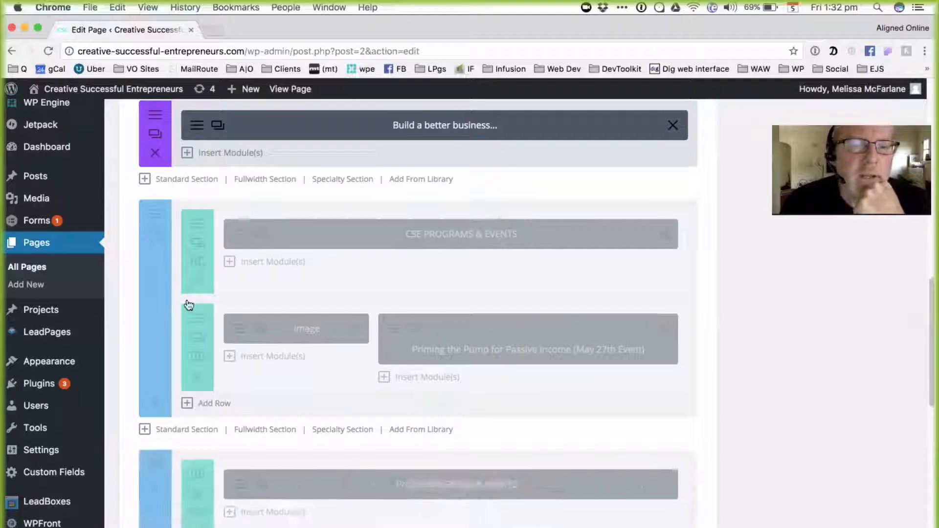
pyautogui.scroll(-2, 189, 305)
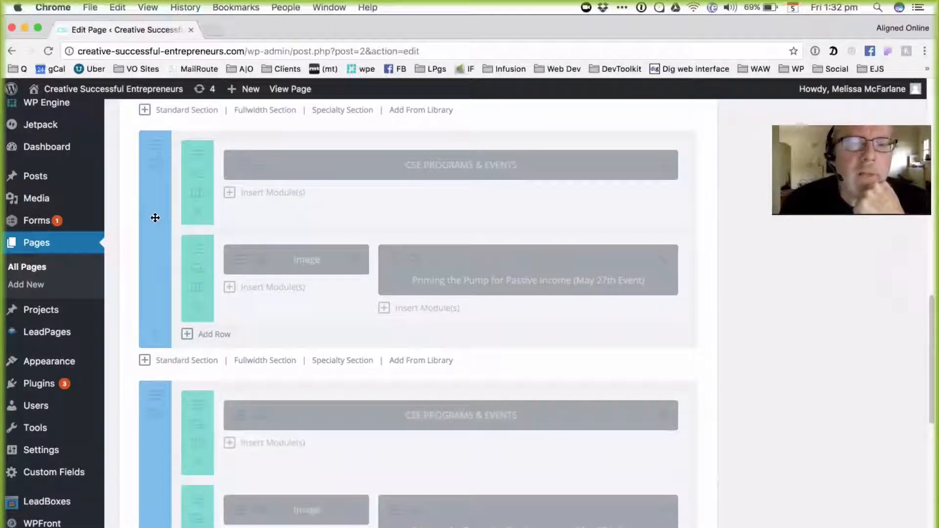
# Enable the upper CSE Programs & Events section on Desktop in its Disable on options and save the section settings.
pyautogui.click(156, 177)
pyautogui.scroll(-6, 246, 254)
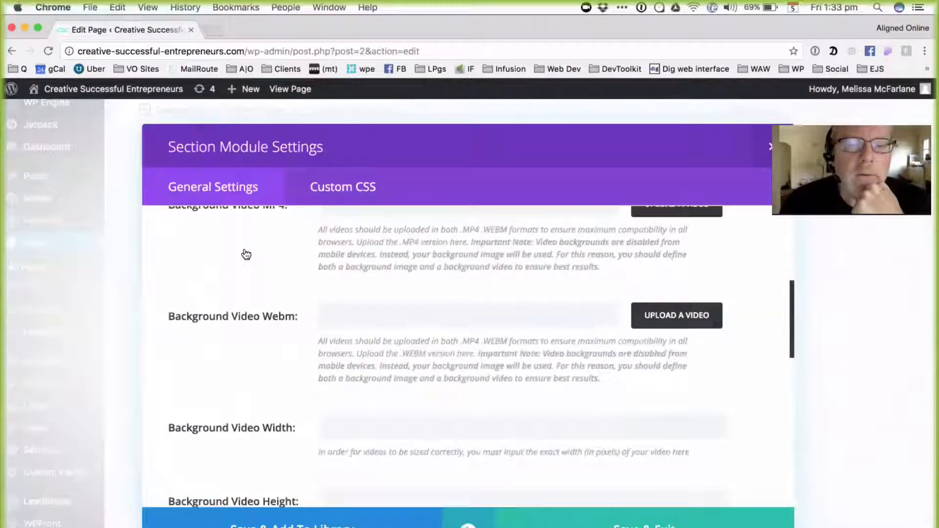
pyautogui.scroll(-10, 246, 254)
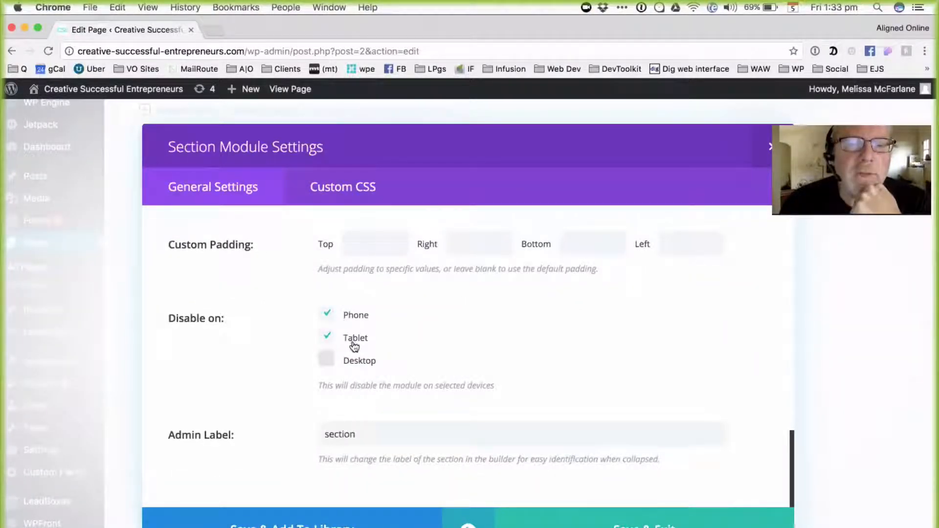
pyautogui.click(643, 525)
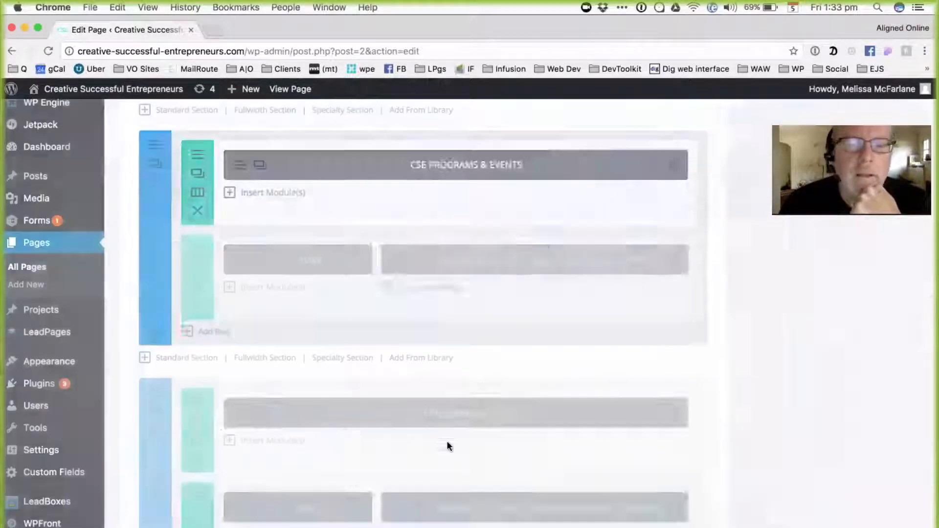
pyautogui.scroll(-2, 430, 431)
pyautogui.scroll(3, 433, 436)
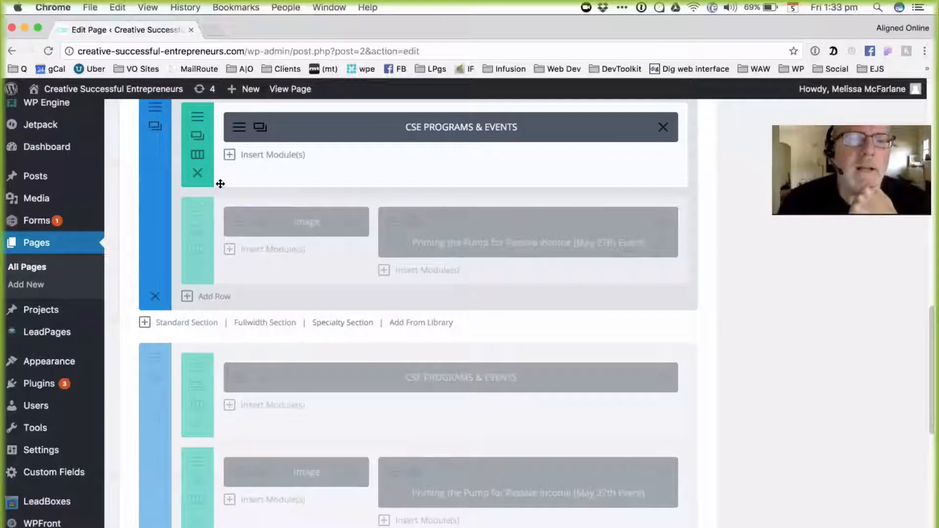
pyautogui.scroll(3, 218, 186)
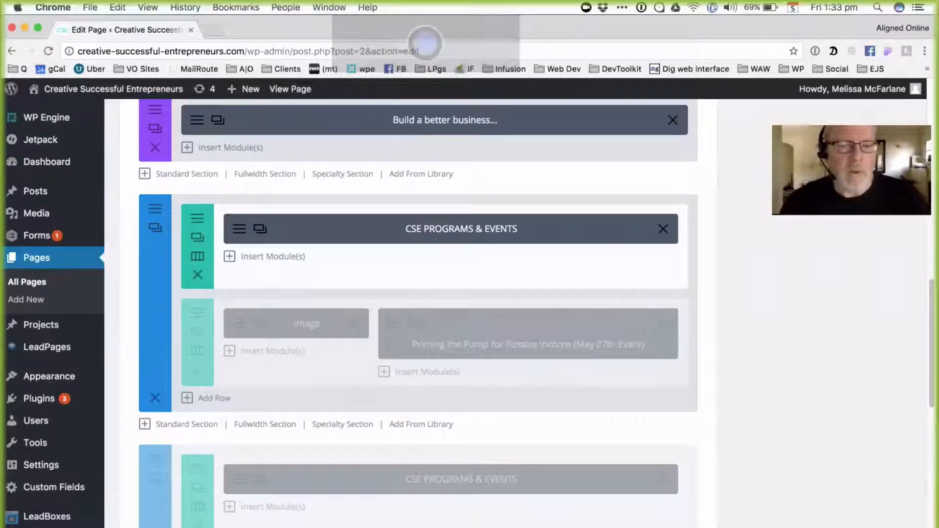
# Move the image into the narrow column of the disabled section's event row, and move that row into the enabled CSE PROGRAMS & EVENTS section.
pyautogui.moveTo(276, 479); pyautogui.dragTo(361, 521)
pyautogui.scroll(-3, 363, 449)
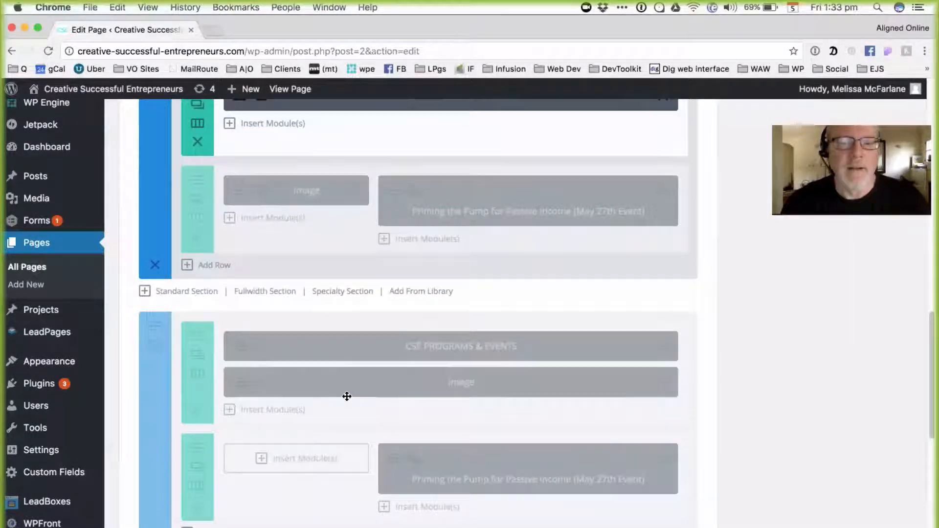
pyautogui.moveTo(346, 396); pyautogui.dragTo(321, 456)
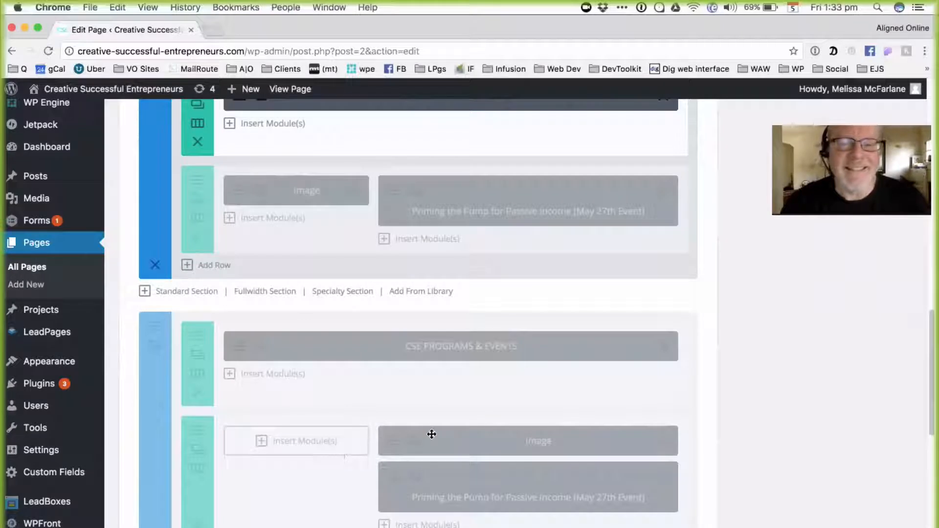
pyautogui.moveTo(432, 434); pyautogui.dragTo(306, 449)
pyautogui.moveTo(447, 448); pyautogui.dragTo(259, 444)
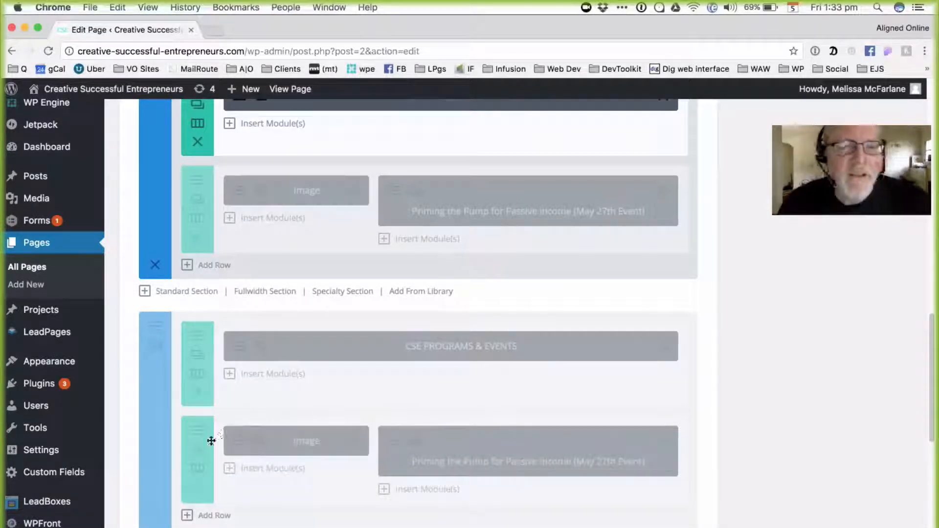
pyautogui.moveTo(207, 440); pyautogui.dragTo(214, 323)
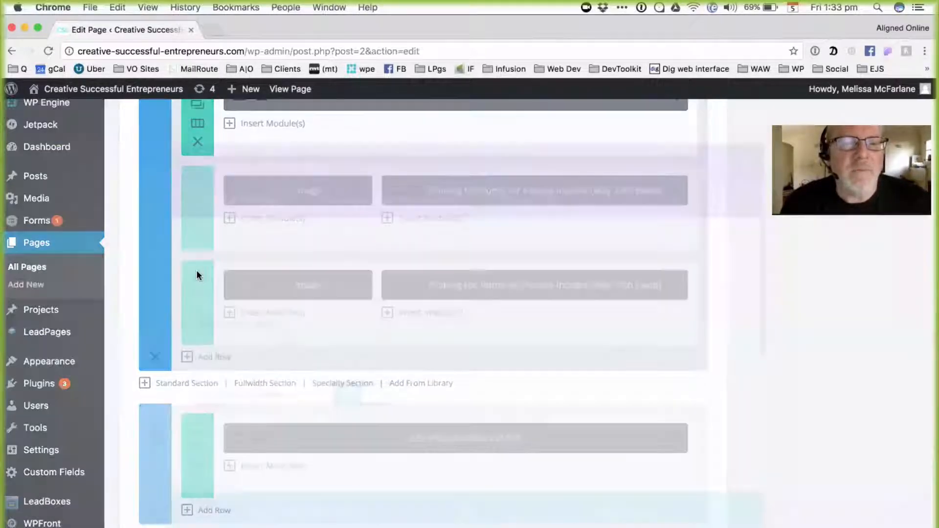
# Disable the moved image and event row on desktop only, clearing the phone and tablet options, and save its settings.
pyautogui.scroll(-6, 272, 386)
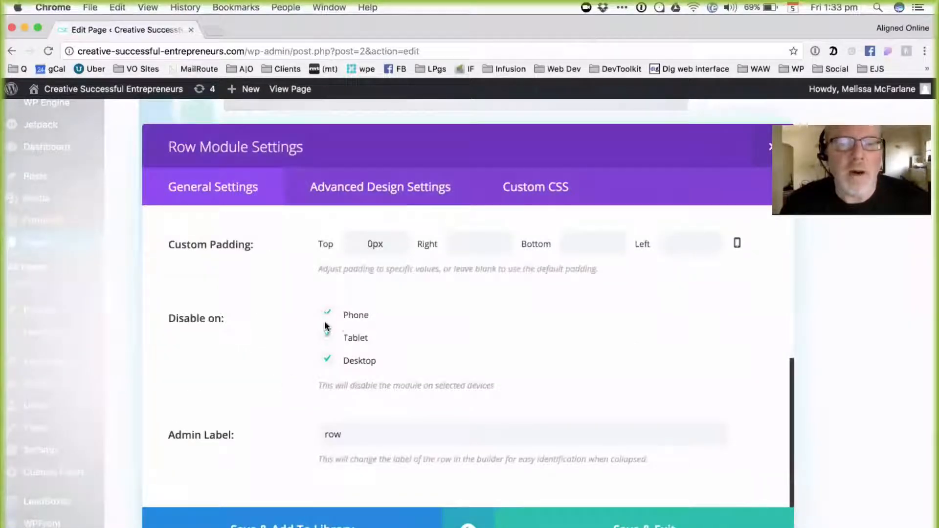
pyautogui.click(329, 361)
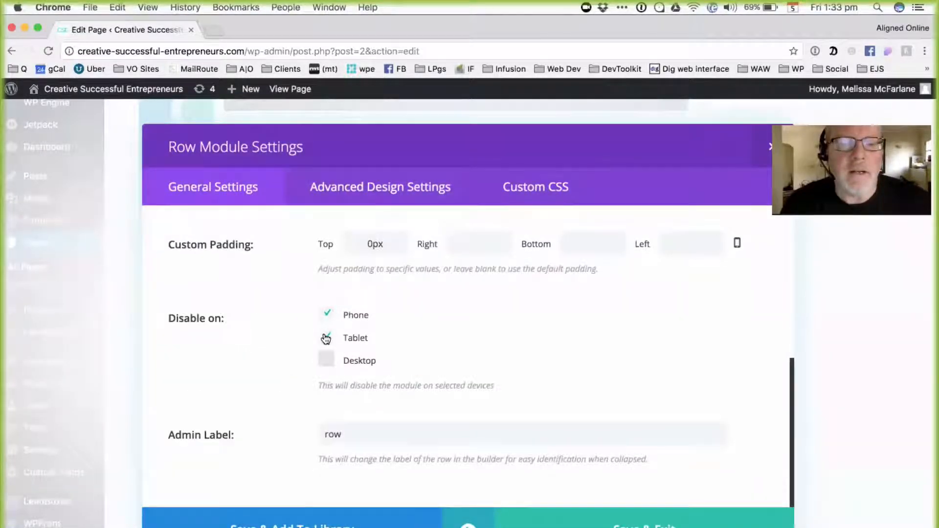
pyautogui.click(324, 337)
pyautogui.click(325, 314)
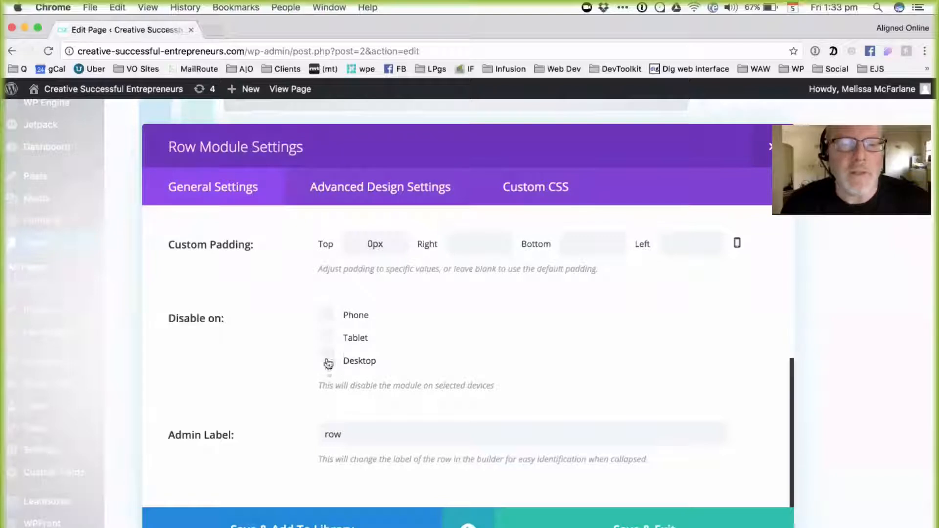
pyautogui.click(325, 361)
pyautogui.click(644, 524)
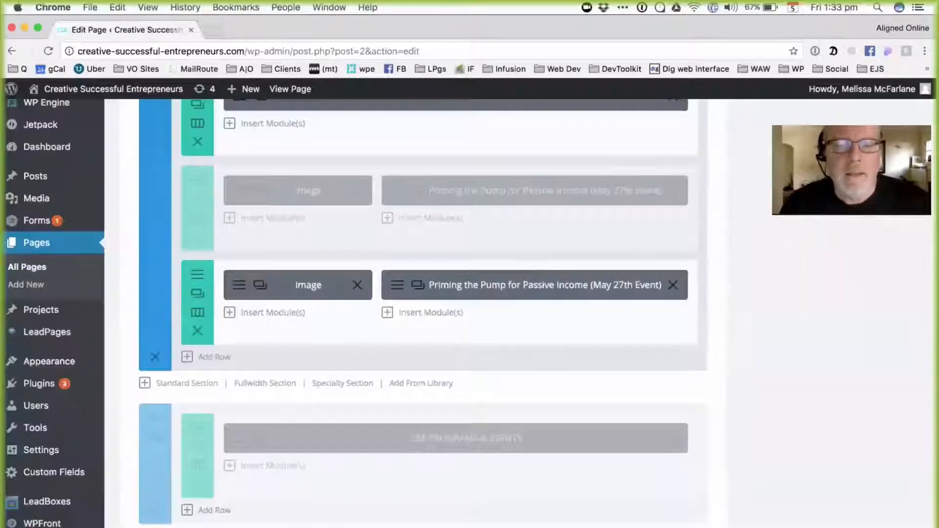
# Delete the image from the moved row and place its Priming the Pump for Passive Income module in a new single-column row below.
pyautogui.click(354, 288)
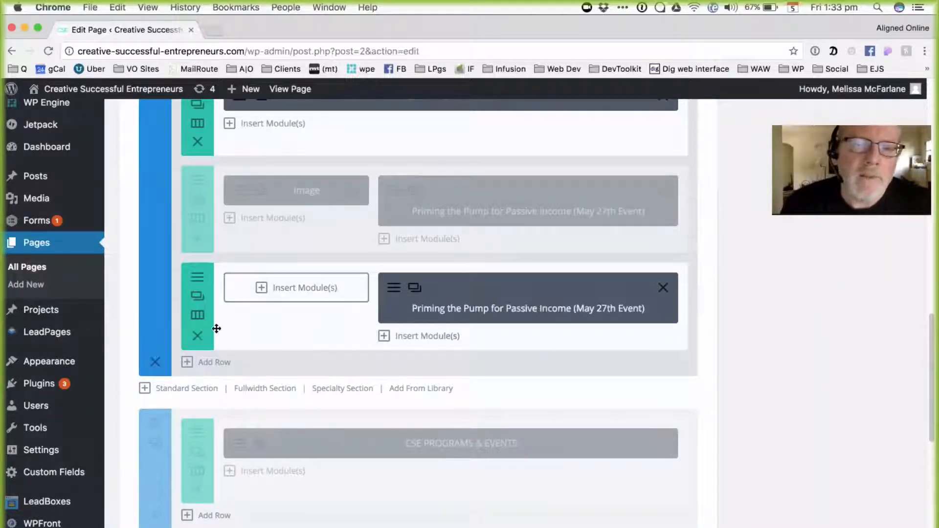
pyautogui.click(209, 363)
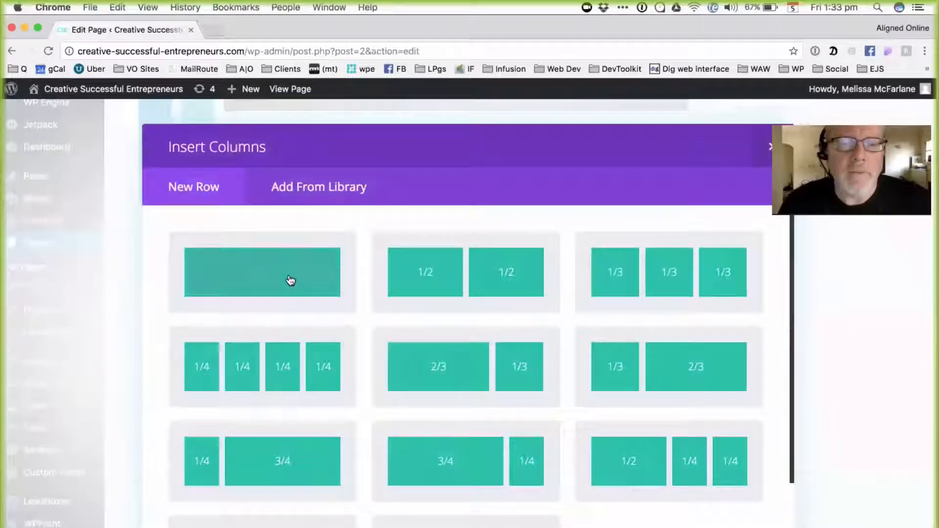
pyautogui.click(289, 279)
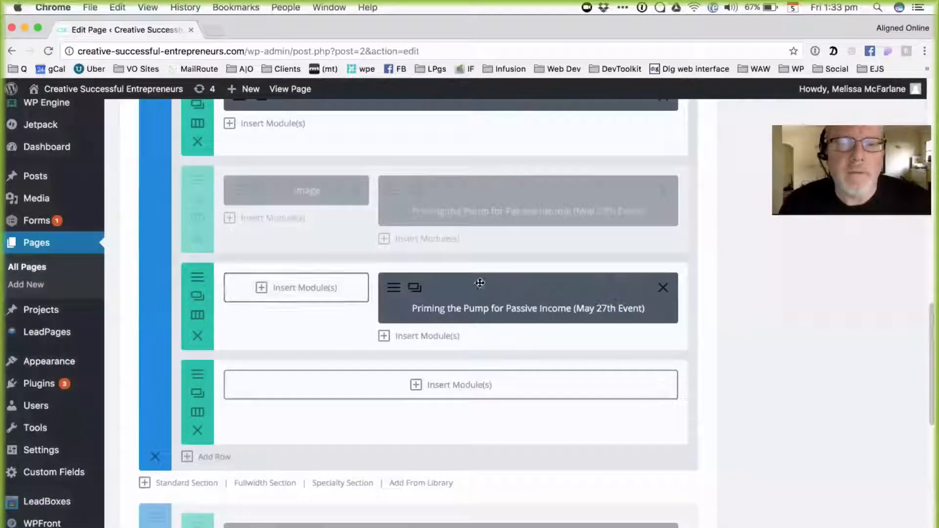
pyautogui.moveTo(477, 284); pyautogui.dragTo(412, 385)
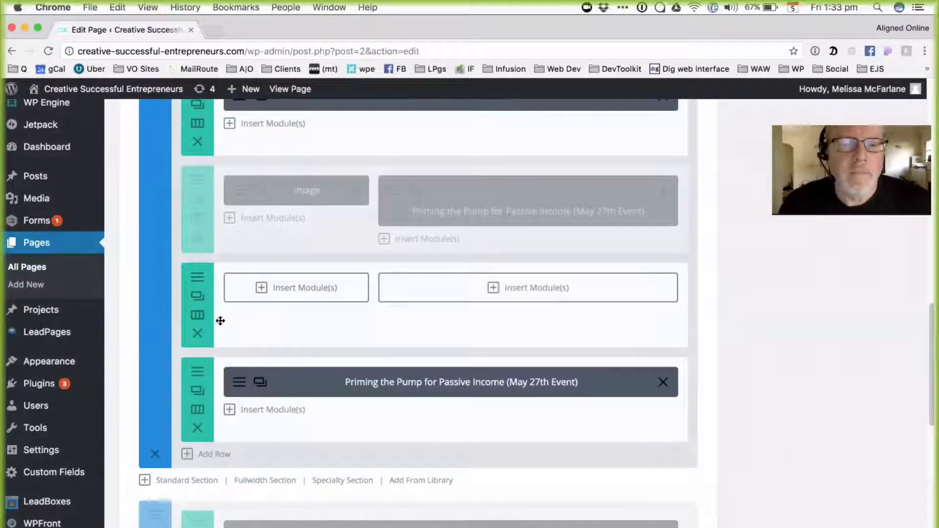
# Disable the new single-column row on desktop in its row settings and save them.
pyautogui.click(197, 371)
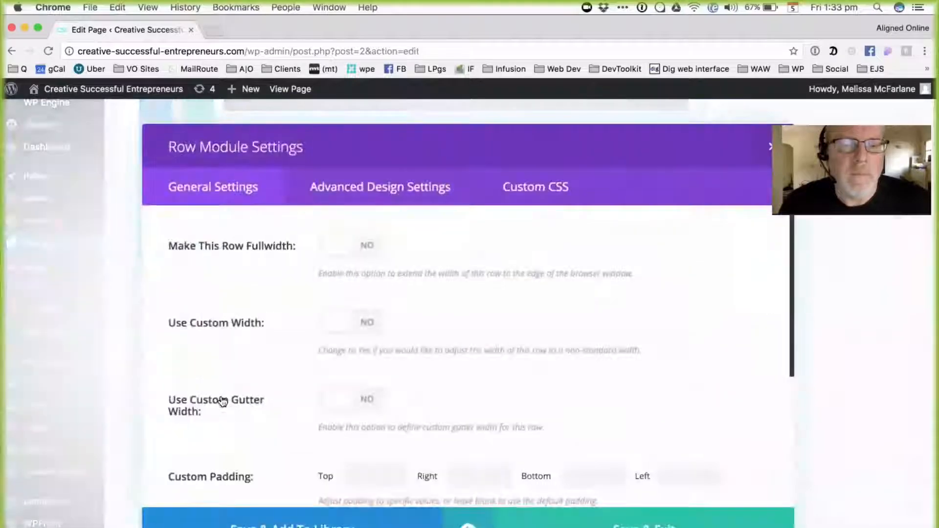
pyautogui.scroll(-5, 220, 398)
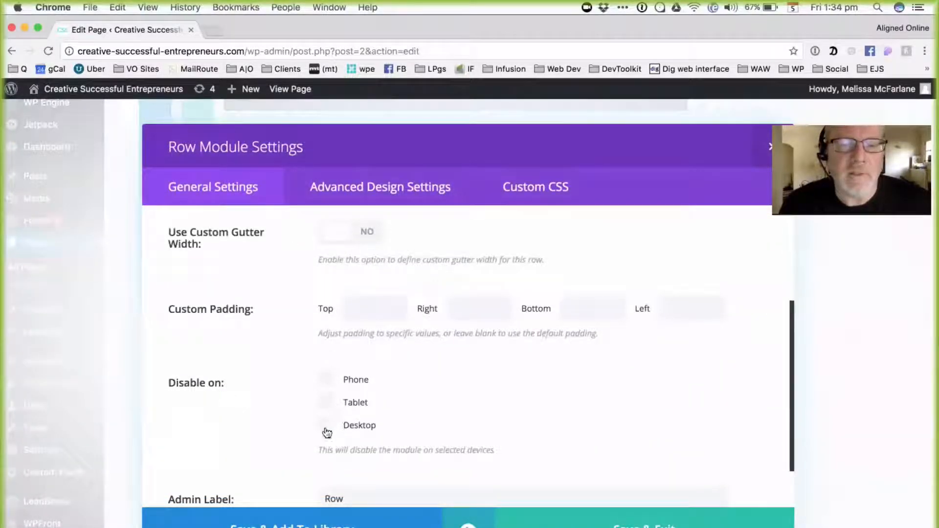
pyautogui.click(326, 425)
pyautogui.click(597, 519)
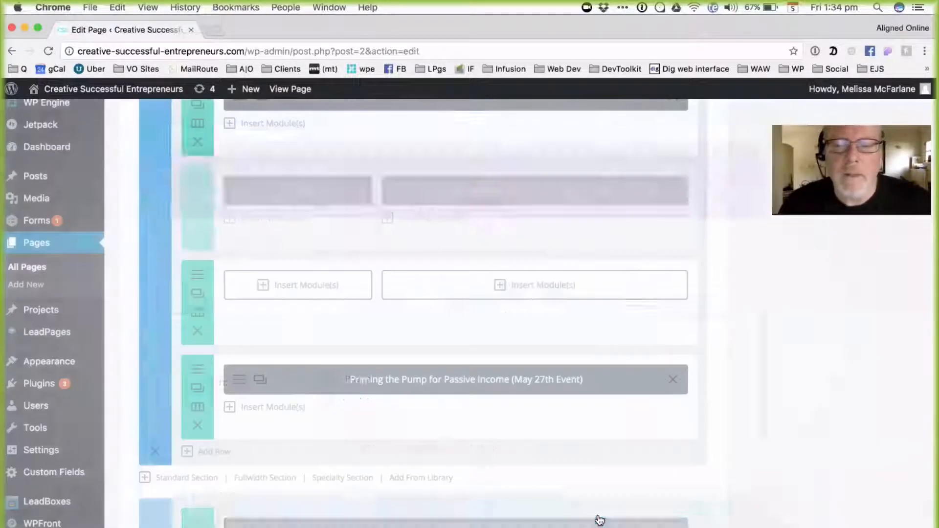
# Delete the empty two-column row and the disabled image and event row from the CSE PROGRAMS & EVENTS section.
pyautogui.click(198, 335)
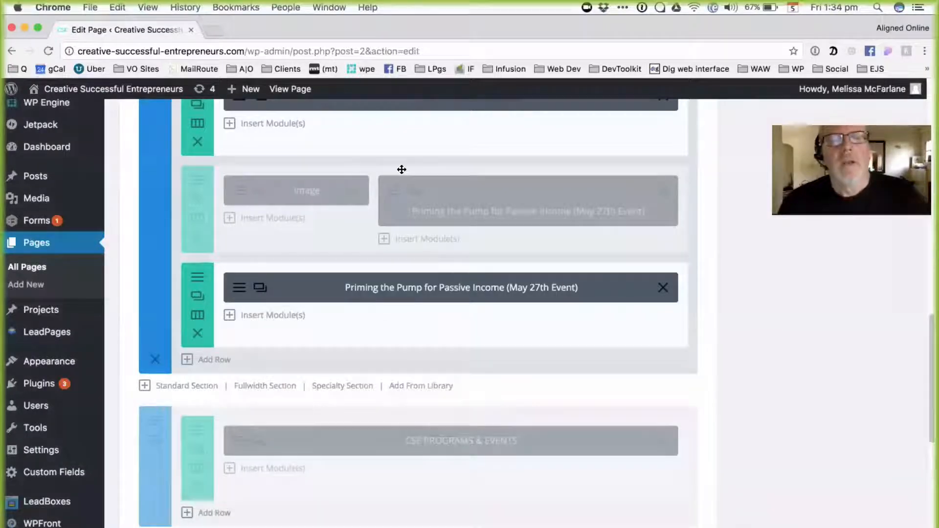
pyautogui.scroll(2, 207, 310)
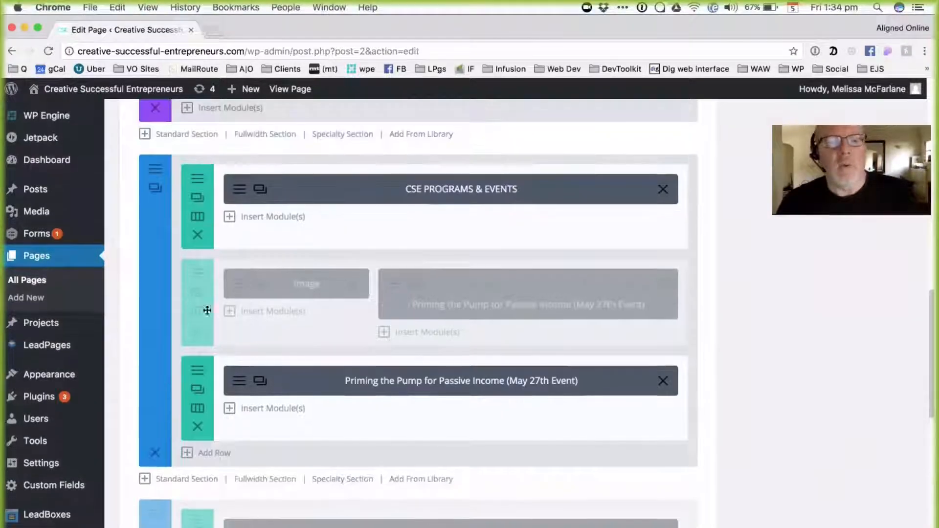
pyautogui.click(204, 336)
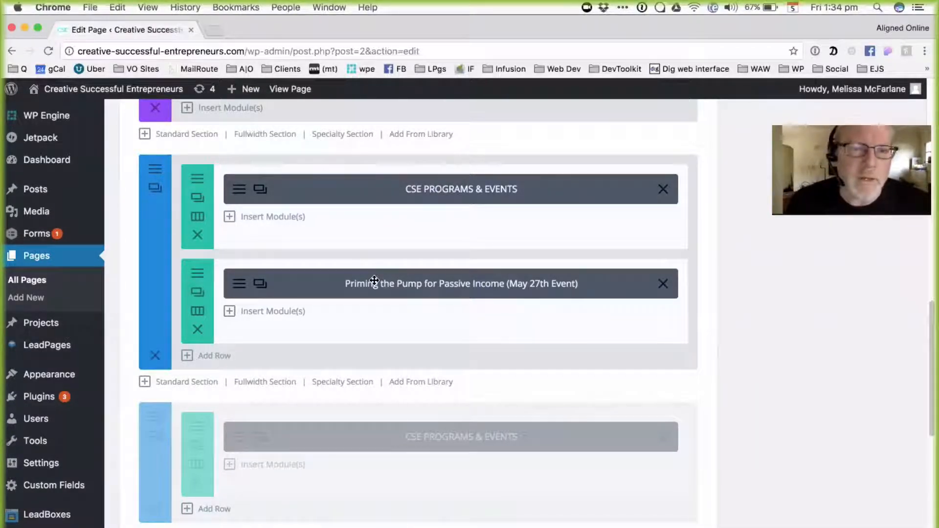
# Look over the page layout from the Testimonials section up to the Video section.
pyautogui.scroll(-5, 306, 402)
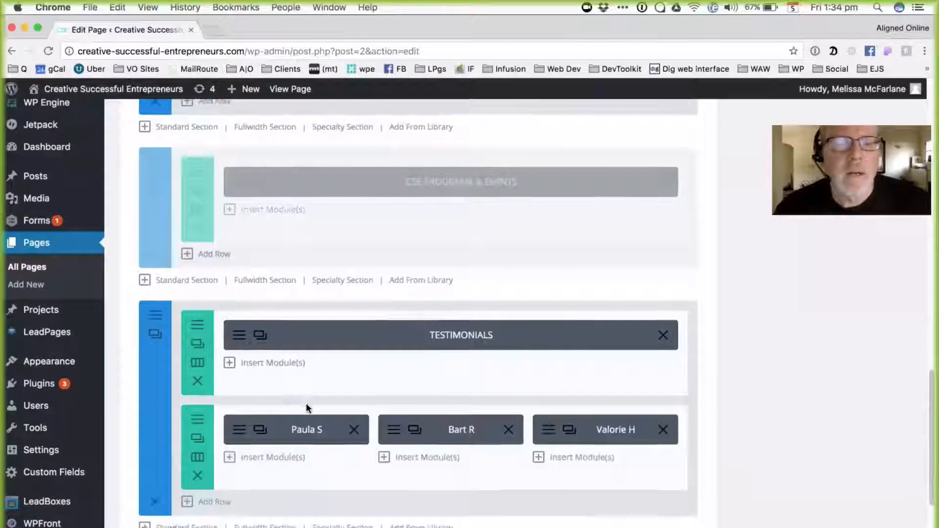
pyautogui.scroll(2, 306, 403)
pyautogui.scroll(-3, 306, 402)
pyautogui.scroll(4, 307, 407)
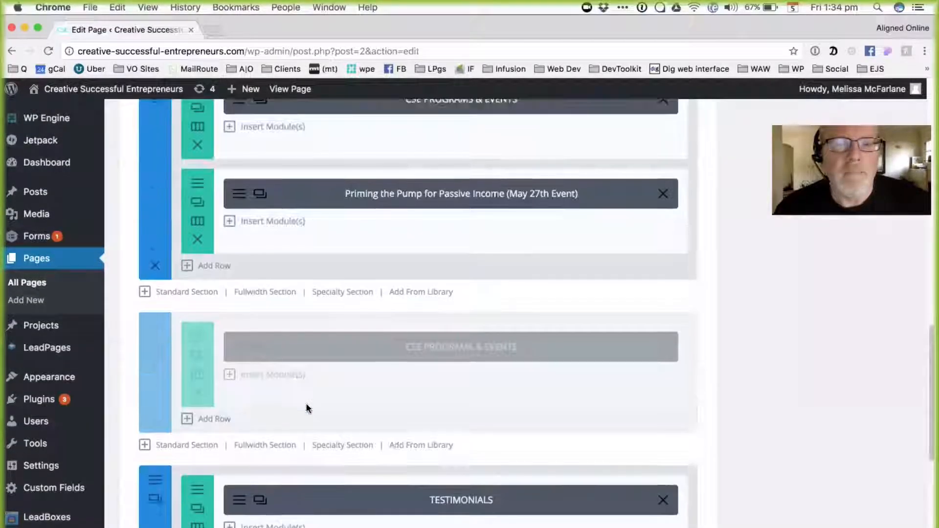
pyautogui.scroll(5, 307, 407)
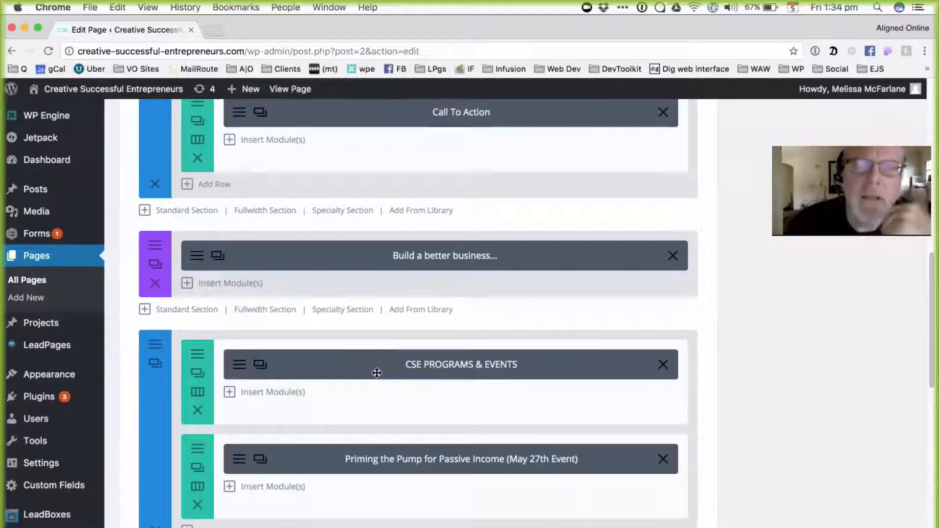
pyautogui.scroll(10, 376, 372)
pyautogui.scroll(-3, 376, 373)
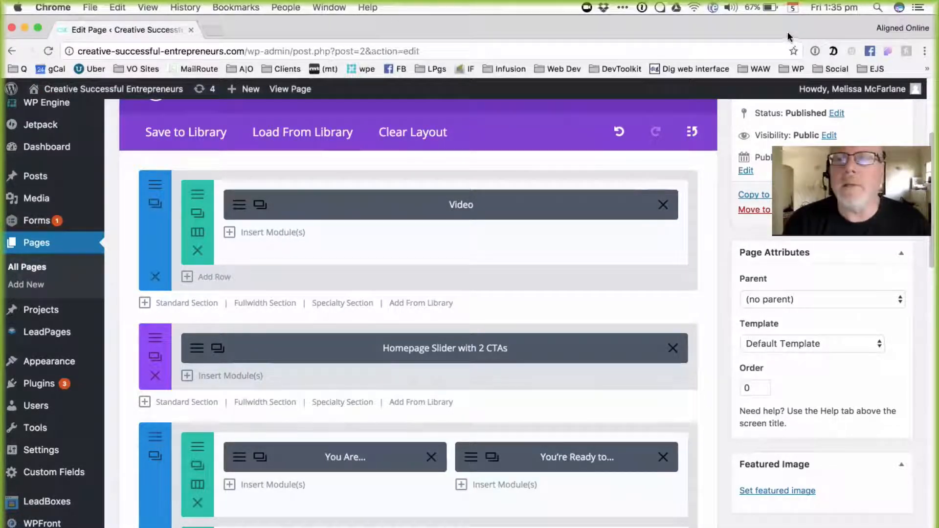
# Close the page editor window and leave the site without saving the changes.
pyautogui.moveTo(787, 31); pyautogui.dragTo(827, 20)
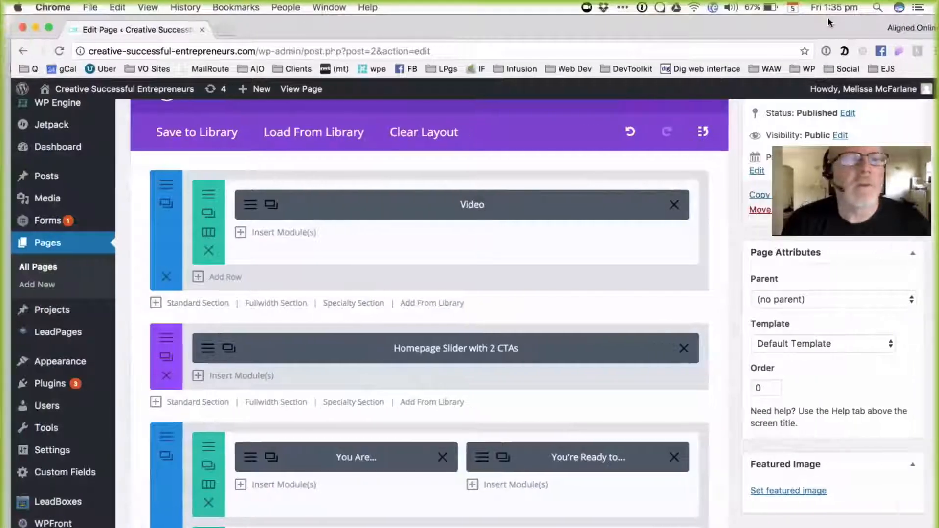
pyautogui.click(22, 27)
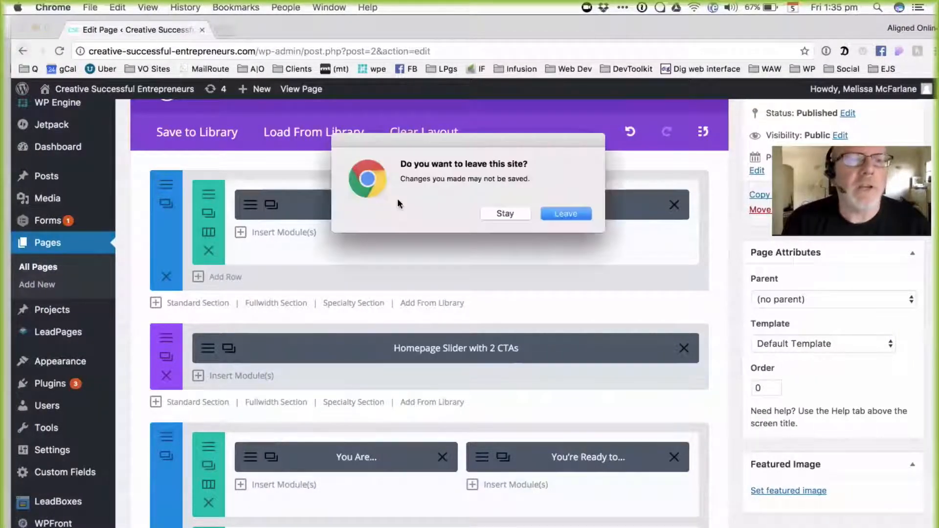
pyautogui.click(544, 213)
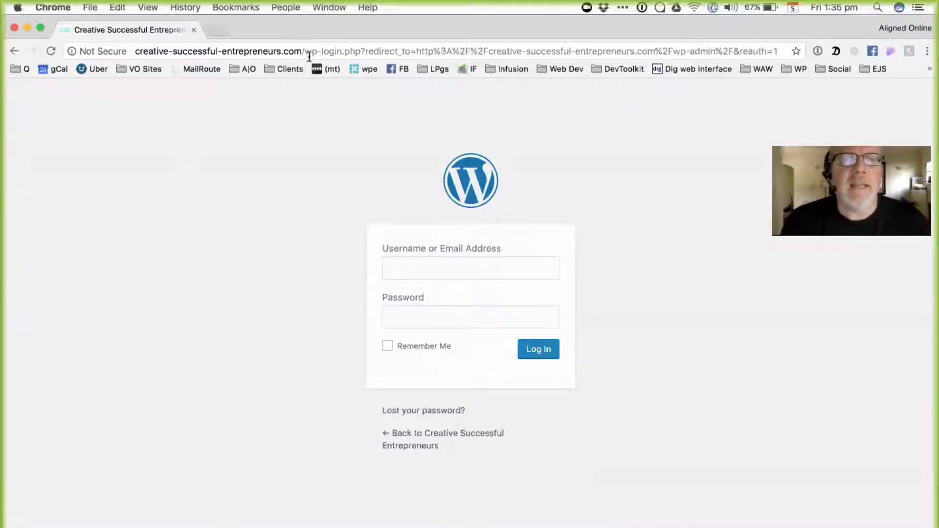
# Log in to the Creative Successful Entrepreneurs WordPress site, filling the username and password from the saved 1Password login.
pyautogui.click(492, 271)
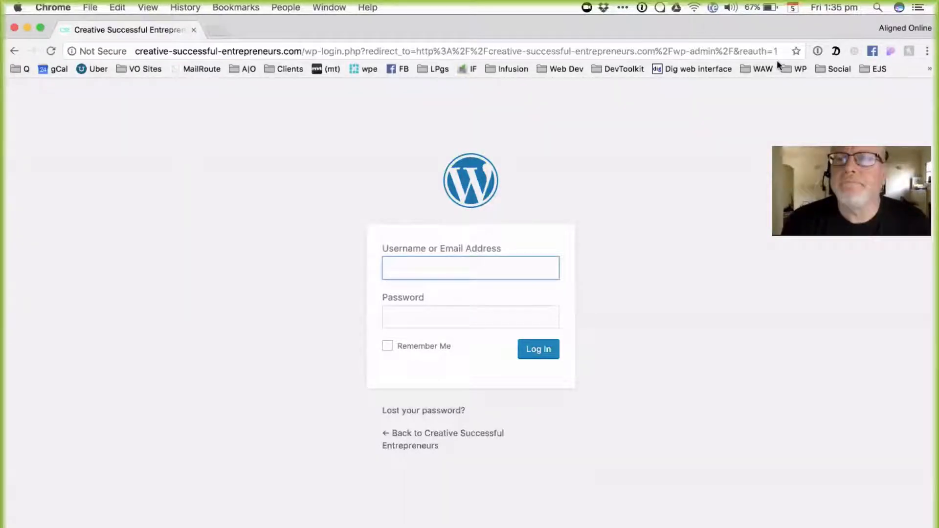
pyautogui.click(817, 51)
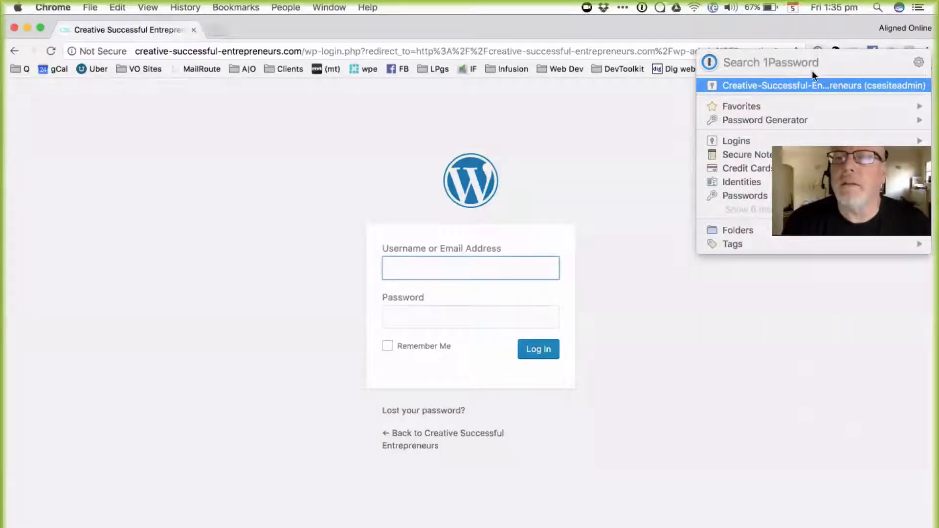
pyautogui.moveTo(806, 84)
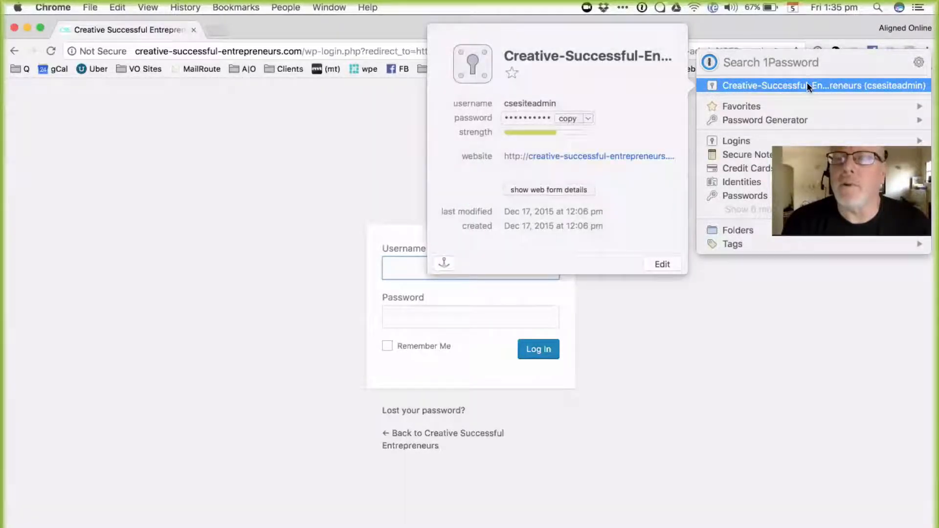
pyautogui.click(806, 83)
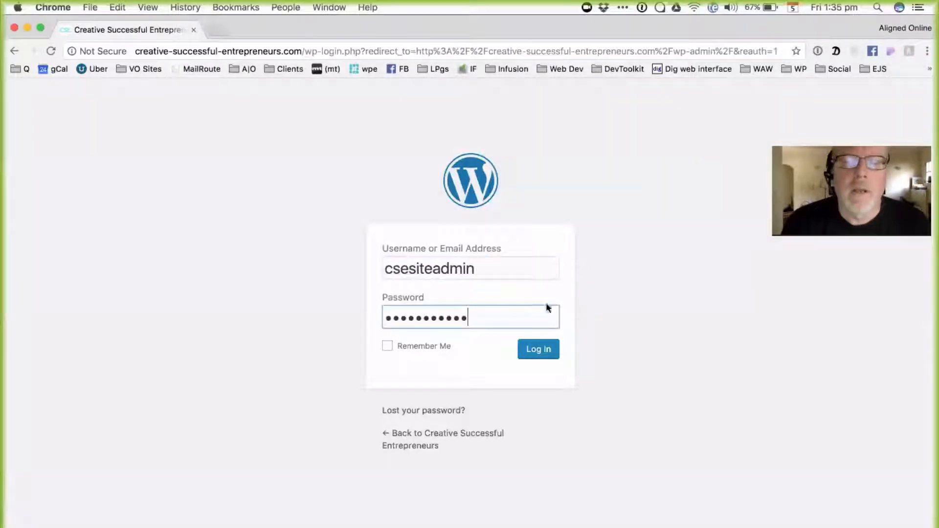
pyautogui.click(538, 349)
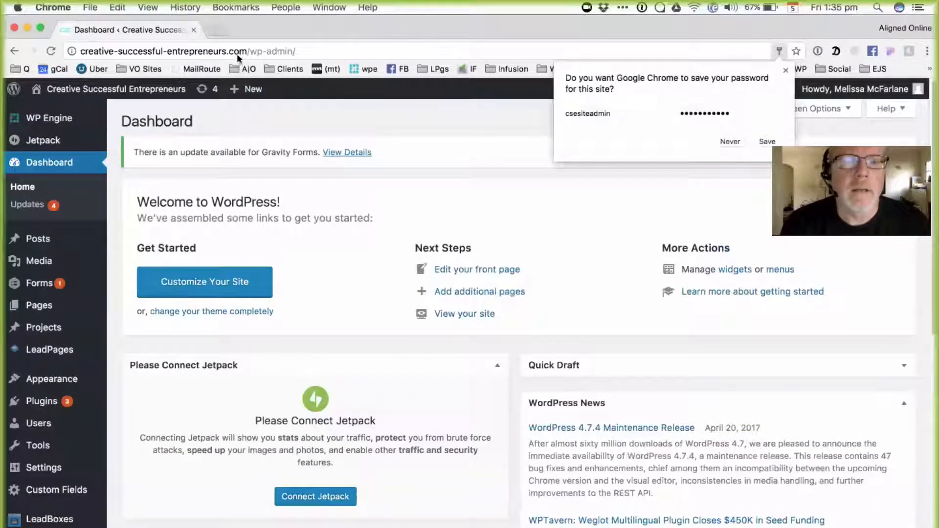
# Go to the WordPress admin of the other site at playbigevent.com/wp-admin.
pyautogui.click(310, 50)
pyautogui.write('playbigevent.com')
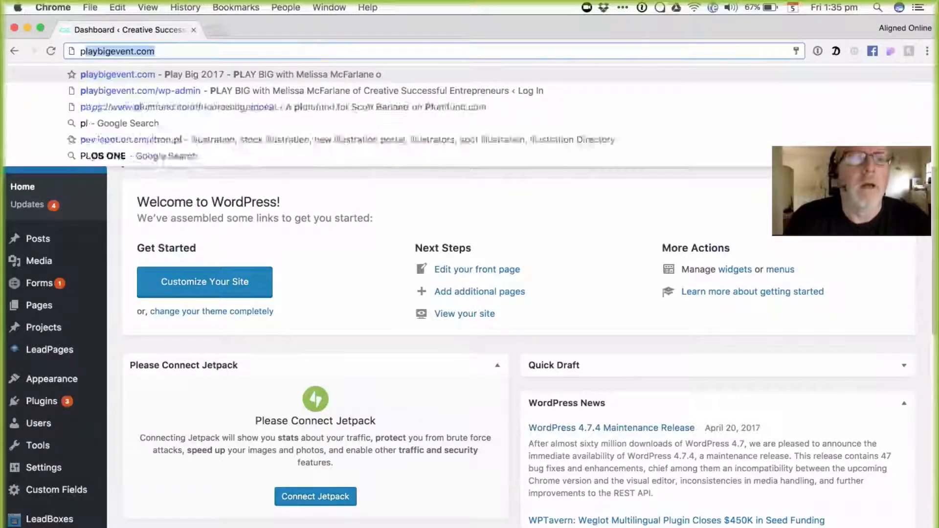
pyautogui.press('Right')
pyautogui.press('Down')
pyautogui.press('Return')
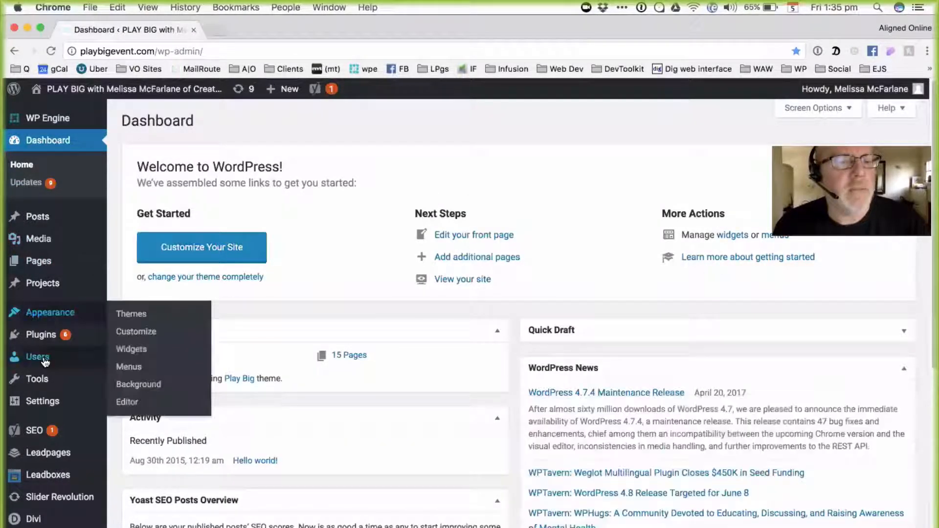
# Open the Play Big 2017 front page for editing from the site's list of all pages.
pyautogui.moveTo(38, 262)
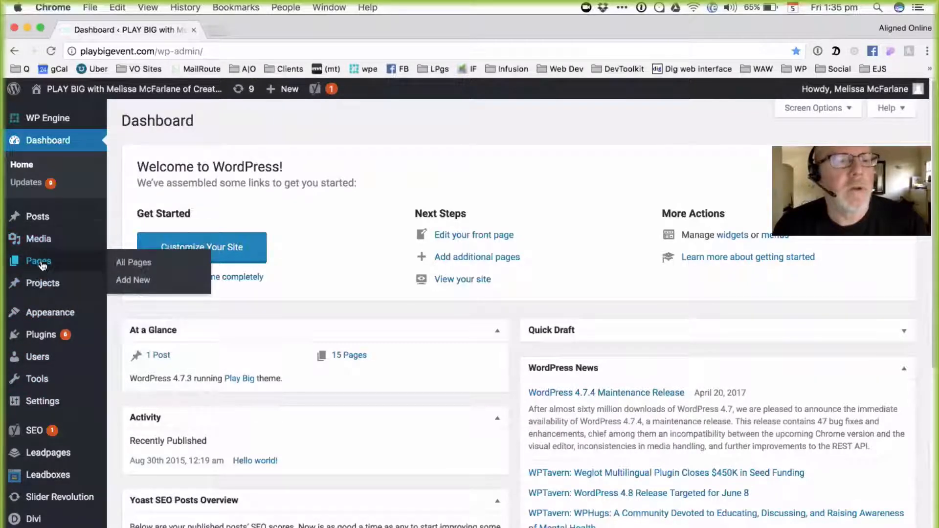
pyautogui.click(126, 263)
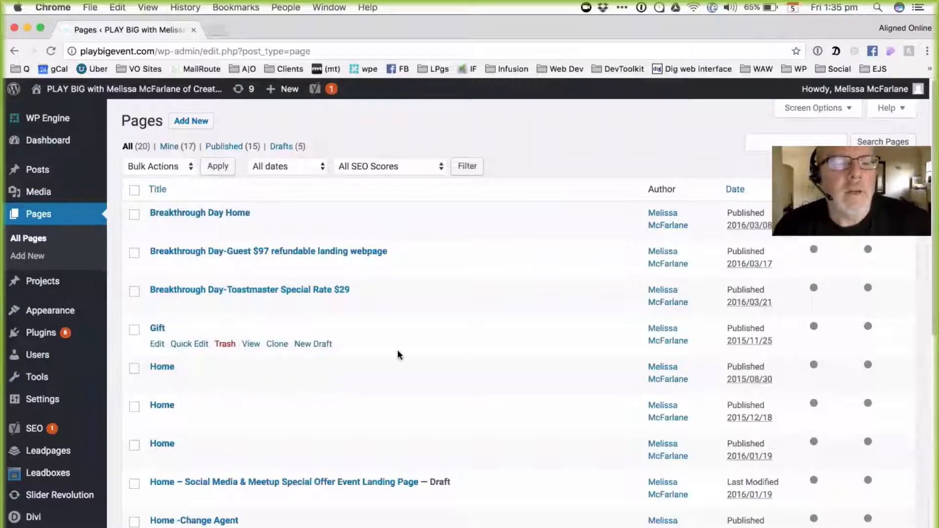
pyautogui.scroll(-2, 391, 362)
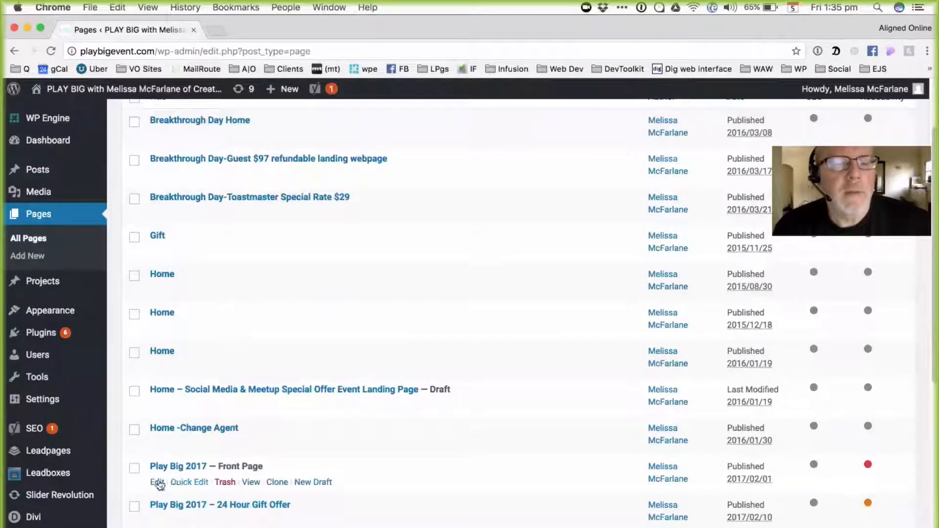
pyautogui.click(157, 482)
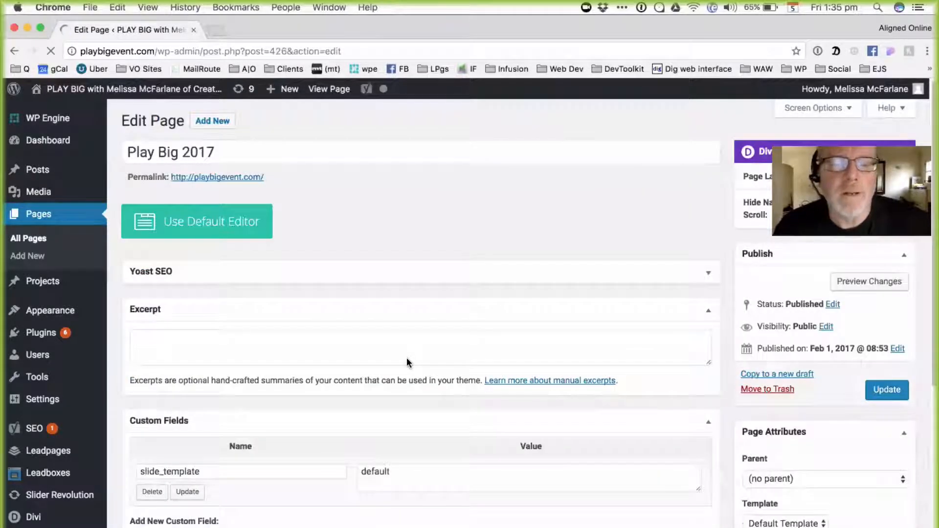
# Check which devices the greyed-out CTA - Replay section is disabled on in its section settings, closing them without saving.
pyautogui.scroll(-3, 495, 278)
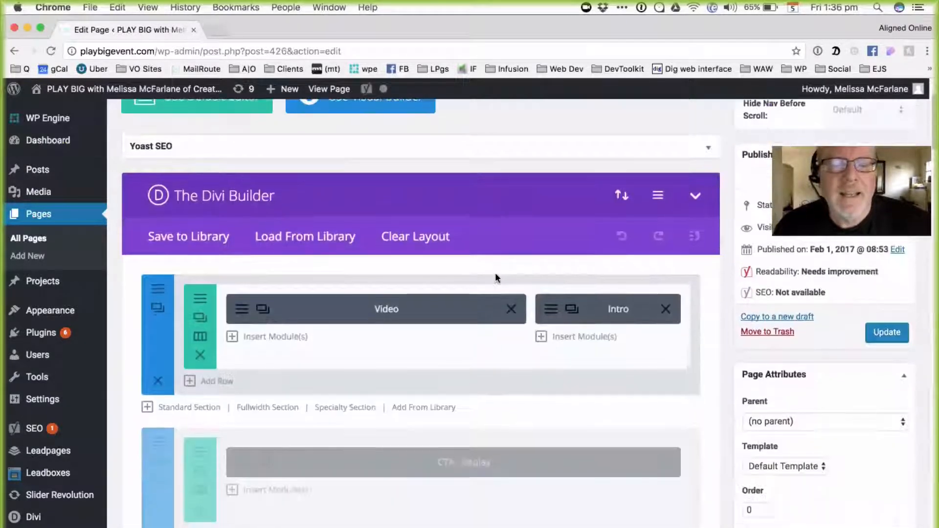
pyautogui.scroll(-3, 495, 277)
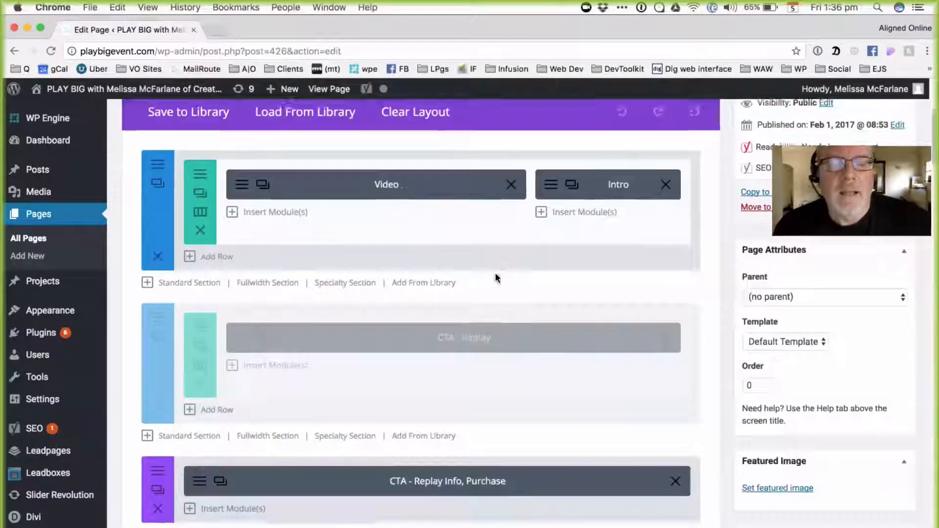
pyautogui.scroll(-1, 496, 276)
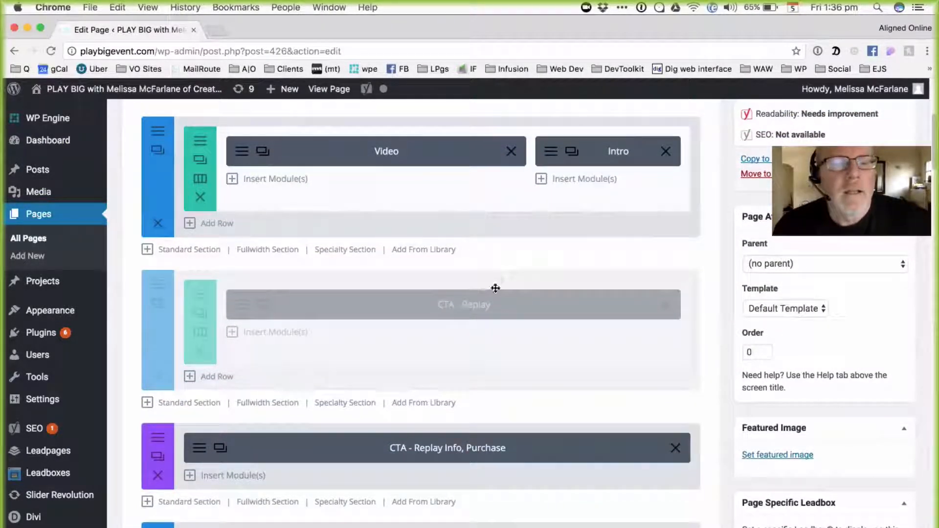
pyautogui.scroll(-2, 456, 383)
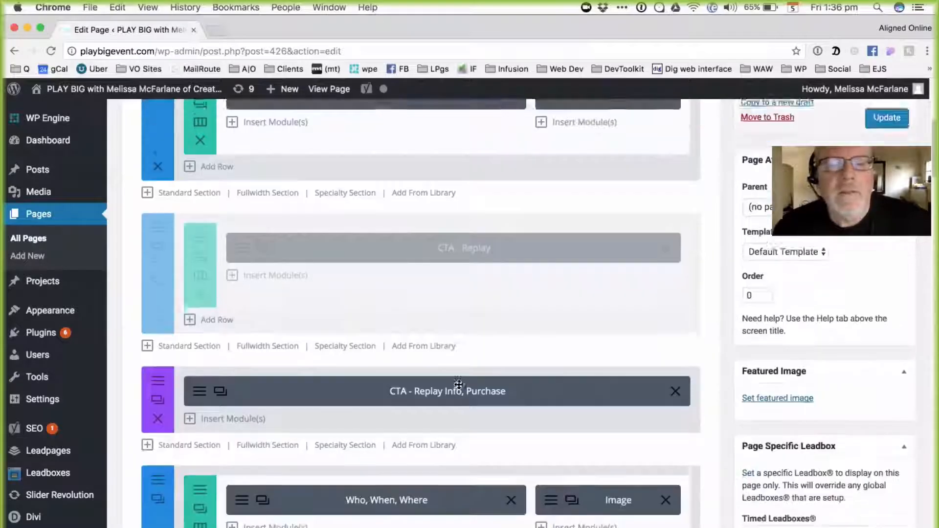
pyautogui.scroll(-1, 457, 385)
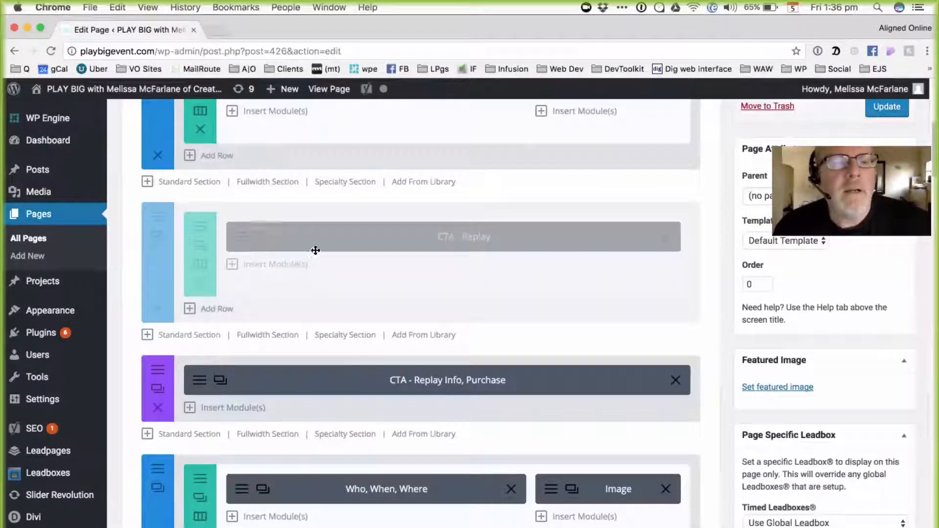
pyautogui.click(160, 266)
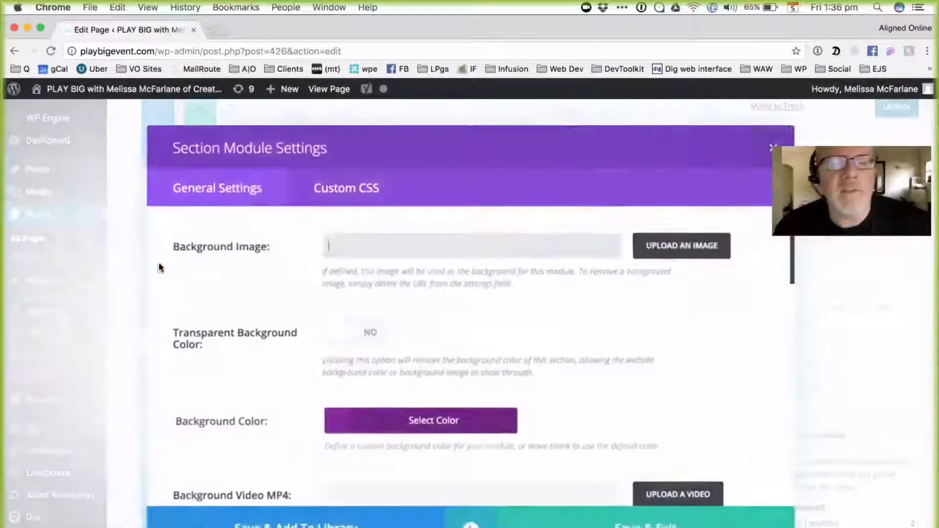
pyautogui.scroll(-10, 325, 347)
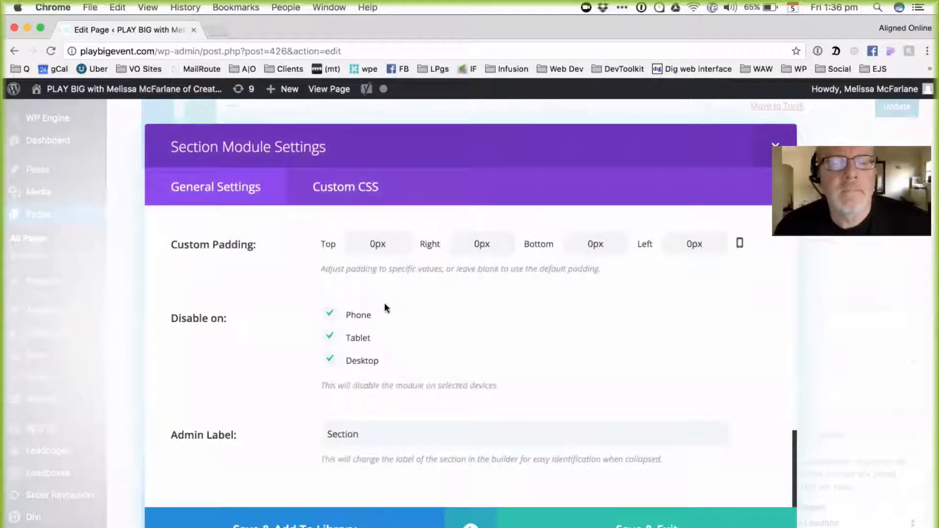
pyautogui.click(774, 147)
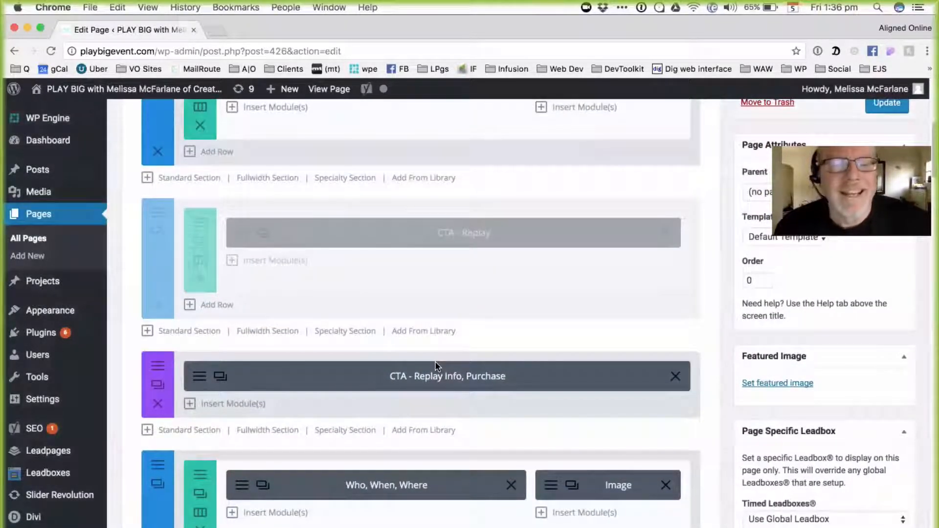
# Look over the remaining Divi Builder sections, from Who, When, Where through the testimonials and Event Details rows.
pyautogui.scroll(-6, 435, 362)
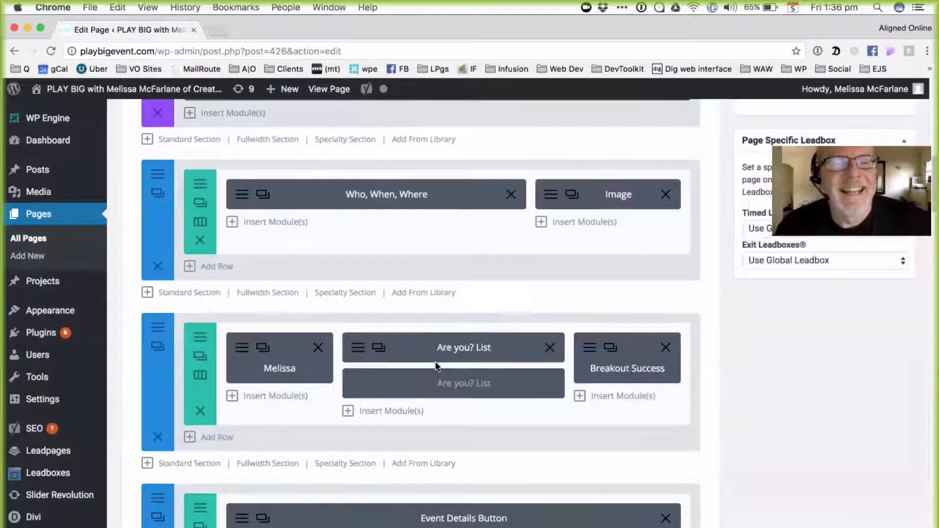
pyautogui.scroll(-5, 435, 364)
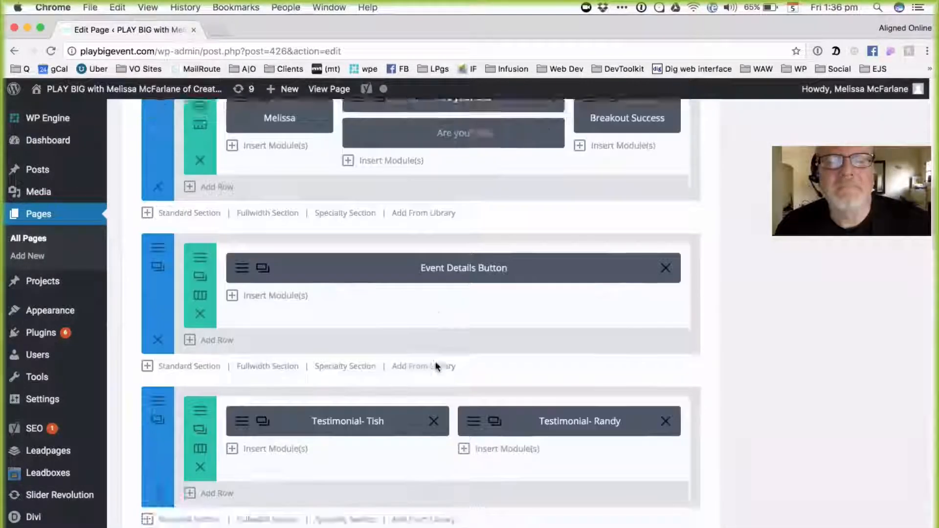
pyautogui.scroll(-13, 435, 366)
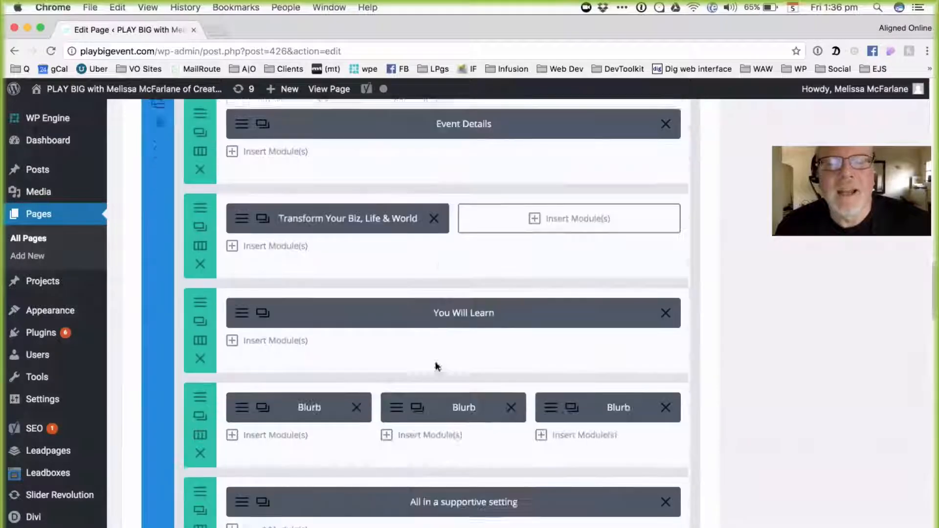
pyautogui.scroll(-8, 435, 365)
pyautogui.scroll(20, 435, 366)
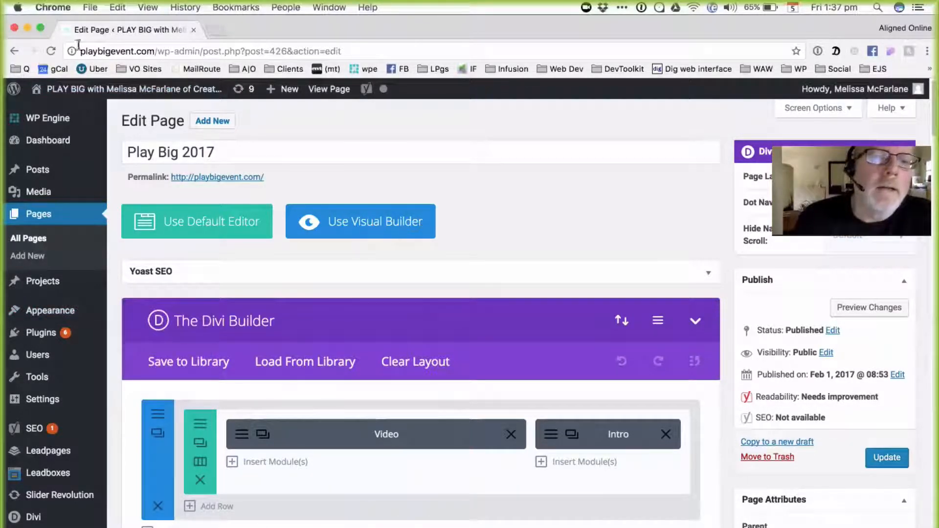
# Close the browser windows holding the page editor, the Infusionsoft site and the Get Launched Online order form.
pyautogui.click(14, 28)
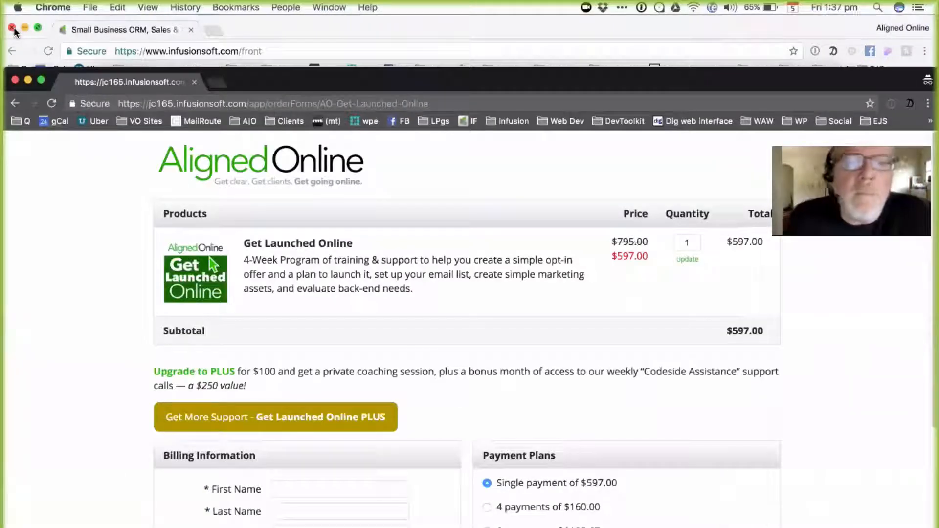
pyautogui.click(12, 28)
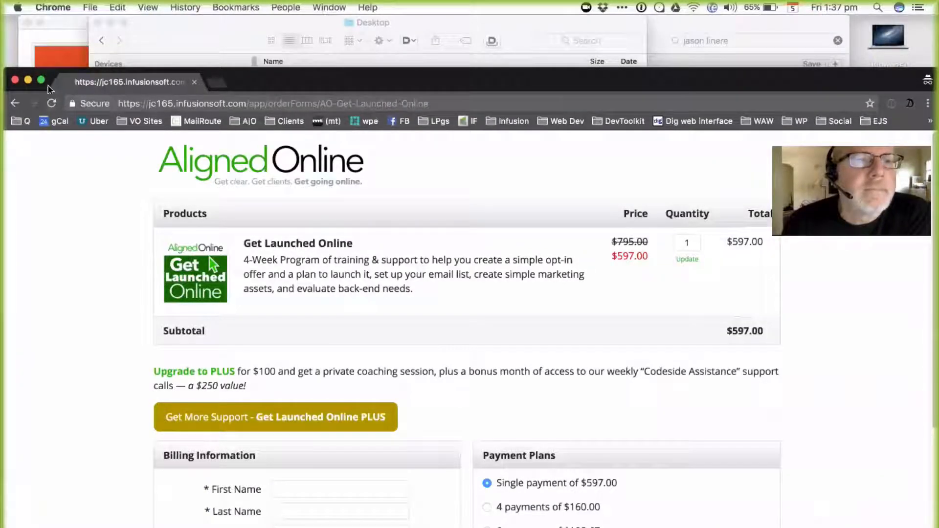
pyautogui.moveTo(246, 78); pyautogui.dragTo(248, 13)
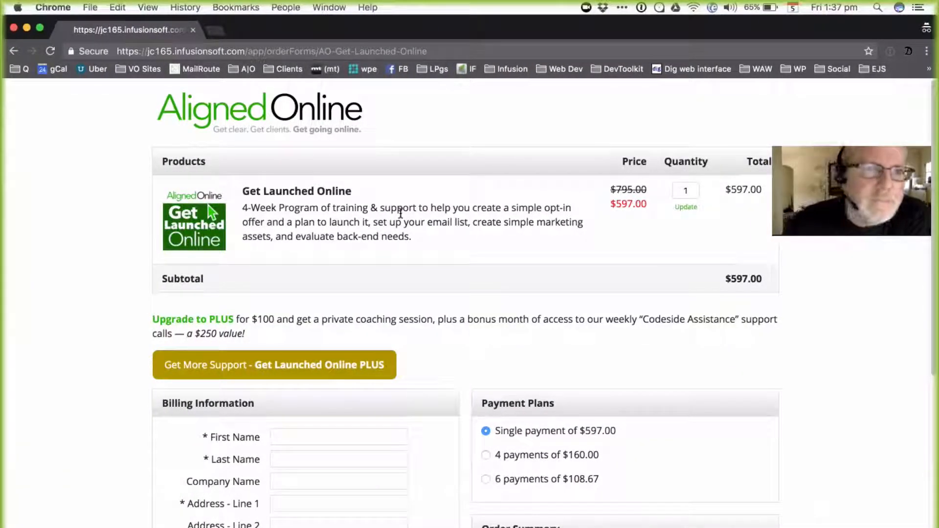
pyautogui.click(14, 27)
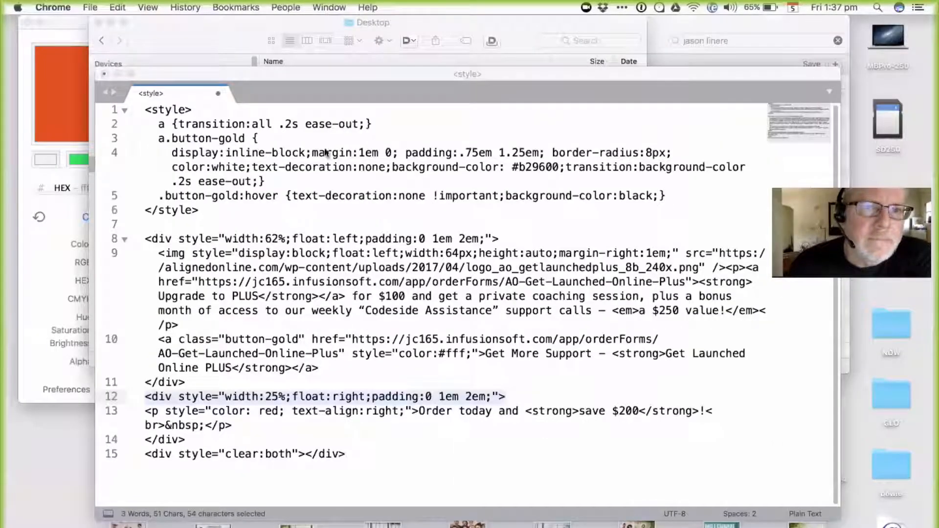
# Close the style code file without saving it, and close the Desktop folder and file search windows.
pyautogui.click(104, 74)
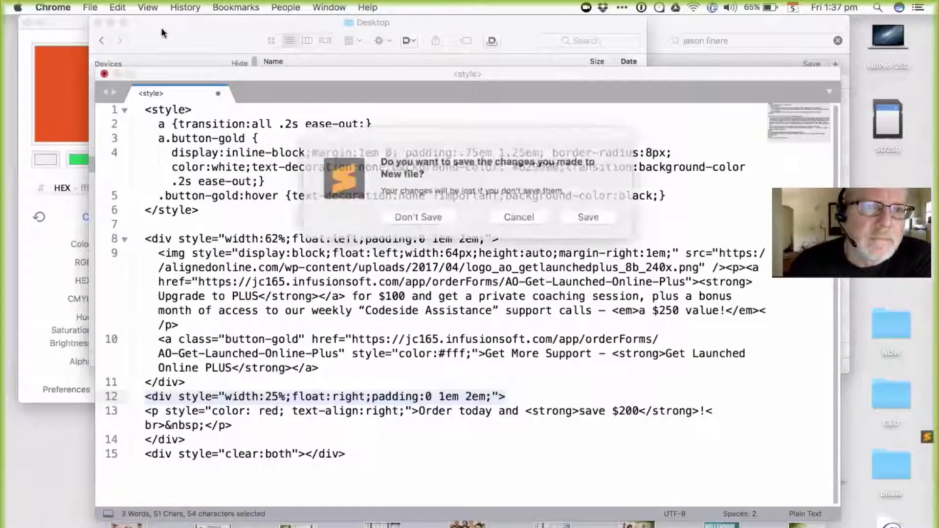
pyautogui.click(434, 213)
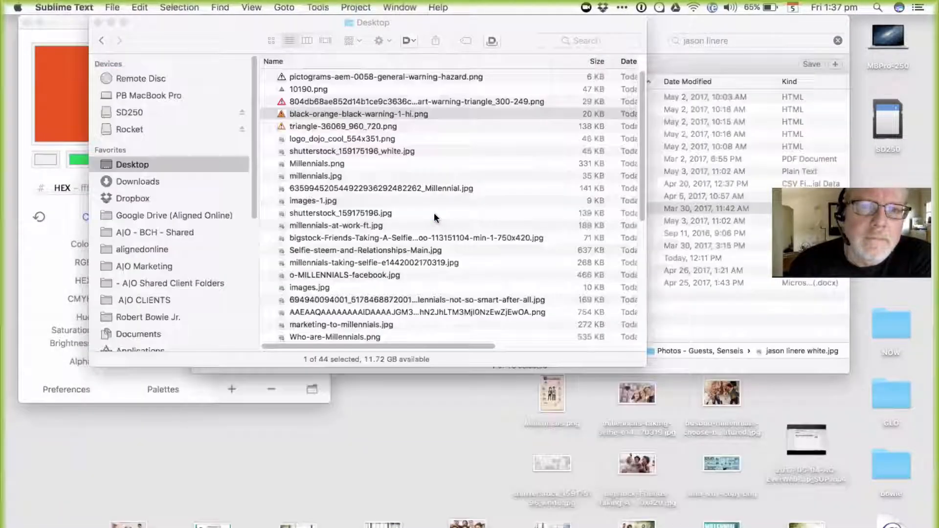
pyautogui.click(97, 22)
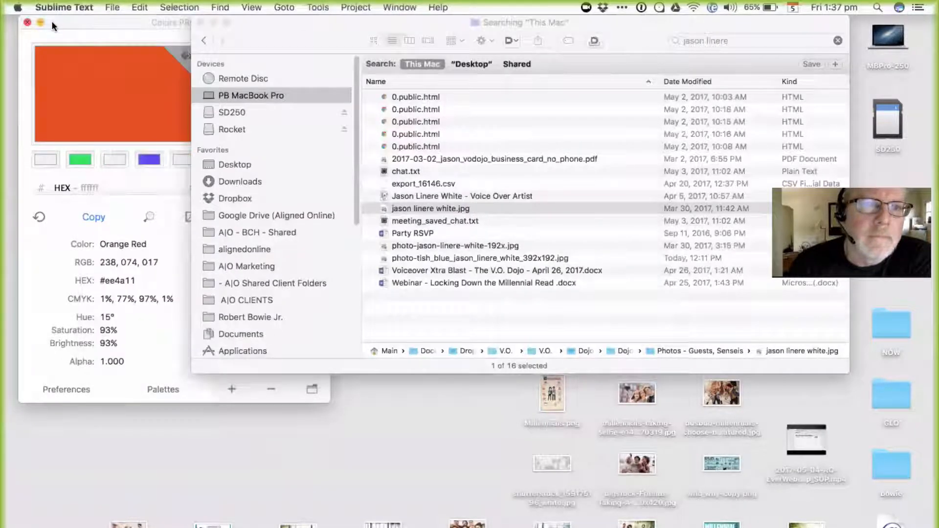
pyautogui.click(51, 21)
pyautogui.click(344, 21)
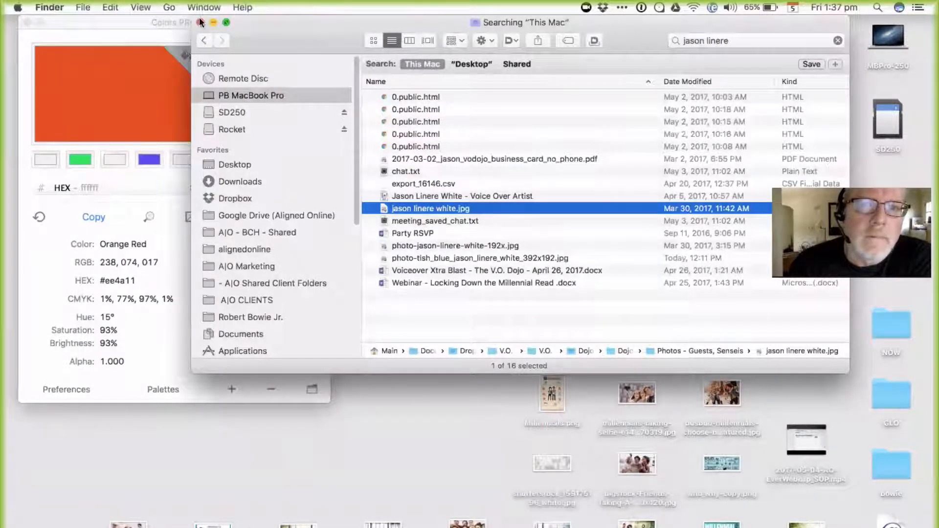
pyautogui.click(201, 22)
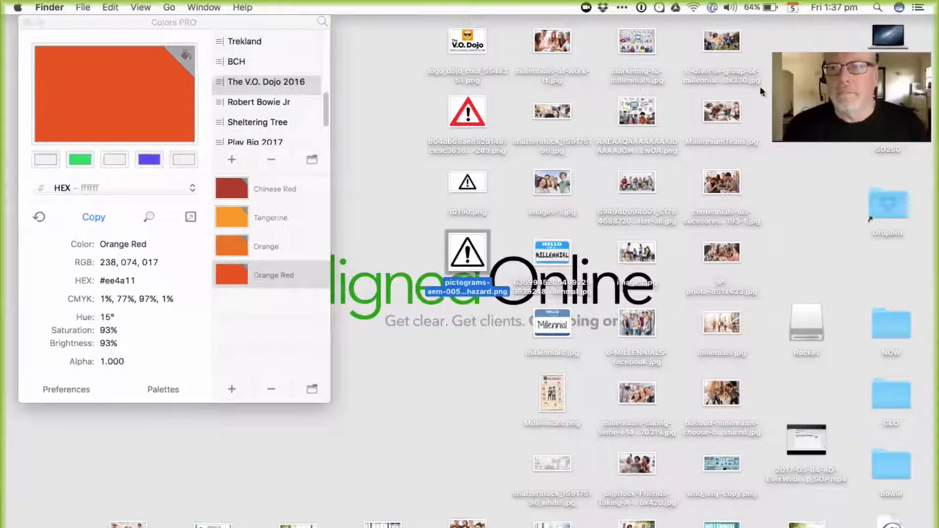
# Switch to Chrome and go to leadpages.net in a new window.
pyautogui.moveTo(936, 135)
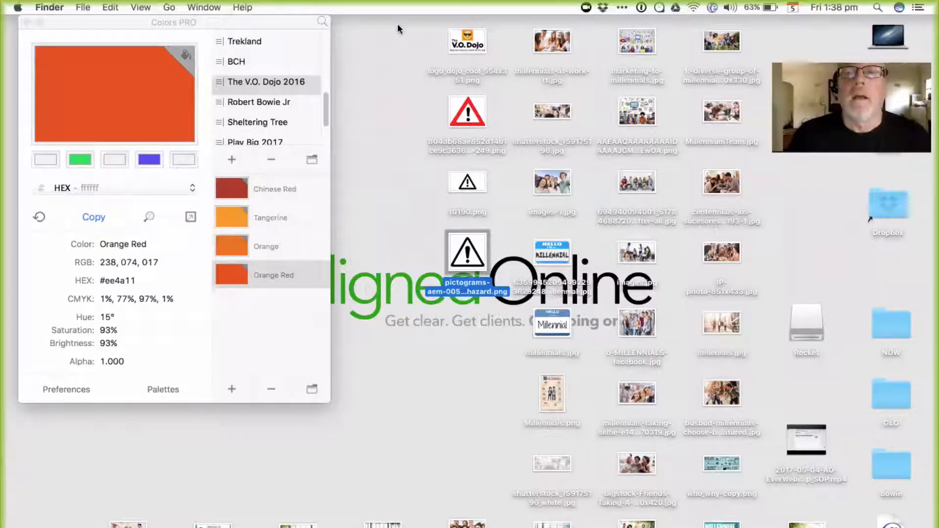
pyautogui.moveTo(930, 53)
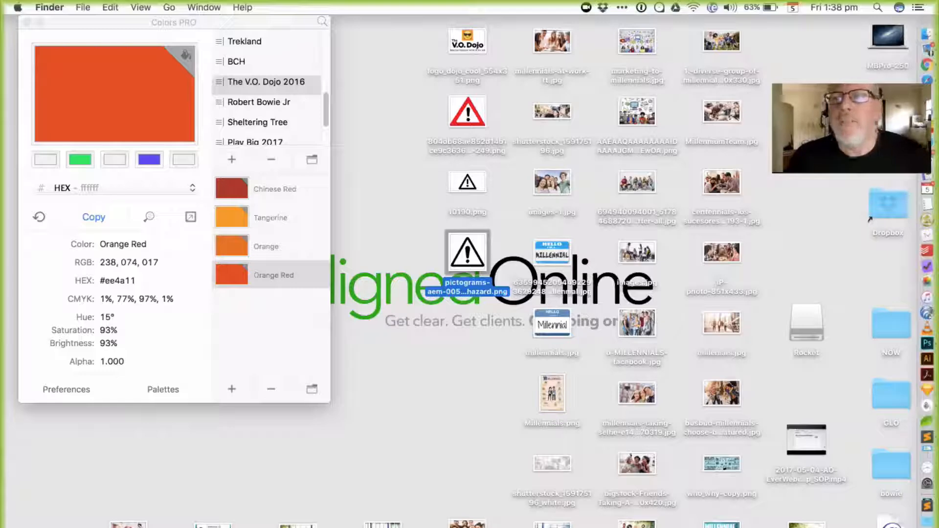
pyautogui.click(927, 64)
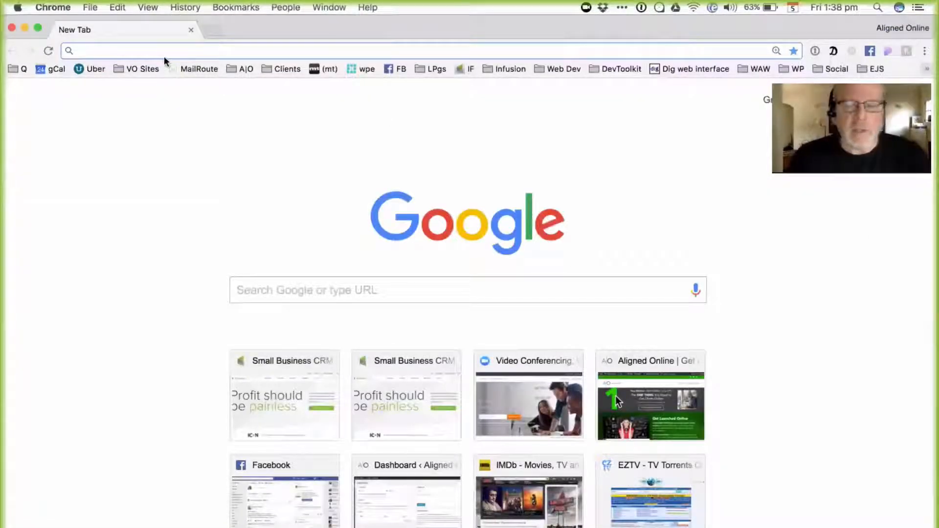
pyautogui.write('leadpages.net')
pyautogui.press('Return')
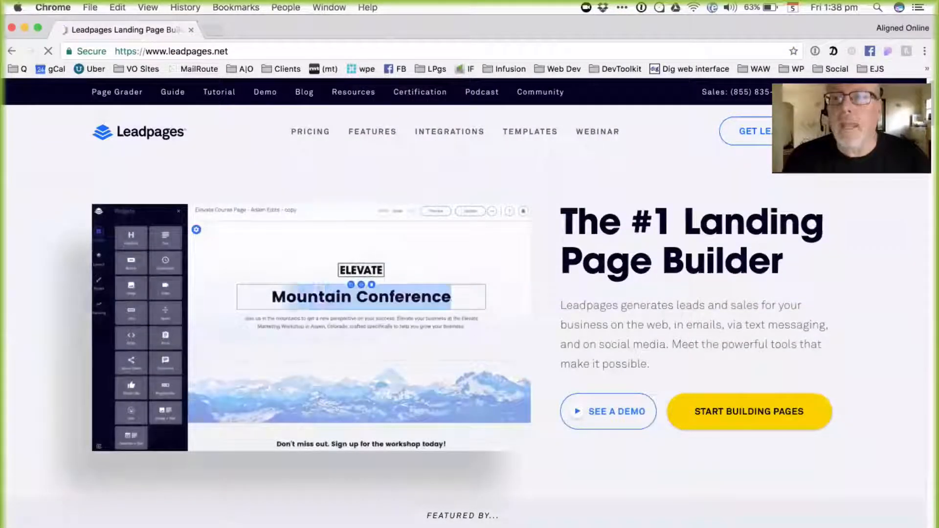
# Enter the Leadpages account and open the get-launched-webinar page for editing.
pyautogui.click(828, 102)
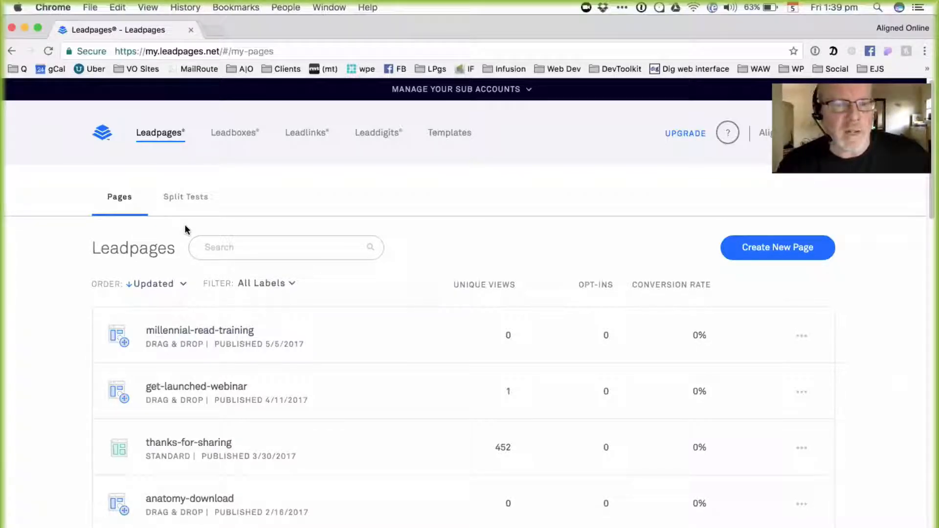
pyautogui.scroll(-3, 86, 298)
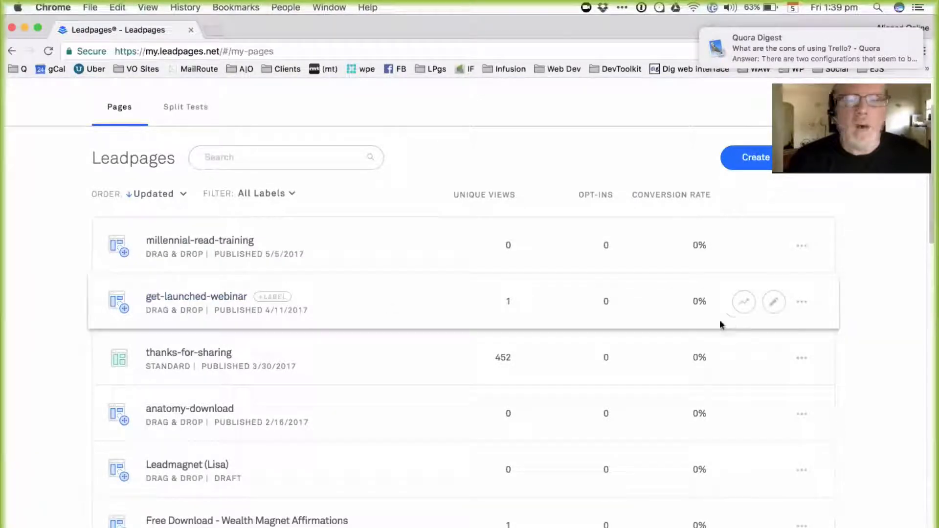
pyautogui.click(773, 305)
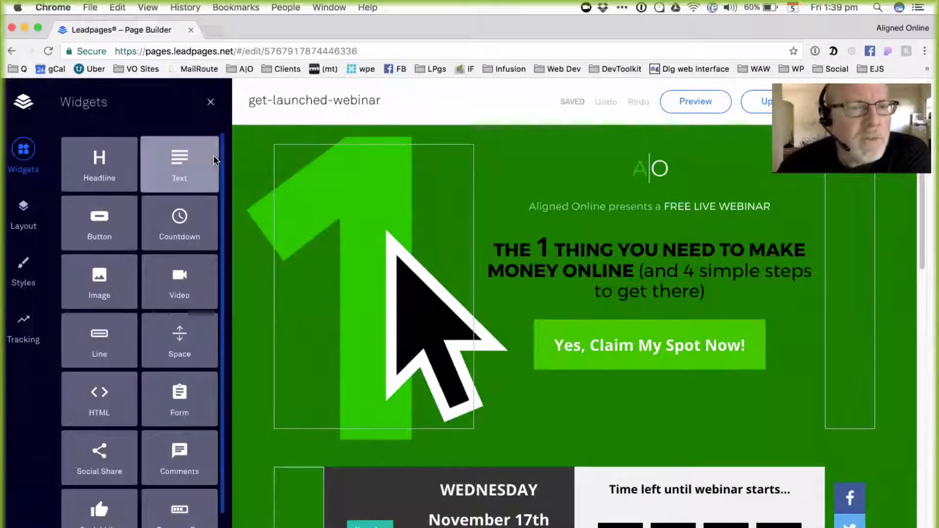
# Look through the widgets the Leadpages builder offers, from Headline and Text down to Icon and Image + Text.
pyautogui.scroll(-3, 202, 294)
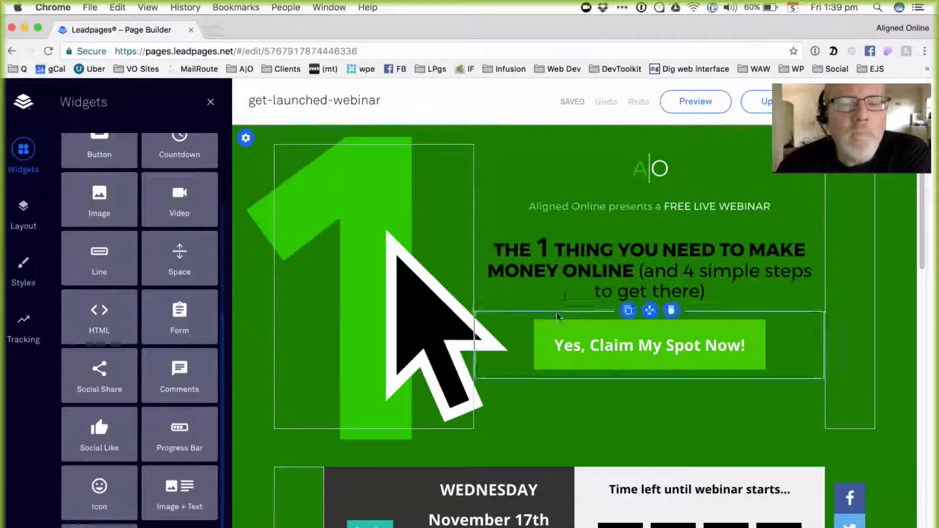
pyautogui.scroll(3, 117, 269)
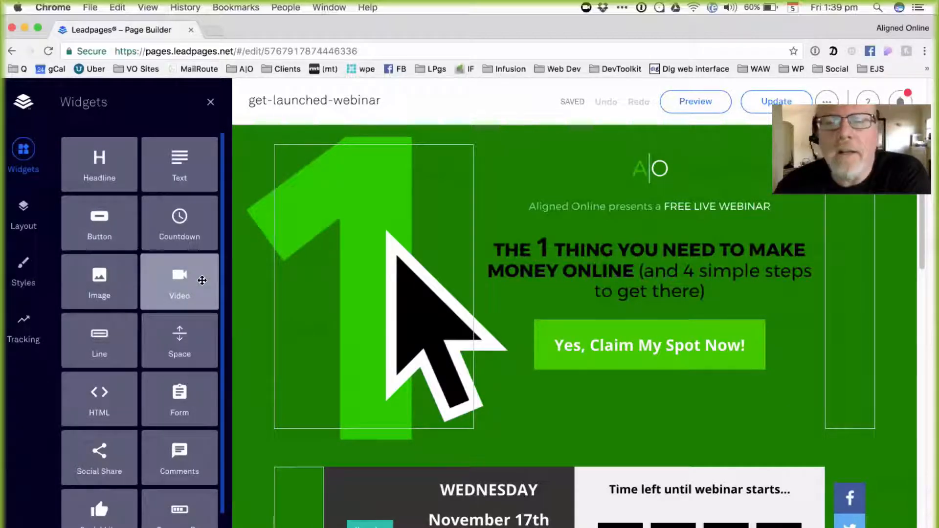
pyautogui.scroll(-3, 117, 469)
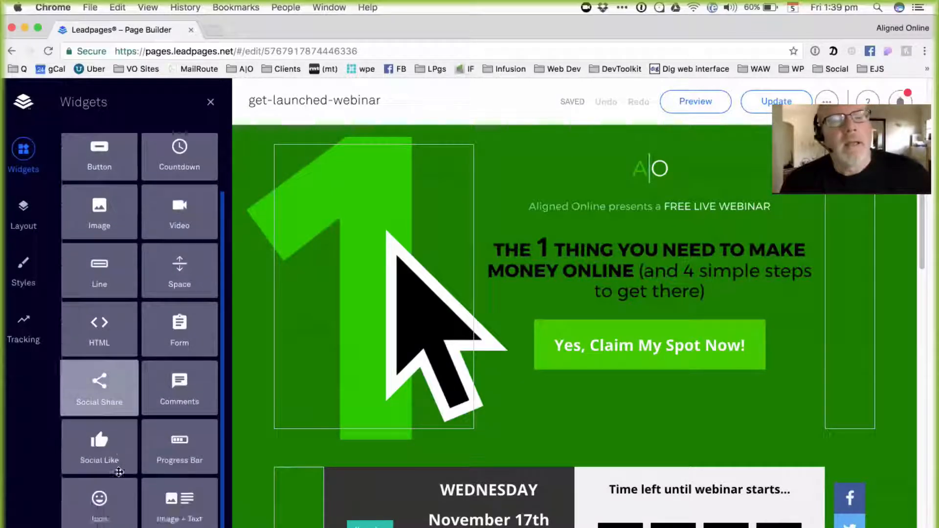
# Add an HTML widget to the page directly below the "Yes, Claim My Spot Now!" button.
pyautogui.scroll(3, 96, 489)
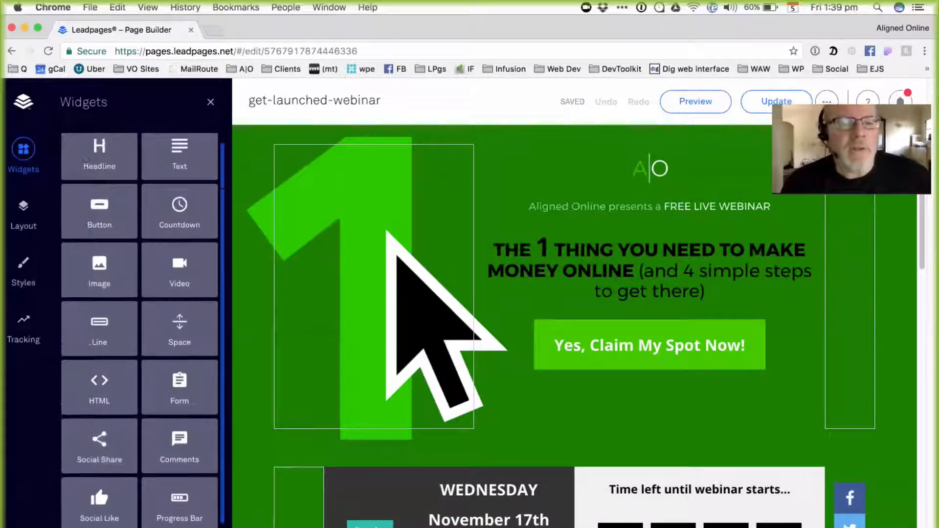
pyautogui.scroll(1, 105, 469)
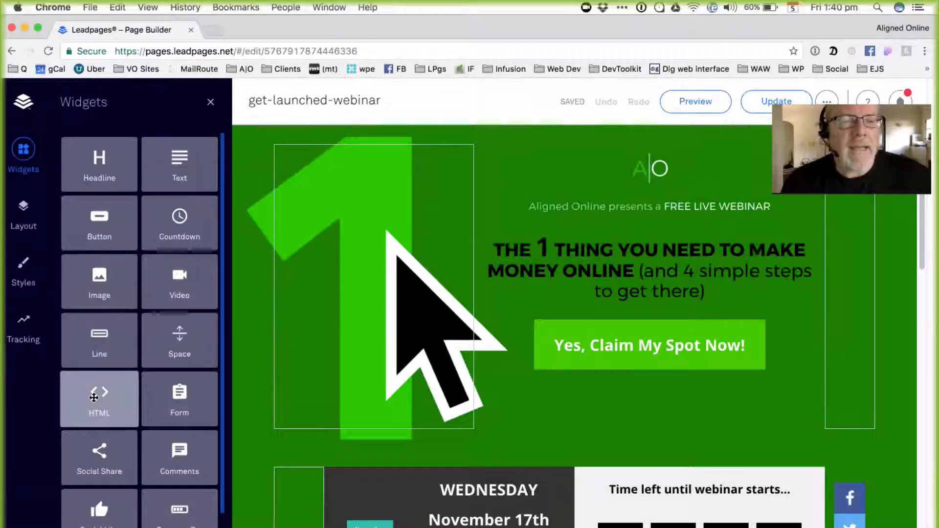
pyautogui.moveTo(104, 399); pyautogui.dragTo(608, 398)
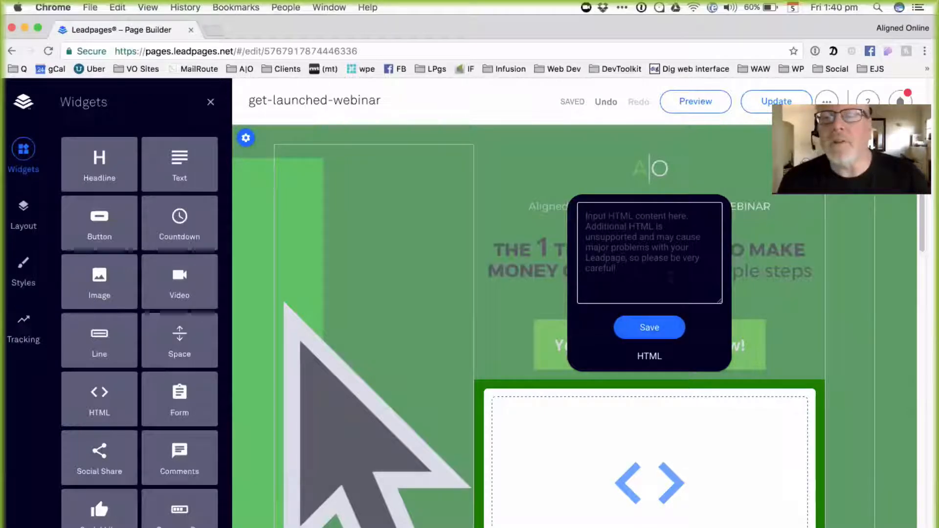
pyautogui.moveTo(930, 67)
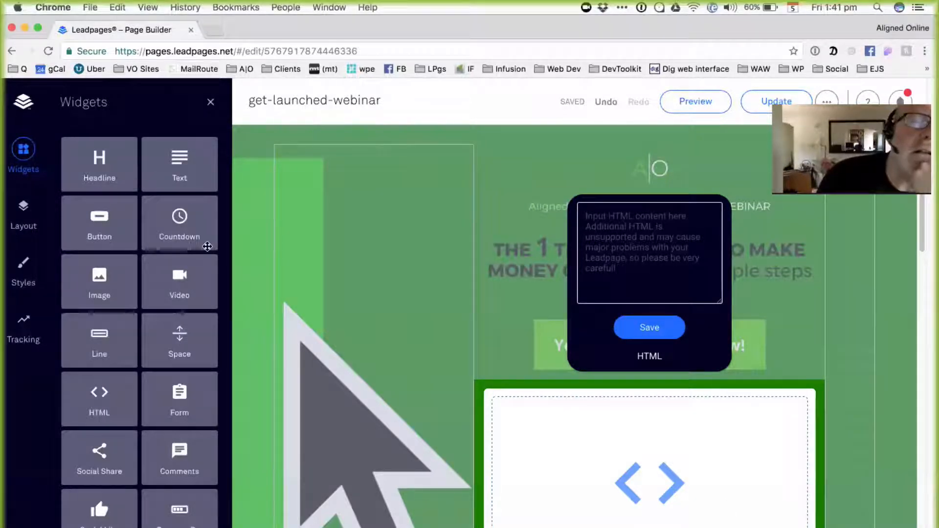
# Add a Video widget between the "Yes, Claim My Spot Now!" button and the new HTML widget, and look over the placed widgets.
pyautogui.moveTo(182, 279); pyautogui.dragTo(699, 472)
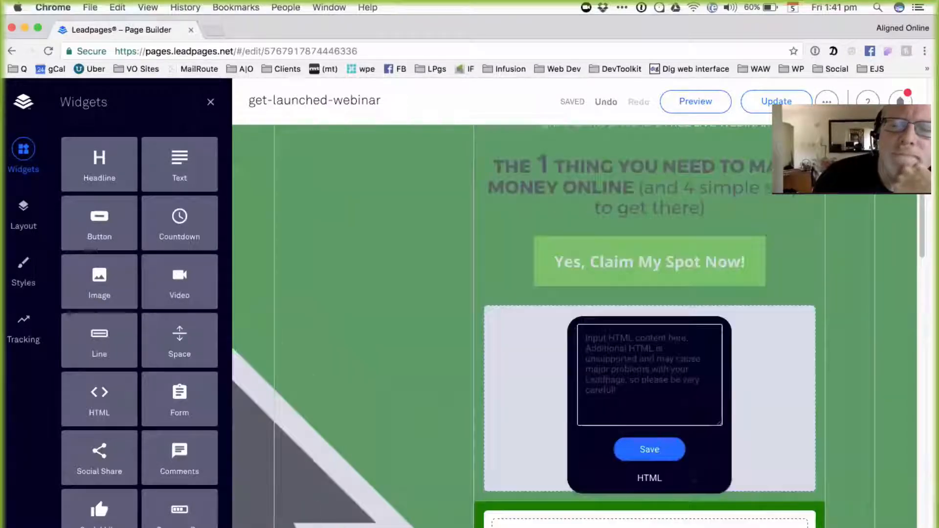
pyautogui.scroll(-2, 661, 440)
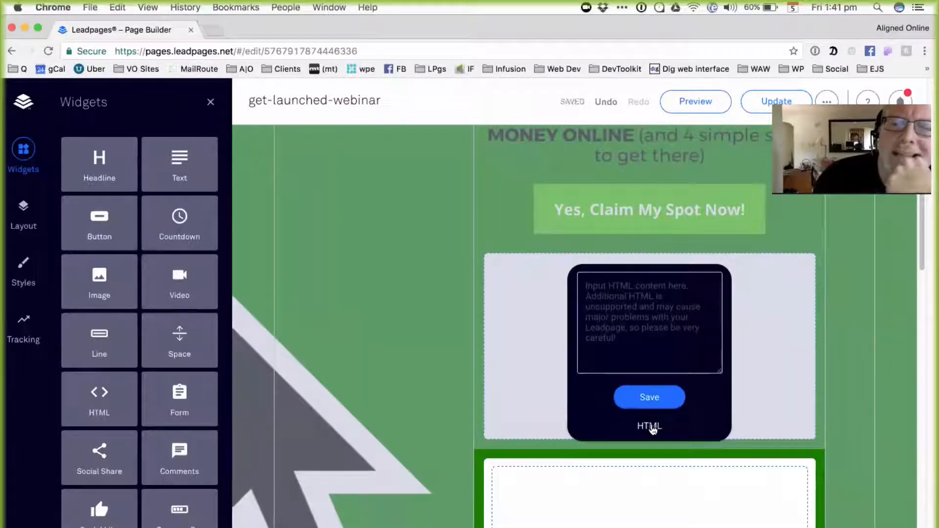
pyautogui.scroll(-8, 651, 520)
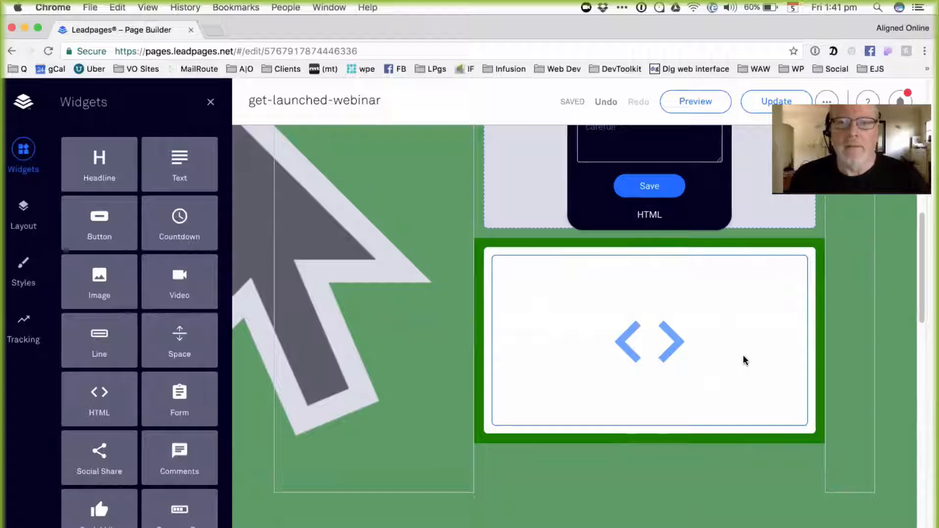
pyautogui.scroll(5, 744, 356)
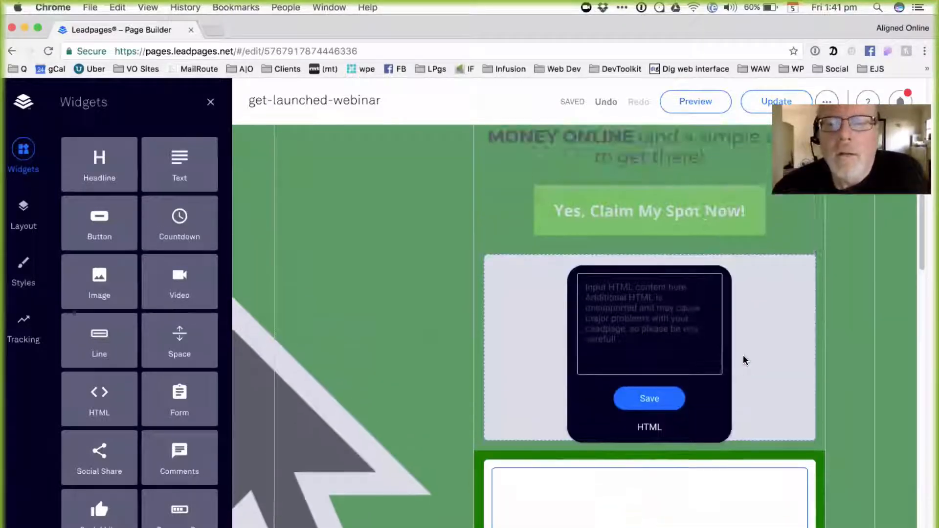
pyautogui.scroll(2, 743, 357)
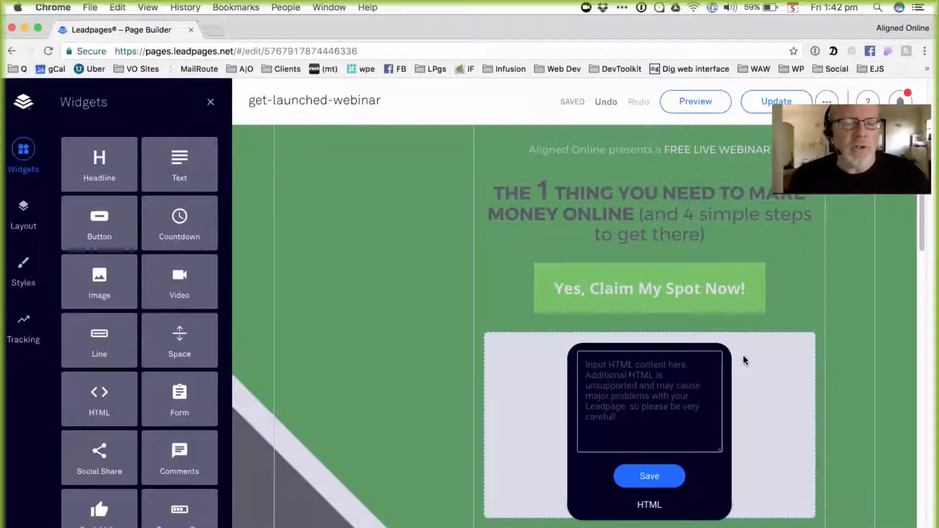
# Quit Chrome and put away the Colors PRO window to clear the desktop.
pyautogui.press('super+q')
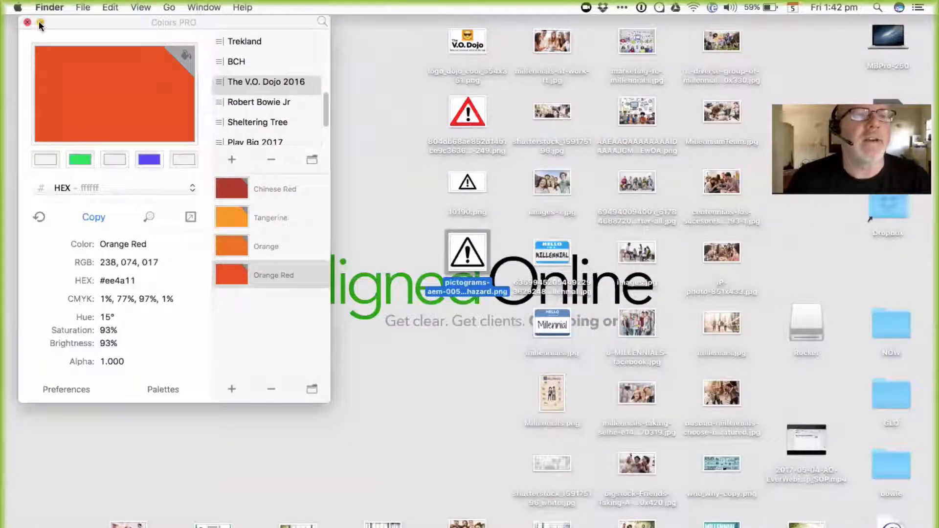
pyautogui.click(40, 22)
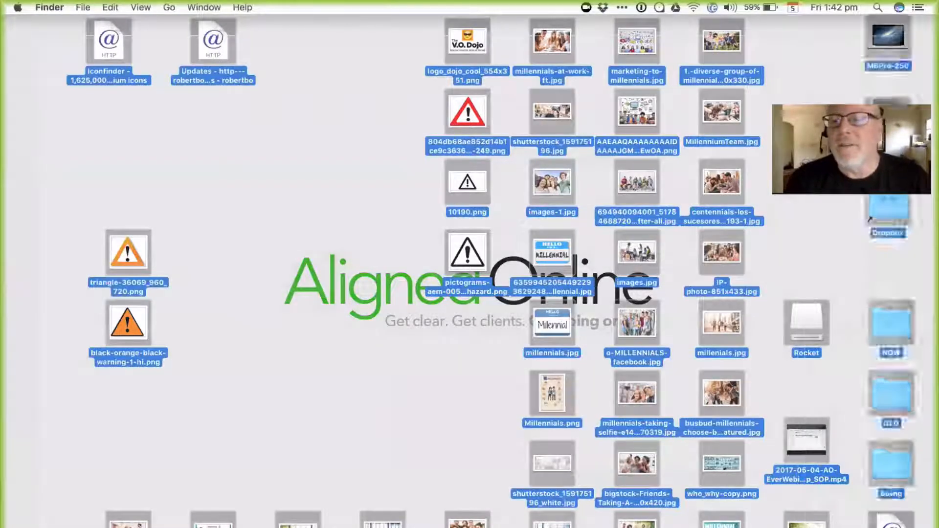
# Move all loose files on the desktop into the NOW folder, leaving out the drives and folders.
pyautogui.keyDown('super'); pyautogui.click(813, 317); pyautogui.keyUp('super')
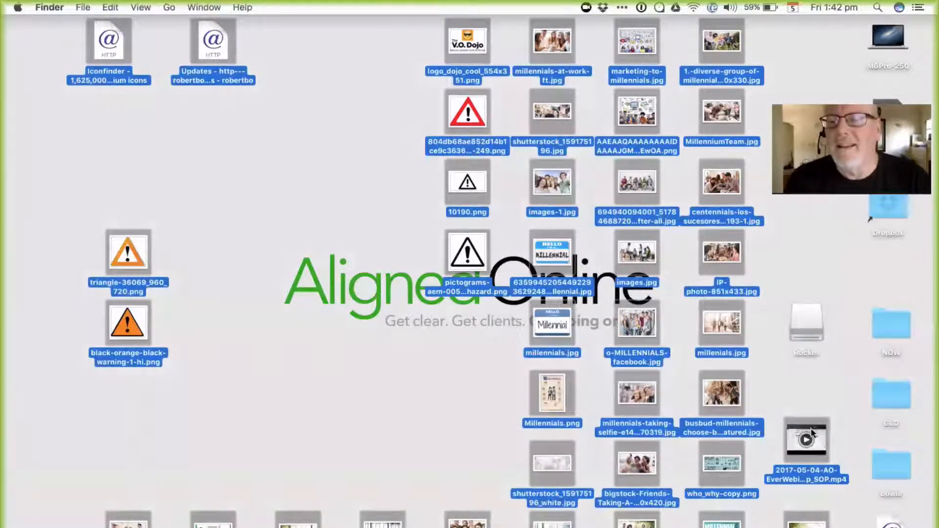
pyautogui.moveTo(811, 434); pyautogui.dragTo(884, 321)
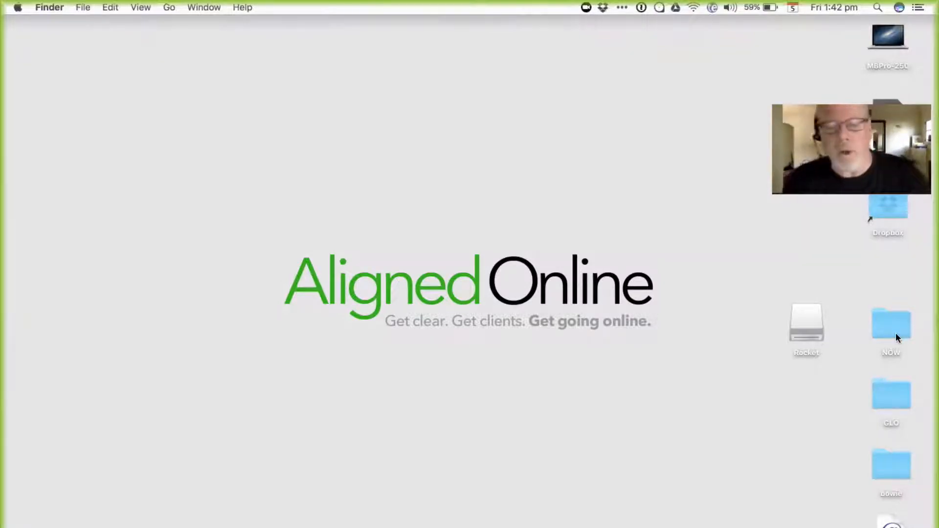
# Look in the alignedonline folder for the video "A|O - Adding Events with The Event Calendar WordPress Plugin.mp4" using a new Finder window.
pyautogui.moveTo(929, 213)
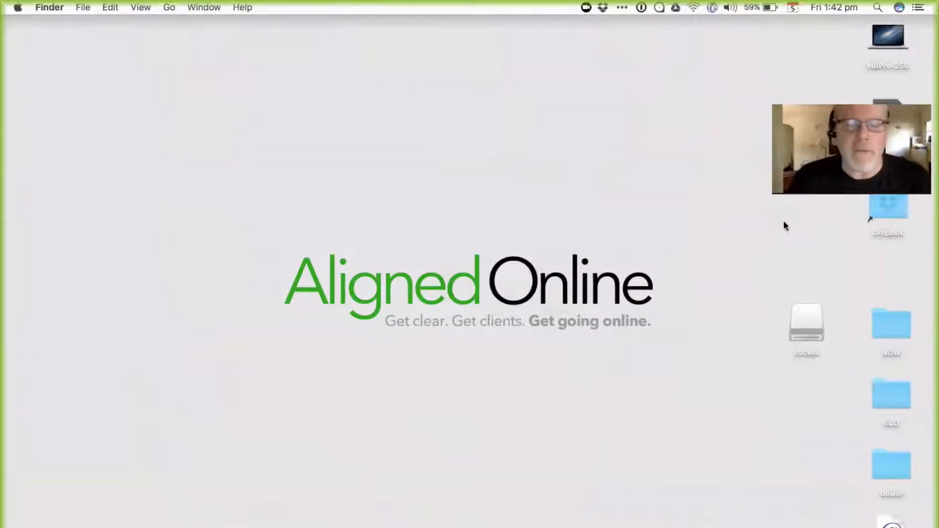
pyautogui.press('super+n')
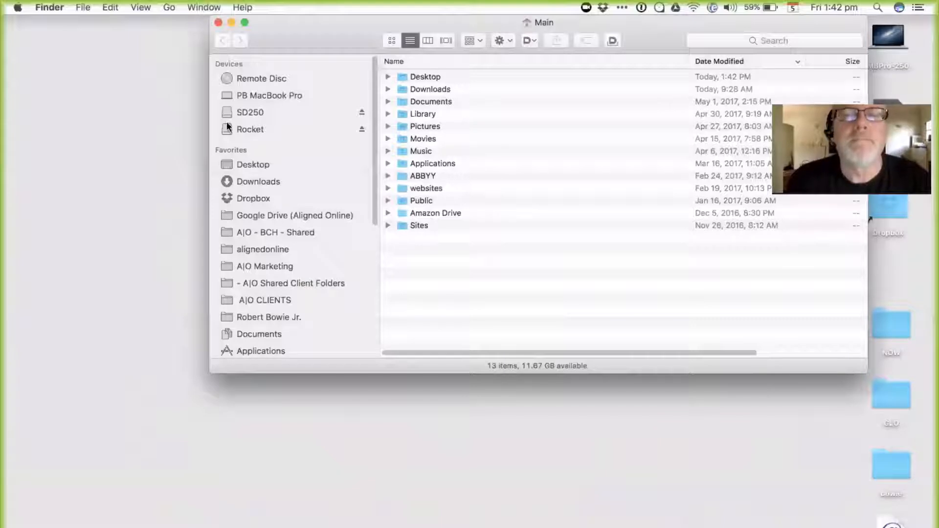
pyautogui.click(292, 216)
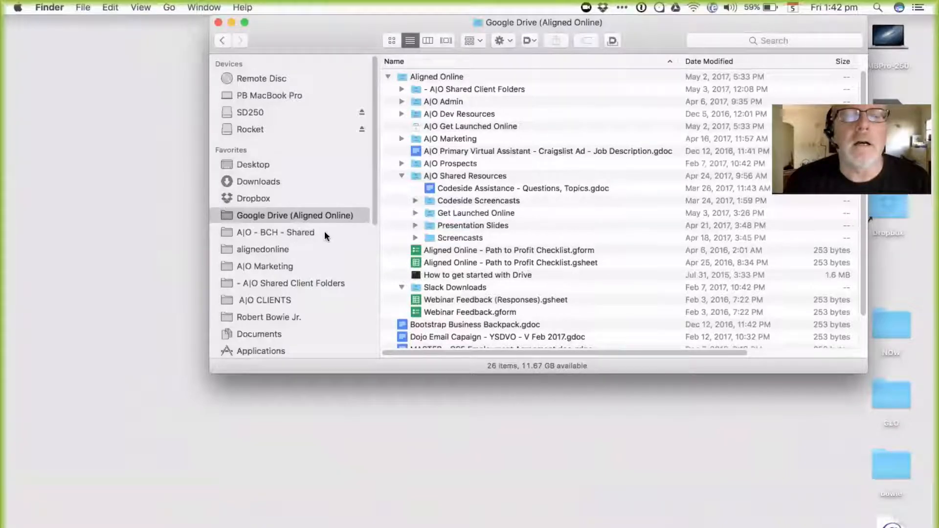
pyautogui.click(304, 249)
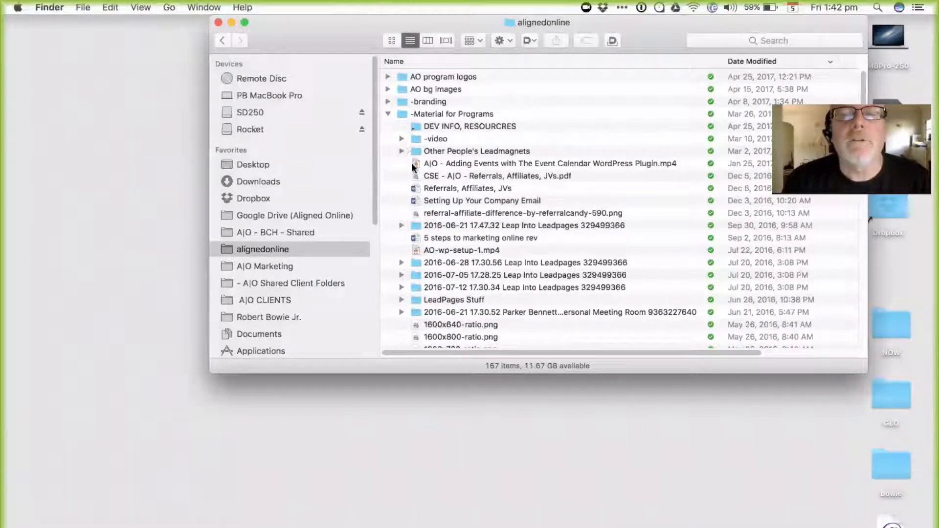
pyautogui.moveTo(488, 162)
pyautogui.mouseDown()
pyautogui.moveTo(926, 338)
pyautogui.moveTo(927, 375)
pyautogui.moveTo(499, 192)
pyautogui.moveTo(489, 169)
pyautogui.mouseUp()
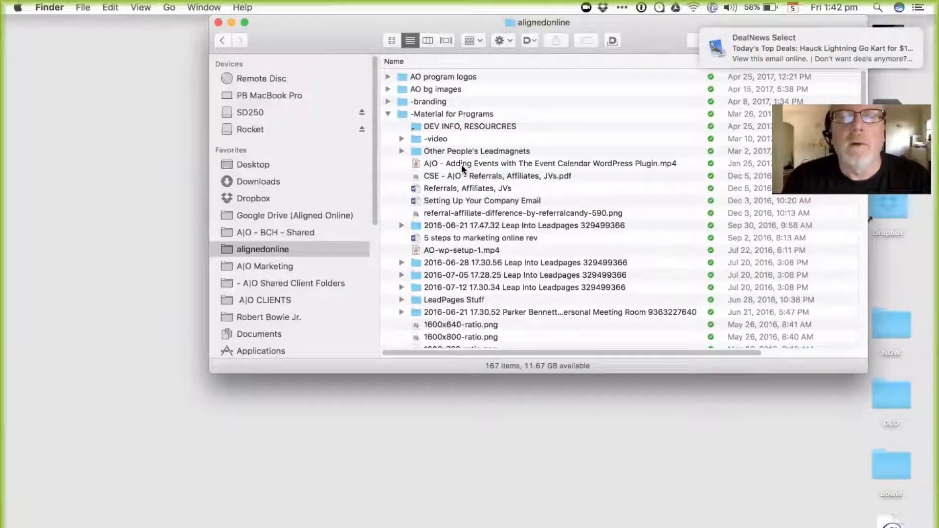
# Launch ScreenFlow and create a new empty document.
pyautogui.hotkey('alt', 'space')
pyautogui.write('sc')
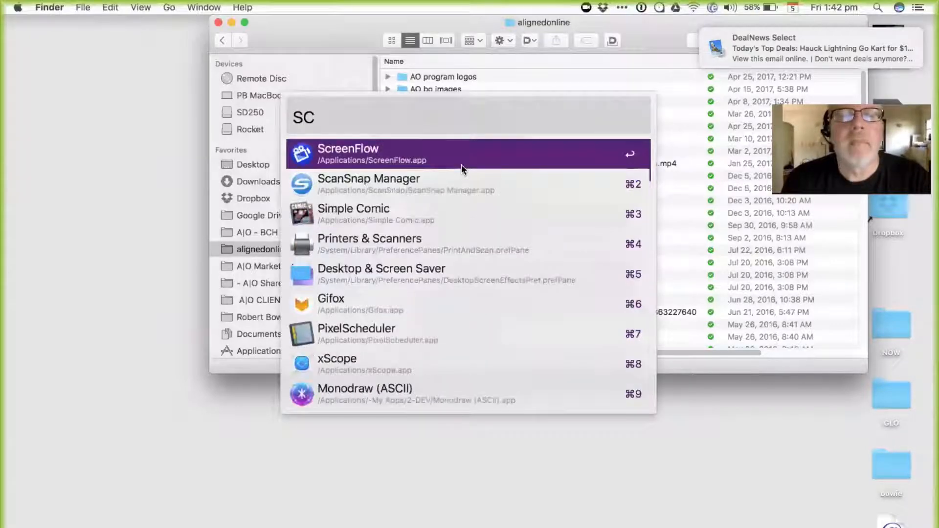
pyautogui.press('Return')
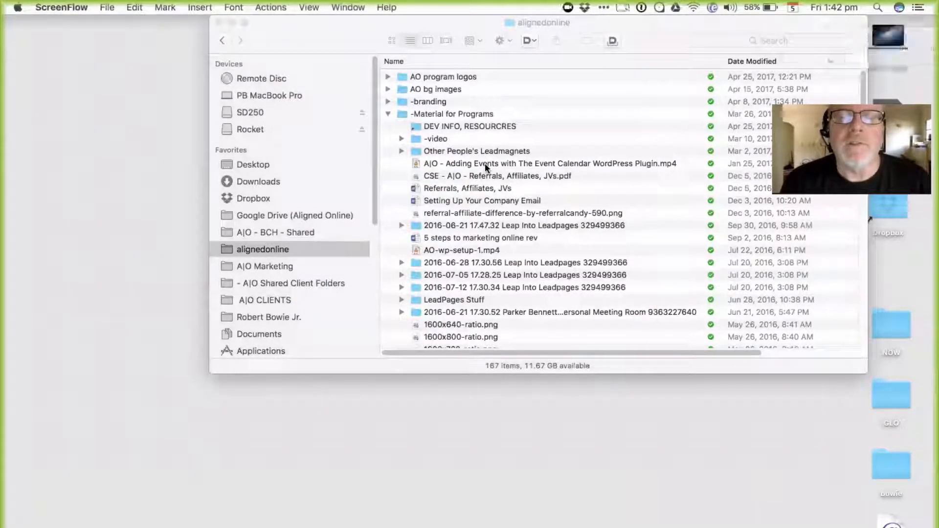
pyautogui.click(512, 318)
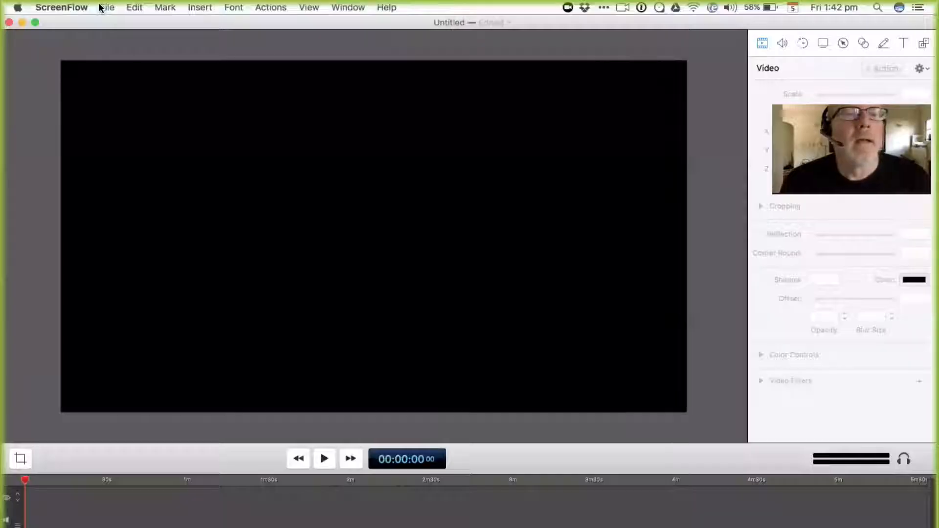
pyautogui.click(101, 7)
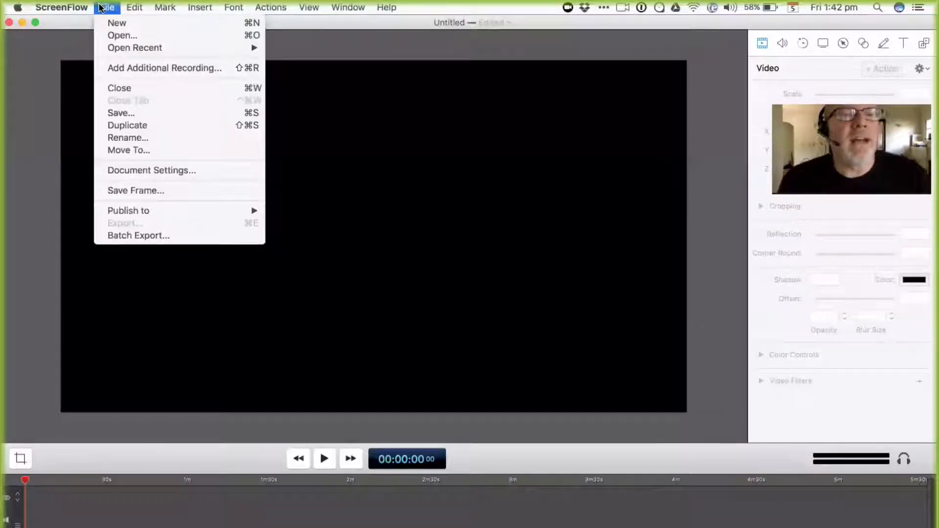
pyautogui.moveTo(66, 6)
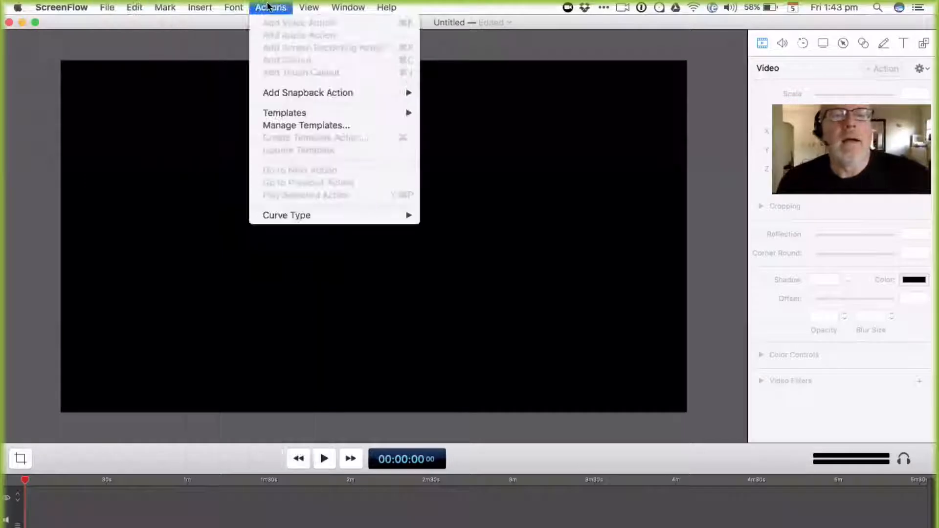
pyautogui.moveTo(111, 6)
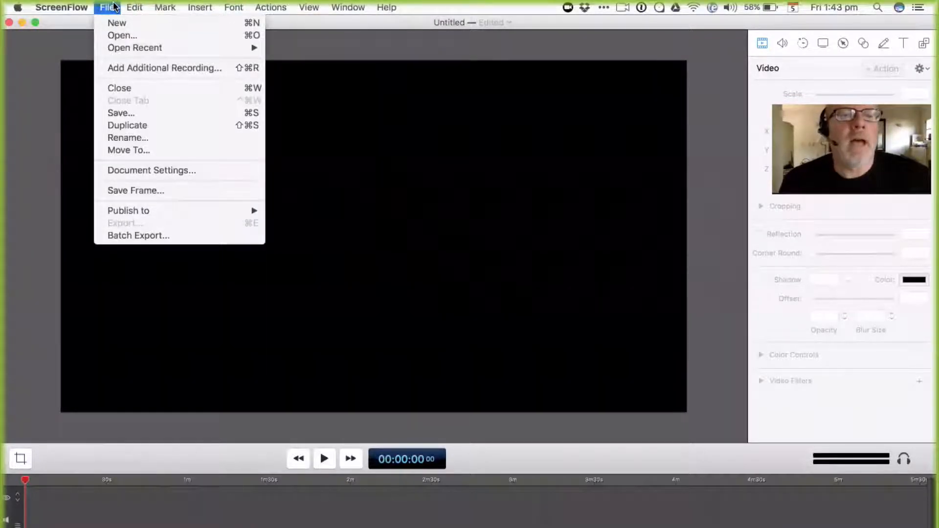
pyautogui.click(113, 6)
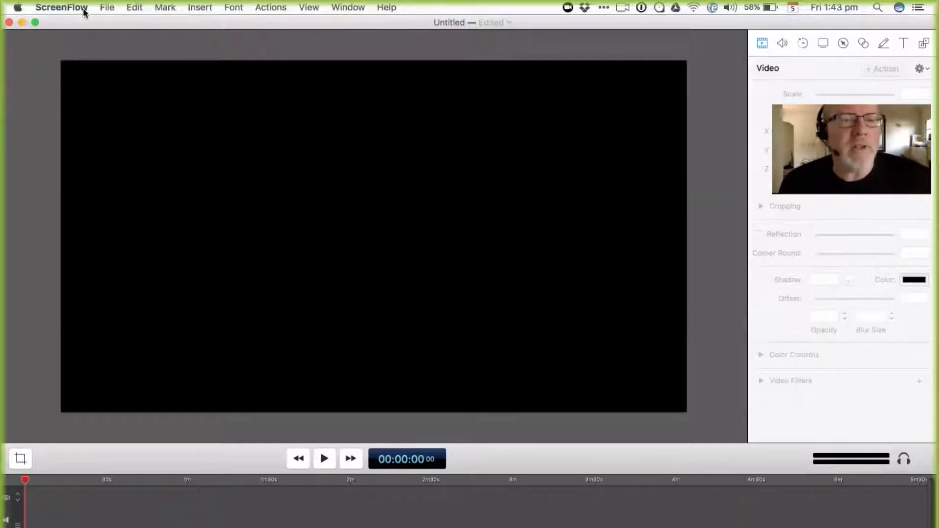
# Insert "A|O - Adding Events with The Event Calendar WordPress Plugin.mp4" into the project from the -Material for Programs folder in alignedonline.
pyautogui.click(264, 6)
pyautogui.moveTo(200, 7)
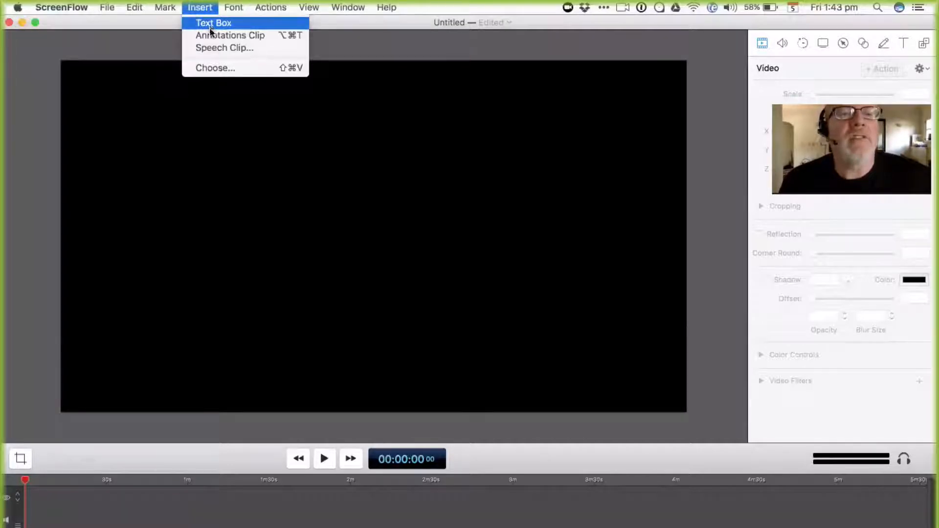
pyautogui.click(211, 69)
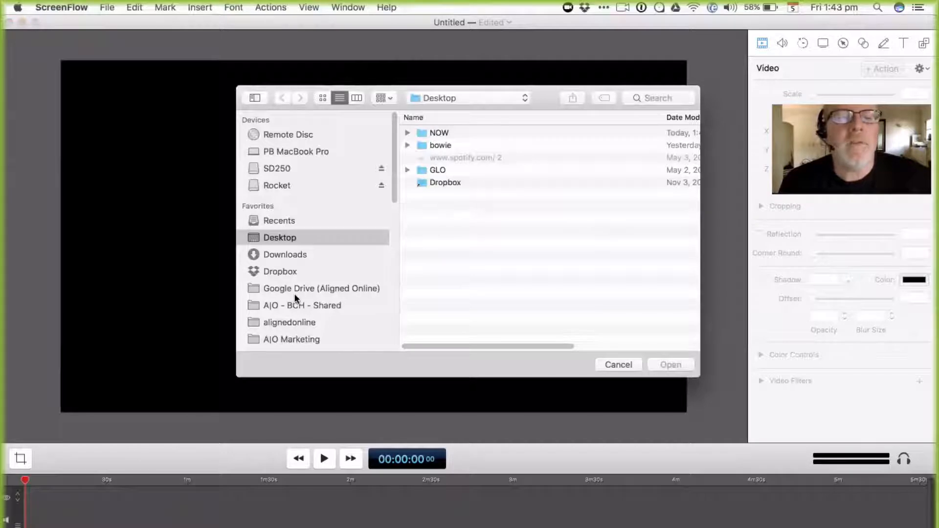
pyautogui.click(313, 322)
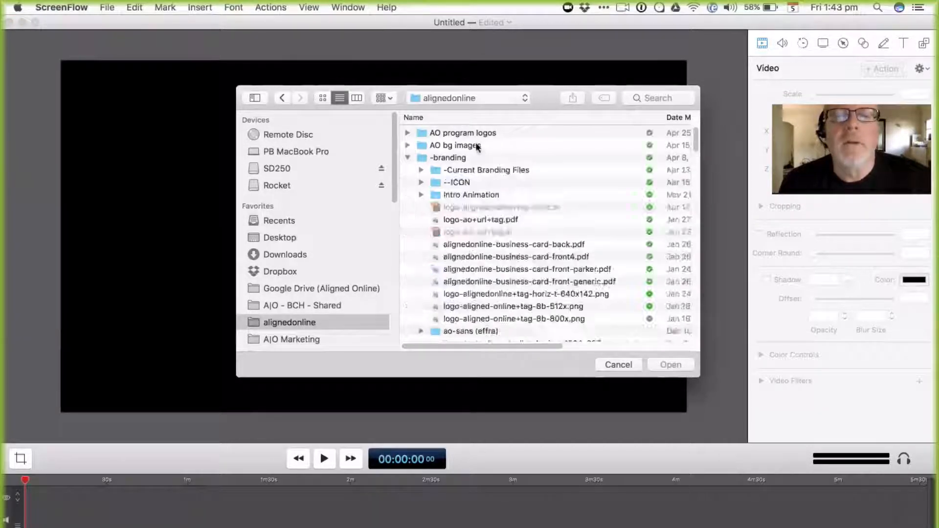
pyautogui.scroll(-10, 508, 253)
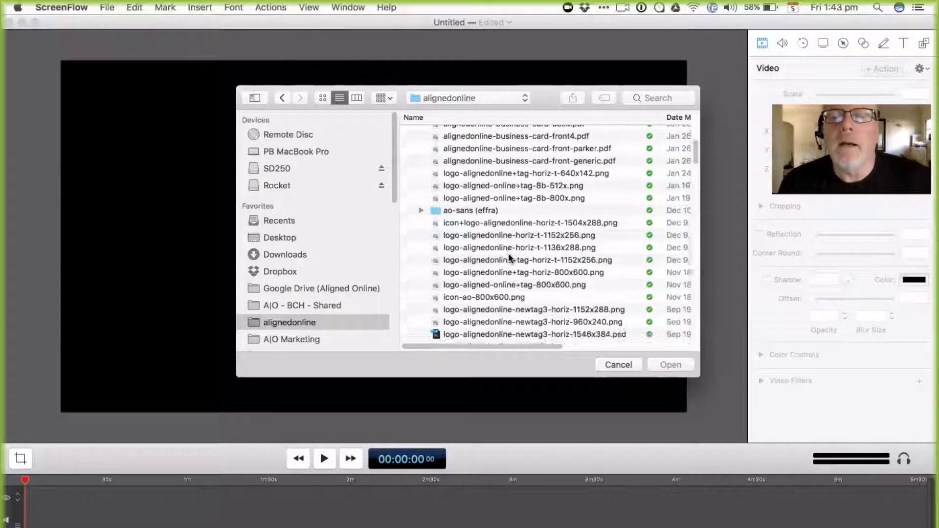
pyautogui.scroll(-1, 509, 258)
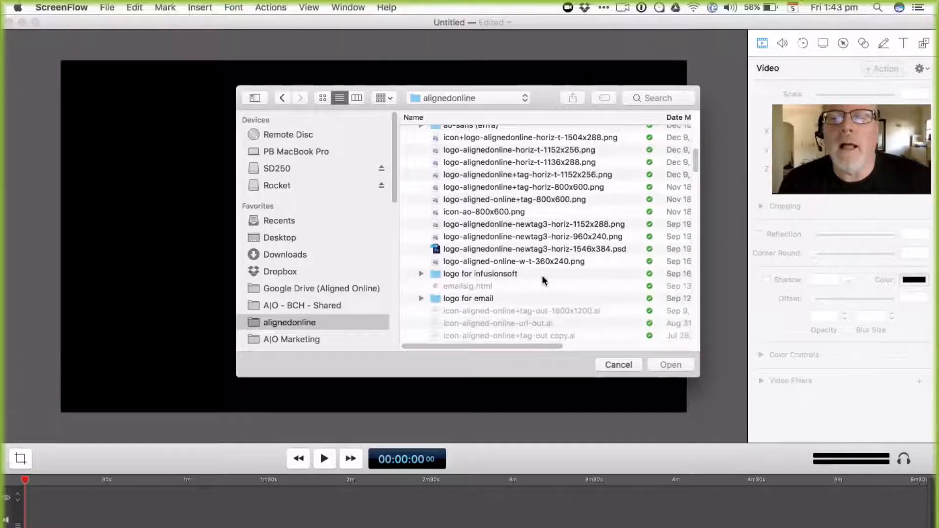
pyautogui.scroll(-15, 542, 280)
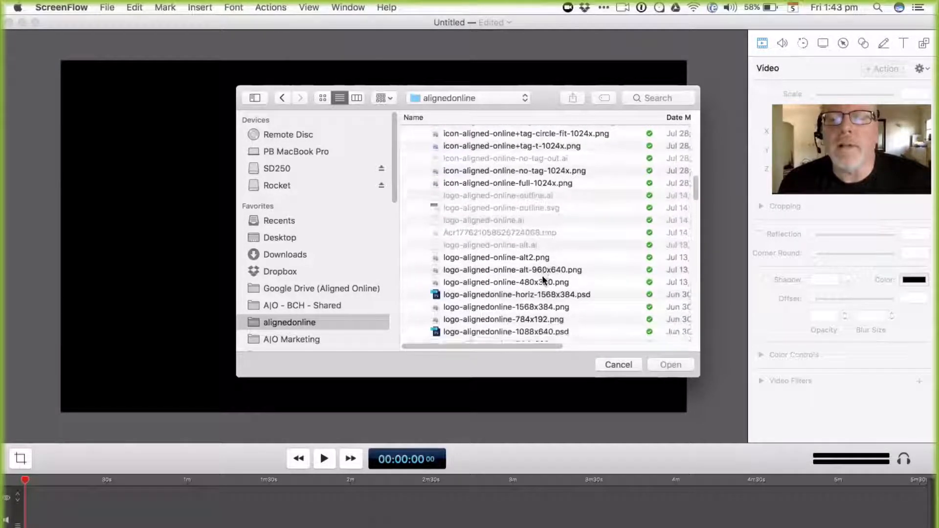
pyautogui.scroll(20, 542, 275)
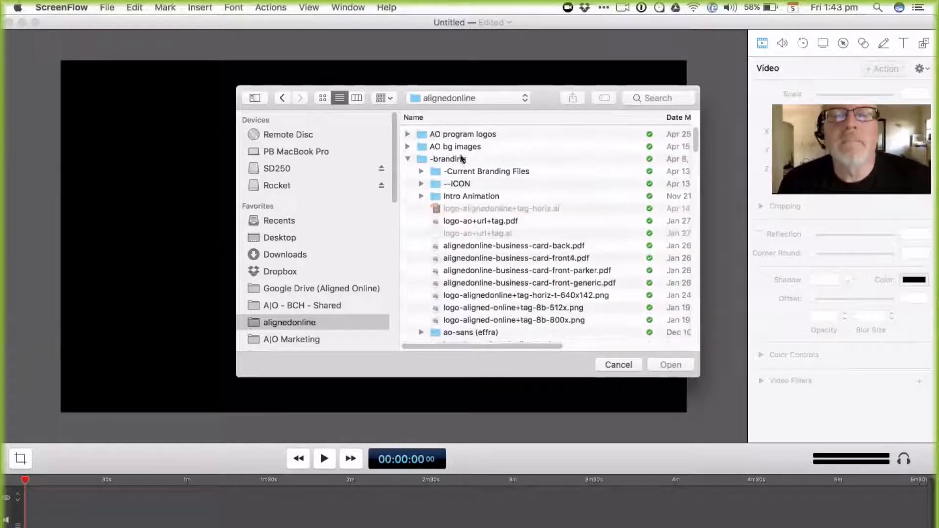
pyautogui.click(401, 153)
pyautogui.click(407, 158)
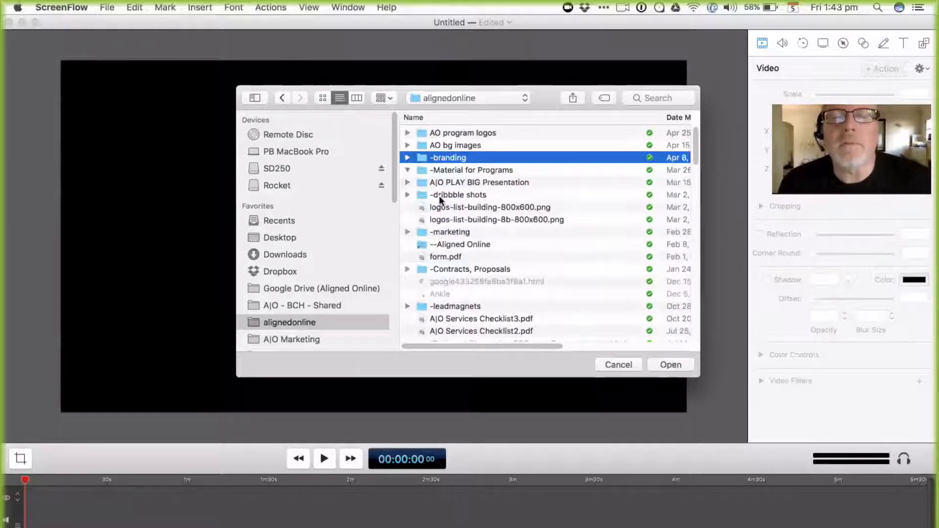
pyautogui.click(528, 219)
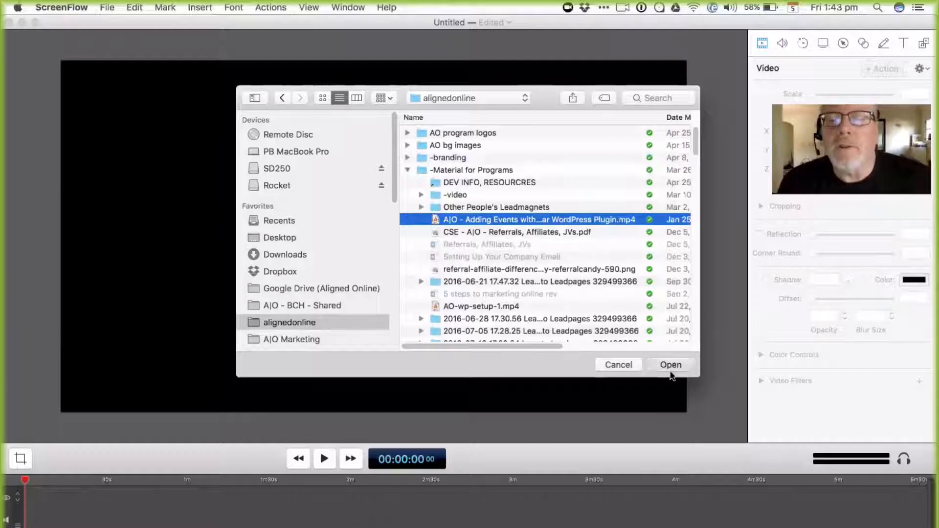
pyautogui.click(671, 371)
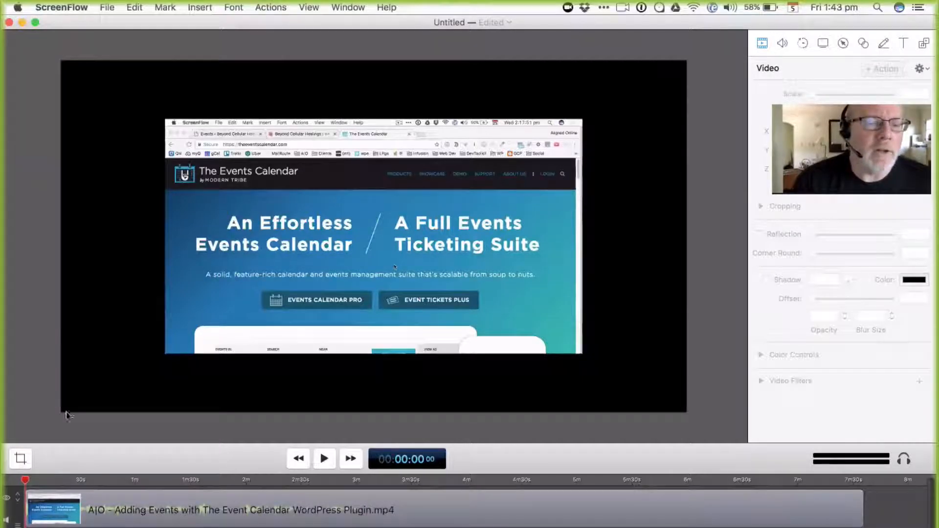
# Browse to the 2015 photo folder in Pictures to choose an image to insert into the ScreenFlow project.
pyautogui.moveTo(35, 480); pyautogui.dragTo(8, 521)
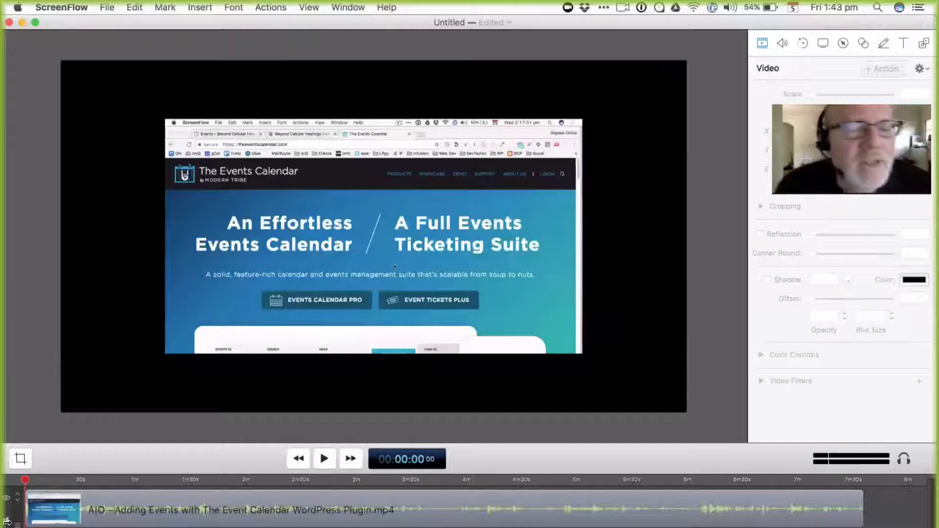
pyautogui.click(201, 7)
pyautogui.click(219, 68)
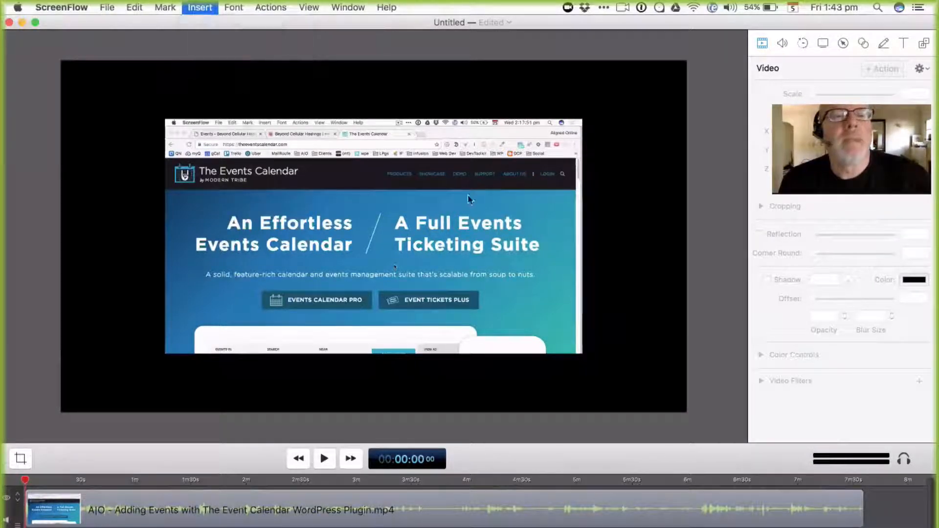
pyautogui.scroll(-3, 313, 254)
pyautogui.scroll(-5, 307, 268)
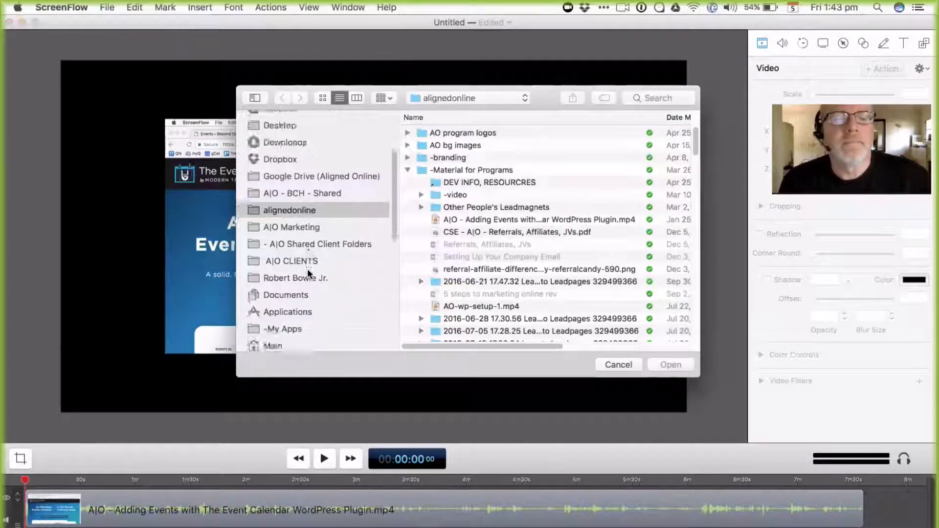
pyautogui.scroll(-8, 307, 332)
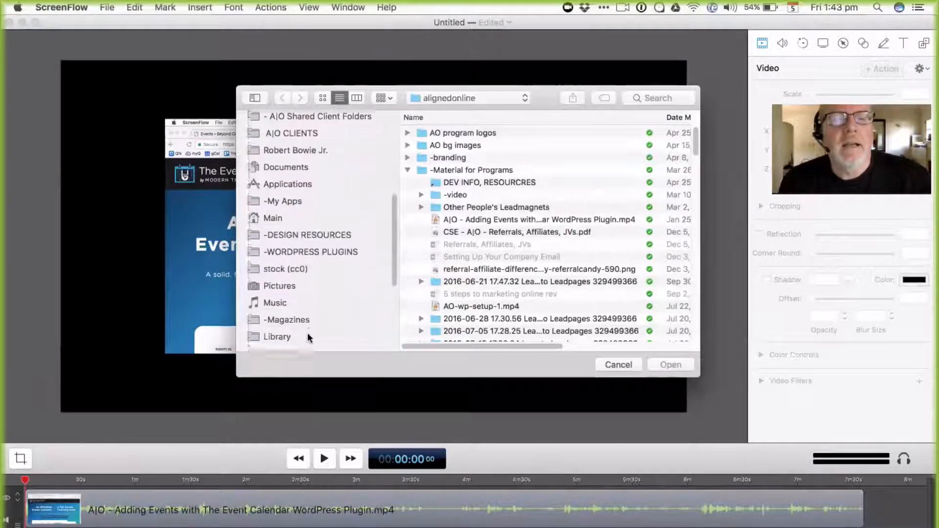
pyautogui.click(289, 227)
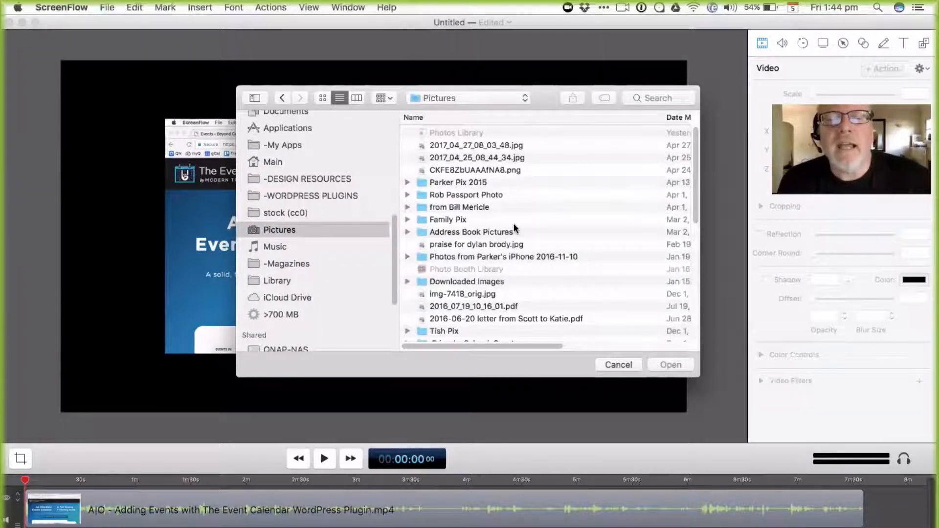
pyautogui.click(407, 182)
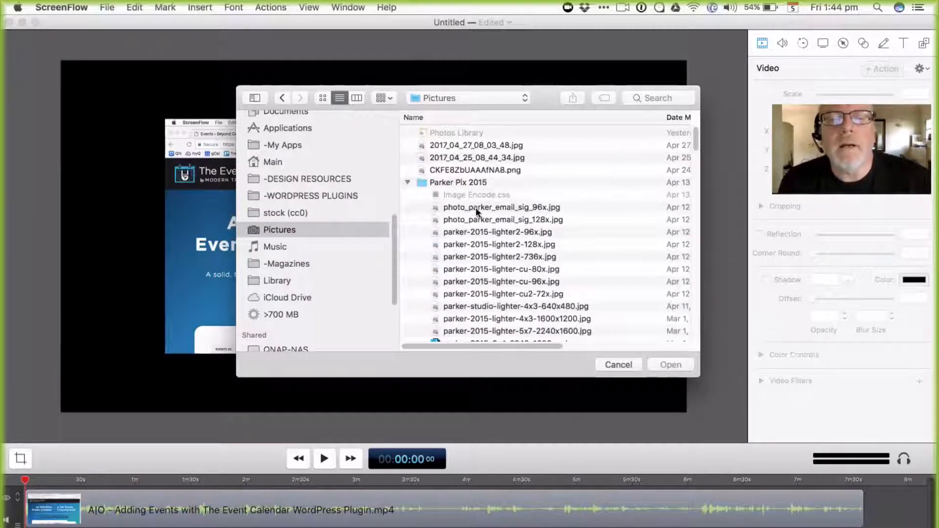
# Insert the lighter-5x7-2240x1600.jpg version of the 2015 portrait photo into the project.
pyautogui.click(476, 208)
pyautogui.click(519, 307)
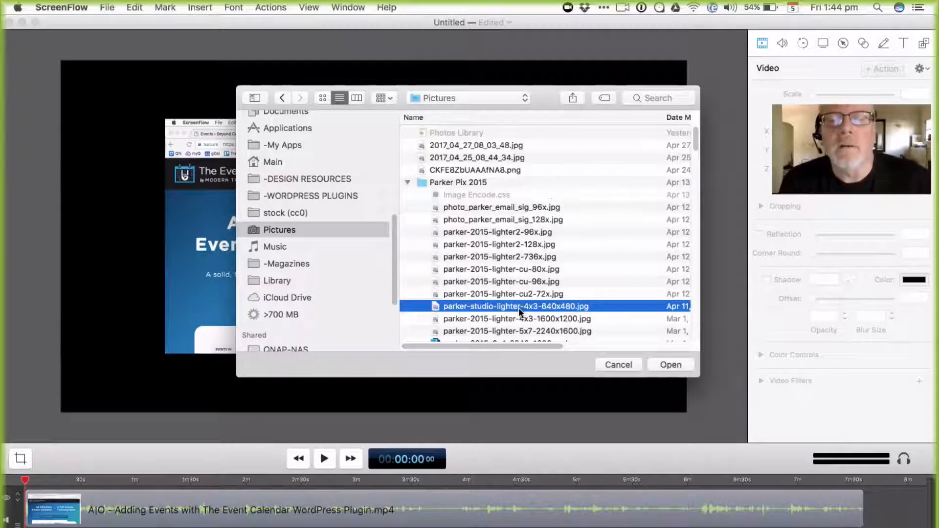
pyautogui.press('space')
pyautogui.press('space')
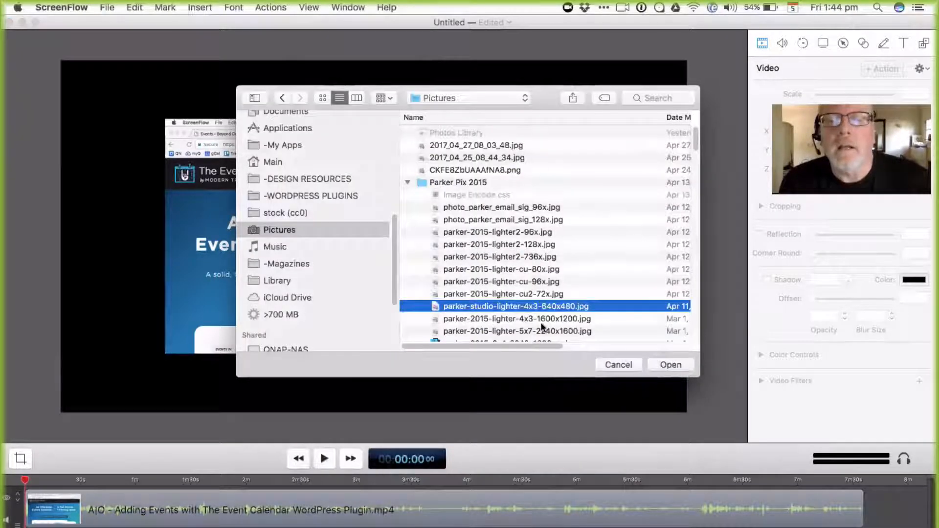
pyautogui.scroll(-2, 540, 323)
pyautogui.click(556, 305)
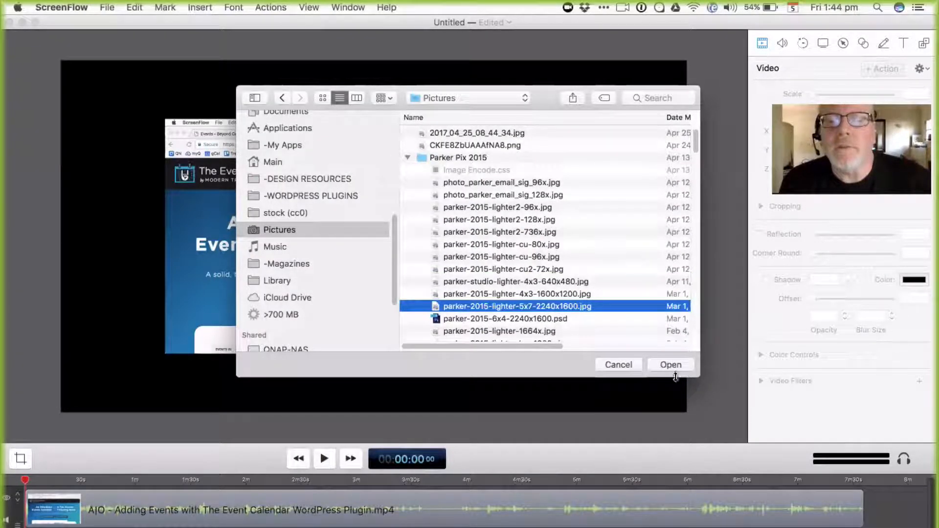
pyautogui.click(673, 363)
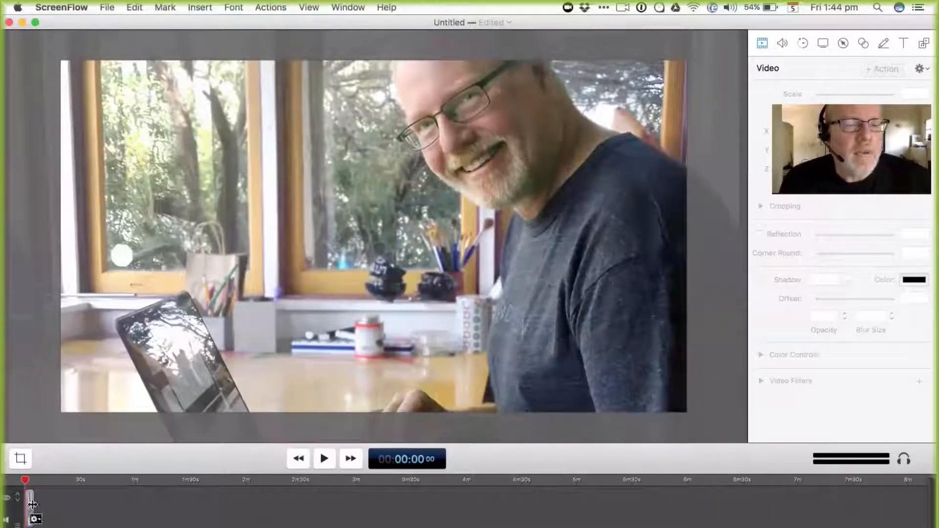
# Extend the photo clip to the end of the event calendar video and shift the photo down so the whole head shows in the frame.
pyautogui.moveTo(34, 509); pyautogui.dragTo(862, 510)
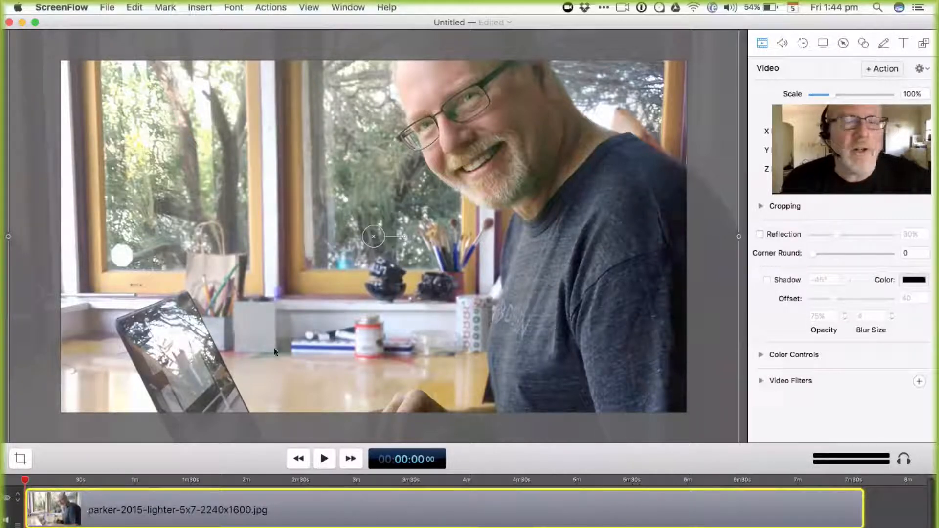
pyautogui.moveTo(328, 238)
pyautogui.mouseDown()
pyautogui.moveTo(326, 319)
pyautogui.moveTo(327, 306)
pyautogui.mouseUp()
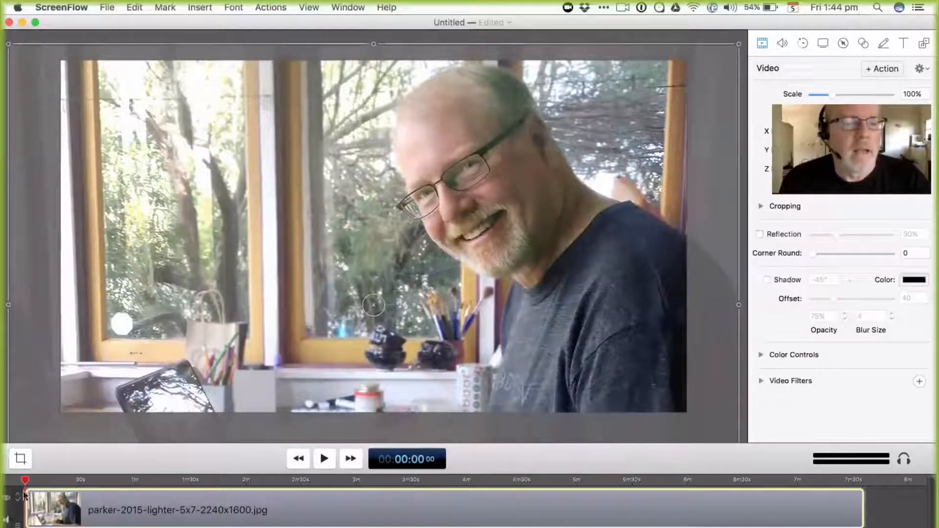
# Play the opening seconds, sample several points along the timeline with the photo in view, and return the playhead to the start.
pyautogui.press('space')
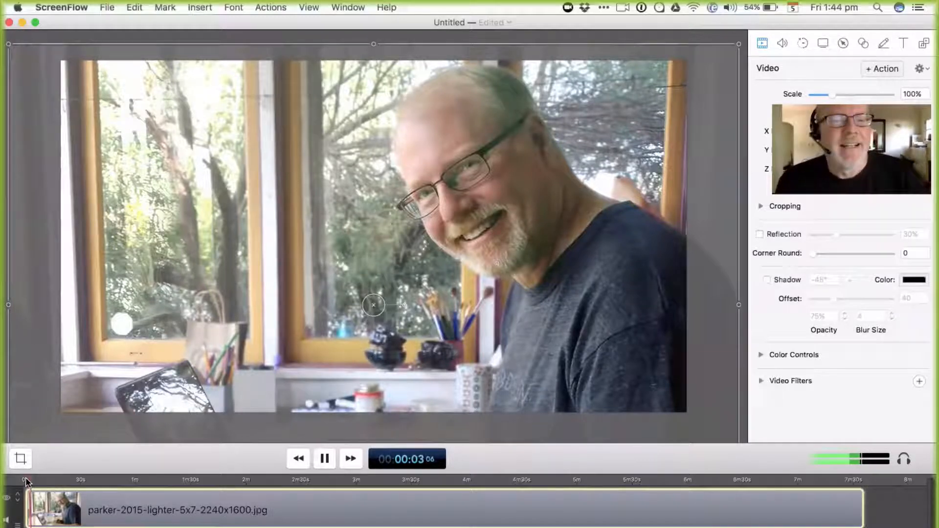
pyautogui.press('space')
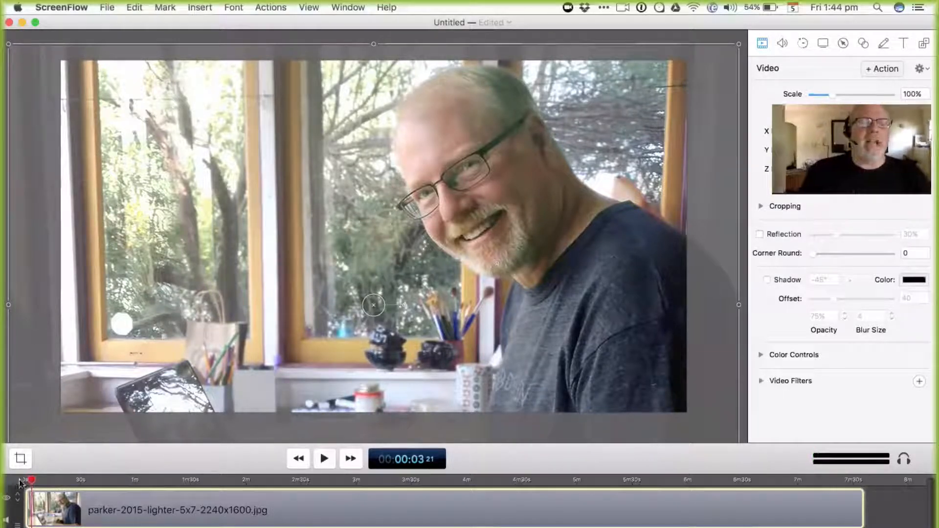
pyautogui.click(105, 479)
pyautogui.click(179, 479)
pyautogui.click(468, 480)
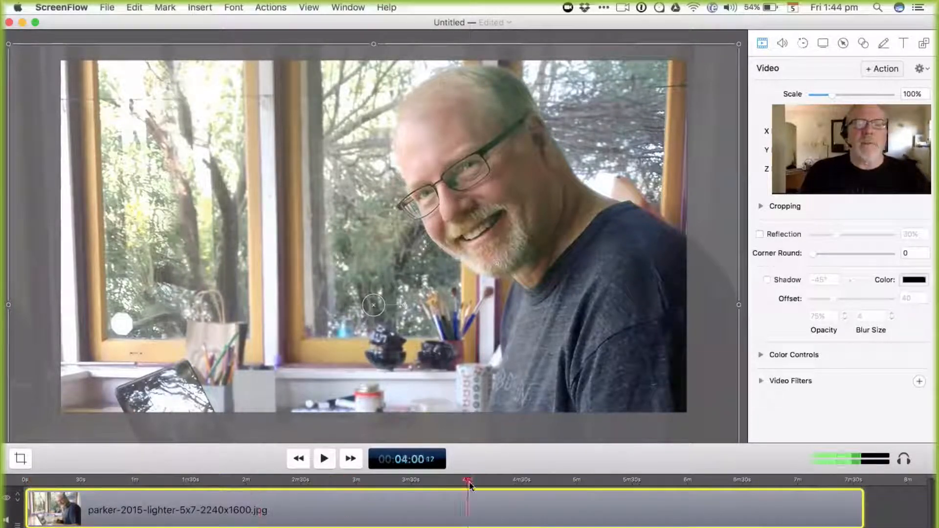
pyautogui.click(580, 479)
pyautogui.moveTo(640, 458); pyautogui.dragTo(24, 477)
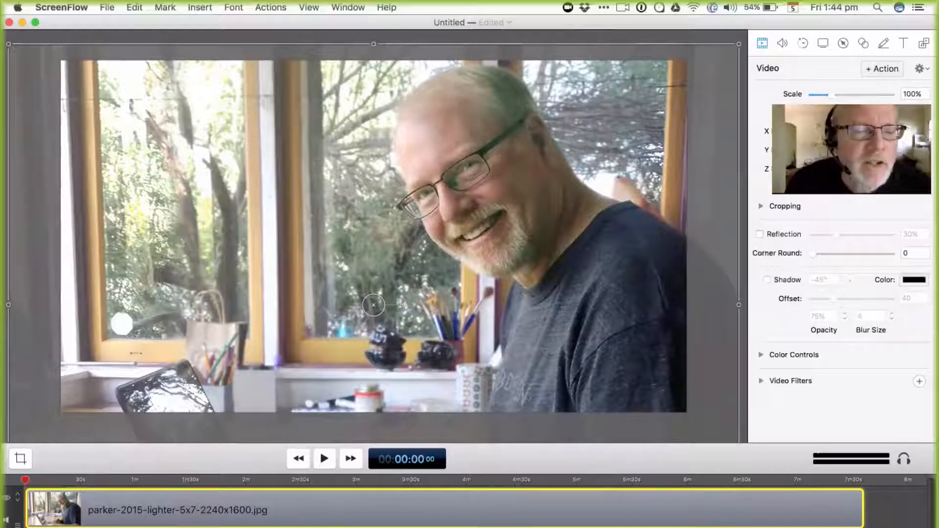
# Switch to Chrome, capture a screenshot of the beyondcellularhealings.com homepage in an enlarged window, and close the window.
pyautogui.moveTo(98, 508)
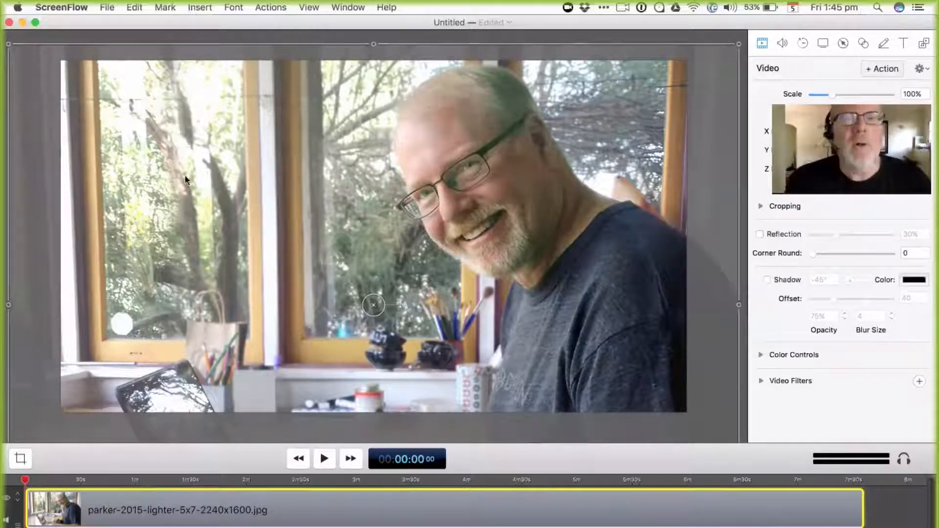
pyautogui.moveTo(932, 94)
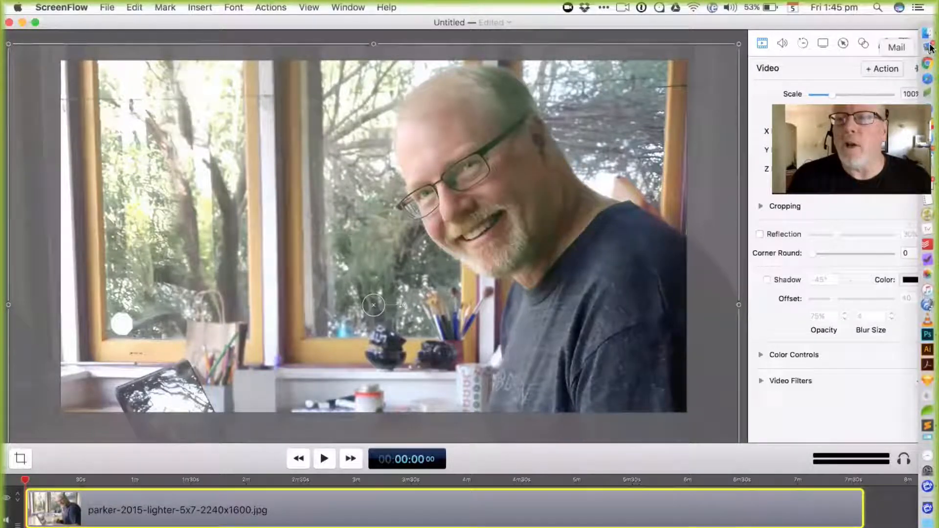
pyautogui.click(926, 62)
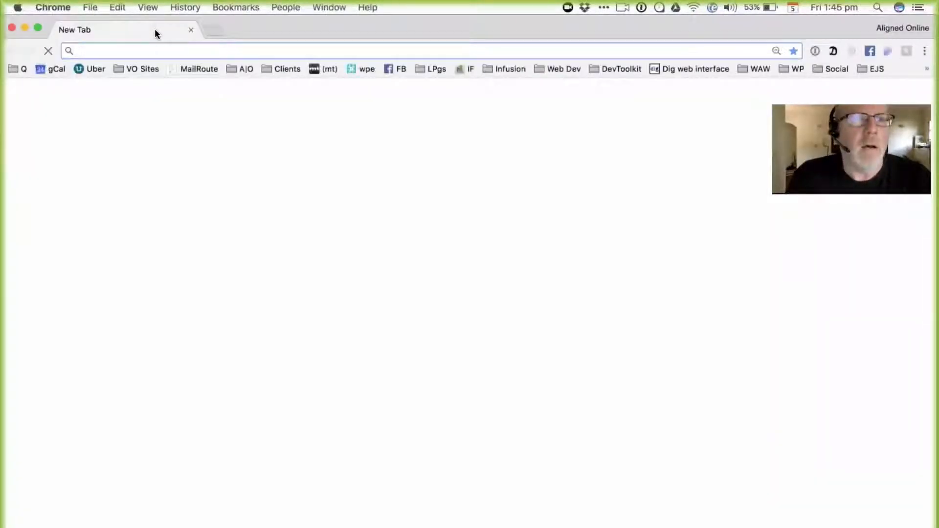
pyautogui.write('beyondcellularhealings.com')
pyautogui.press('Return')
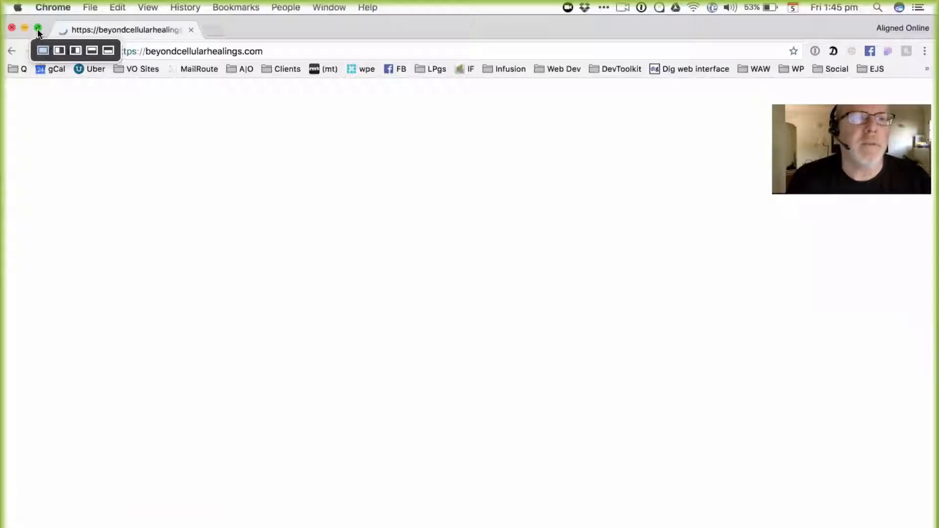
pyautogui.click(37, 29)
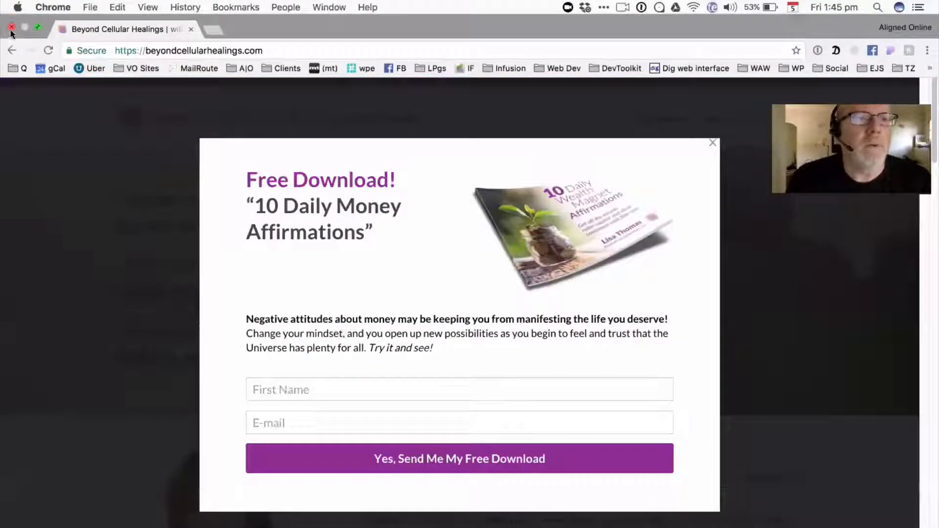
pyautogui.click(12, 33)
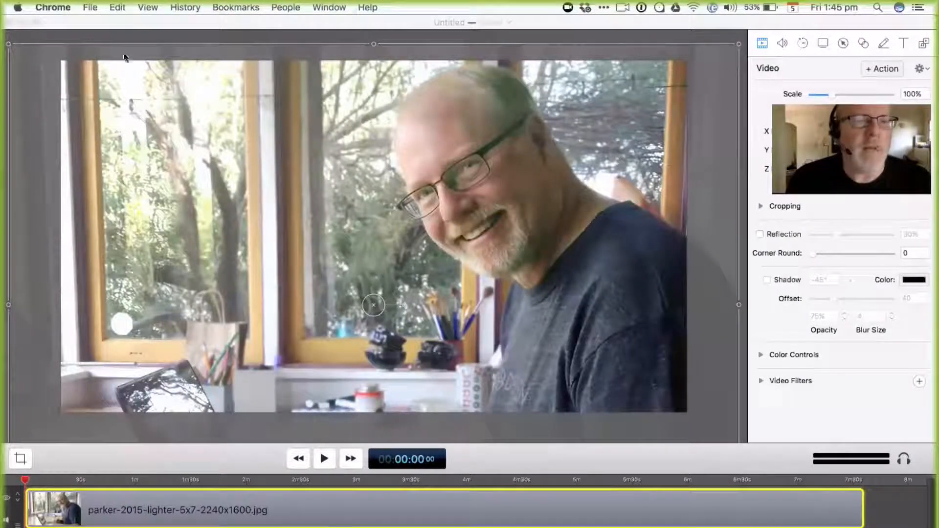
# Switch back to ScreenFlow and insert "Screenshot 2017-05-05 13.45.33" from the Screenshots folder in Dropbox.
pyautogui.click(75, 7)
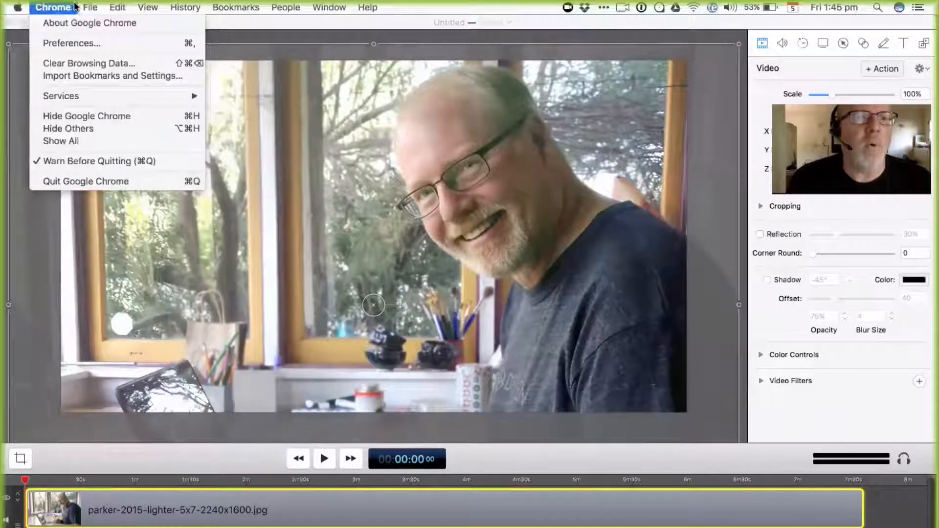
pyautogui.moveTo(243, 7)
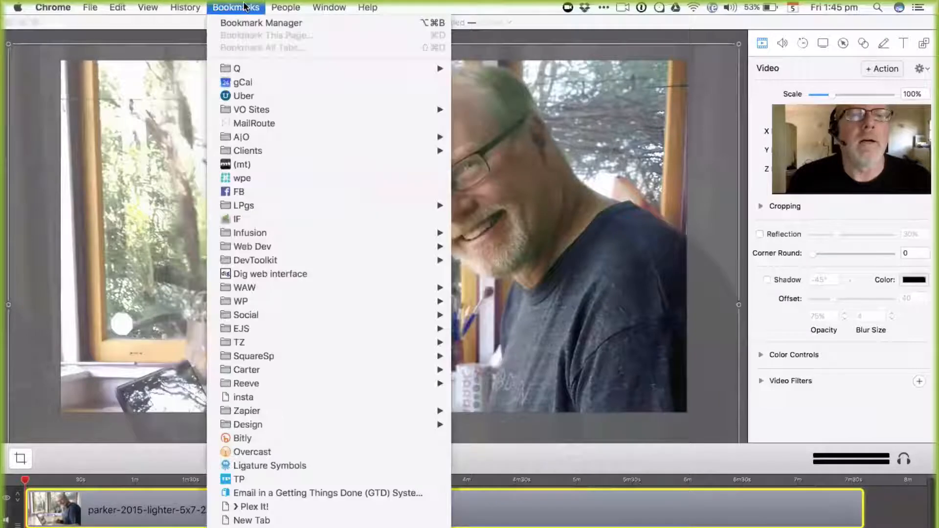
pyautogui.click(178, 151)
pyautogui.click(200, 7)
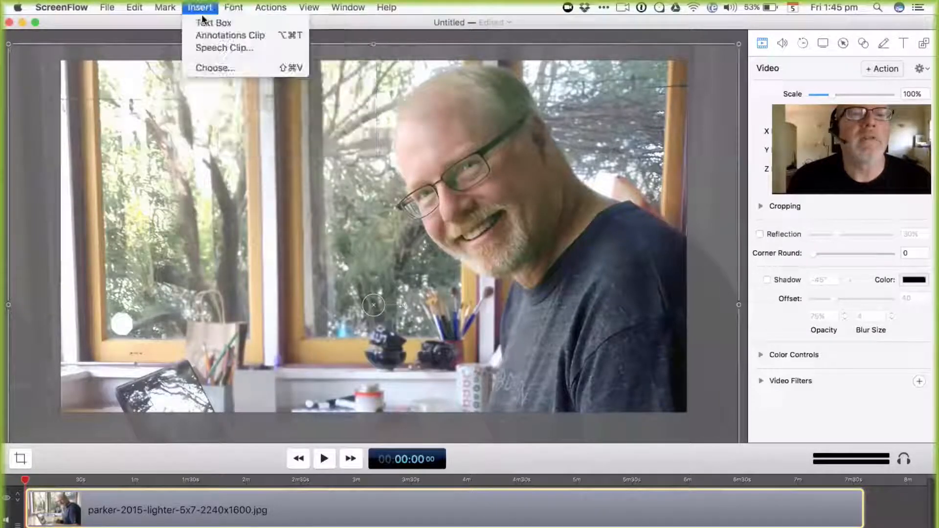
pyautogui.click(209, 67)
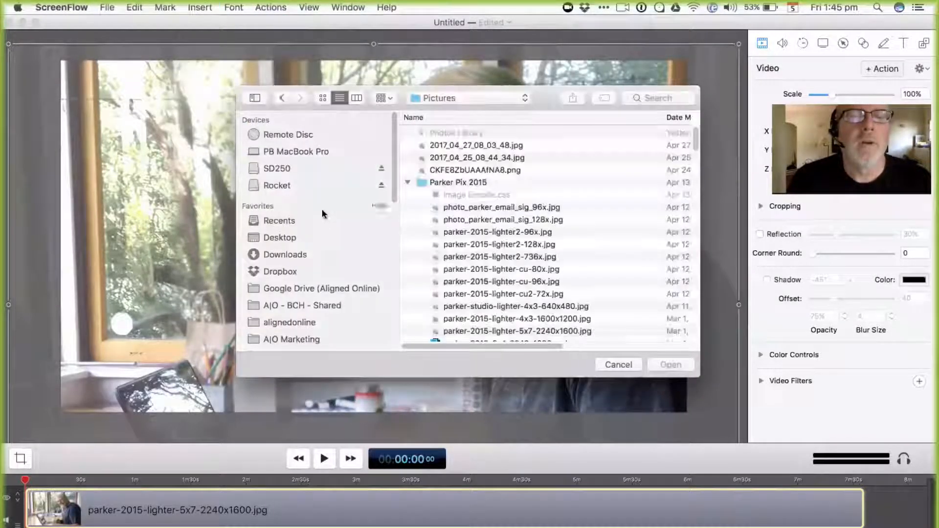
pyautogui.click(308, 271)
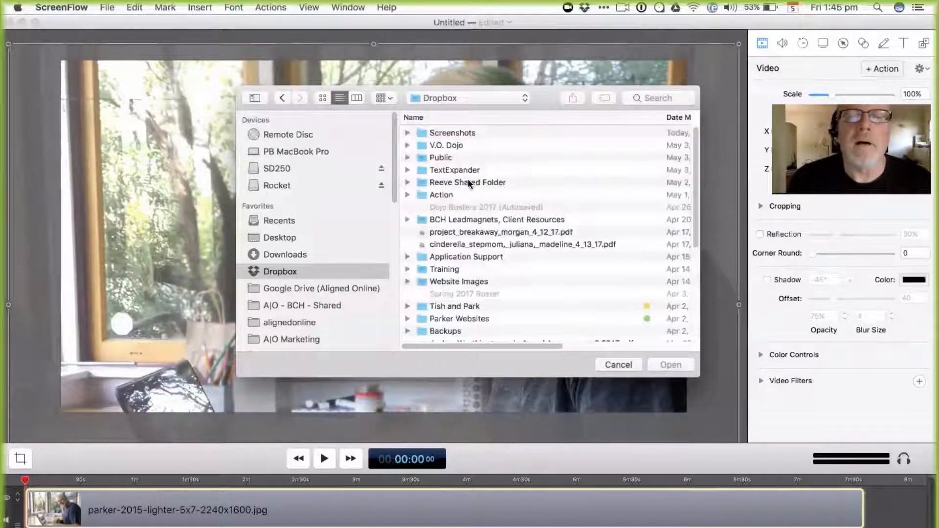
pyautogui.click(461, 132)
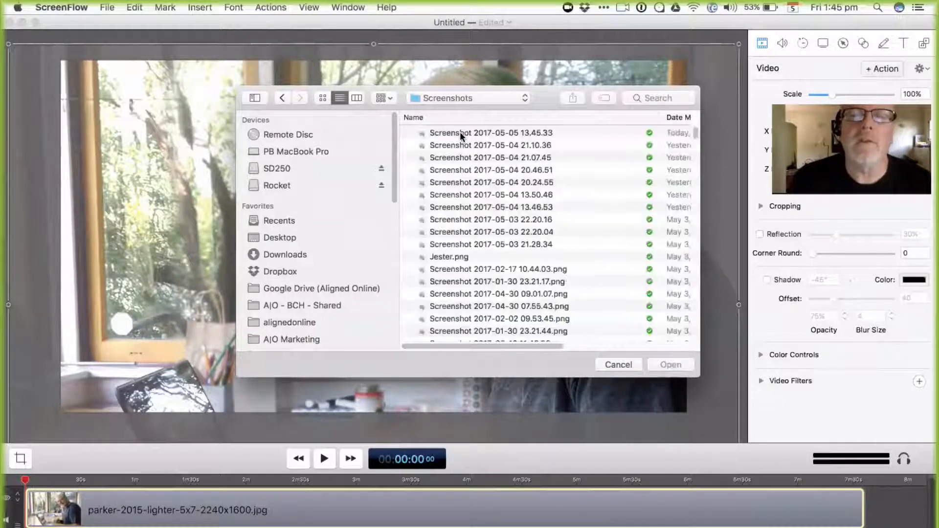
pyautogui.click(460, 131)
pyautogui.click(670, 366)
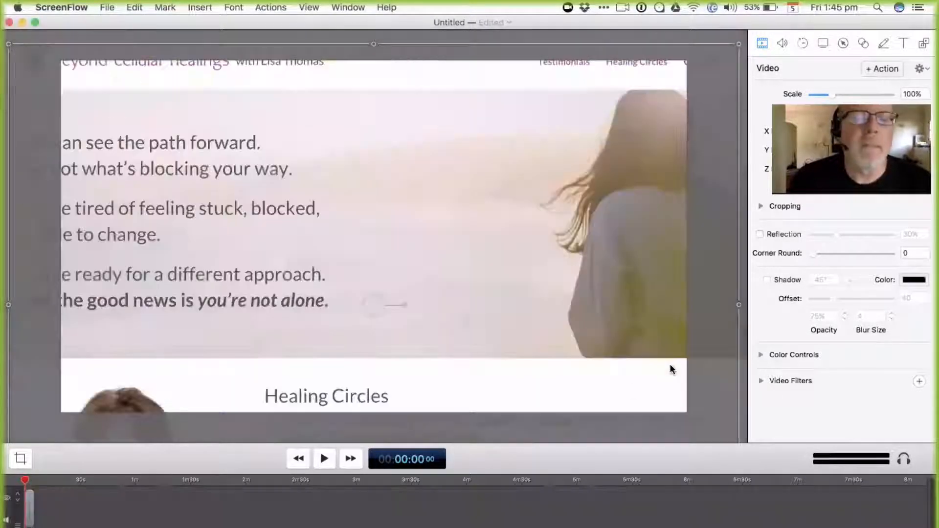
# Lengthen the screenshot clip to about 1 min 31 s and position it to start about 10 seconds into the timeline.
pyautogui.moveTo(30, 507); pyautogui.dragTo(217, 510)
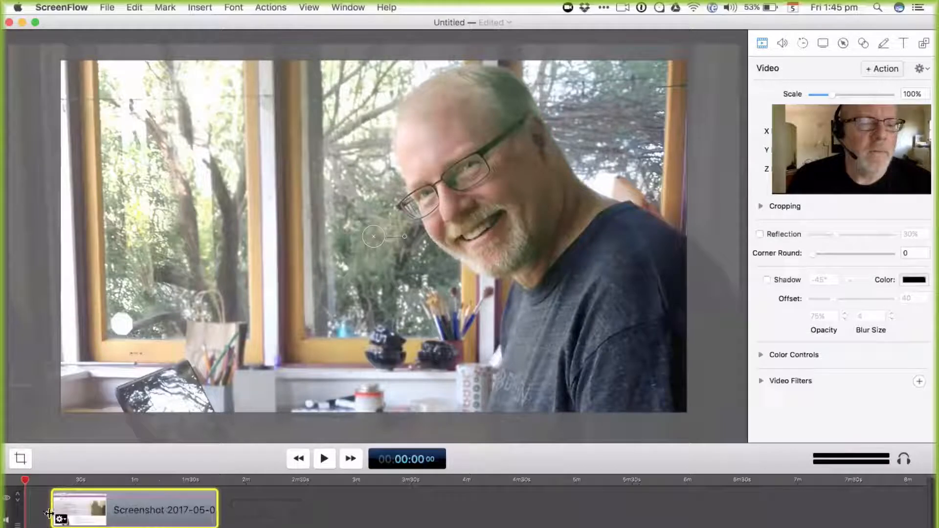
pyautogui.doubleClick(71, 500)
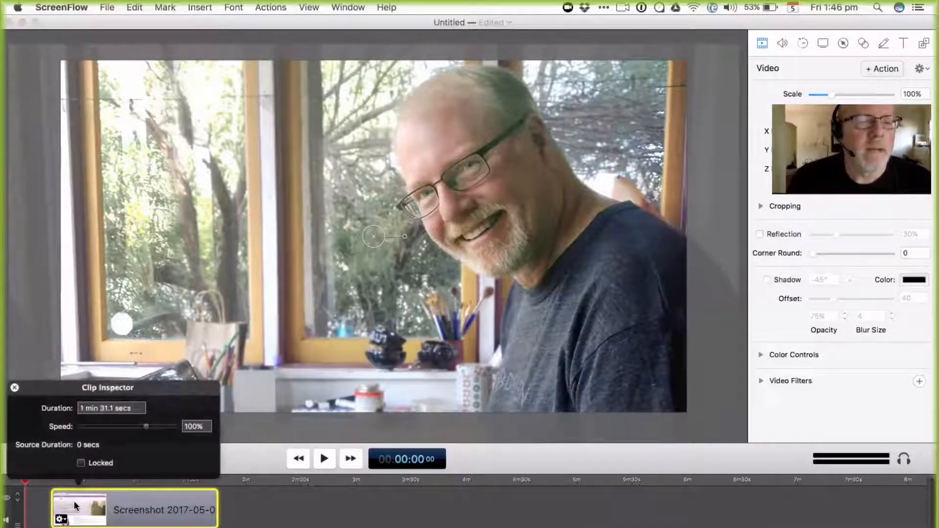
pyautogui.click(272, 499)
pyautogui.click(84, 510)
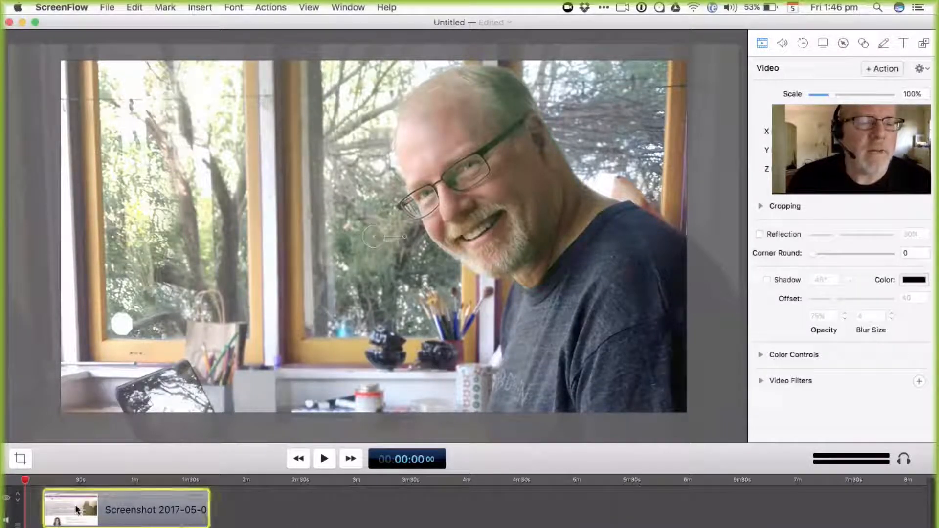
# Add starting and ending transitions to the screenshot clip and play the timeline through its opening transition.
pyautogui.rightClick(78, 509)
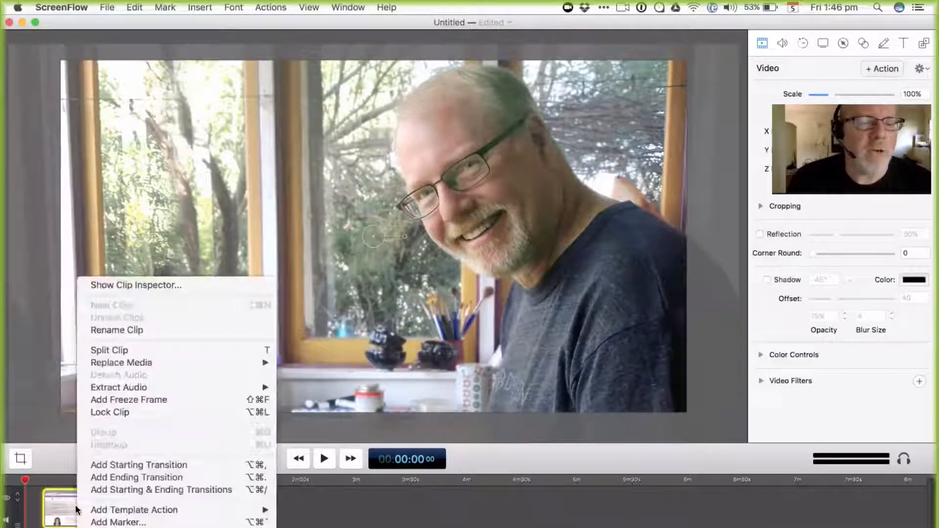
pyautogui.click(116, 490)
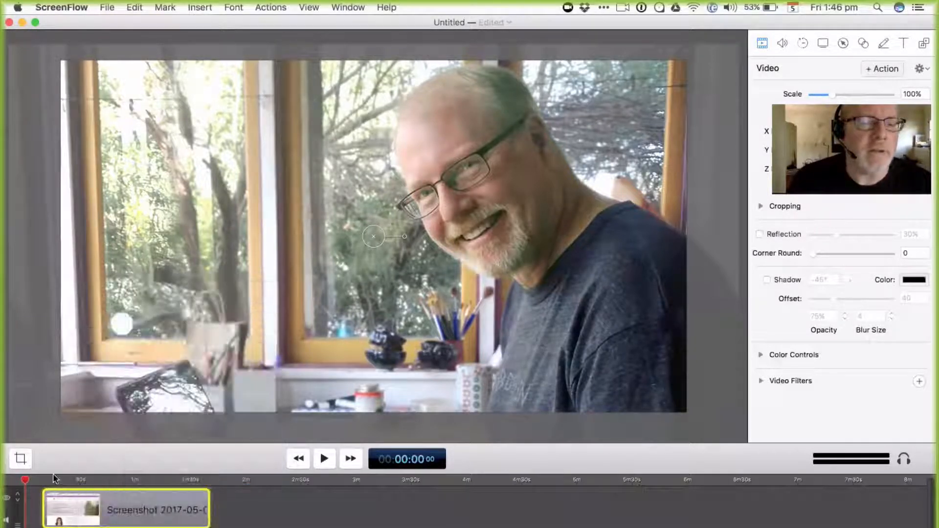
pyautogui.press('space')
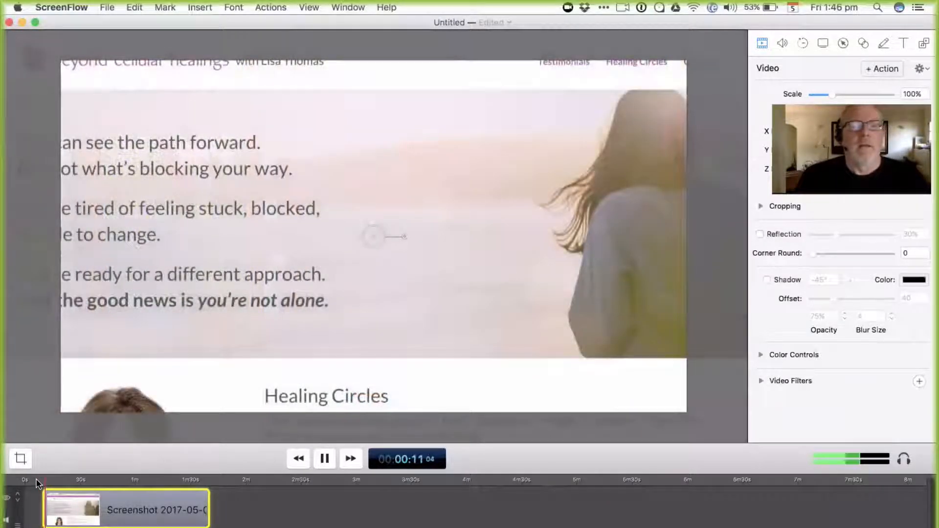
# Pause at about 39 seconds, scale the website screenshot to 69%, and reposition it to crop out the browser bars.
pyautogui.click(96, 481)
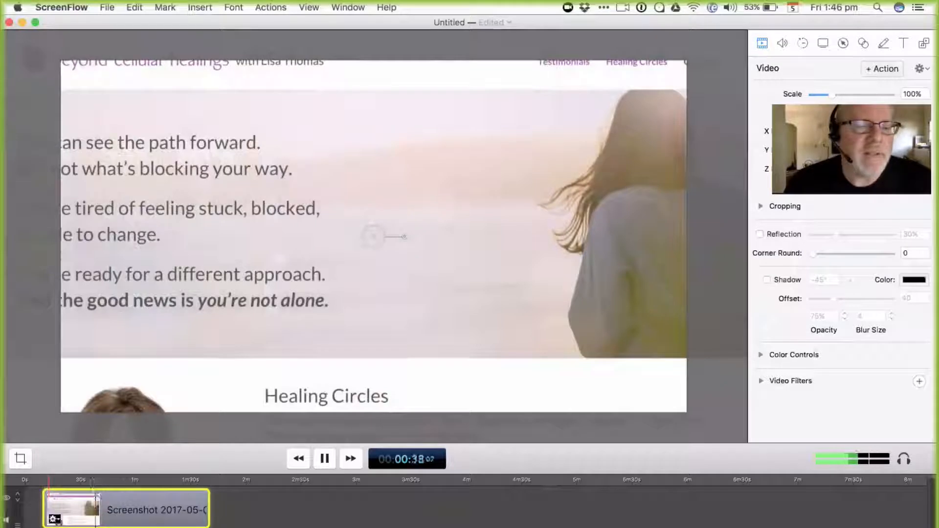
pyautogui.press('space')
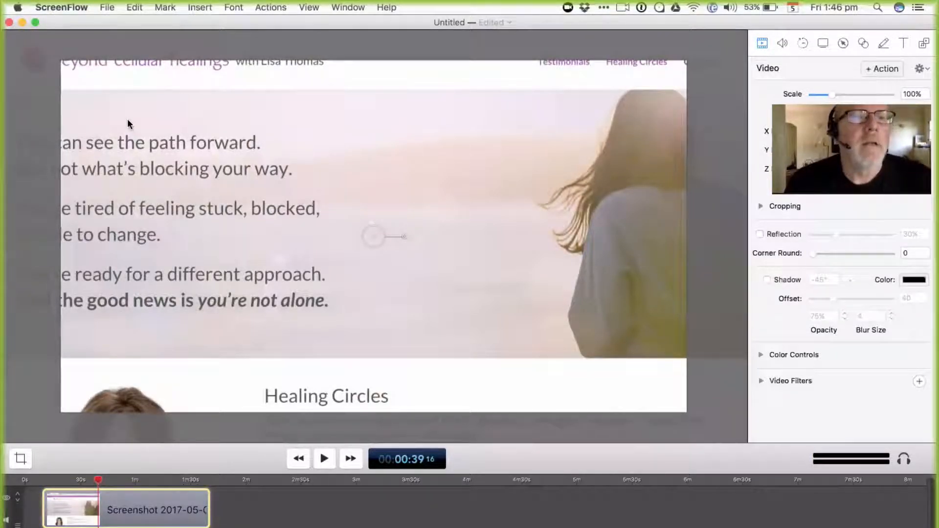
pyautogui.moveTo(186, 240); pyautogui.dragTo(350, 354)
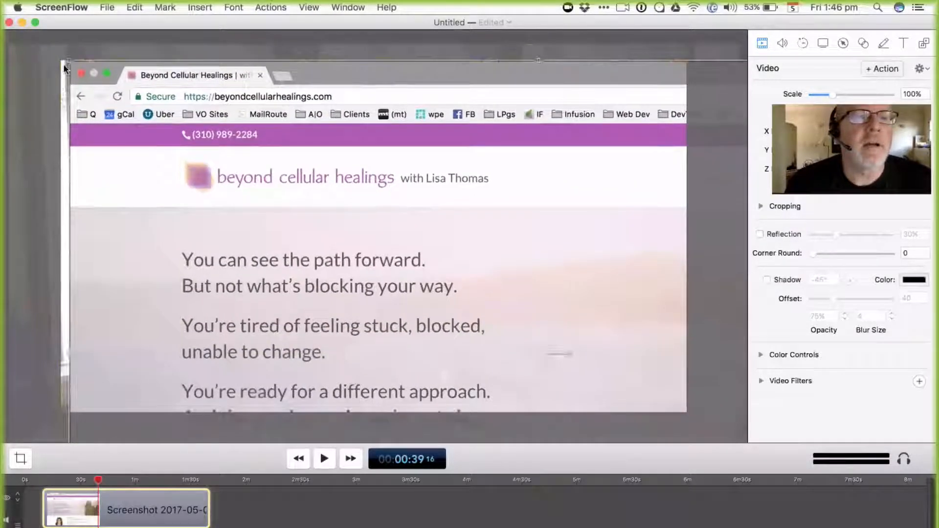
pyautogui.moveTo(831, 95)
pyautogui.mouseDown()
pyautogui.moveTo(815, 96)
pyautogui.moveTo(826, 95)
pyautogui.mouseUp()
pyautogui.moveTo(430, 186); pyautogui.dragTo(379, 159)
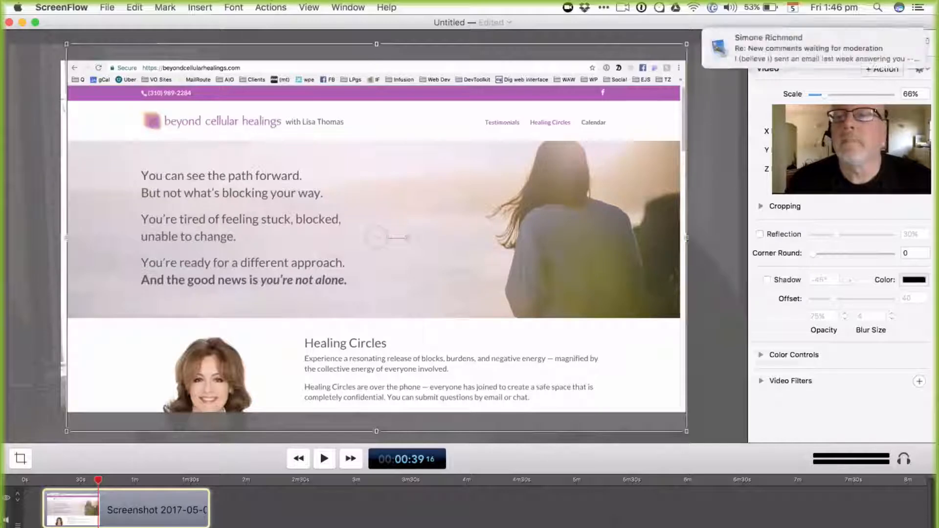
pyautogui.moveTo(824, 98); pyautogui.dragTo(827, 96)
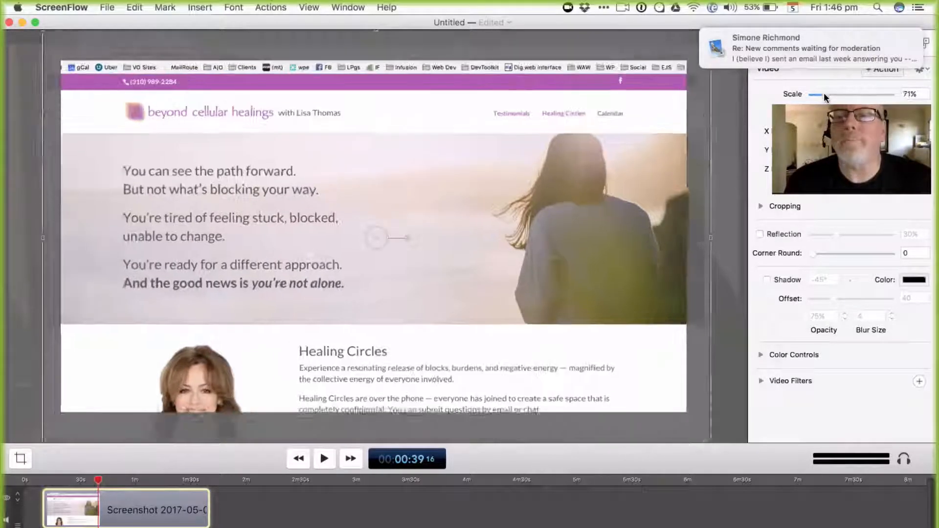
pyautogui.moveTo(518, 191); pyautogui.dragTo(508, 212)
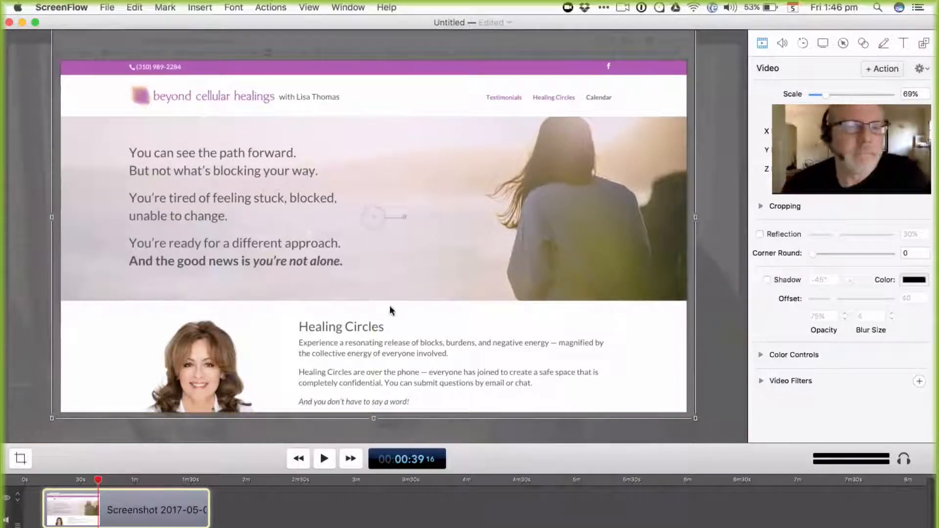
# Play the timeline through the screenshot's opening transition, pause it, and return the playhead to the start.
pyautogui.click(38, 480)
pyautogui.press('space')
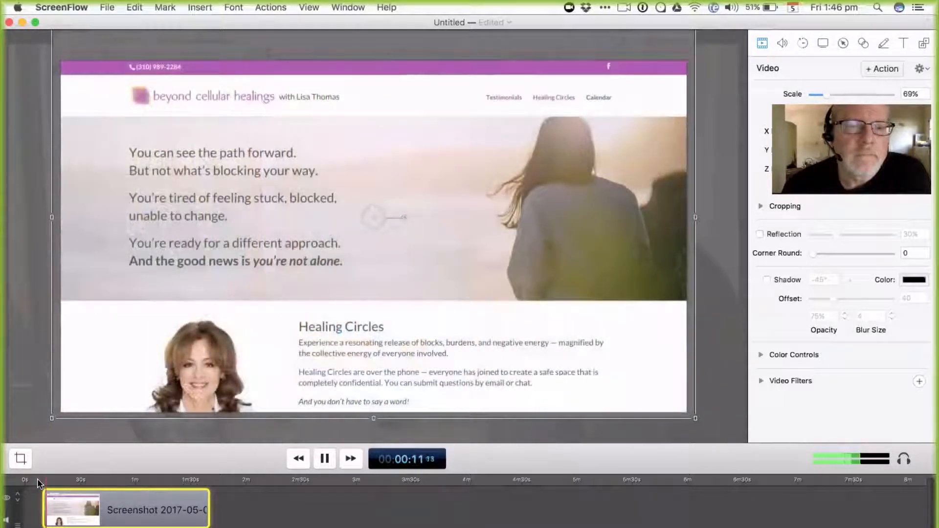
pyautogui.press('space')
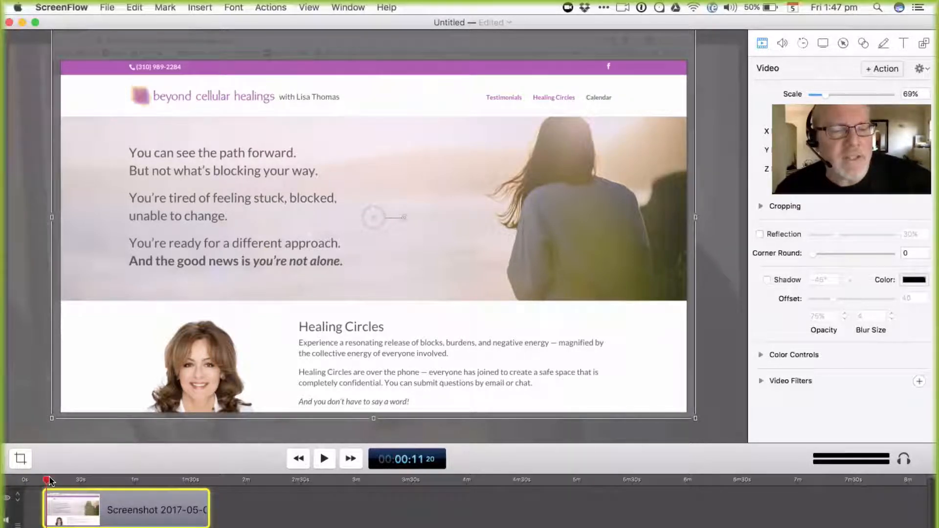
pyautogui.moveTo(46, 479); pyautogui.dragTo(4, 476)
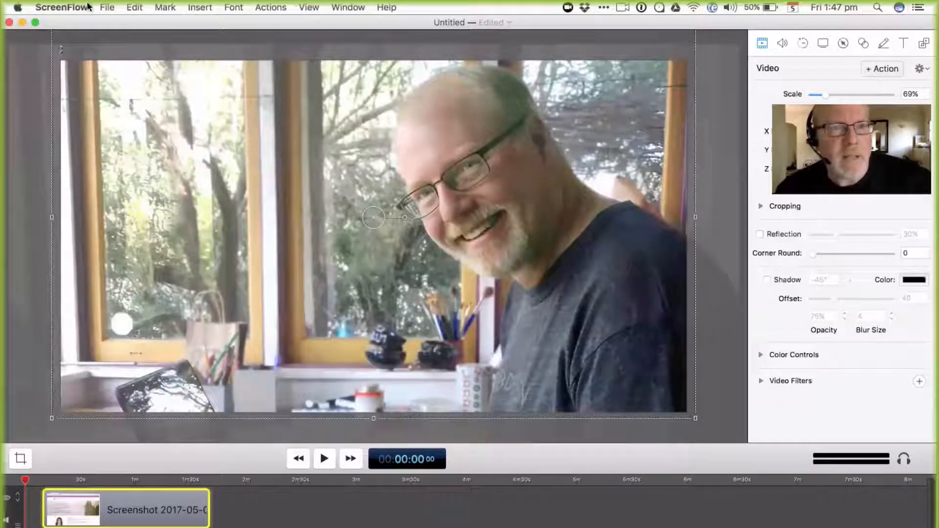
# Look at the project's export commands, and close the untitled project without saving its changes.
pyautogui.click(105, 8)
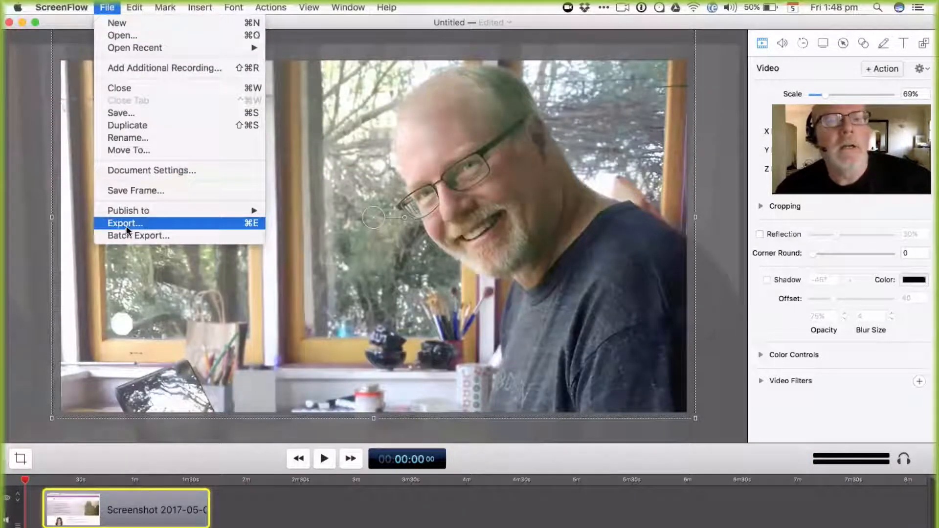
pyautogui.moveTo(136, 211)
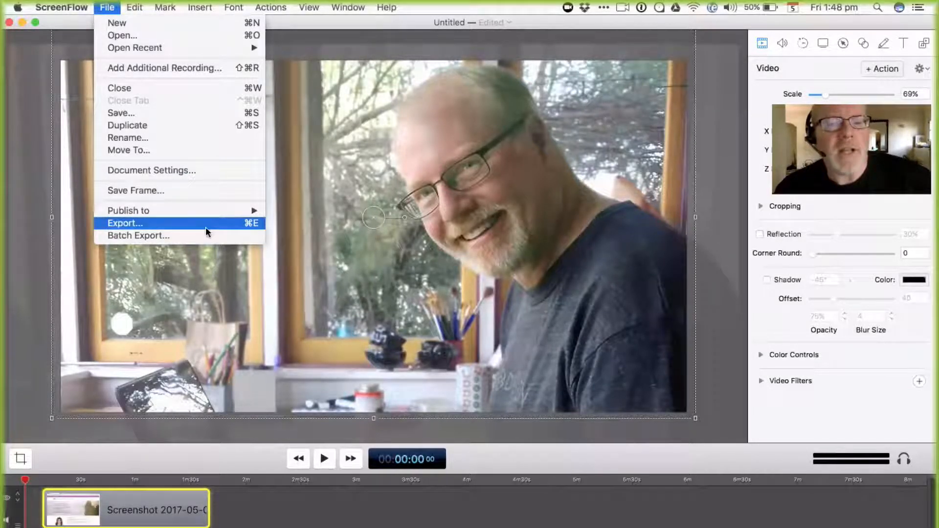
pyautogui.click(178, 326)
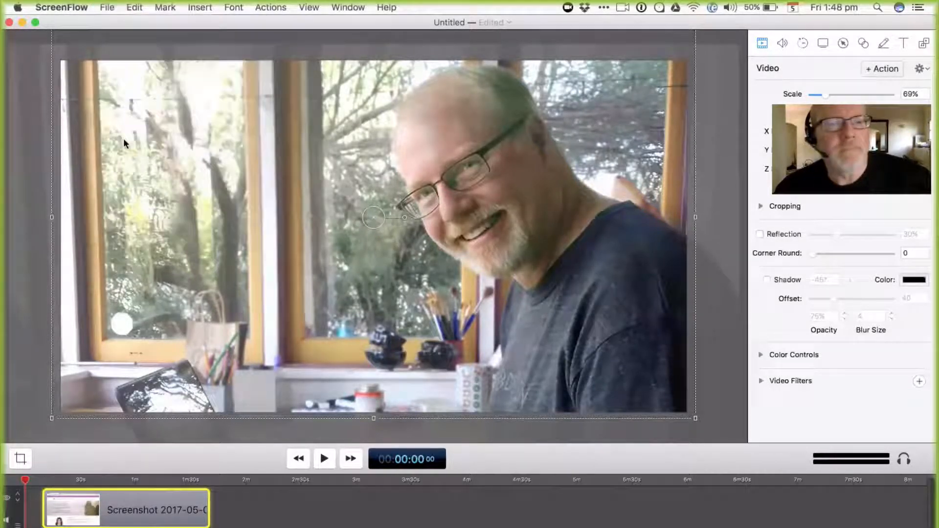
pyautogui.click(9, 22)
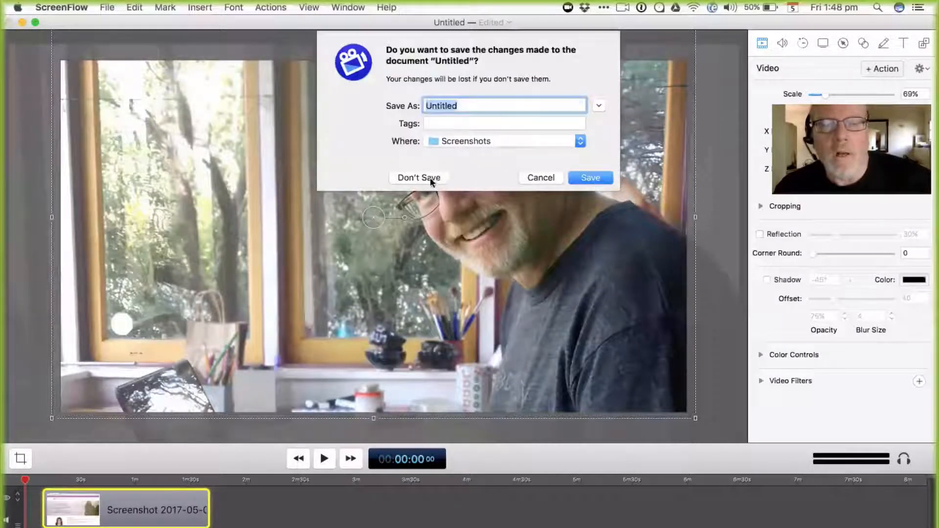
pyautogui.click(418, 177)
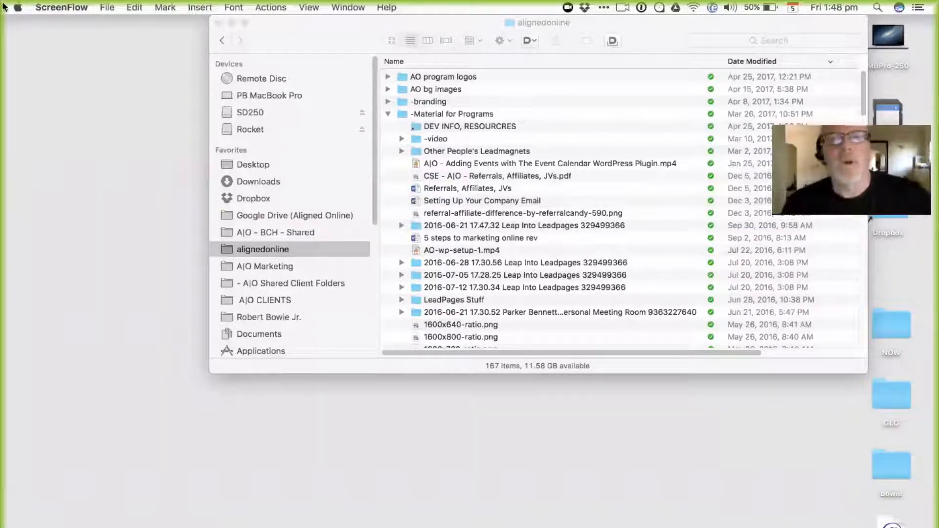
# Move the alignedonline Finder window aside and eject the Rocket drive.
pyautogui.moveTo(279, 28); pyautogui.dragTo(162, 5)
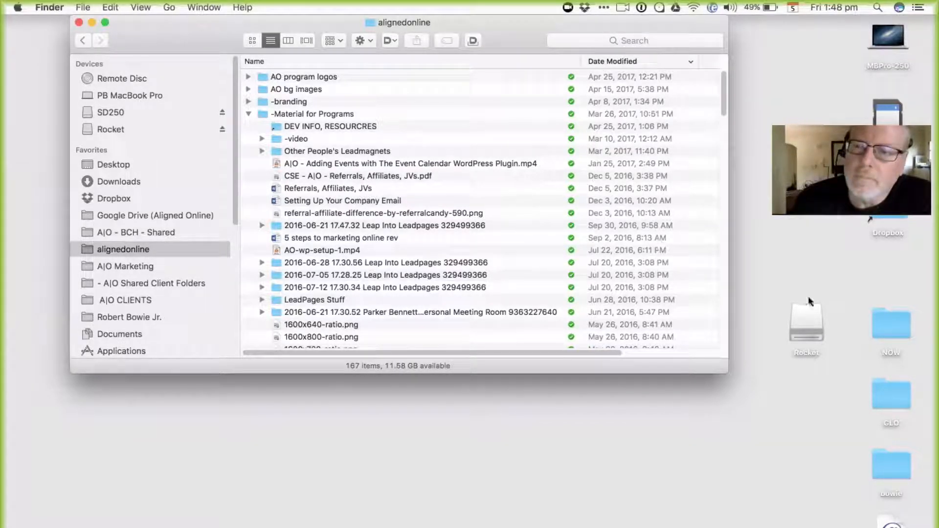
pyautogui.click(805, 323)
# Switch to Chrome and open paypal.com.
pyautogui.moveTo(927, 304)
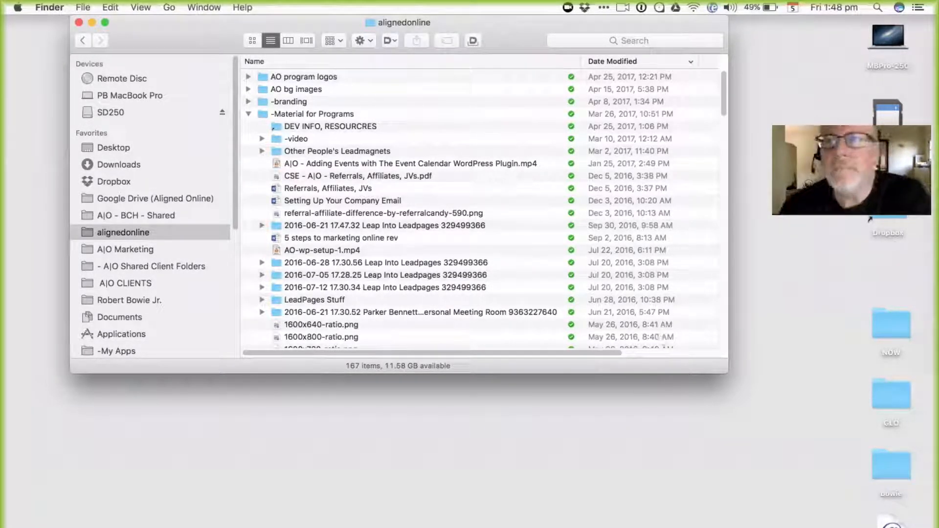
pyautogui.click(927, 64)
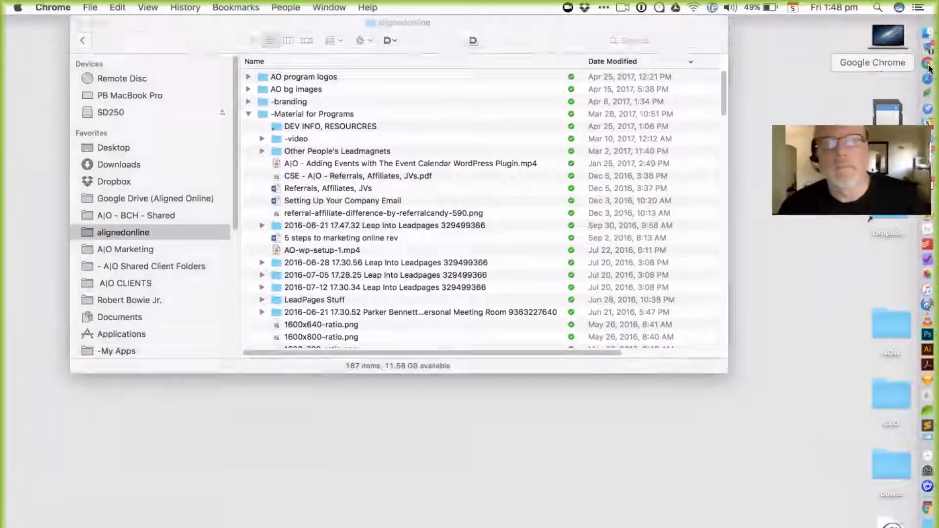
pyautogui.write('paypal.com')
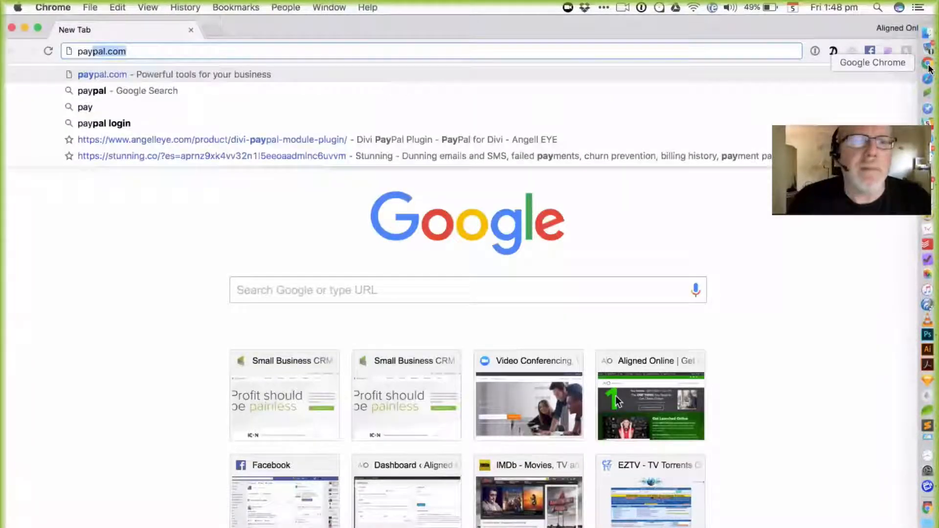
pyautogui.press('Return')
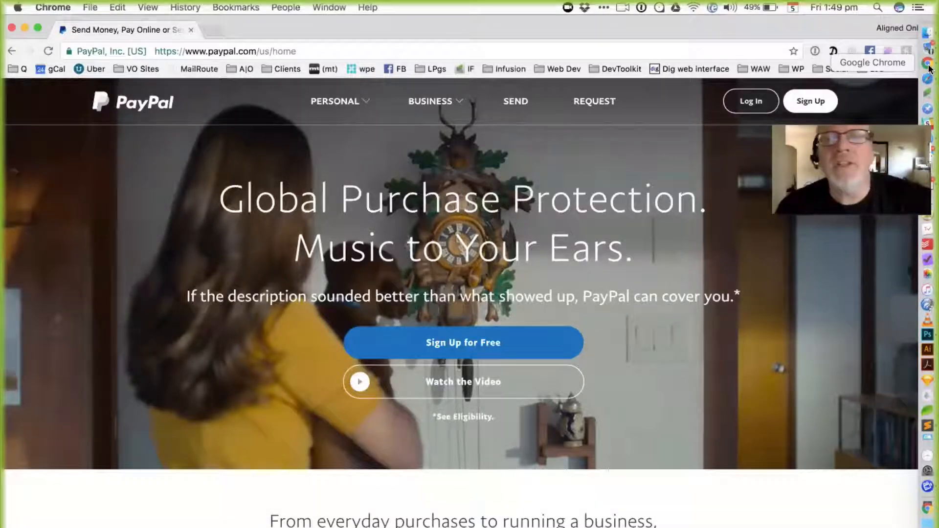
# Log in to PayPal, filling the email and password fields with the first saved PayPal login in 1Password.
pyautogui.click(743, 101)
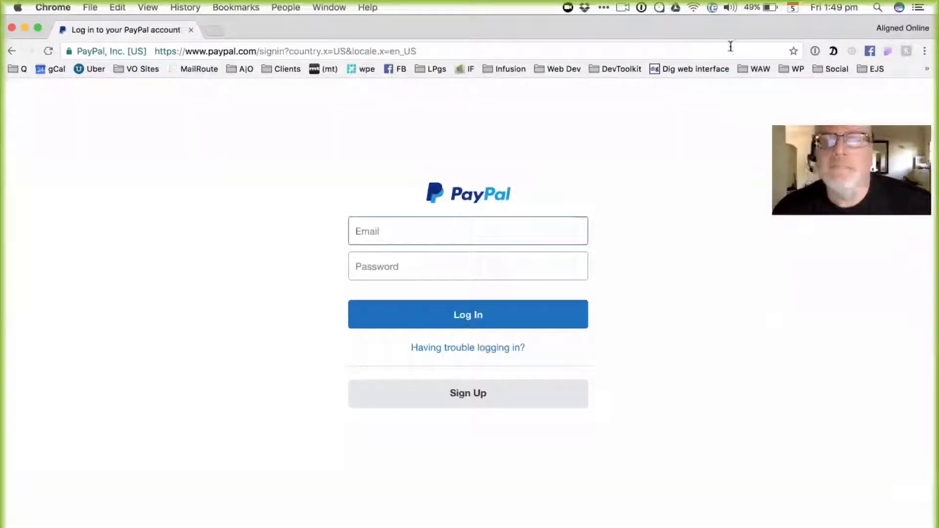
pyautogui.click(814, 51)
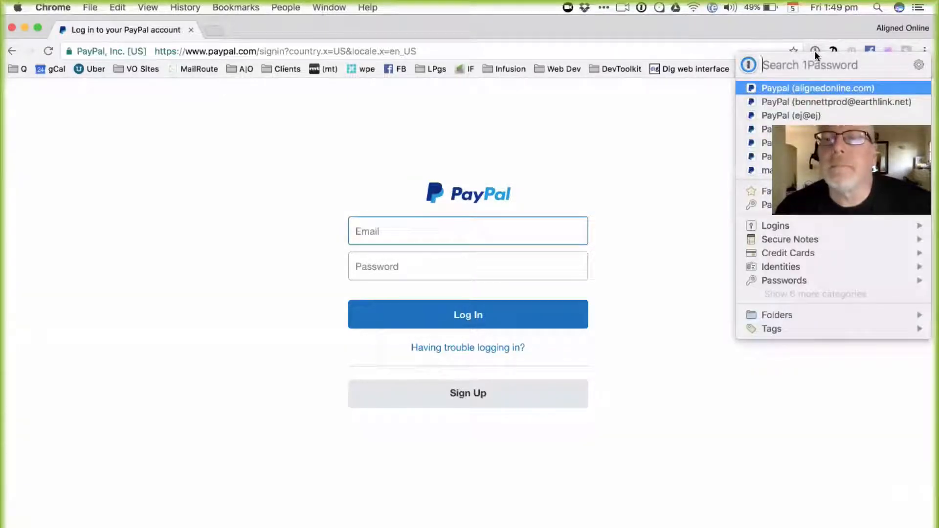
pyautogui.press('Return')
pyautogui.click(504, 318)
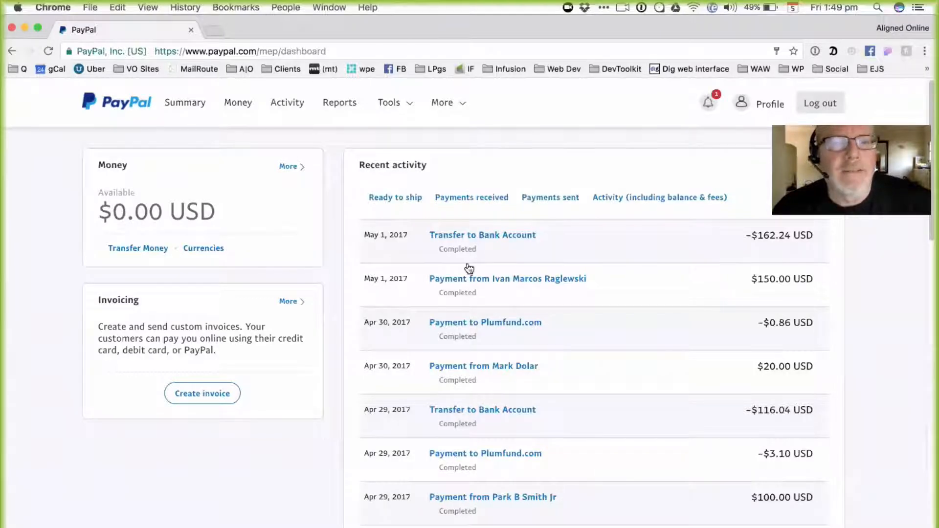
# Show all PayPal tools, get past the tools page introduction, and open the PayPal buttons tool.
pyautogui.click(398, 101)
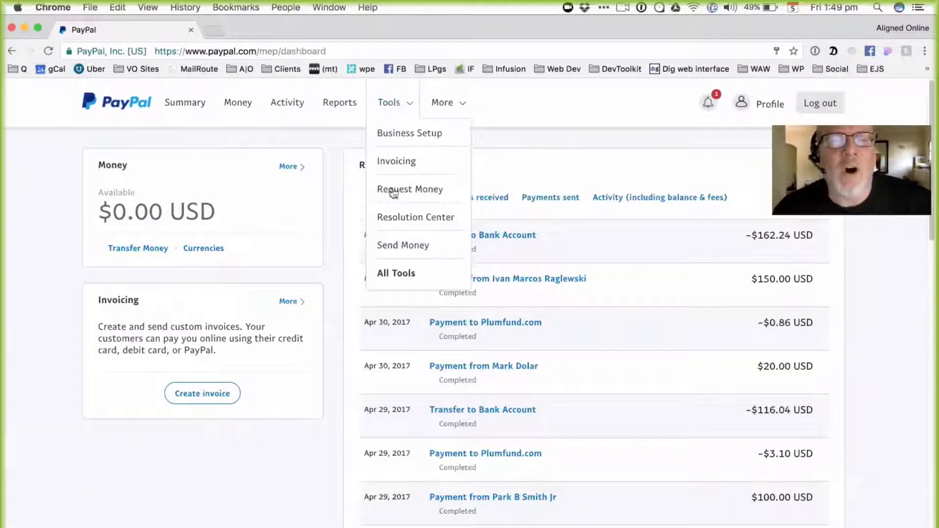
pyautogui.click(405, 277)
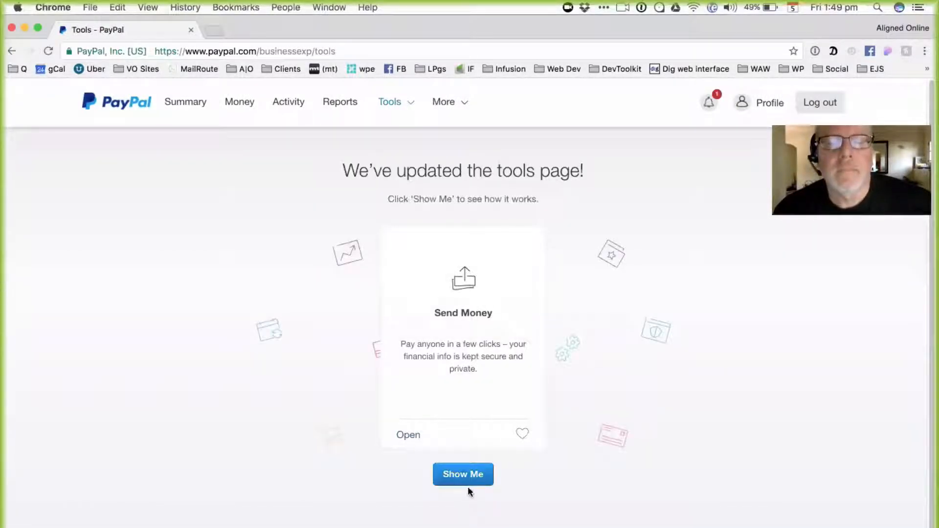
pyautogui.scroll(-1, 542, 306)
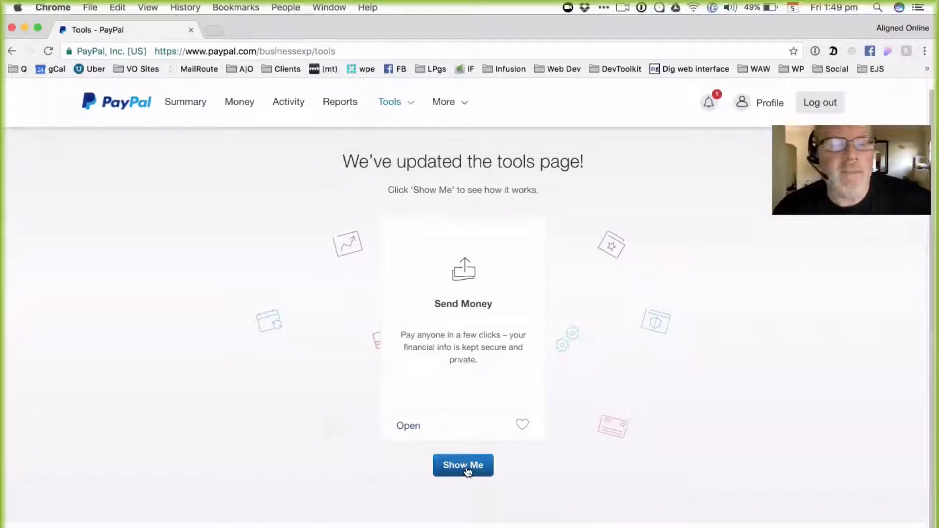
pyautogui.click(464, 471)
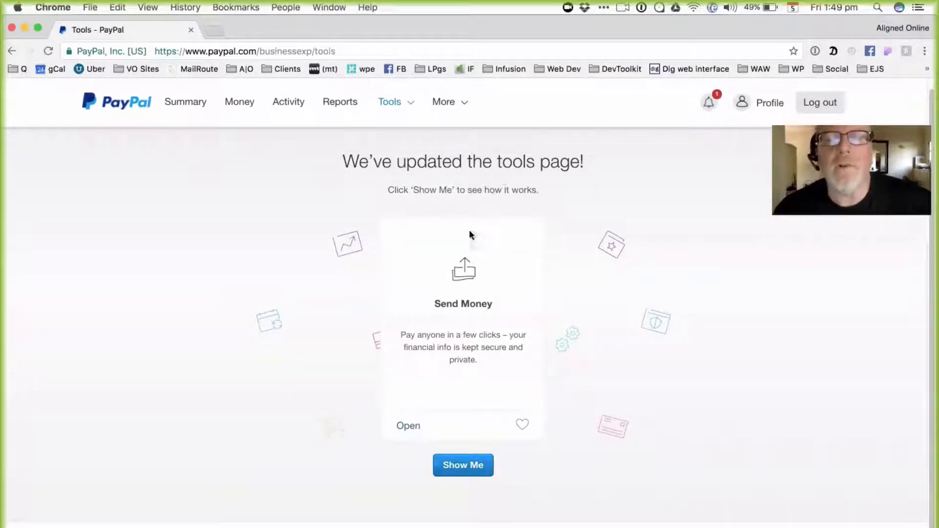
pyautogui.click(463, 469)
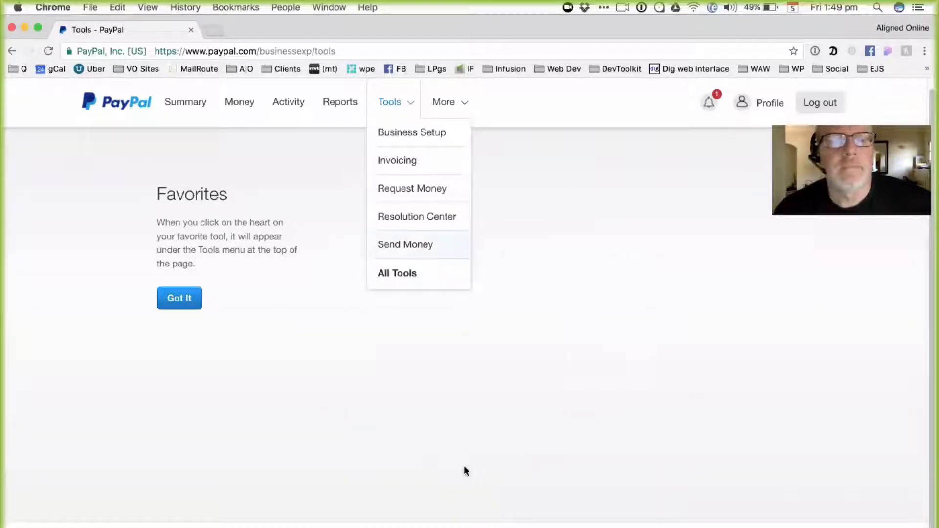
pyautogui.click(400, 274)
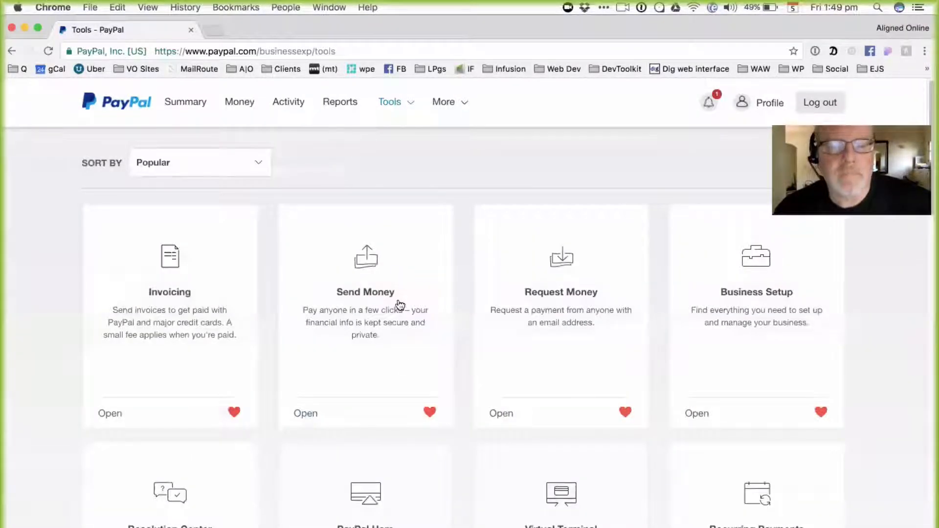
pyautogui.scroll(-8, 415, 428)
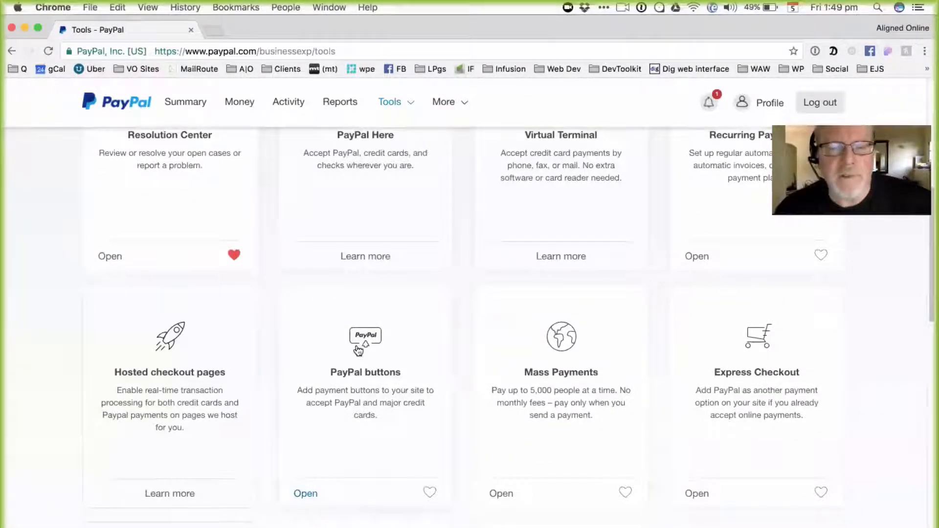
pyautogui.click(358, 348)
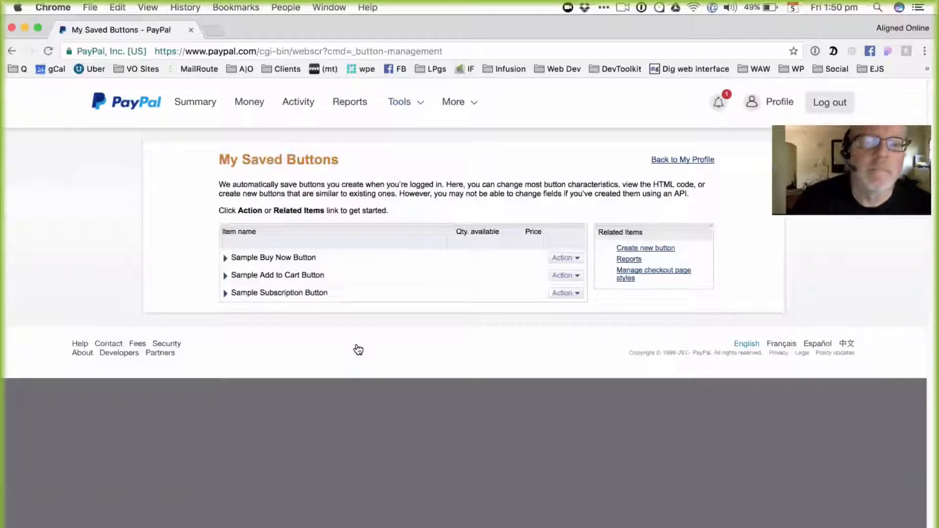
# Start a new payment button similar to the Sample Buy Now Button, with Buy Now as its button type.
pyautogui.scroll(2, 355, 224)
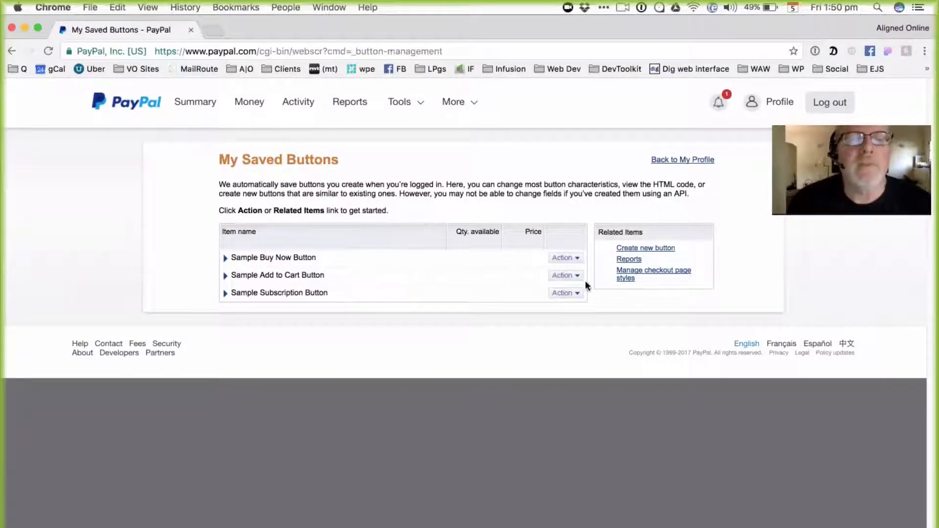
pyautogui.click(574, 257)
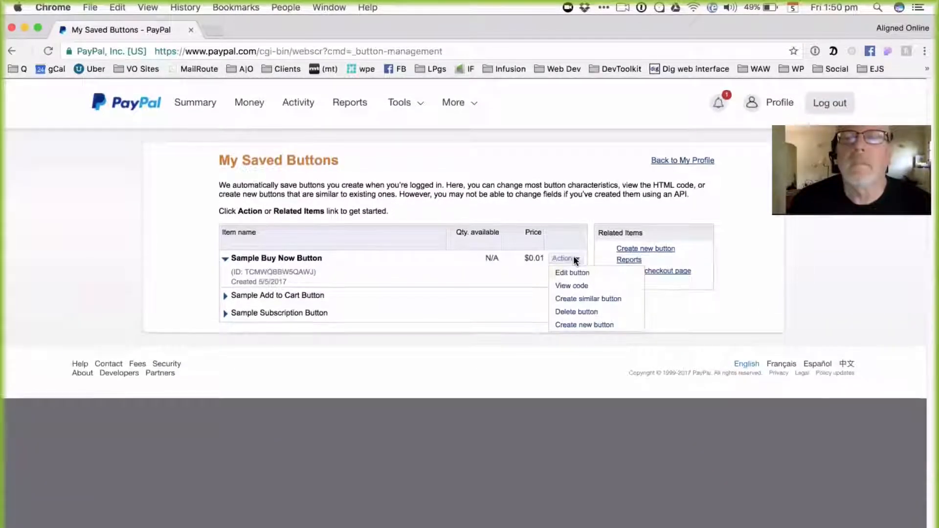
pyautogui.click(611, 299)
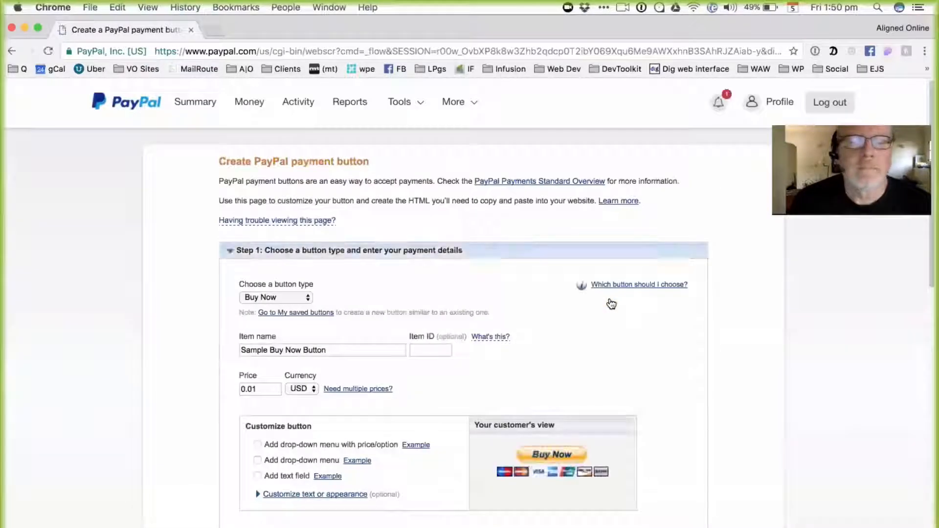
pyautogui.click(307, 298)
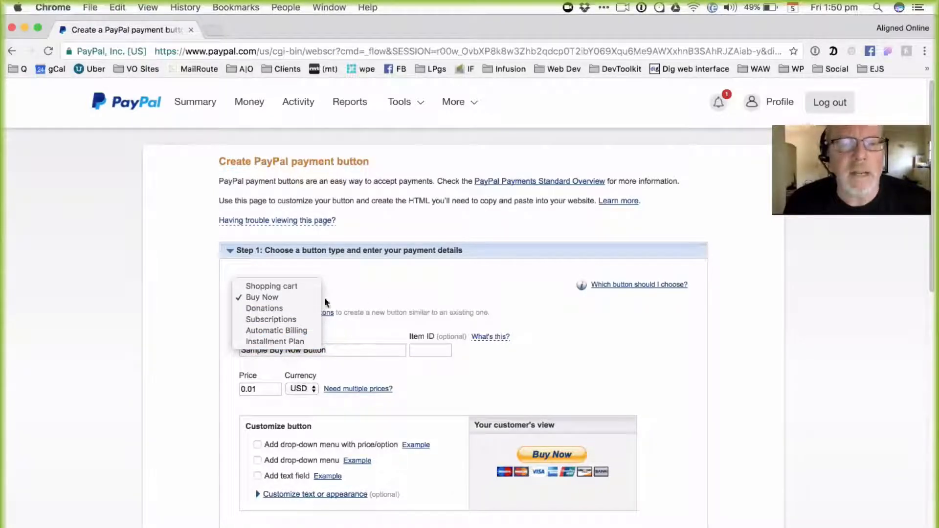
pyautogui.click(274, 299)
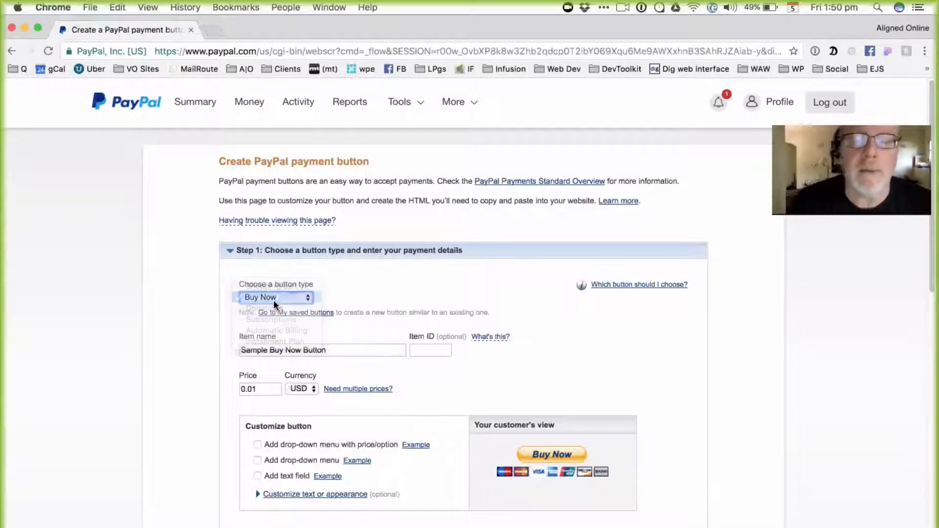
# Switch the button type to Donations, Subscriptions and Automatic Billing in turn to compare their settings.
pyautogui.click(307, 298)
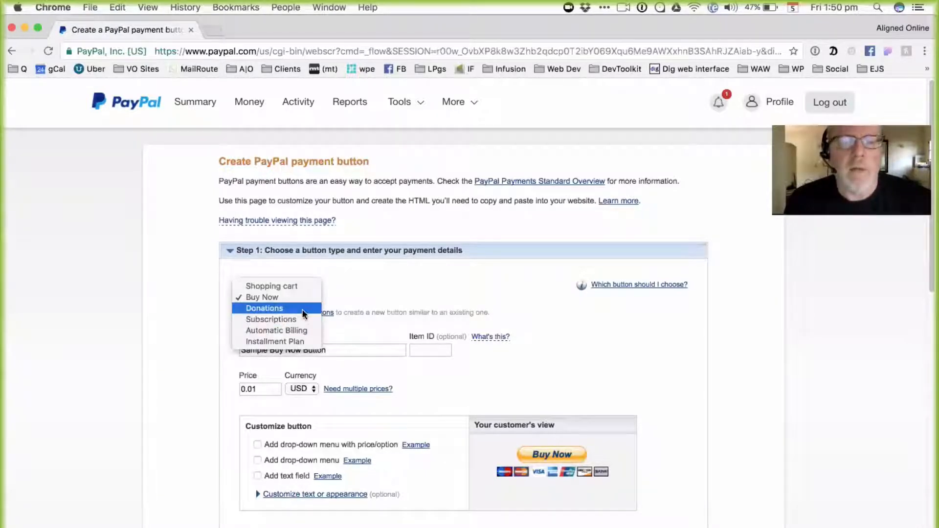
pyautogui.click(302, 310)
pyautogui.click(298, 301)
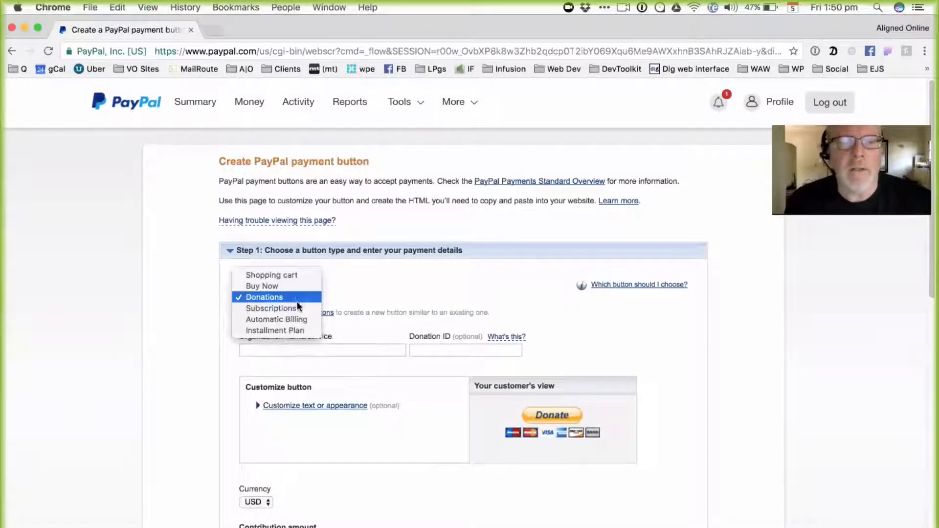
pyautogui.click(297, 307)
pyautogui.click(295, 299)
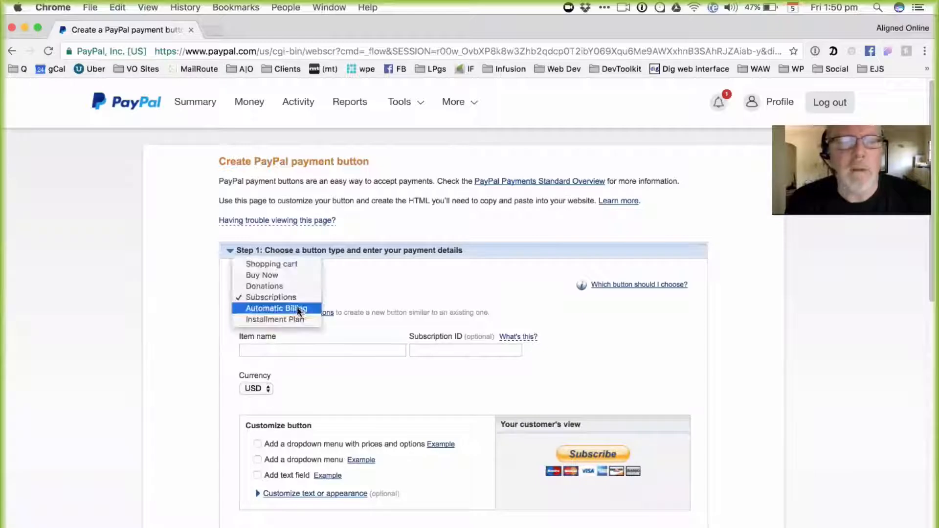
pyautogui.click(297, 305)
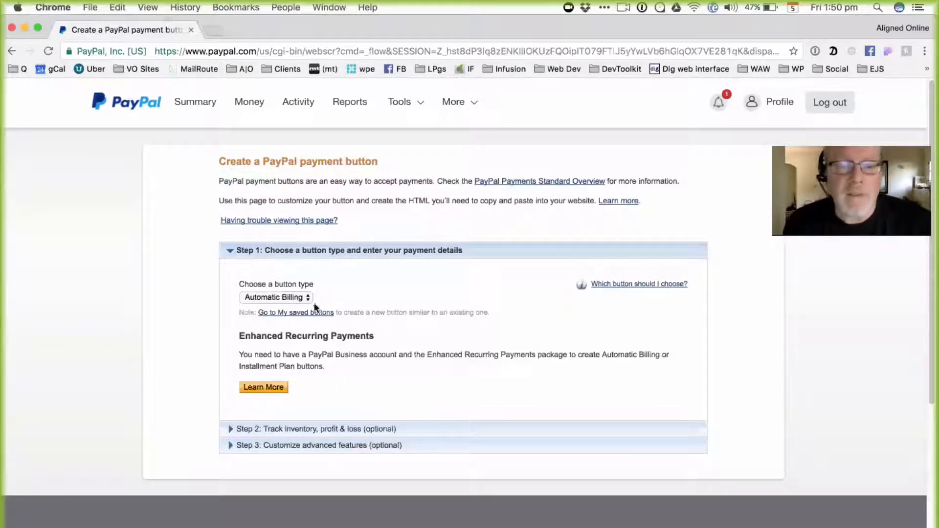
# Look at the available button types and the Business Profile options, closing both without choosing anything.
pyautogui.click(304, 295)
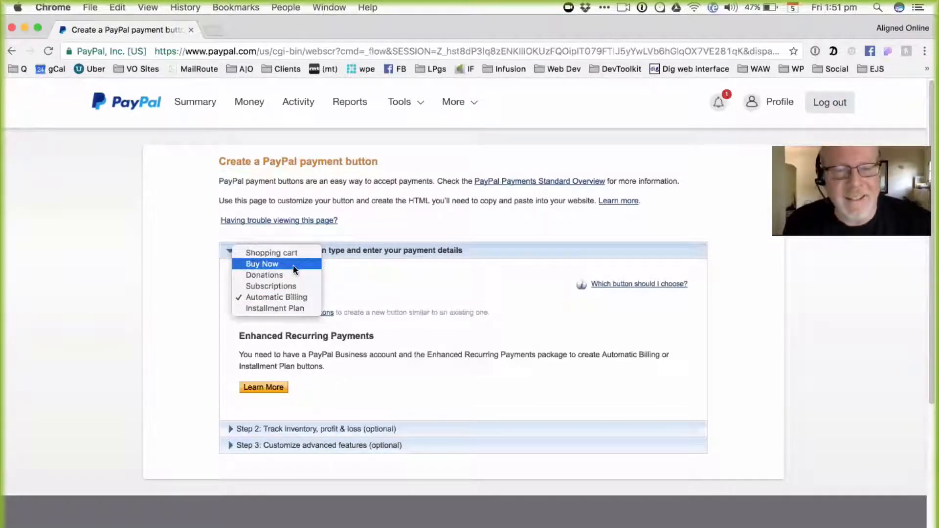
pyautogui.click(733, 154)
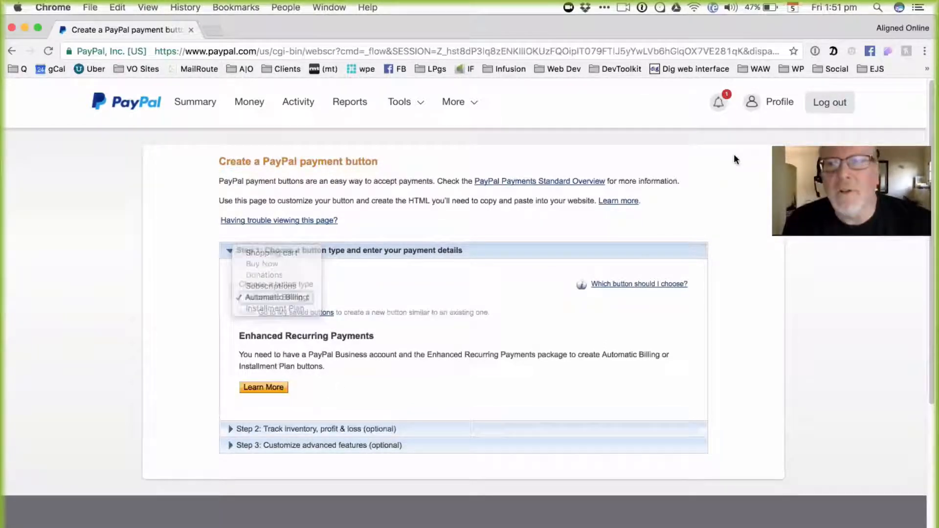
pyautogui.click(766, 106)
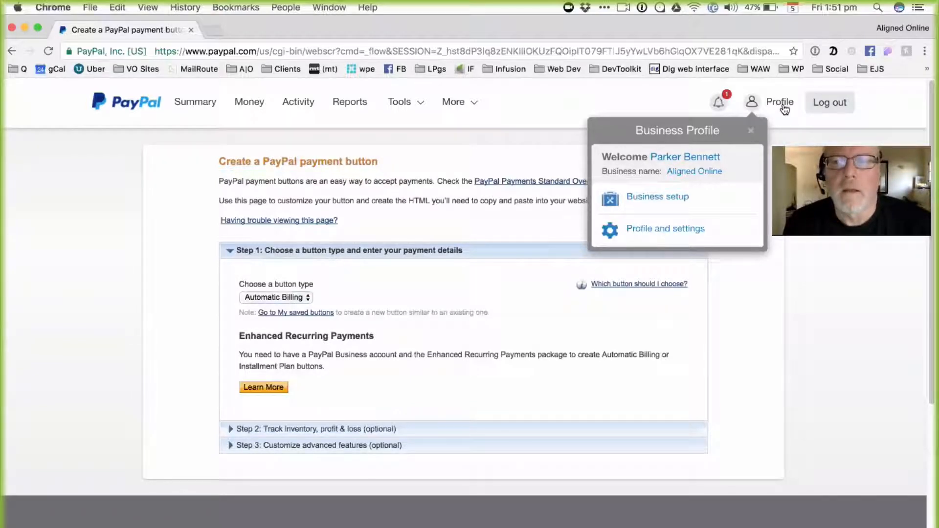
pyautogui.click(751, 130)
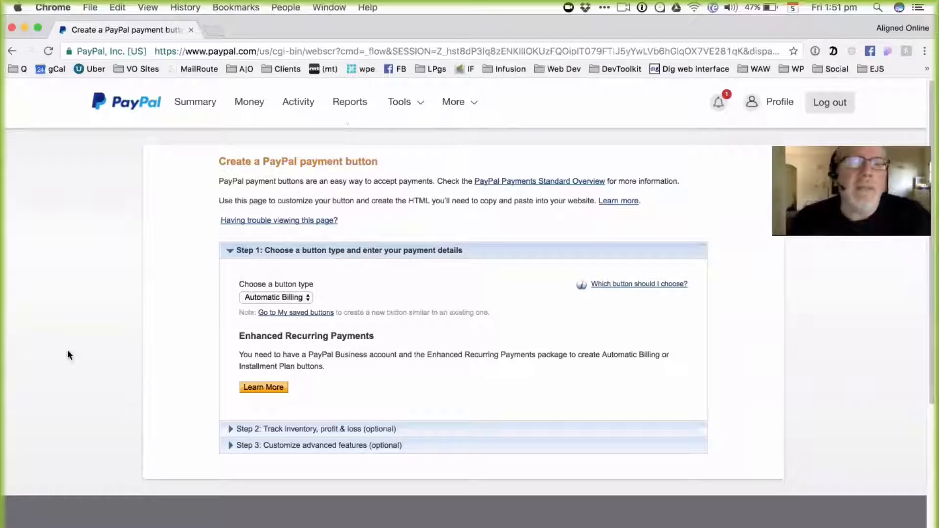
pyautogui.click(304, 297)
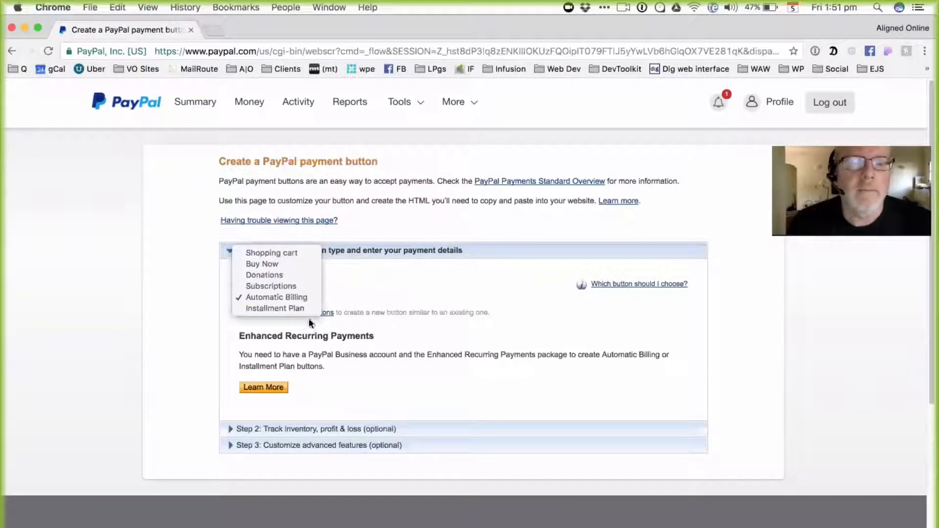
pyautogui.click(400, 311)
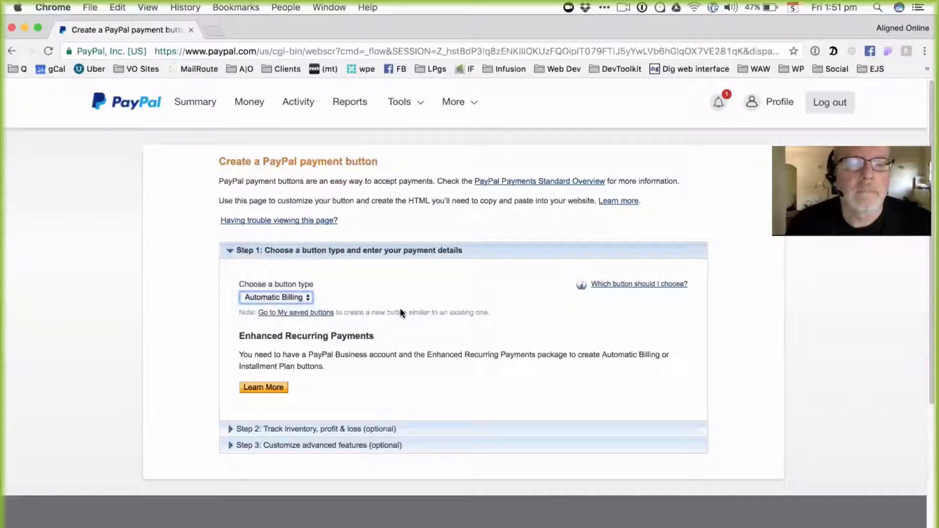
pyautogui.click(311, 297)
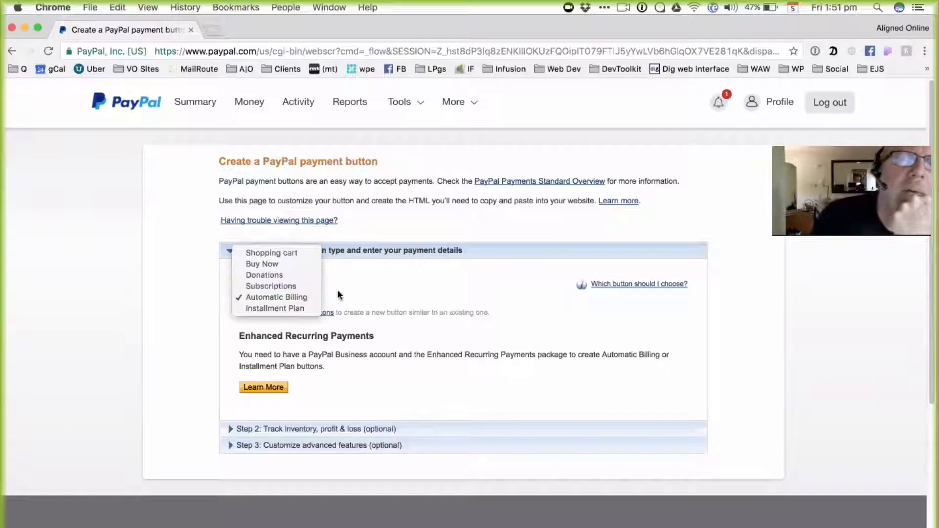
pyautogui.click(301, 285)
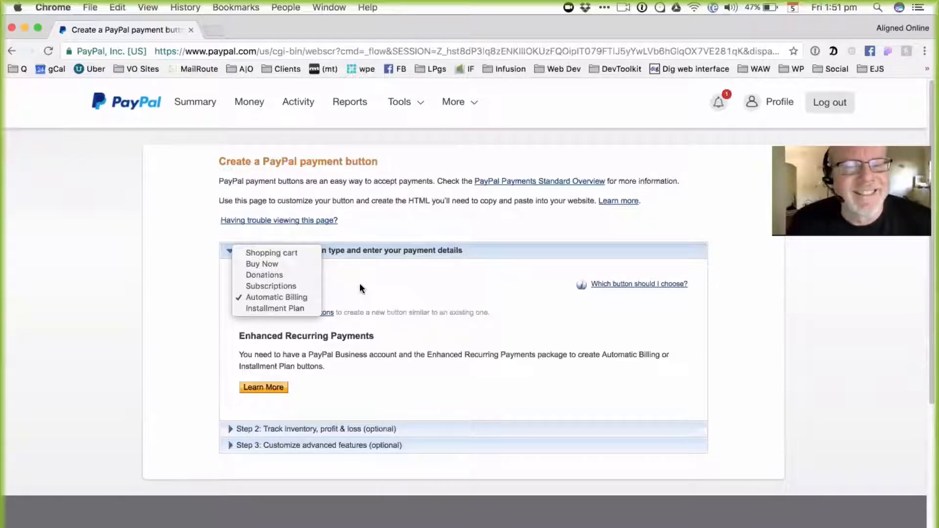
pyautogui.click(360, 284)
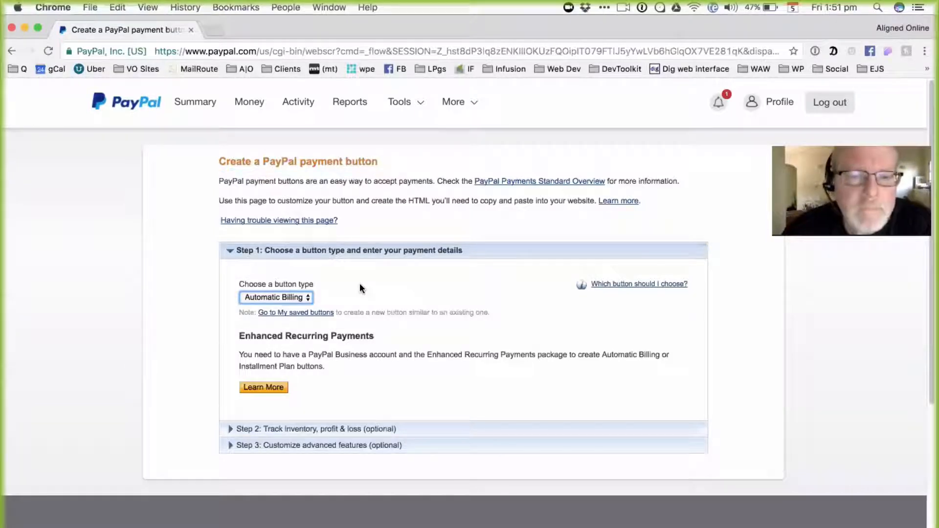
# Set the button type to Buy Now and enter Reliance Challenge Videos as the item name.
pyautogui.click(304, 297)
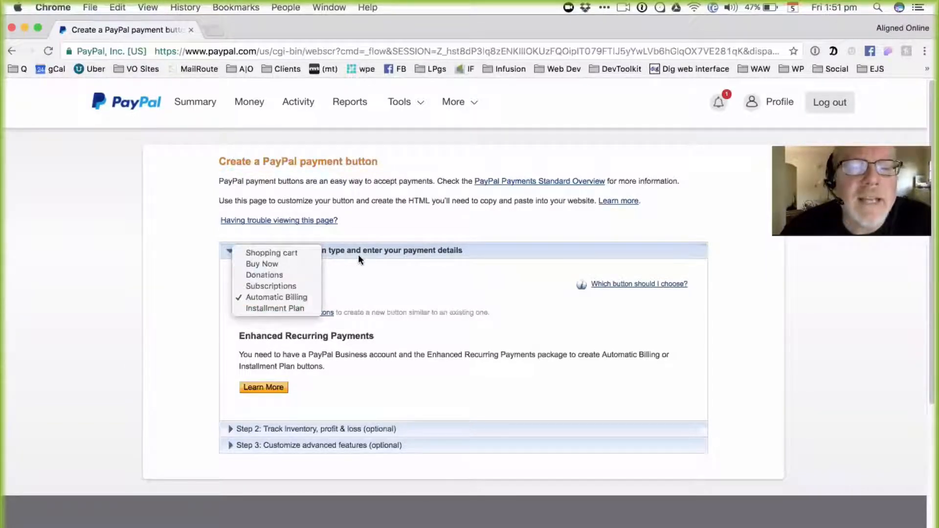
pyautogui.click(295, 264)
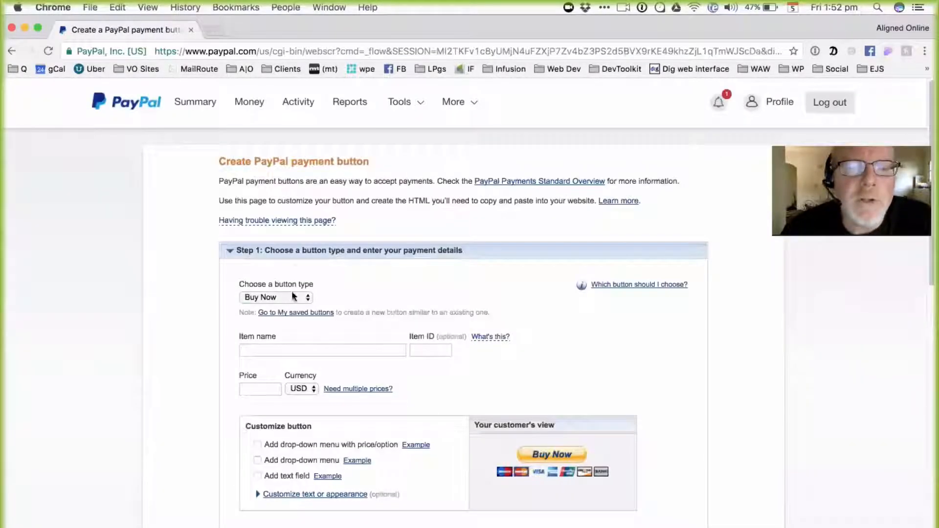
pyautogui.click(280, 348)
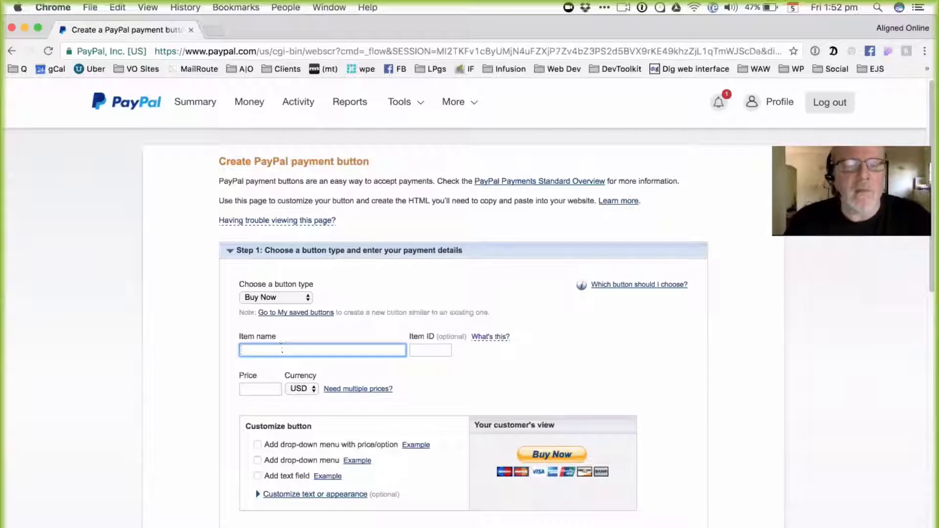
pyautogui.write('Relian')
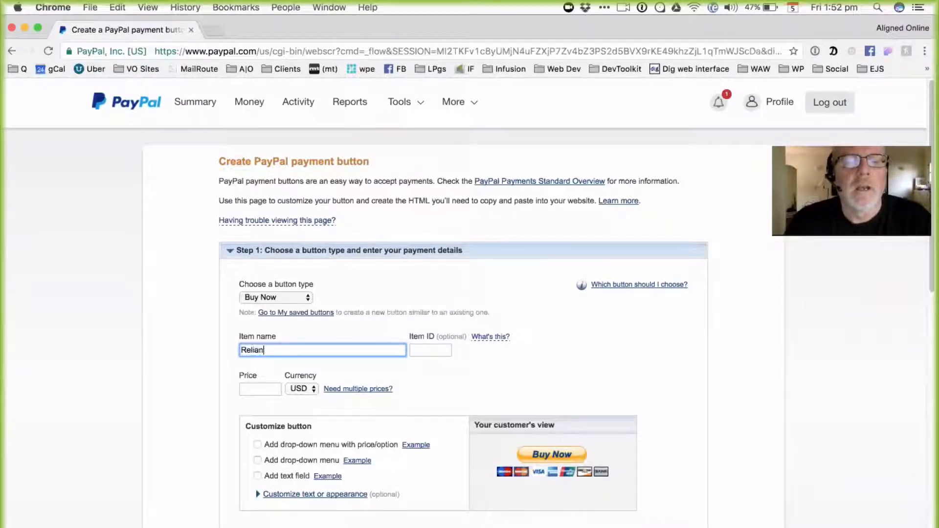
pyautogui.write('ce Challenge')
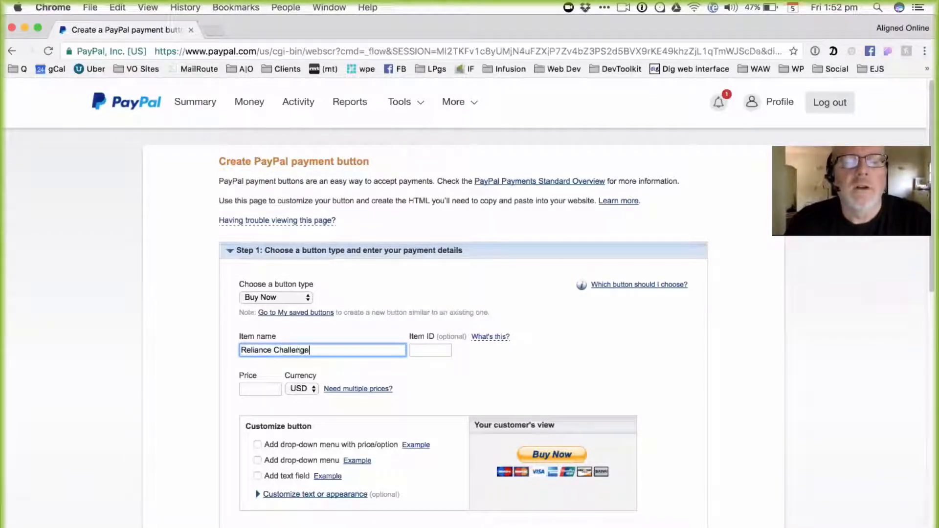
pyautogui.write(' Videos')
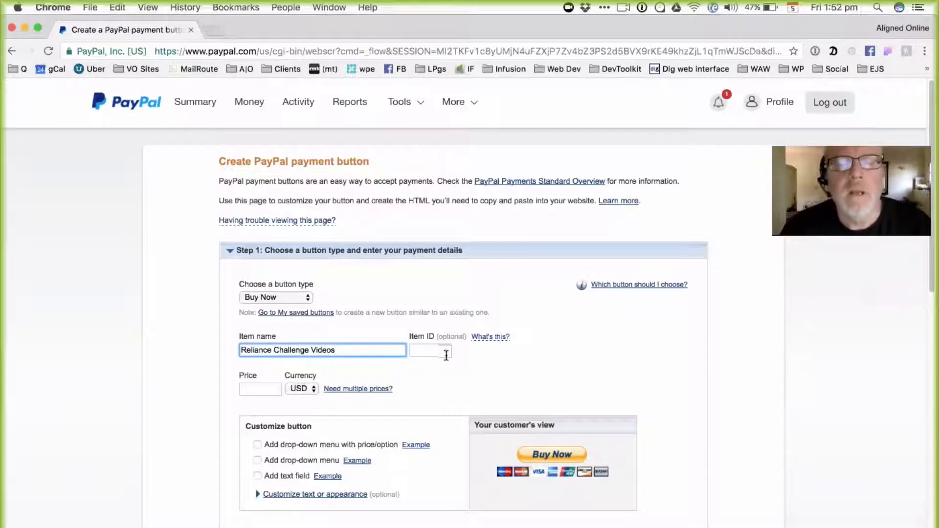
# Set the item price to 7 USD and consult the help on multiple prices, closing it after reading.
pyautogui.click(446, 355)
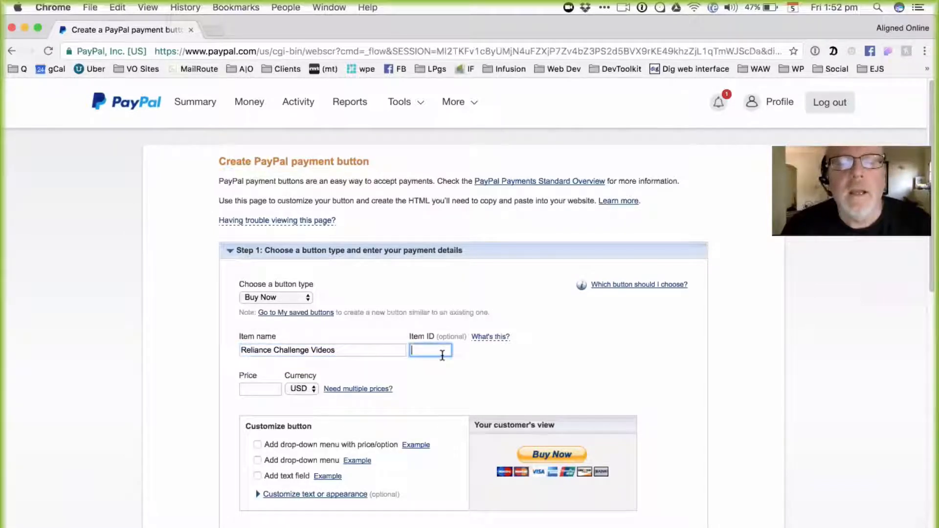
pyautogui.click(253, 390)
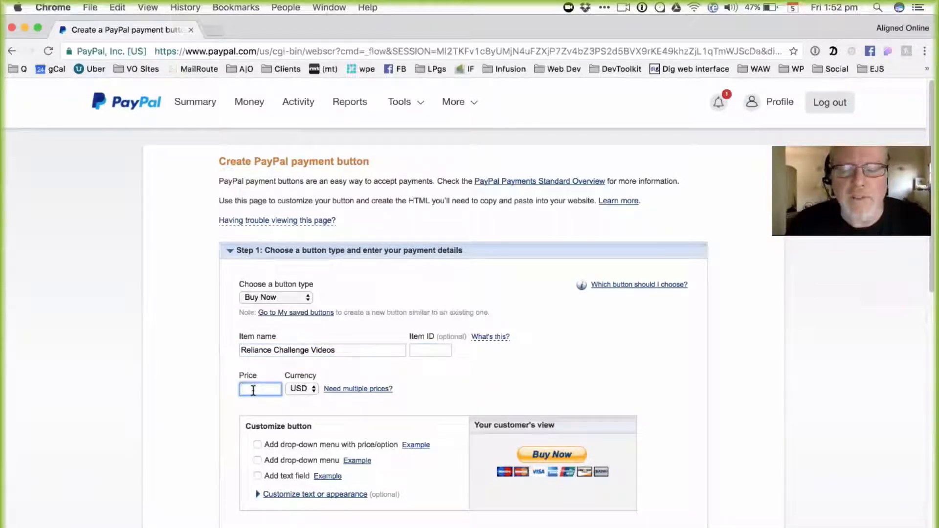
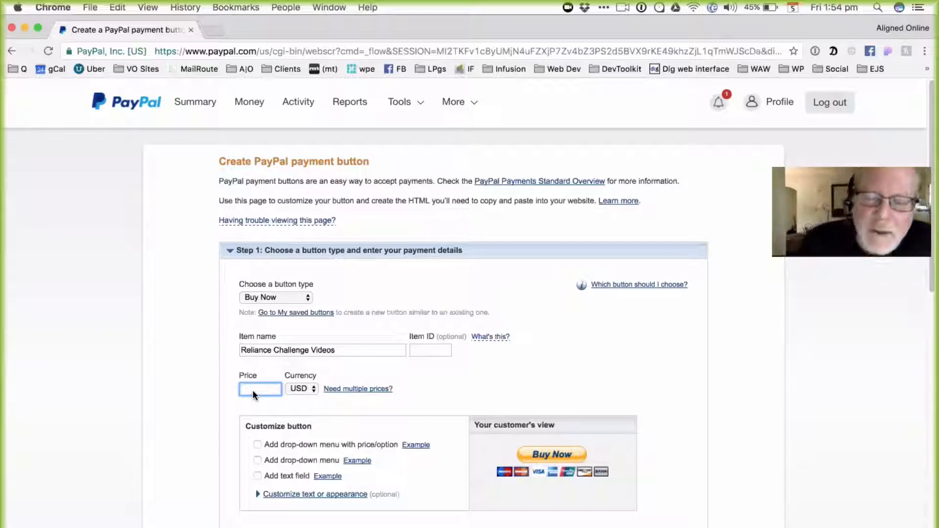
pyautogui.write('7')
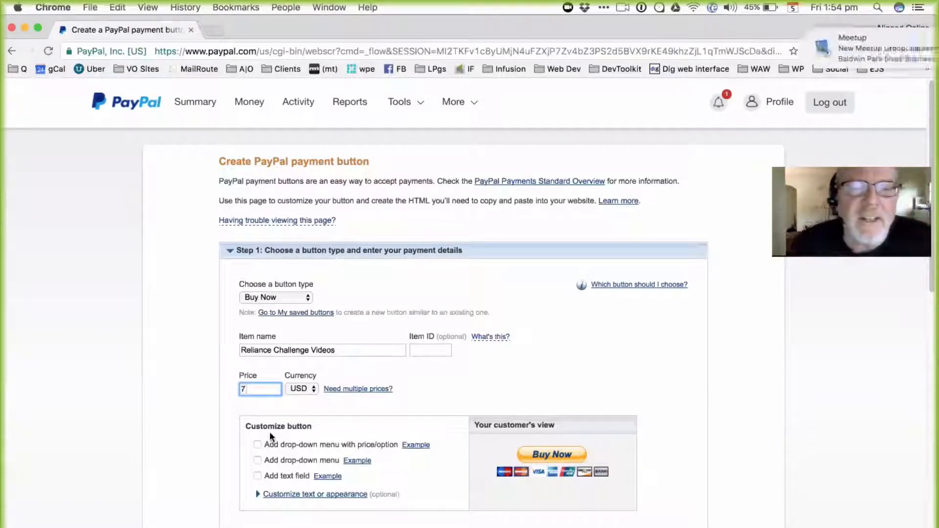
pyautogui.click(364, 388)
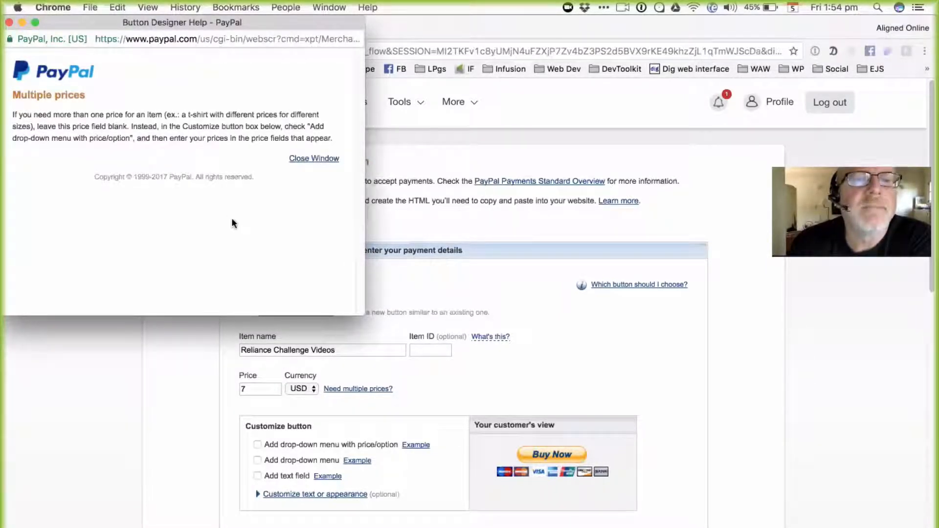
pyautogui.click(9, 22)
# Expand the optional text and appearance settings for the Buy Now button.
pyautogui.scroll(-4, 434, 376)
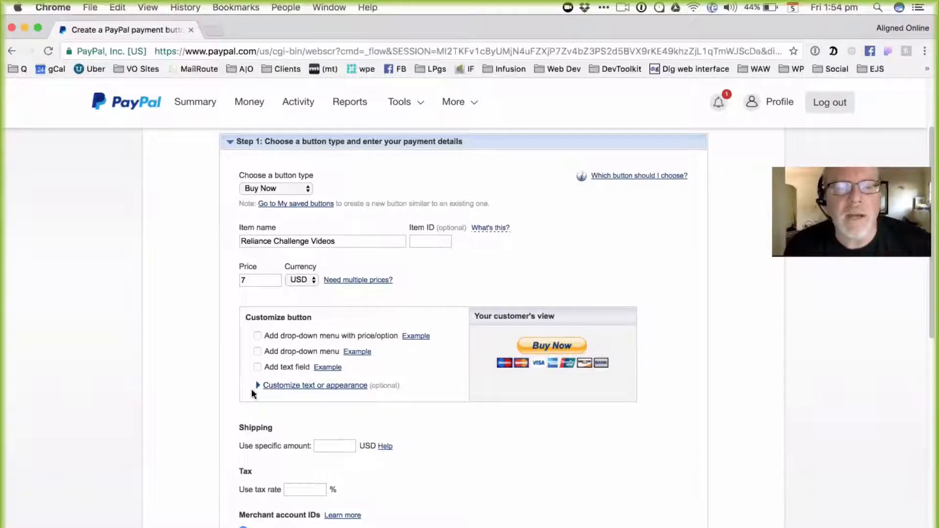
pyautogui.click(344, 385)
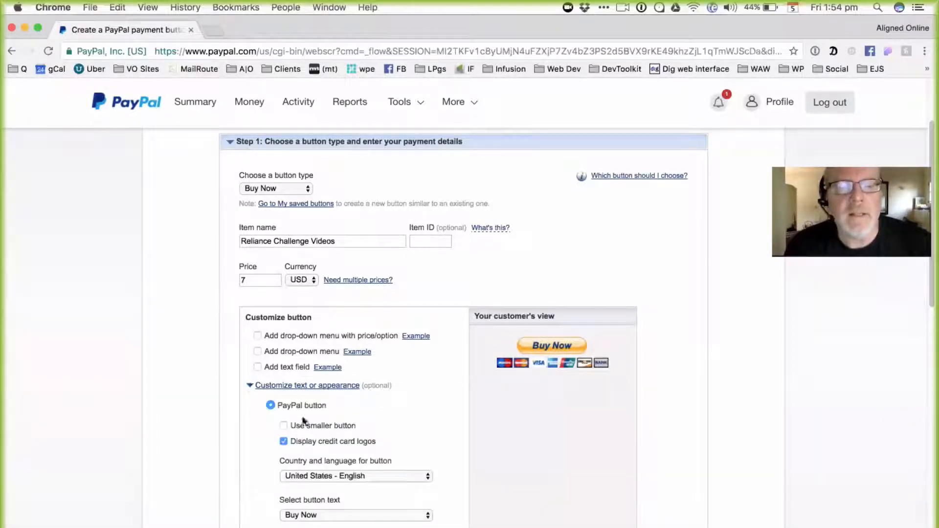
pyautogui.scroll(-2, 321, 437)
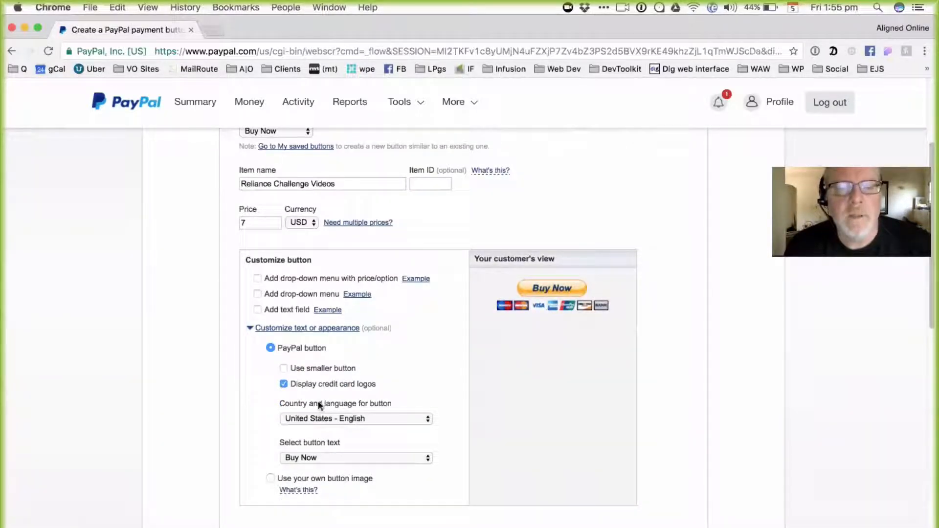
# Try the option for using an own button image, and return to the standard PayPal button.
pyautogui.moveTo(302, 489)
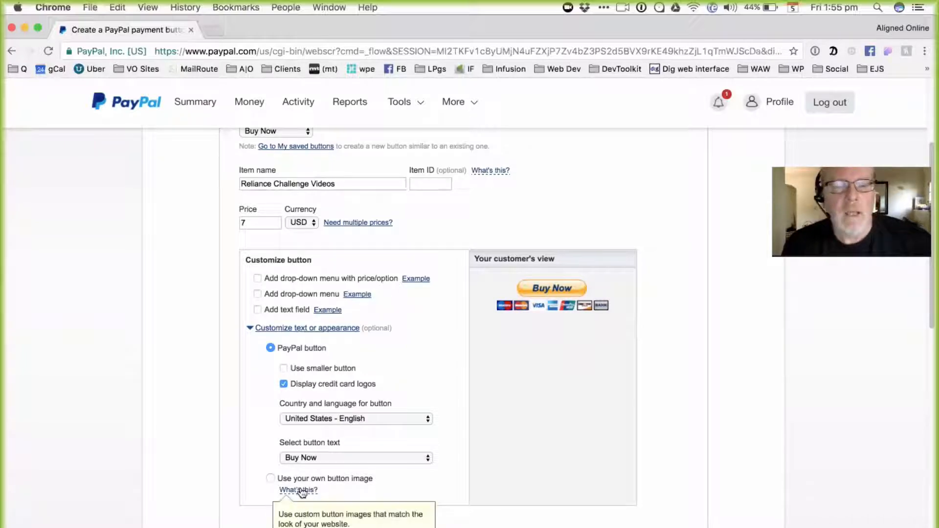
pyautogui.click(270, 478)
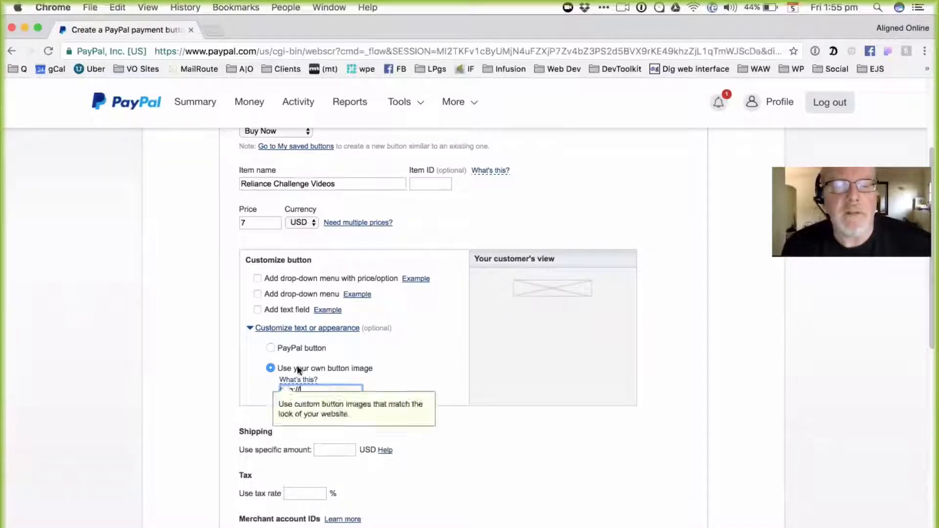
pyautogui.click(270, 348)
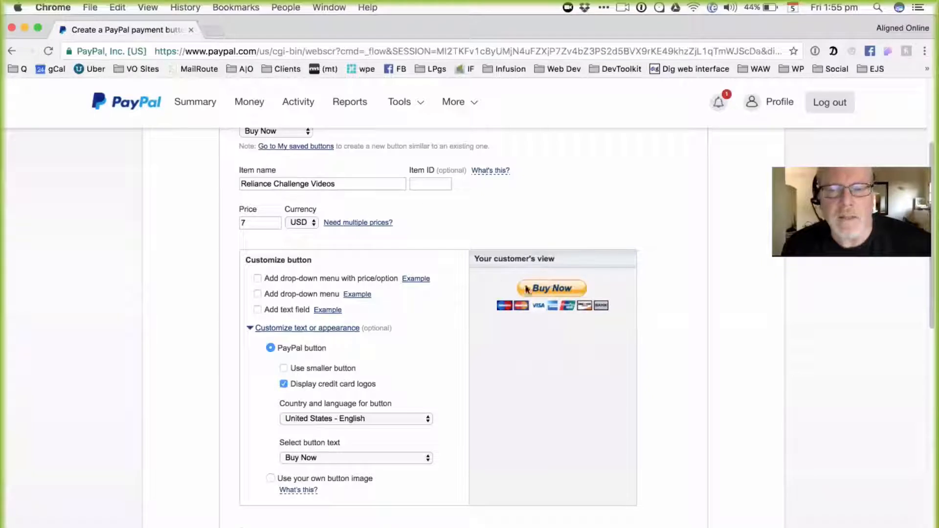
# Enable the smaller button, and switch back to the regular size without credit card logos.
pyautogui.scroll(-3, 312, 386)
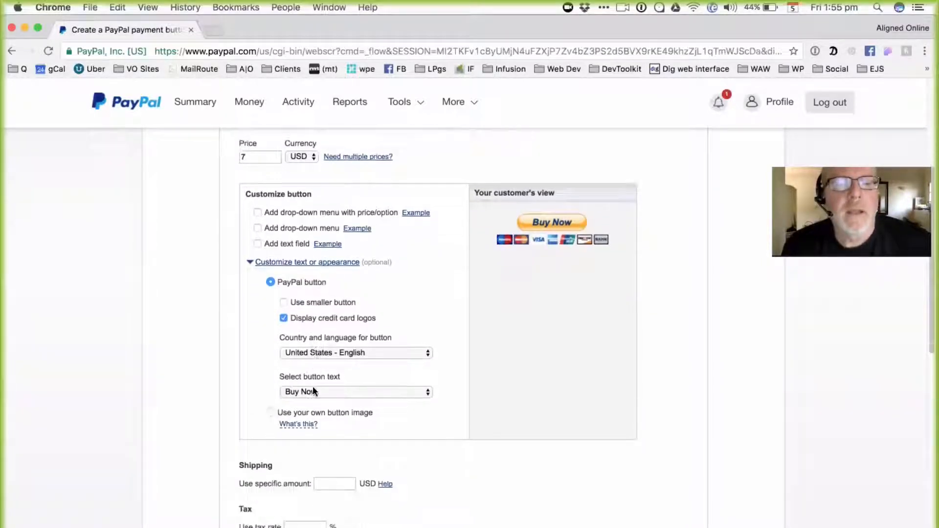
pyautogui.click(283, 287)
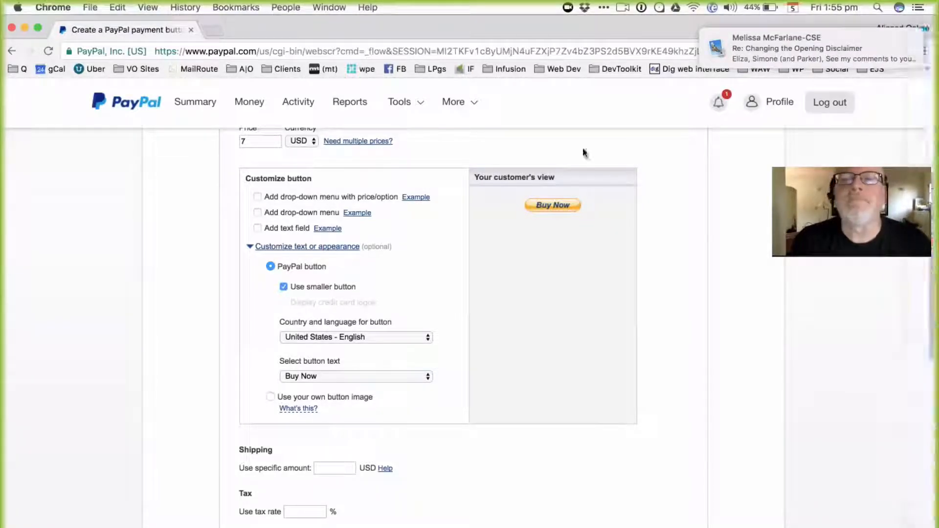
pyautogui.moveTo(929, 96)
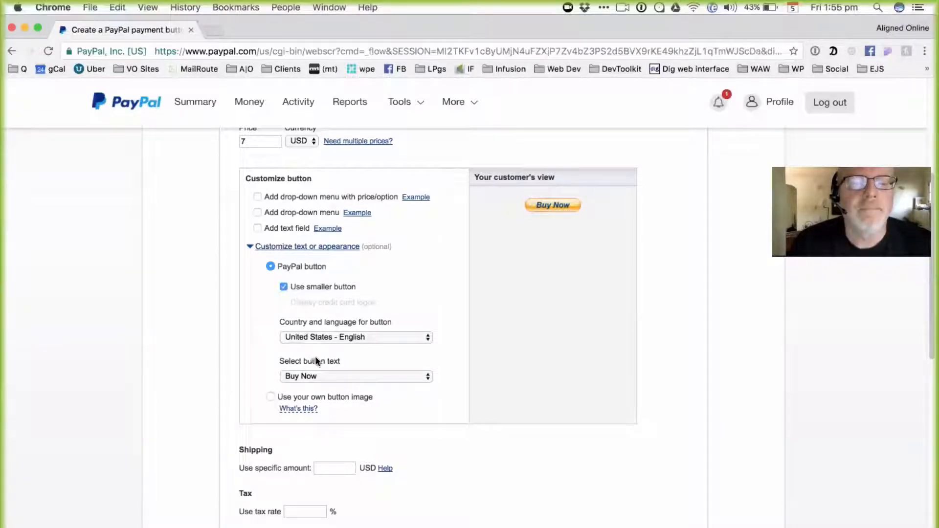
pyautogui.click(283, 286)
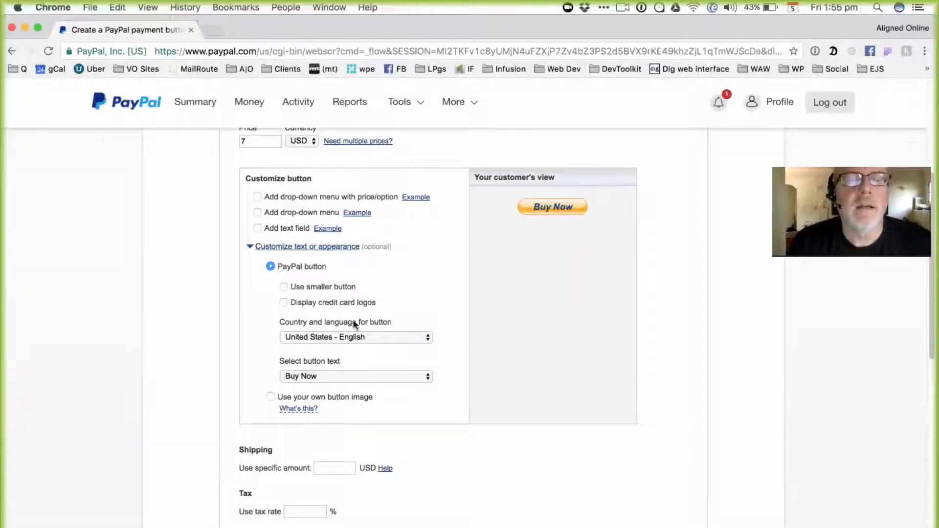
pyautogui.scroll(-1, 353, 319)
pyautogui.scroll(-3, 353, 332)
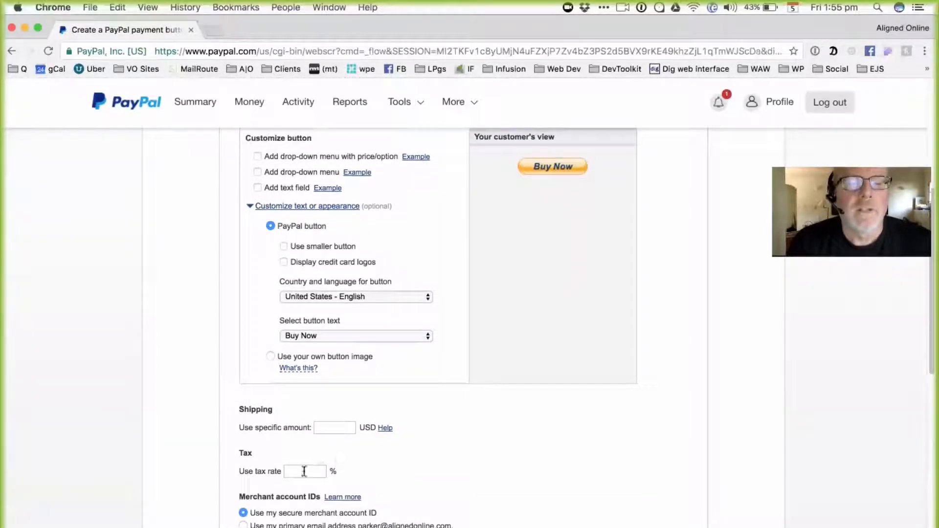
# Review the shipping, tax and merchant account settings, and create the Buy Now button.
pyautogui.scroll(-5, 376, 466)
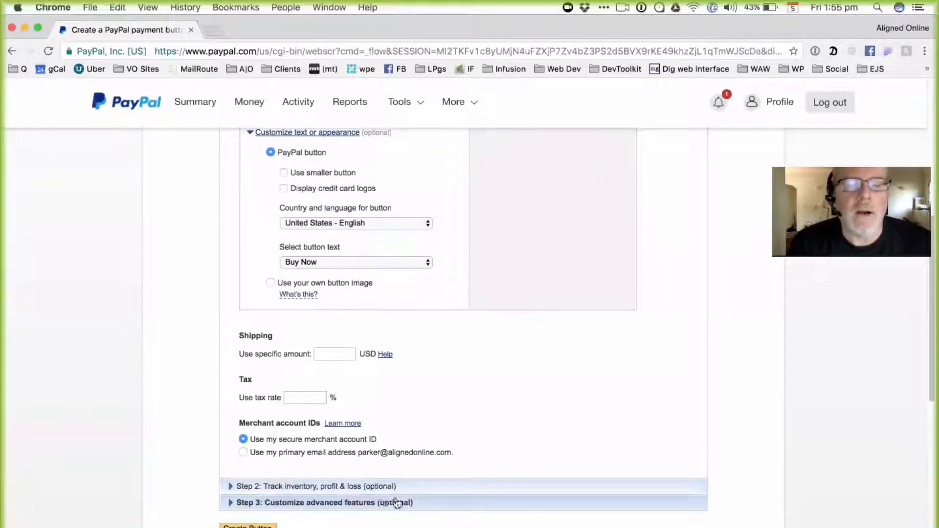
pyautogui.scroll(10, 552, 307)
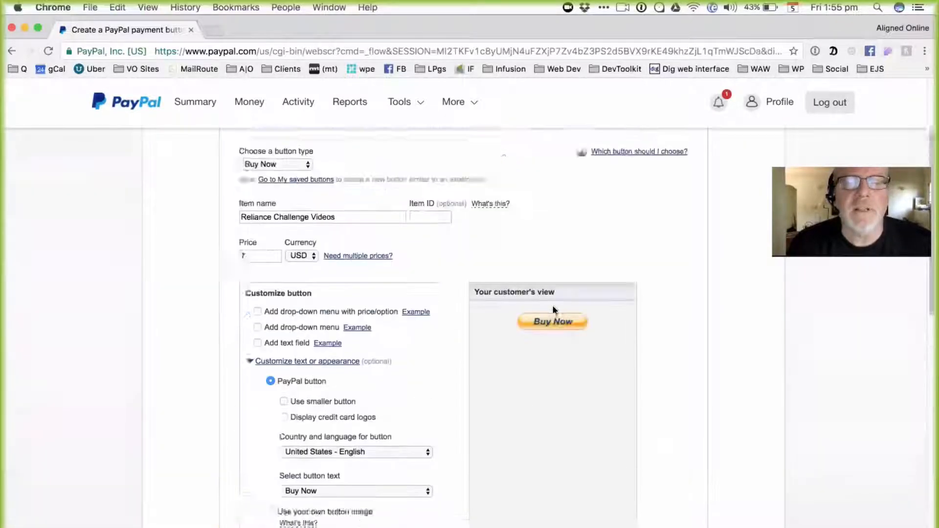
pyautogui.scroll(-10, 553, 307)
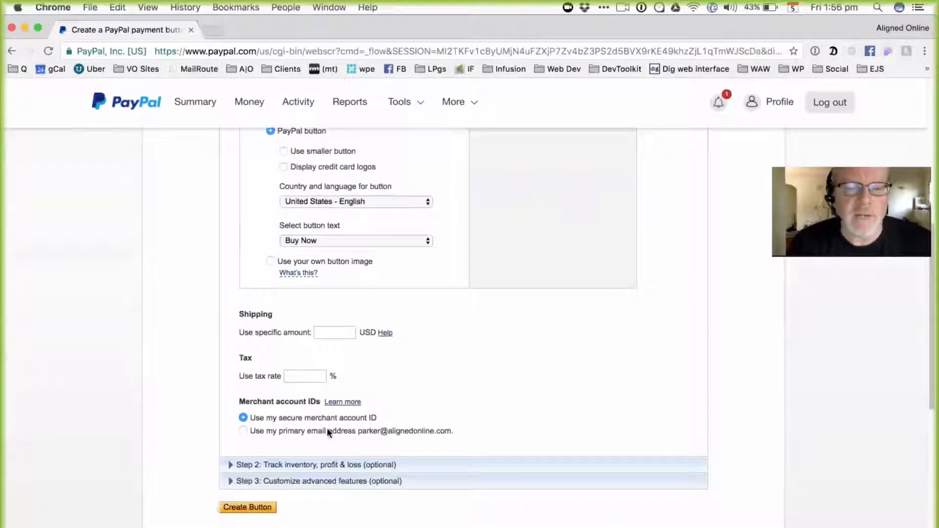
pyautogui.click(247, 508)
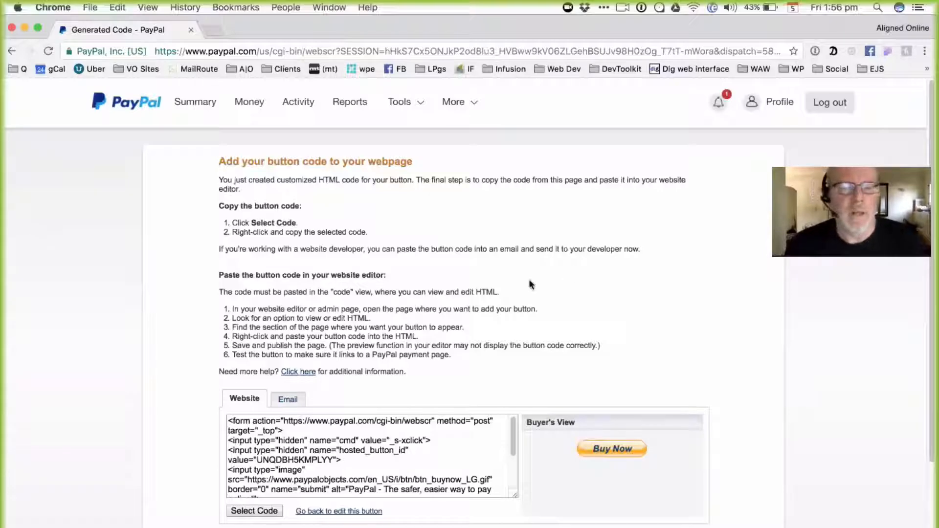
# Select the complete website embed code of the button, and switch to the email version and select its payment link for copying.
pyautogui.scroll(-5, 364, 413)
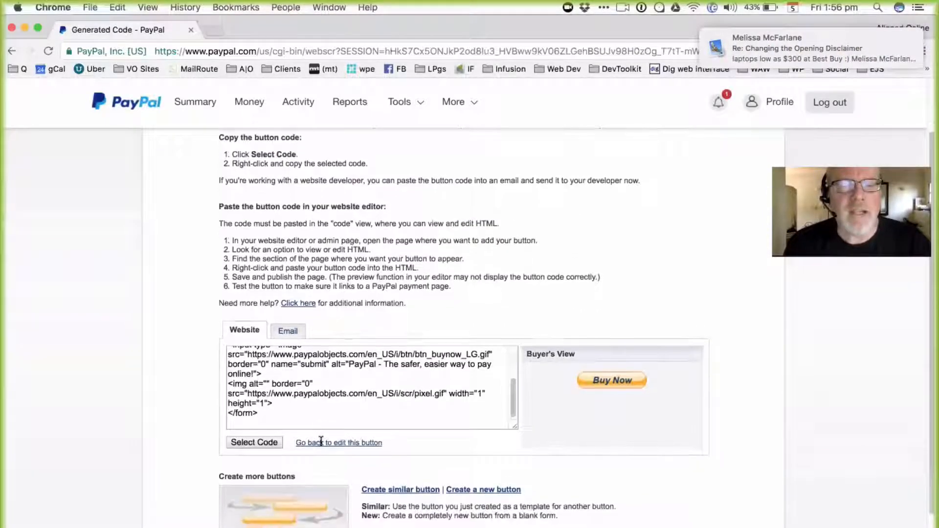
pyautogui.scroll(5, 294, 421)
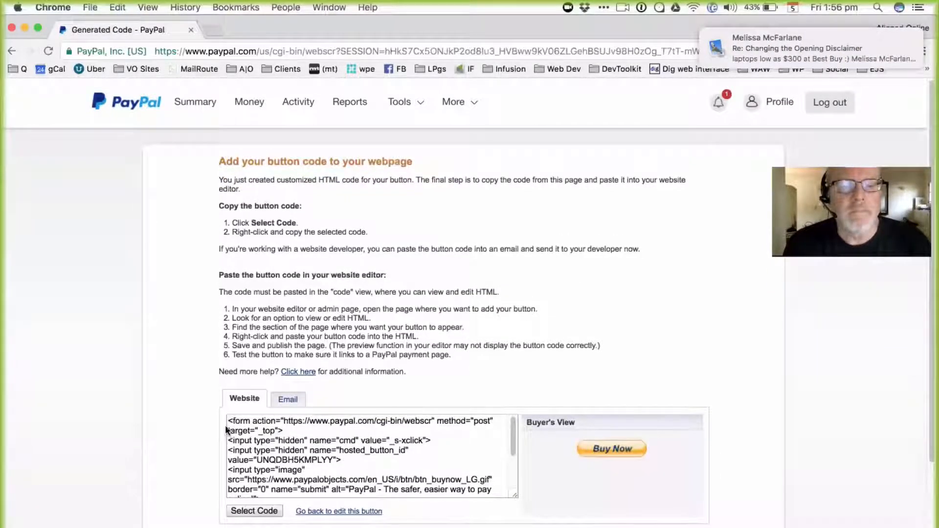
pyautogui.moveTo(225, 429); pyautogui.dragTo(348, 526)
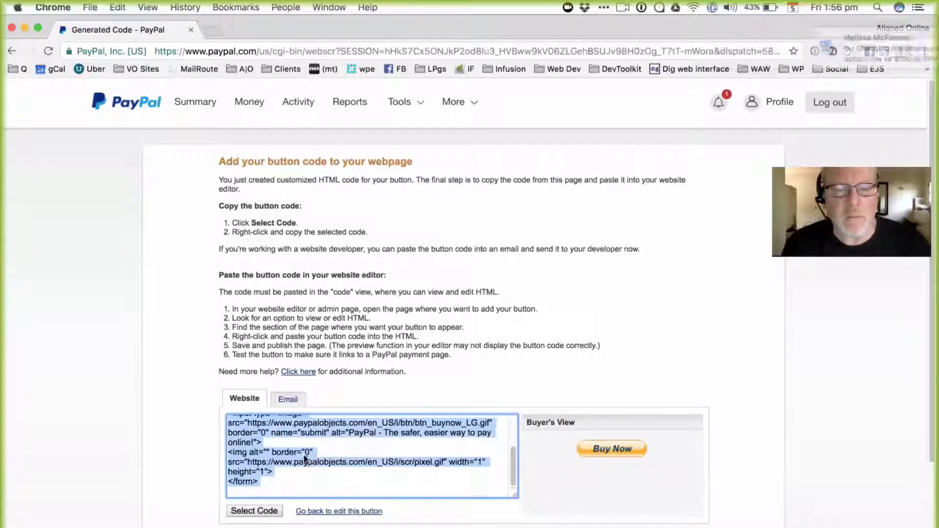
pyautogui.scroll(3, 303, 454)
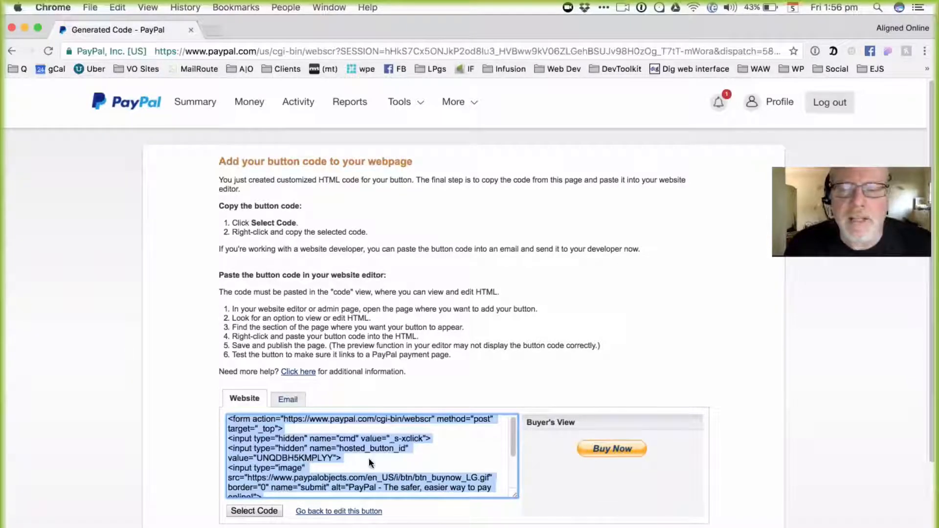
pyautogui.click(289, 400)
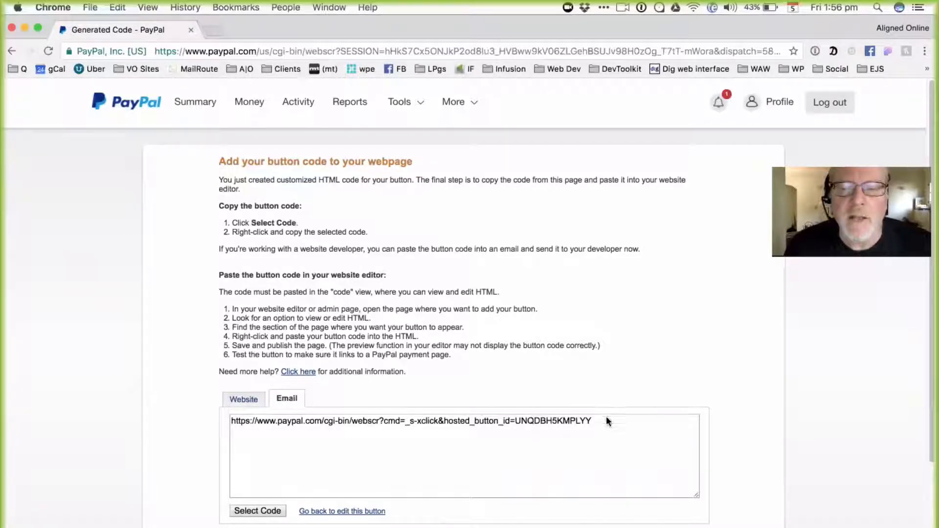
pyautogui.moveTo(606, 419); pyautogui.dragTo(284, 375)
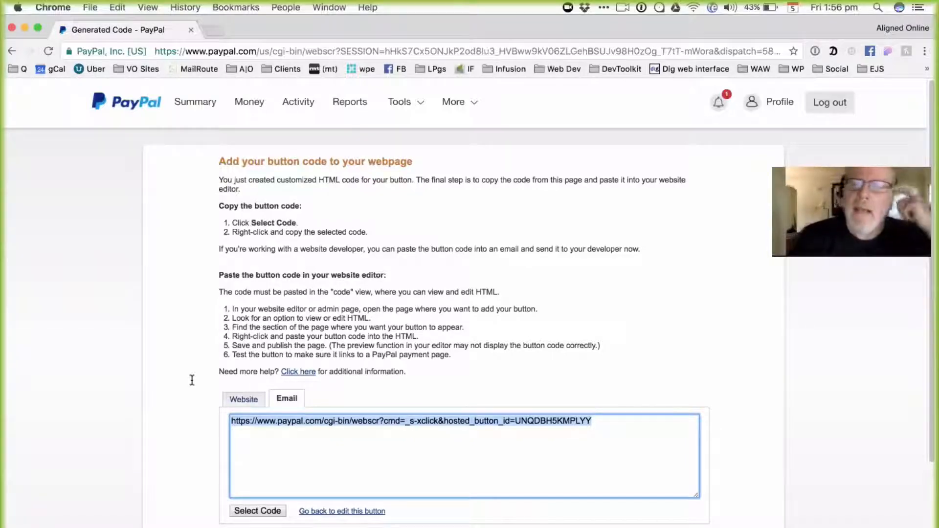
# Open bitly.com in a new tab and sign in with the account e-mail and password from the saved 1Password login.
pyautogui.press('super+t')
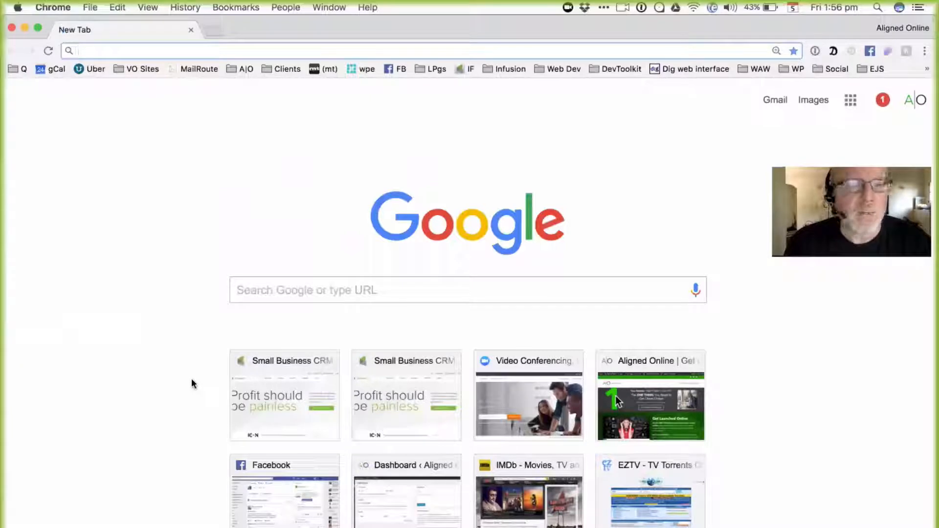
pyautogui.write('bit')
pyautogui.press('Return')
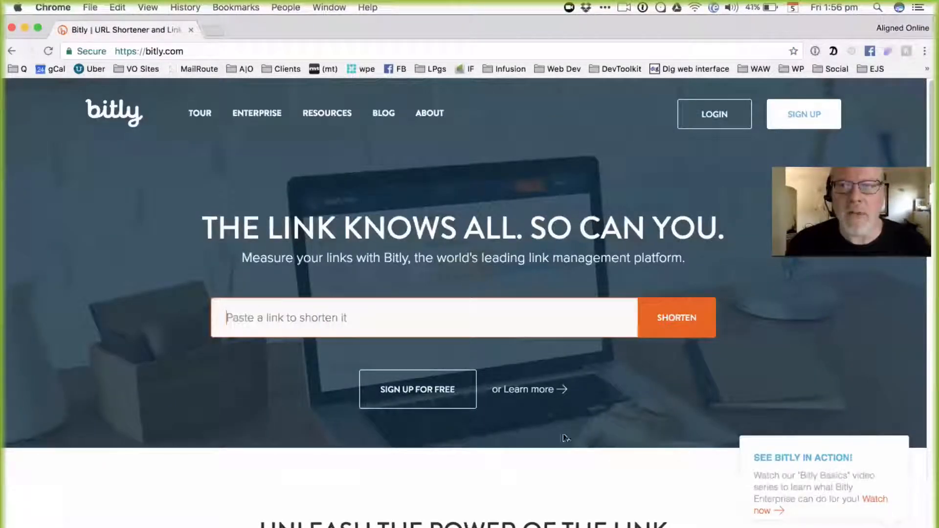
pyautogui.click(719, 117)
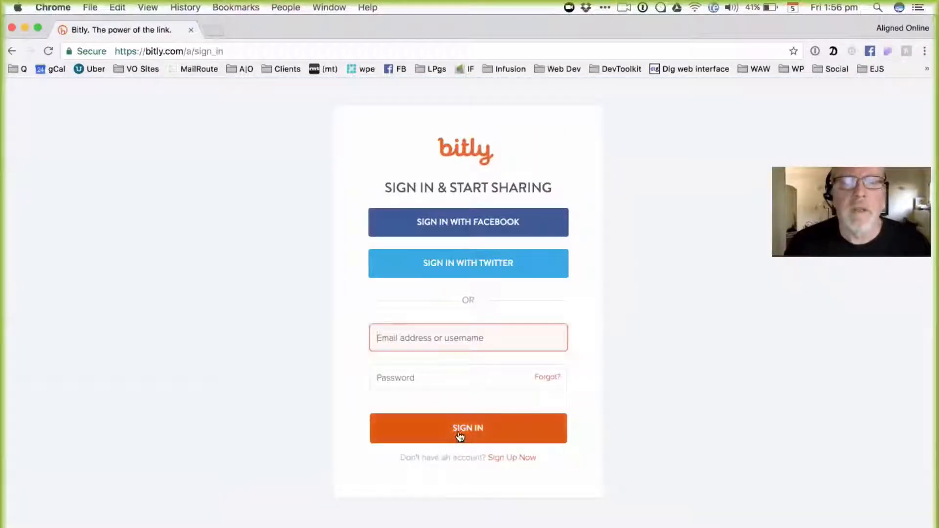
pyautogui.click(814, 51)
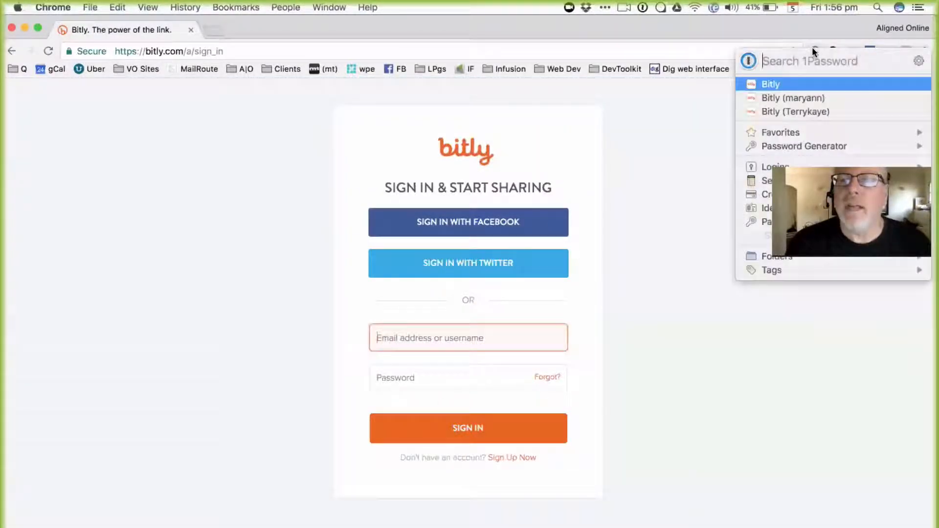
pyautogui.press('Return')
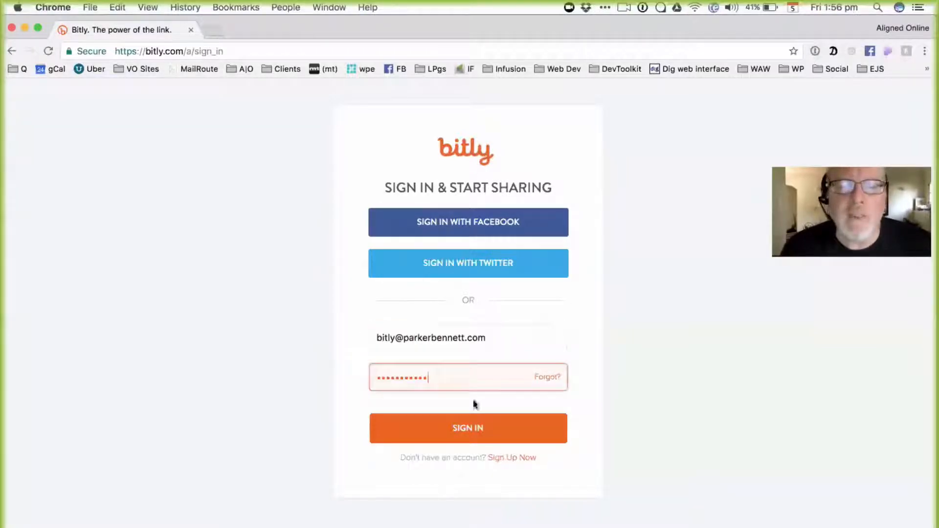
pyautogui.click(465, 430)
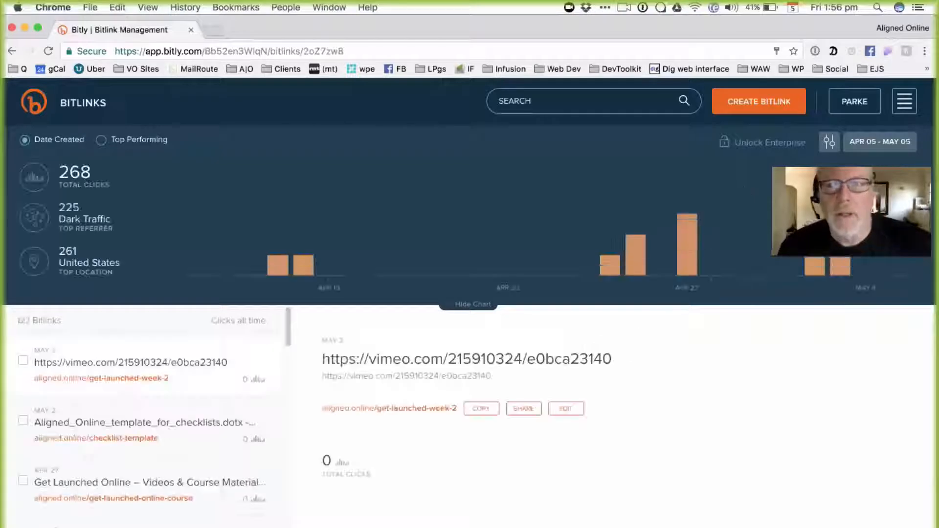
# Create a Bitlink for the copied PayPal payment link.
pyautogui.click(782, 101)
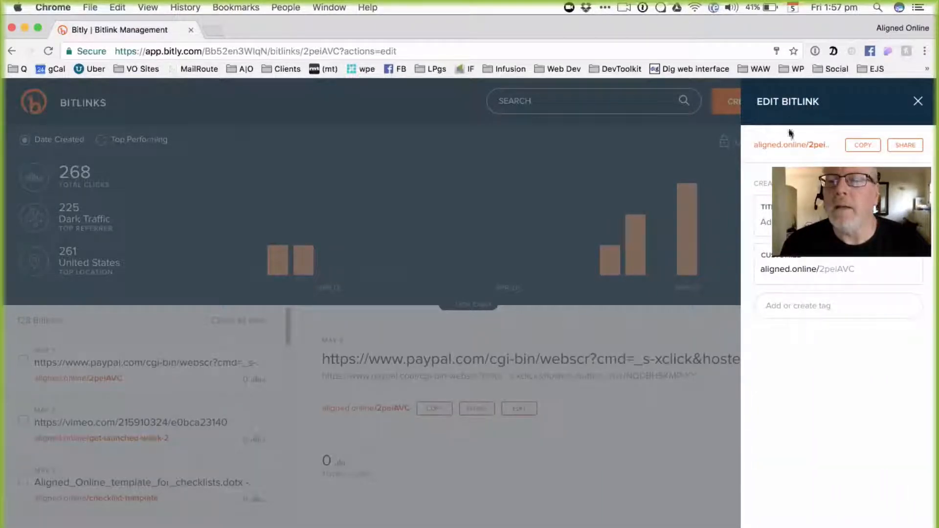
pyautogui.click(811, 269)
pyautogui.moveTo(859, 271); pyautogui.dragTo(819, 271)
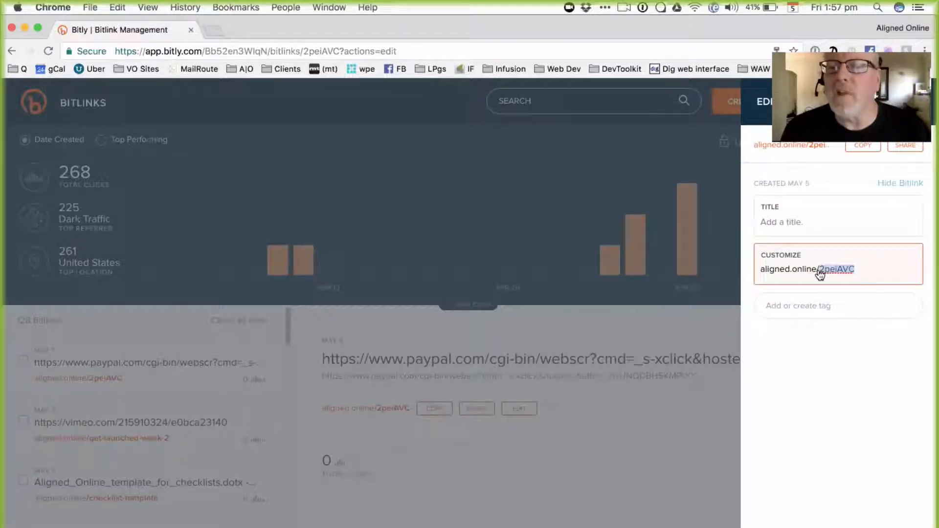
pyautogui.press('BackSpace')
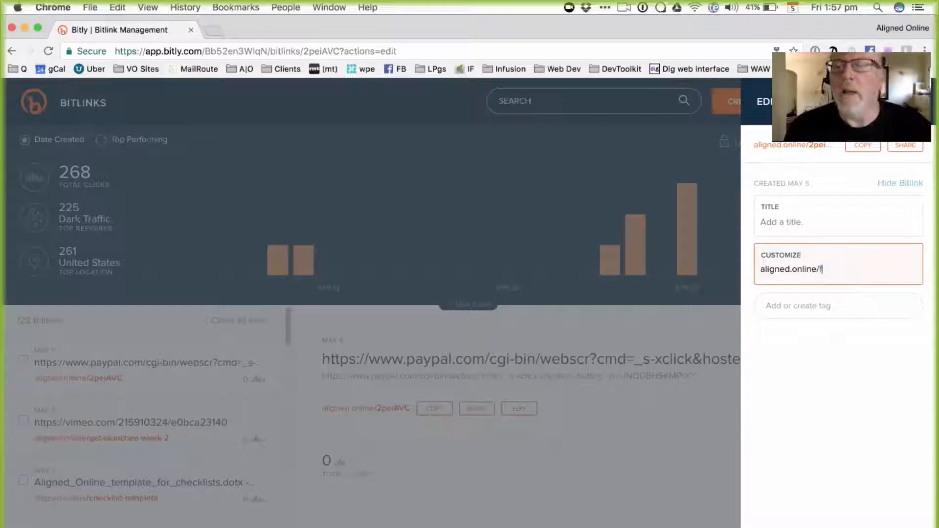
pyautogui.press('super+z')
pyautogui.press('BackSpace')
pyautogui.press('BackSpace')
pyautogui.press('BackSpace')
pyautogui.press('BackSpace')
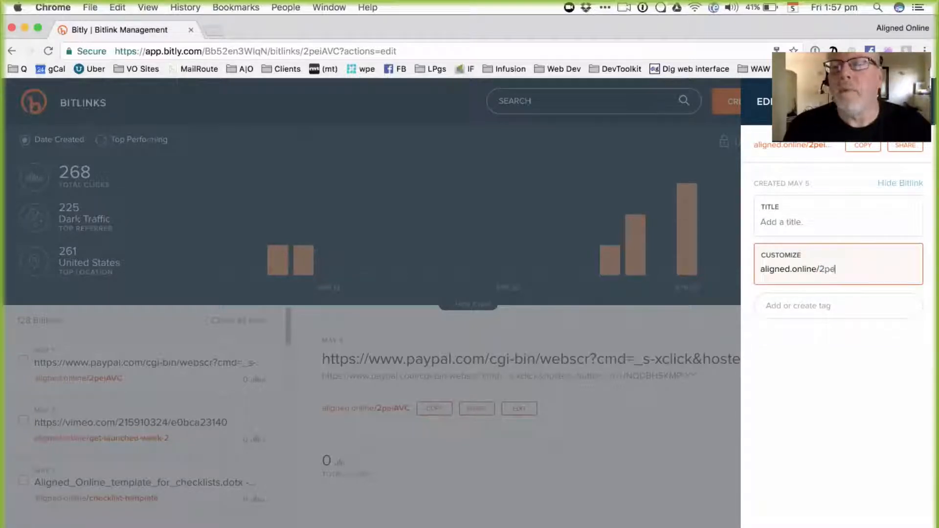
pyautogui.press('BackSpace')
pyautogui.press('BackSpace')
pyautogui.press('BackSpace')
pyautogui.press('BackSpace')
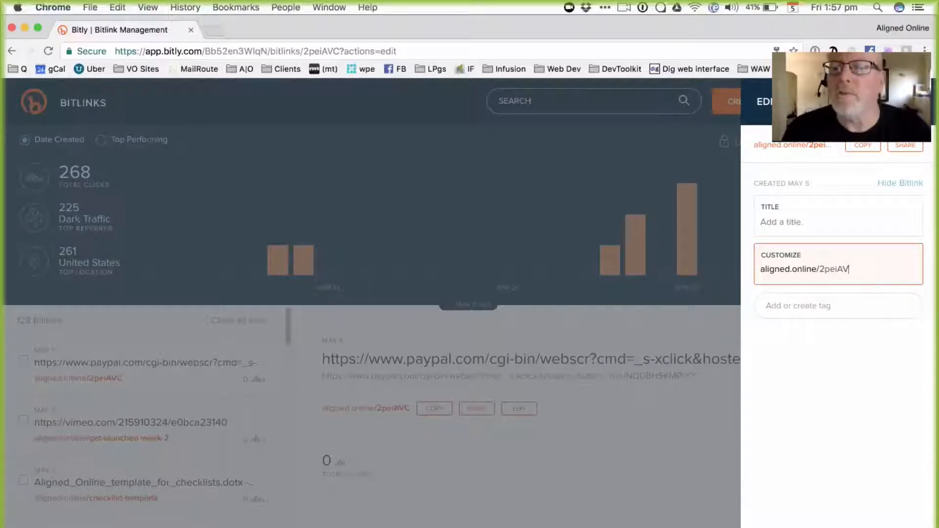
pyautogui.moveTo(819, 270); pyautogui.dragTo(865, 270)
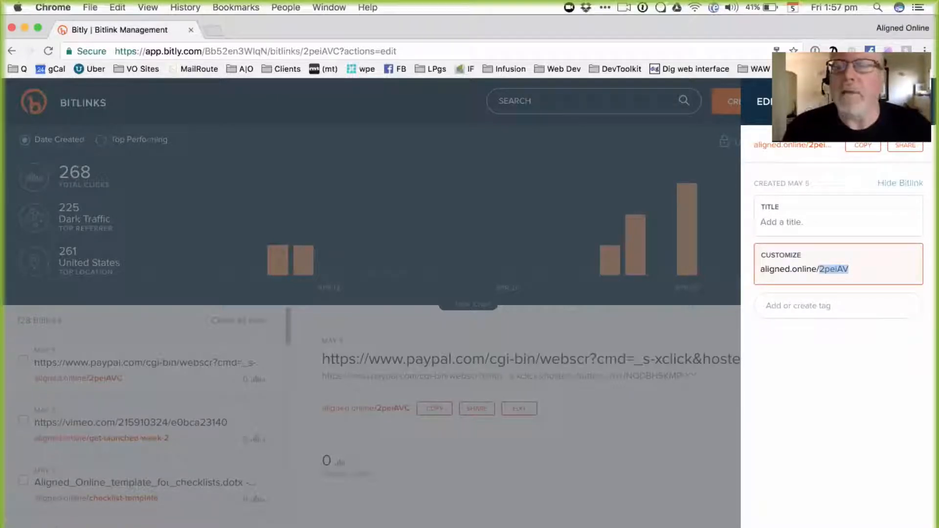
pyautogui.press('super+z')
pyautogui.click(850, 272)
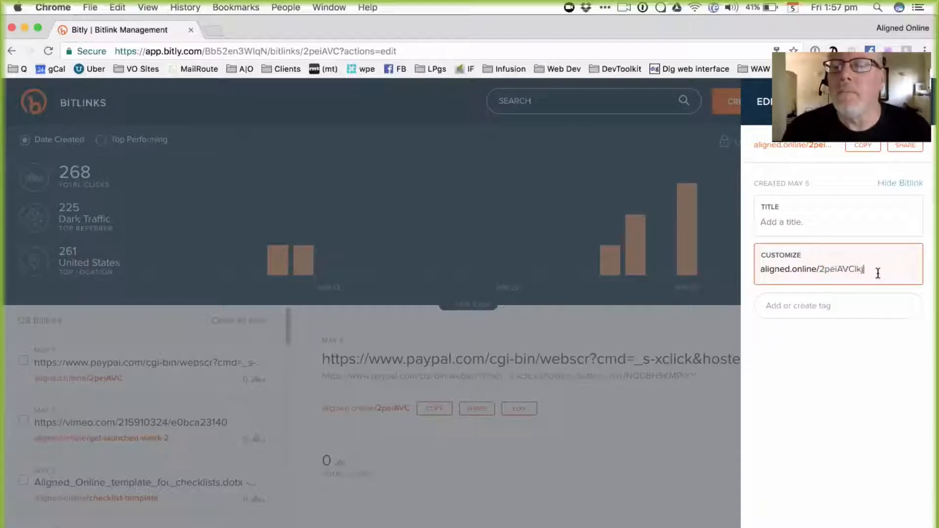
# Set the custom ending of the new Bitlink to loball-offer and save it.
pyautogui.moveTo(878, 273); pyautogui.dragTo(838, 273)
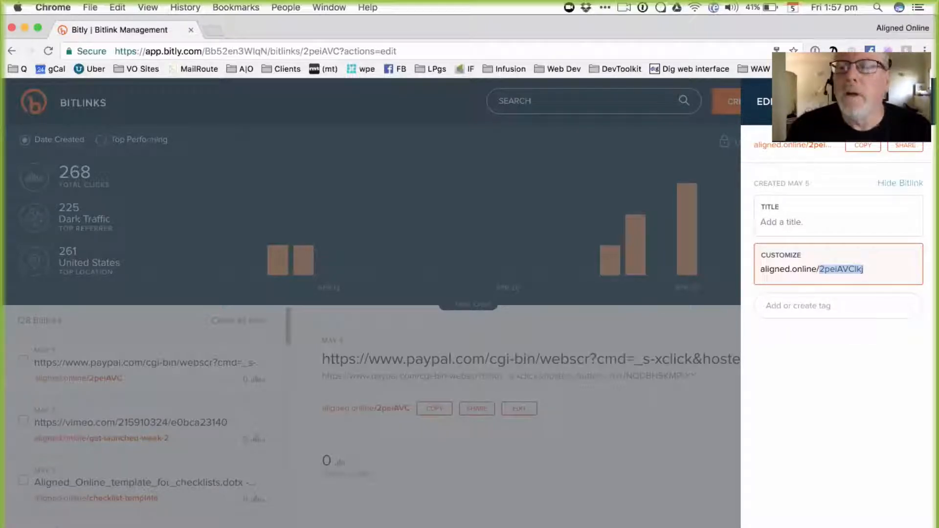
pyautogui.write('2peiAVCs')
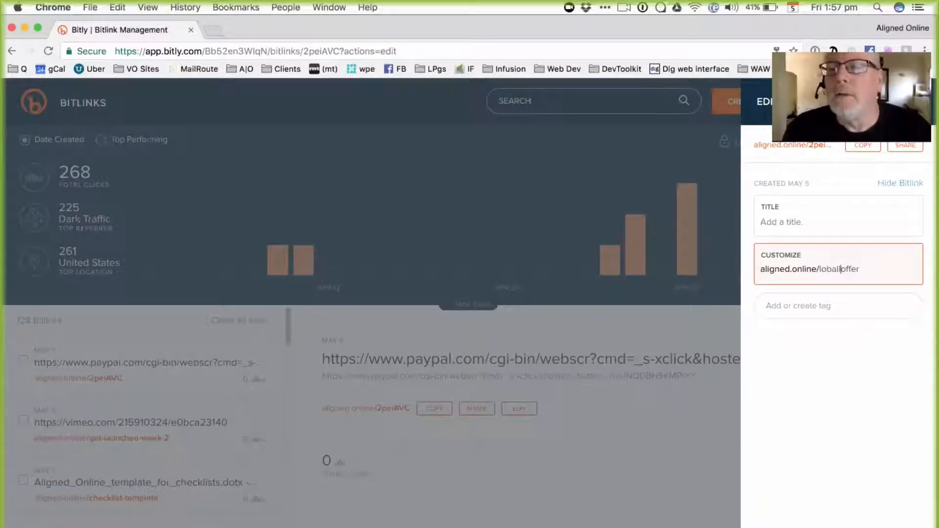
pyautogui.write('-')
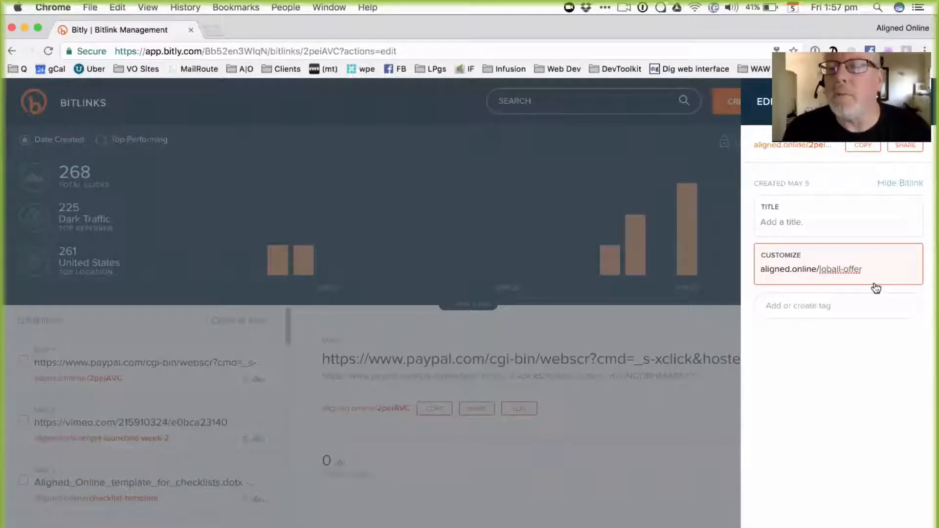
pyautogui.press('super+a')
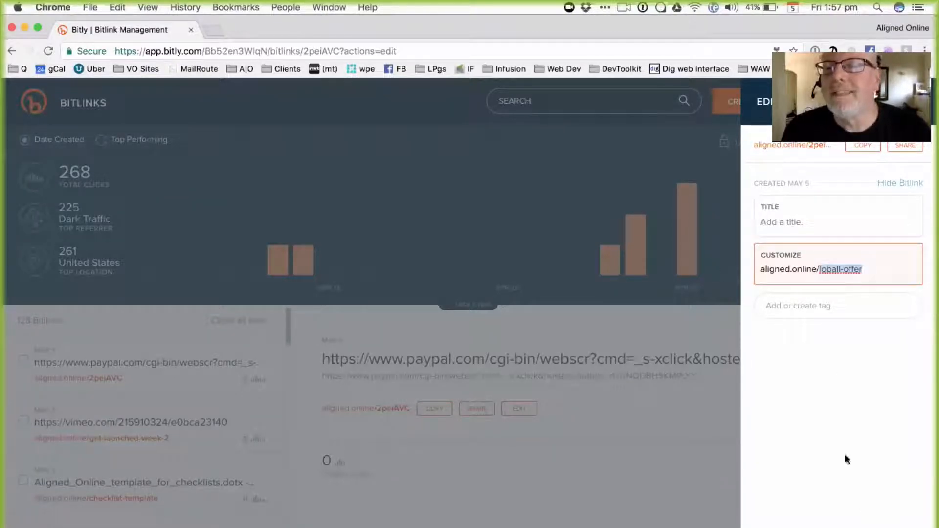
pyautogui.press('Return')
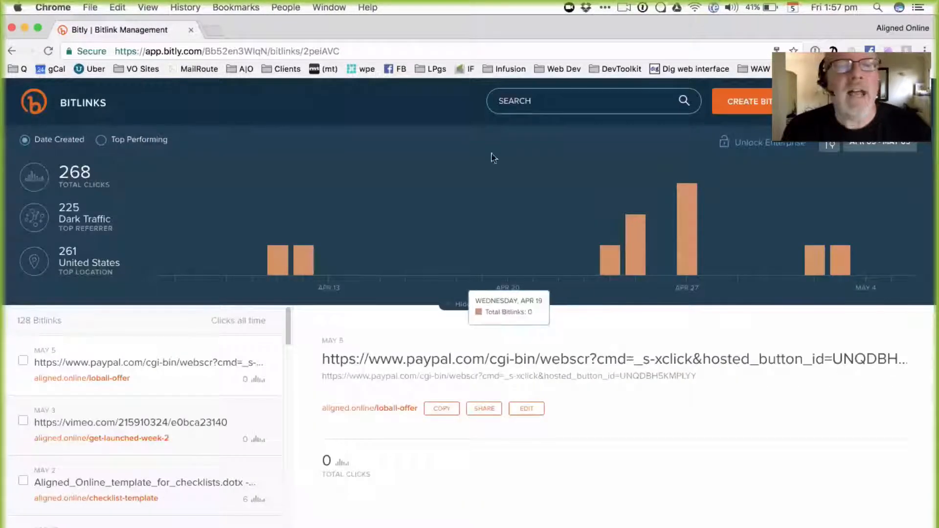
pyautogui.click(346, 45)
pyautogui.write('al')
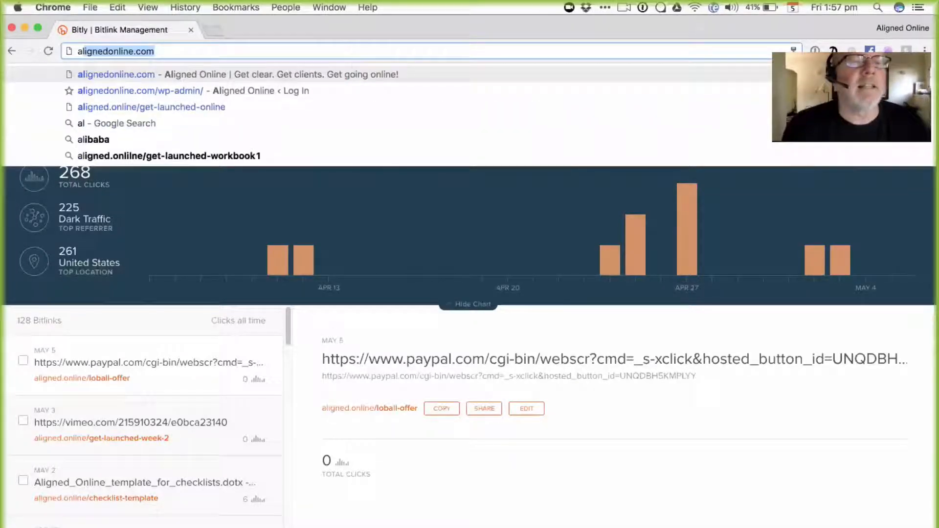
pyautogui.press('BackSpace')
pyautogui.press('BackSpace')
pyautogui.press('BackSpace')
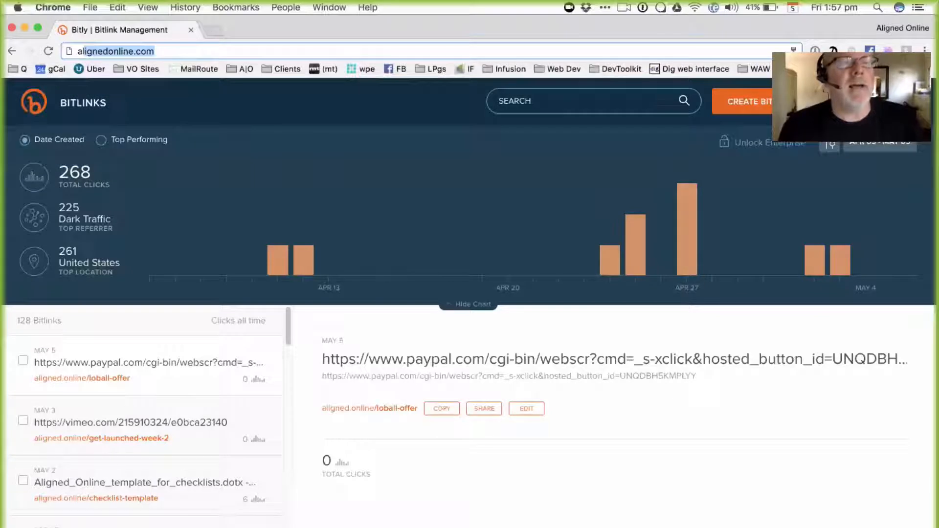
pyautogui.press('Escape')
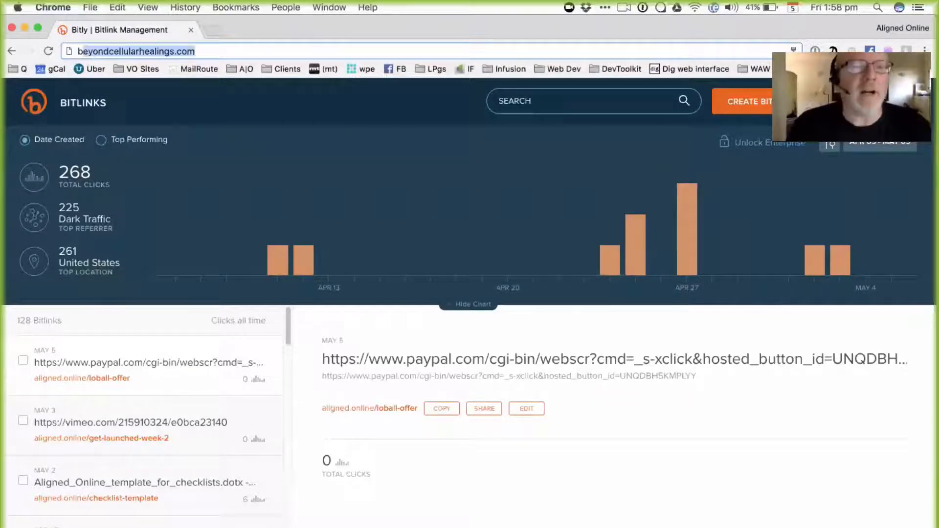
# Test the short link by opening bit.ly/loball-offer, and try to log in on the PayPal checkout page without entering a password.
pyautogui.write('bit.ly/')
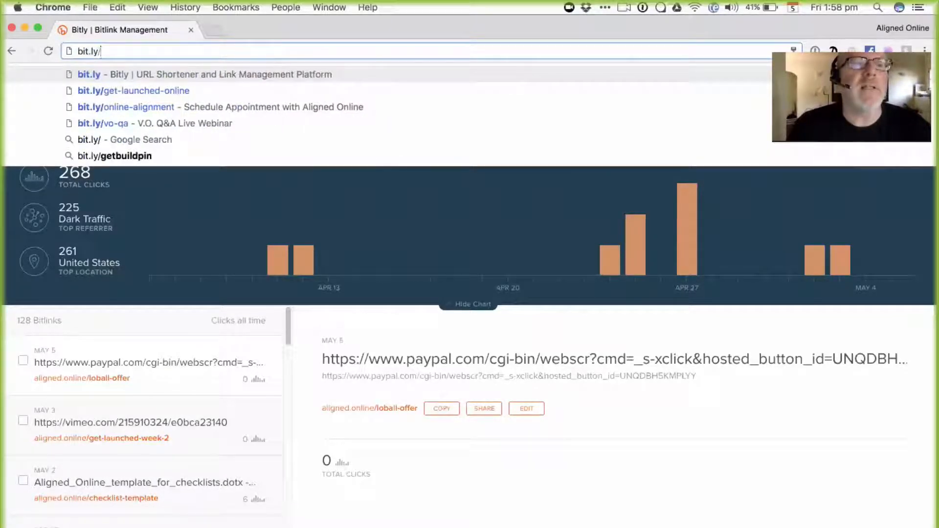
pyautogui.write('loball-o')
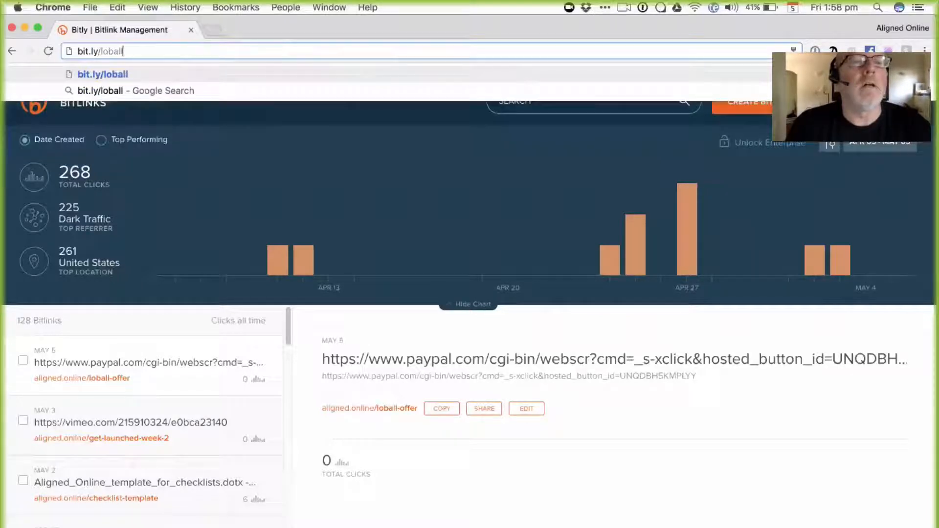
pyautogui.write('ffer')
pyautogui.press('Return')
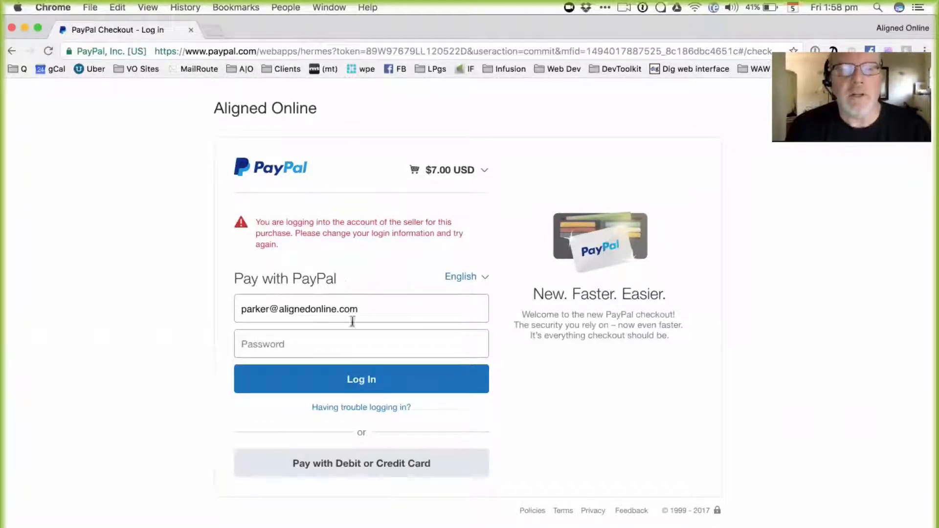
pyautogui.click(360, 392)
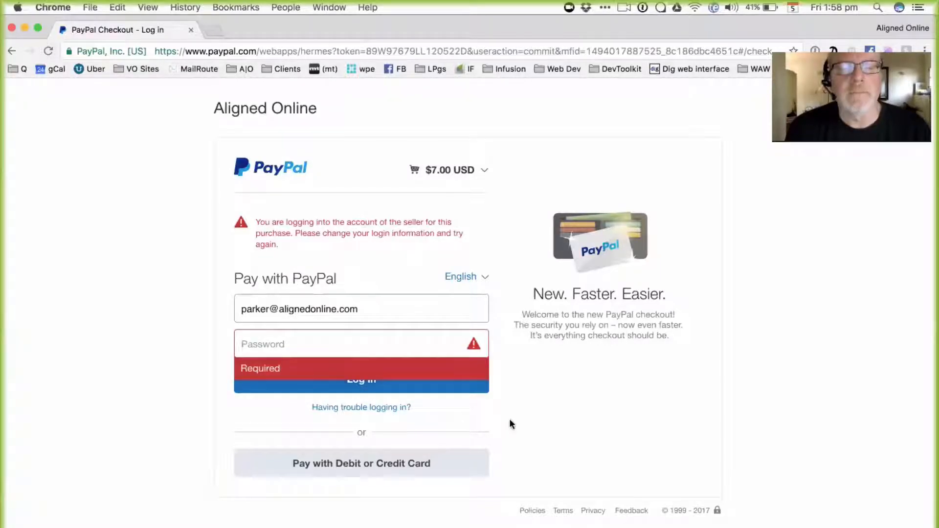
# Try to log in on the PayPal checkout page with the account password filled from the saved 1Password login.
pyautogui.click(814, 49)
pyautogui.click(768, 83)
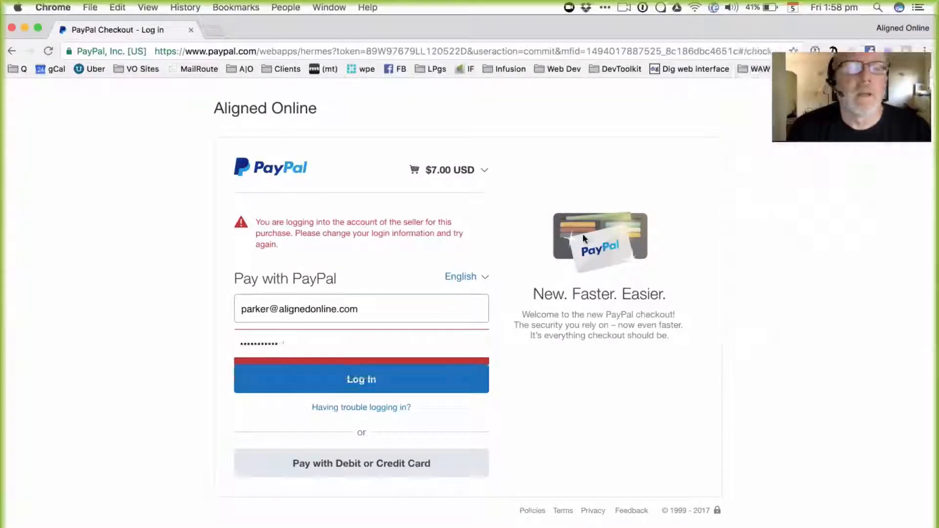
pyautogui.click(419, 384)
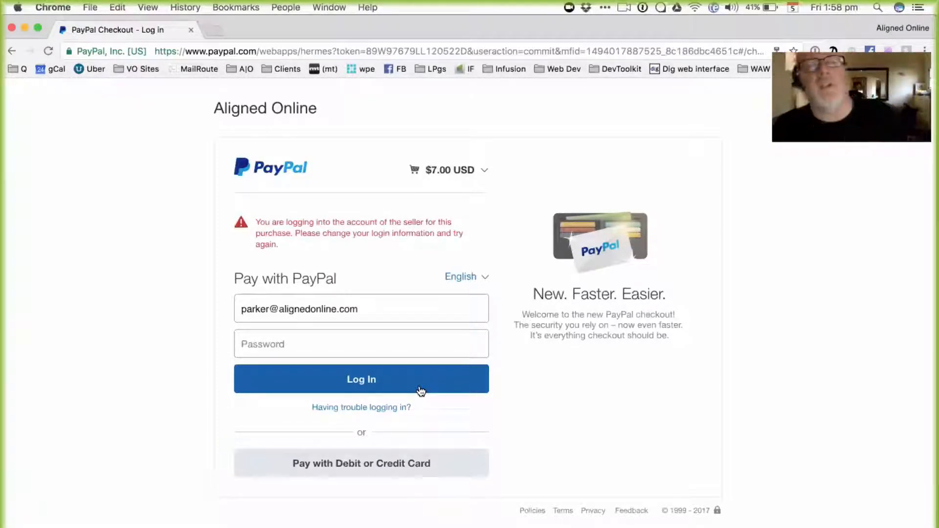
# Go to leadpages.net, log in to the account and open the millennial-read-training page for editing.
pyautogui.click(225, 54)
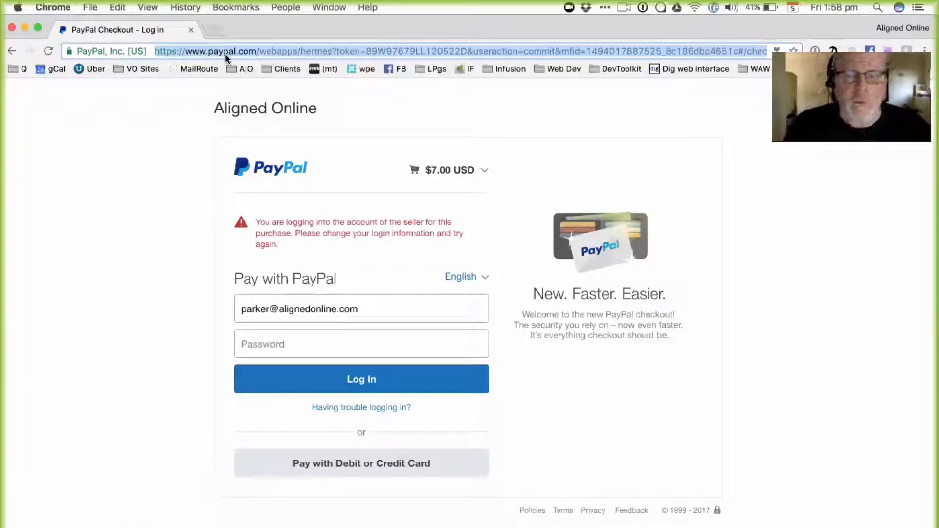
pyautogui.write('leadpages.net')
pyautogui.press('Return')
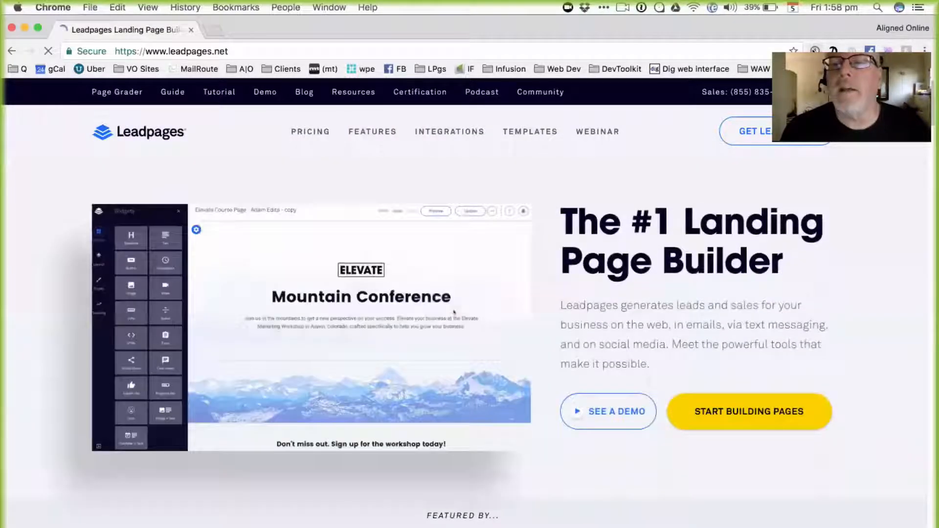
pyautogui.moveTo(687, 32); pyautogui.dragTo(576, 32)
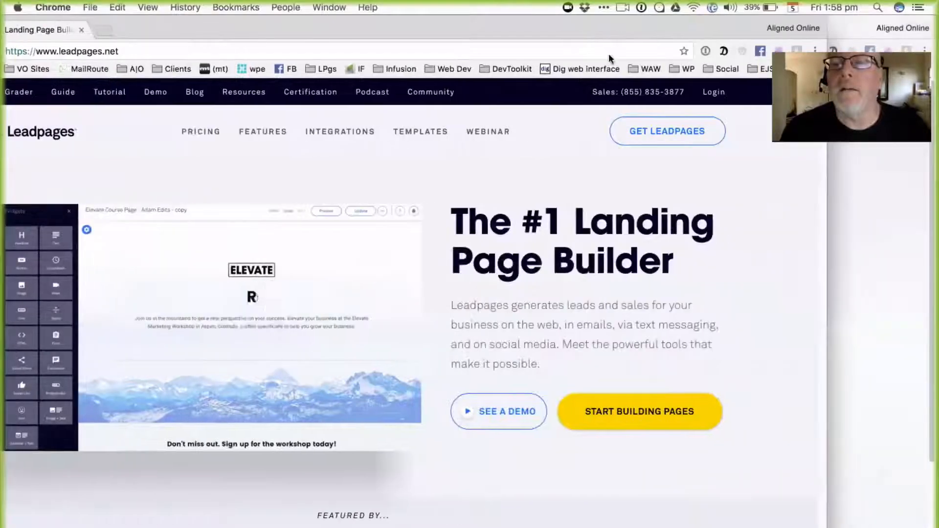
pyautogui.click(710, 98)
pyautogui.moveTo(697, 28); pyautogui.dragTo(780, 28)
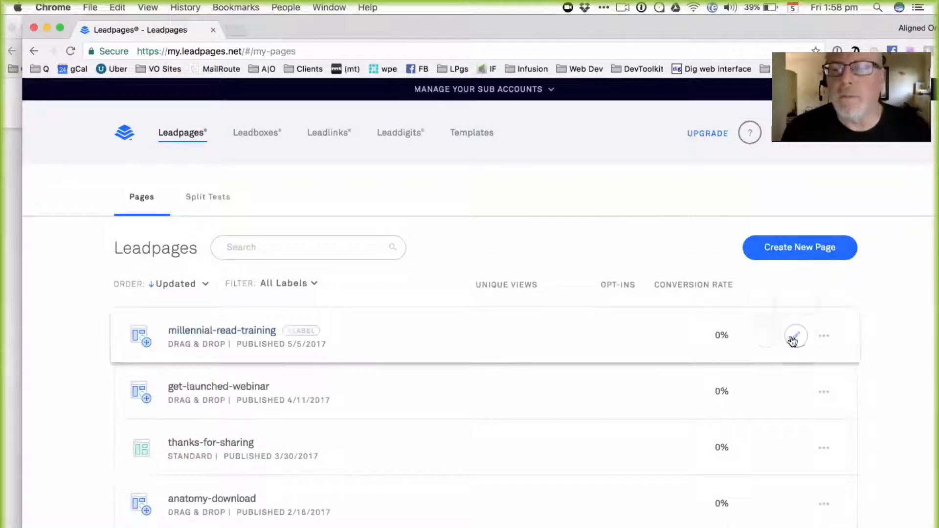
pyautogui.click(793, 338)
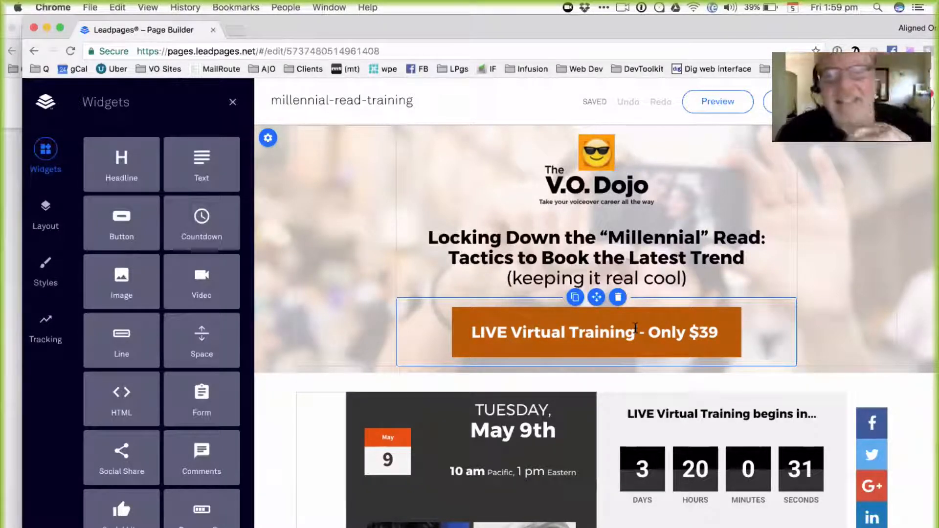
# Add a button widget above the orange LIVE Virtual Training button and label it "Get the Loball Offer".
pyautogui.scroll(-1, 555, 323)
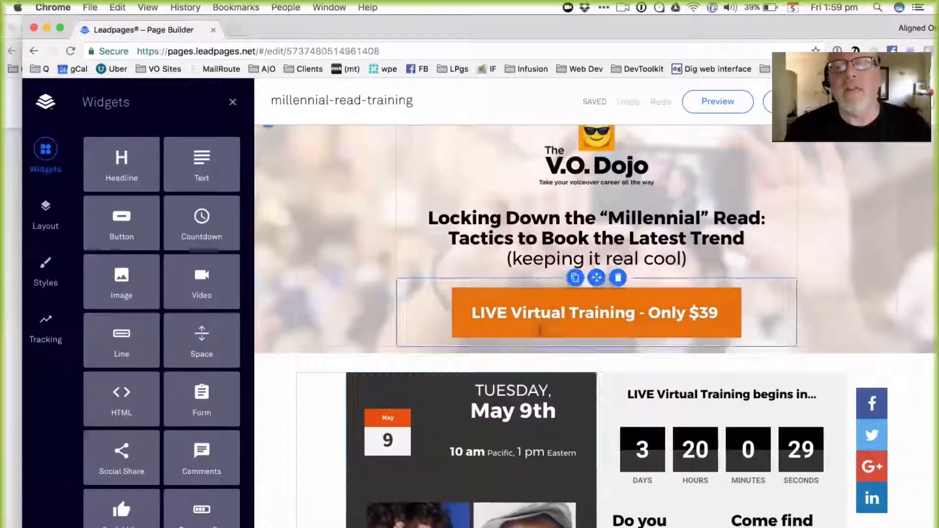
pyautogui.click(557, 307)
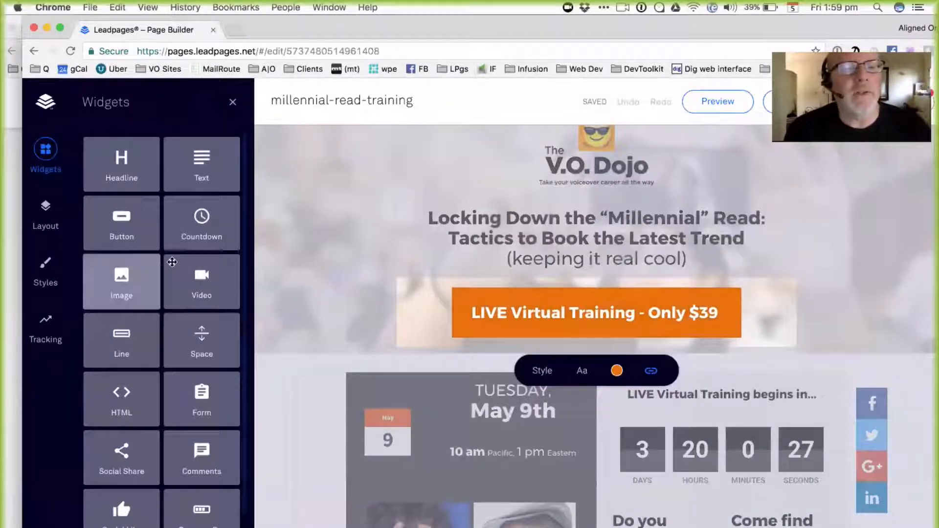
pyautogui.moveTo(122, 212); pyautogui.dragTo(565, 262)
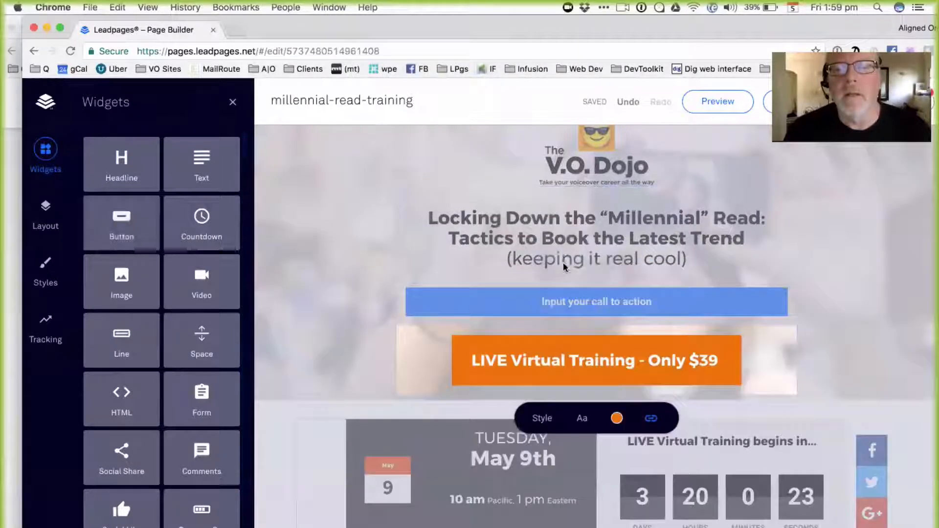
pyautogui.doubleClick(593, 302)
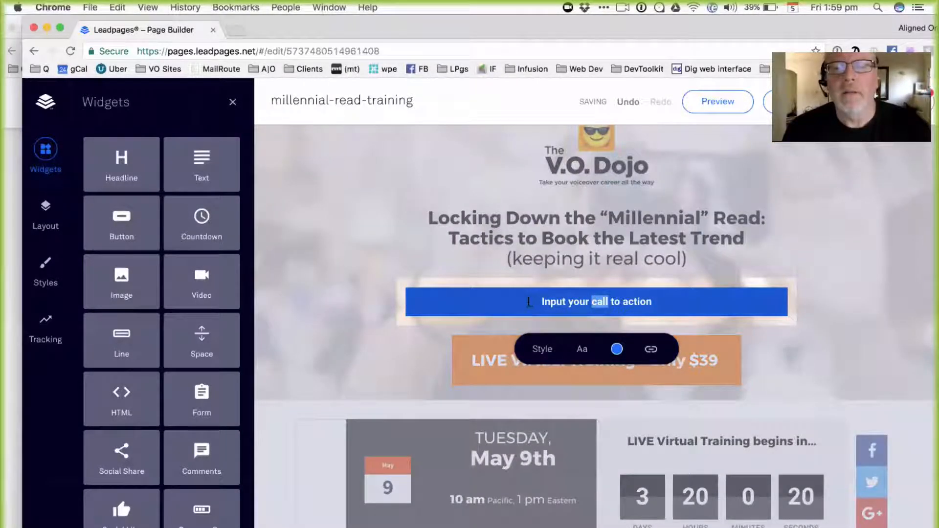
pyautogui.moveTo(531, 302); pyautogui.dragTo(643, 302)
pyautogui.write('Ge')
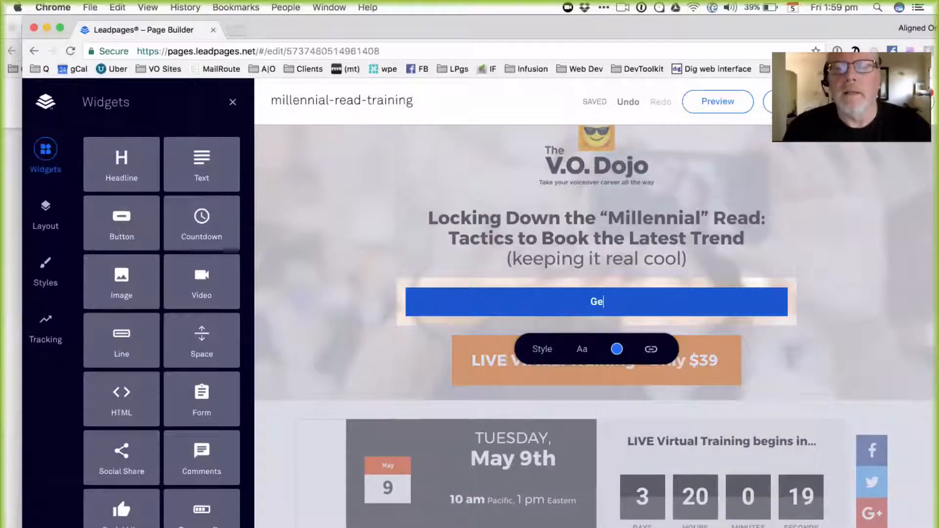
pyautogui.write('t the Loball Offer')
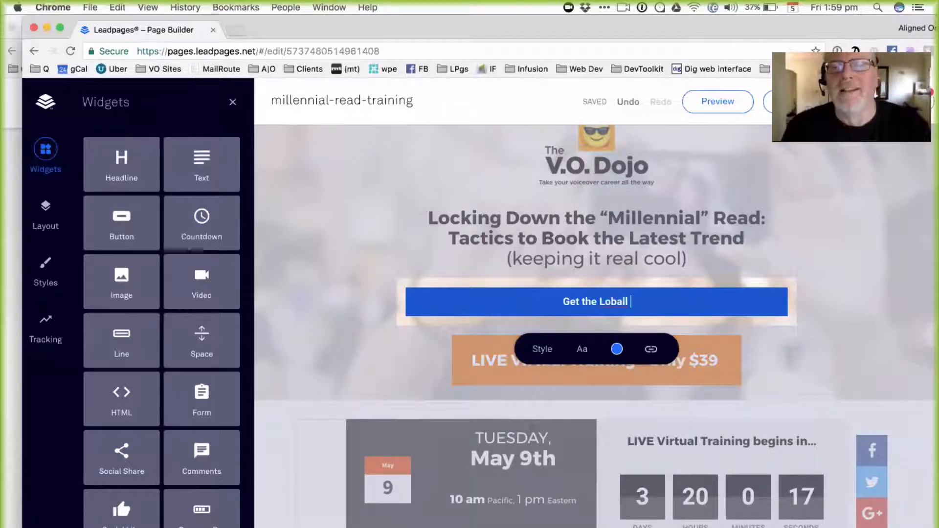
# Link the Get the Loball Offer button to an external URL, using the PayPal payment link from the clipboard history.
pyautogui.click(652, 350)
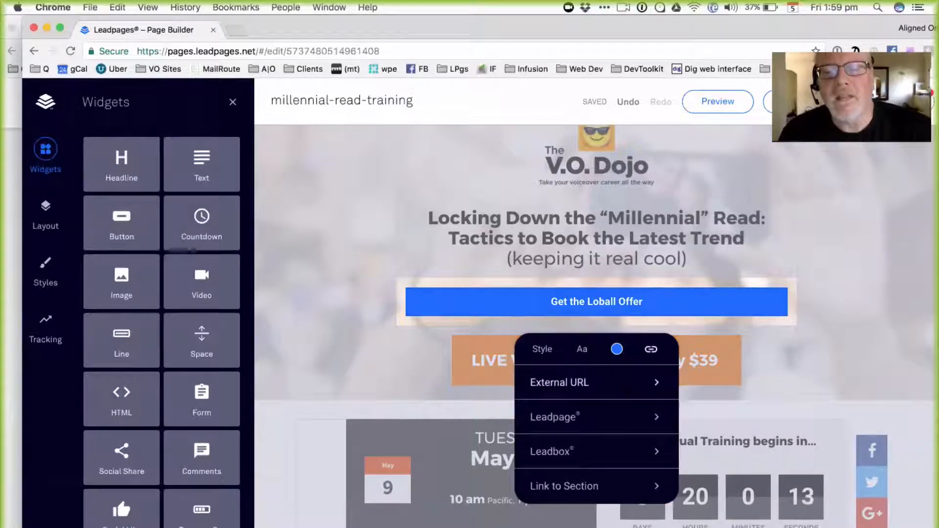
pyautogui.click(633, 377)
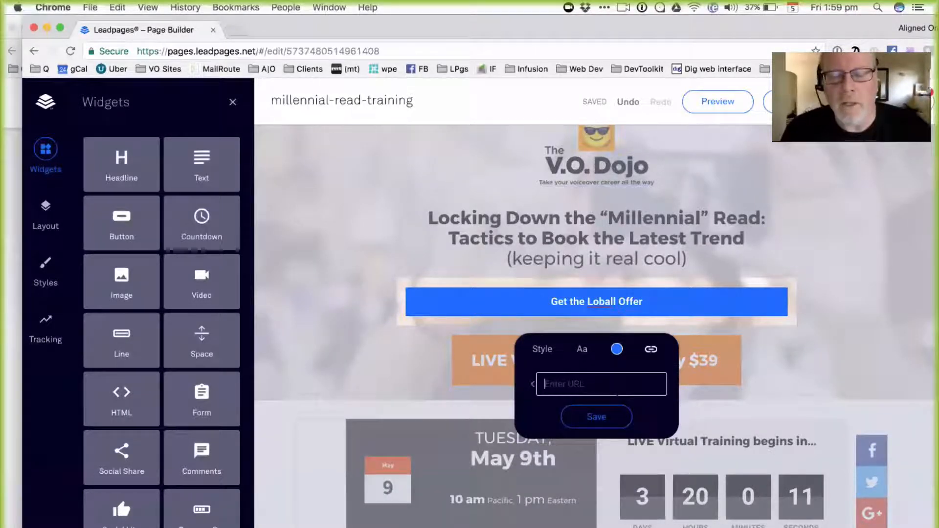
pyautogui.press('alt+super+c')
pyautogui.press('Down')
pyautogui.press('Down')
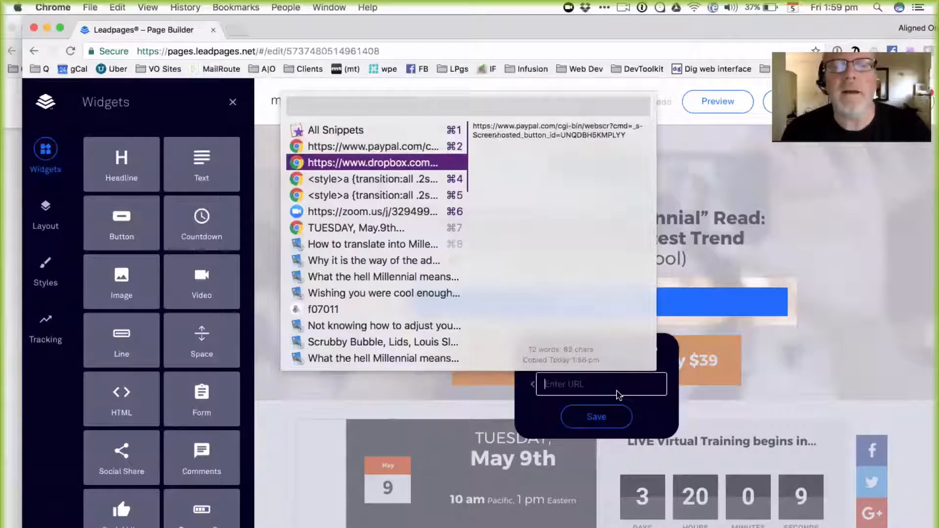
pyautogui.press('Up')
pyautogui.press('Return')
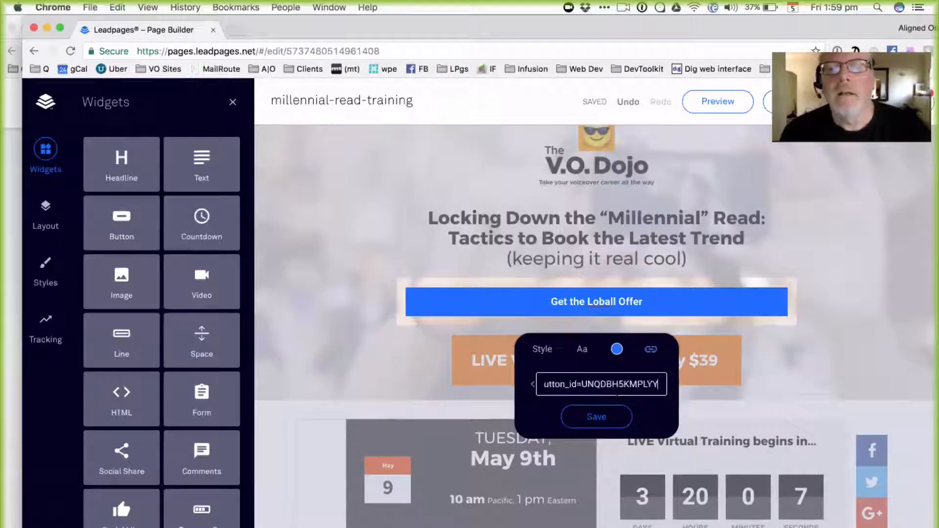
pyautogui.click(608, 423)
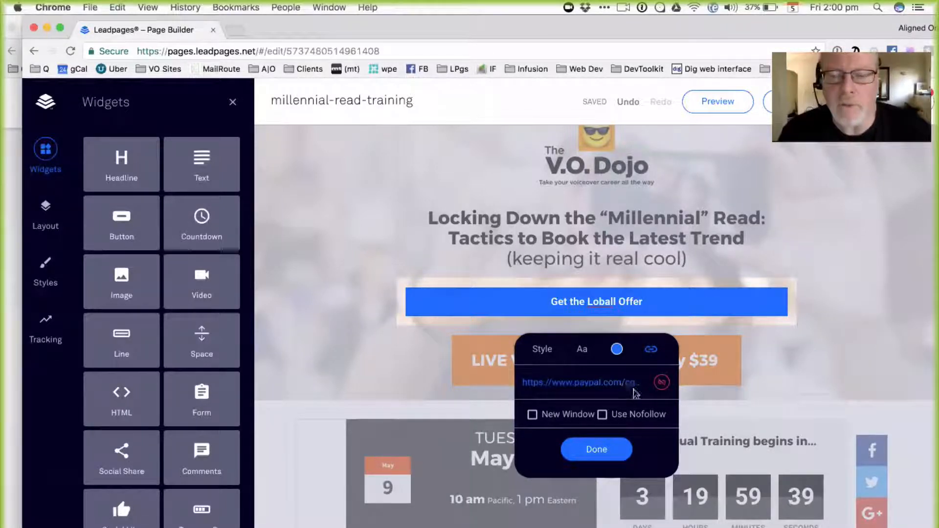
pyautogui.click(596, 450)
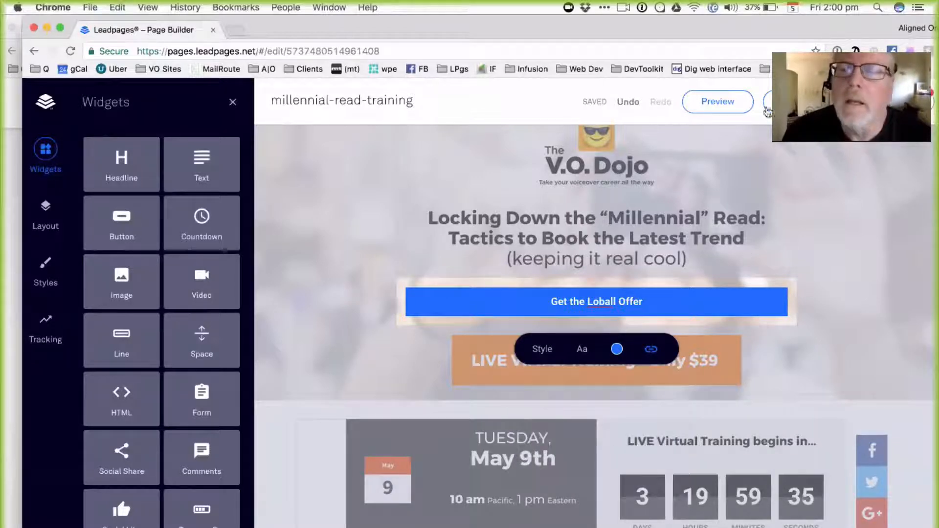
# Preview the page, test the Get the Loball Offer button's link to the PayPal checkout, and return to the page editor.
pyautogui.click(705, 102)
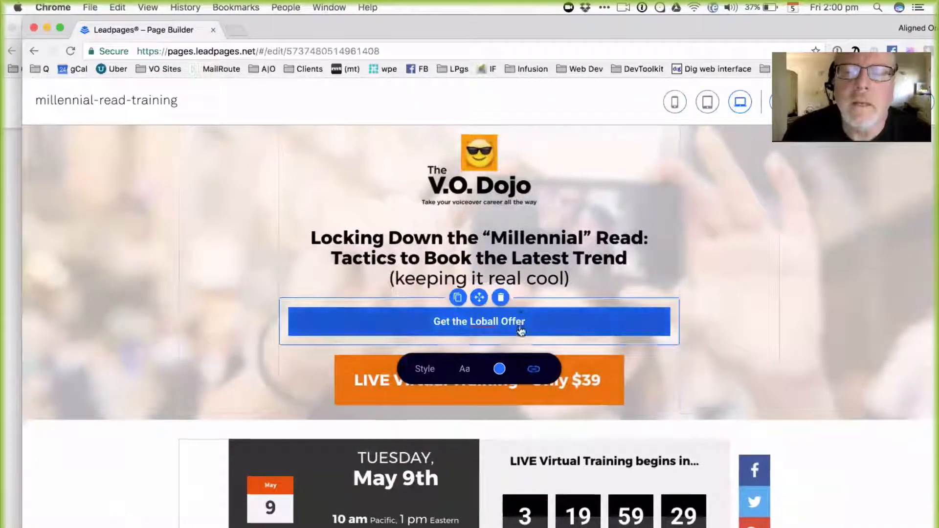
pyautogui.click(522, 331)
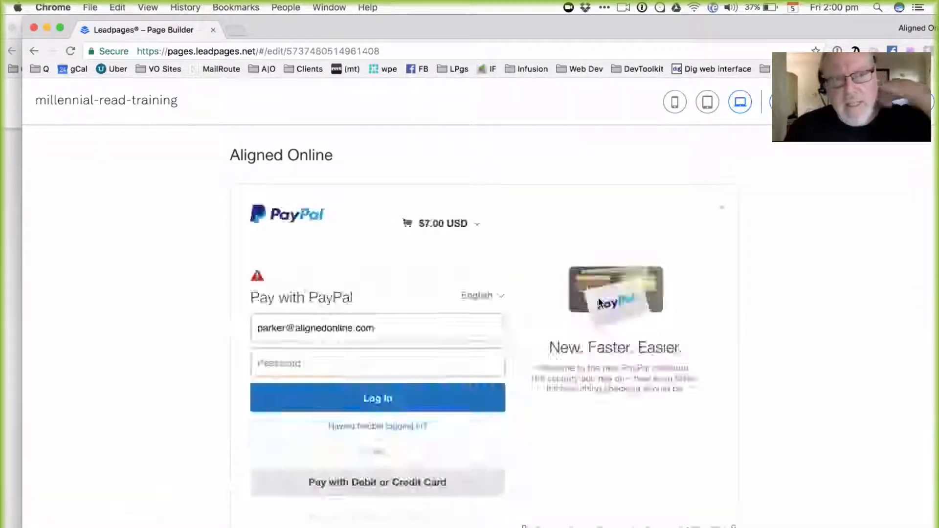
pyautogui.click(33, 51)
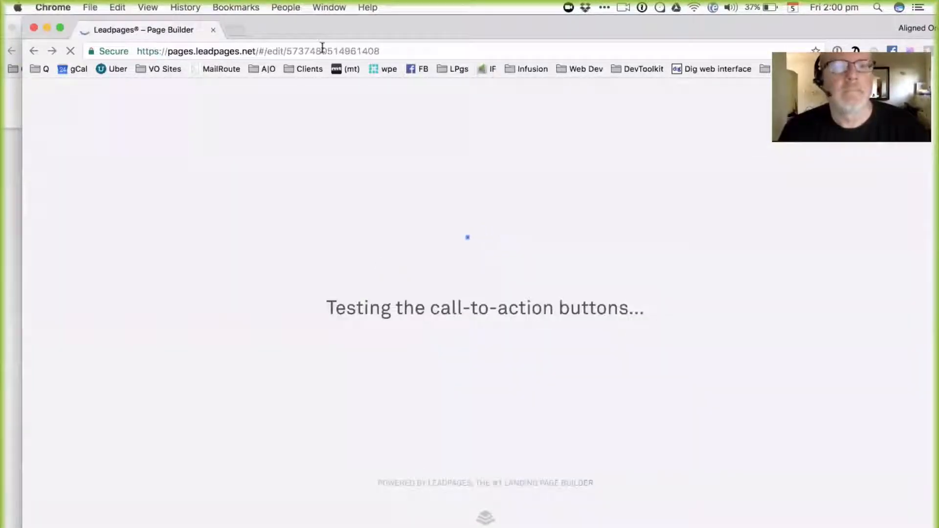
pyautogui.moveTo(321, 33); pyautogui.dragTo(302, 9)
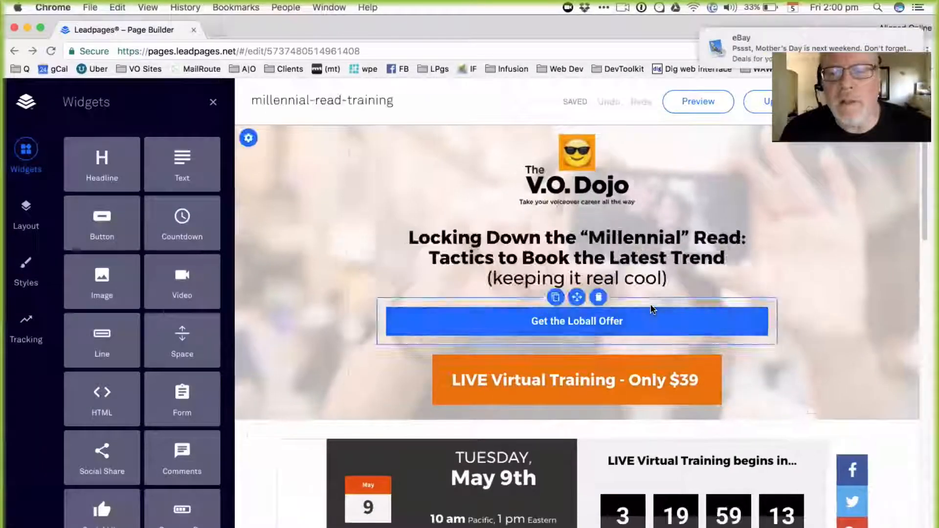
# Set the Get the Loball Offer button's link to open in a new window.
pyautogui.click(665, 319)
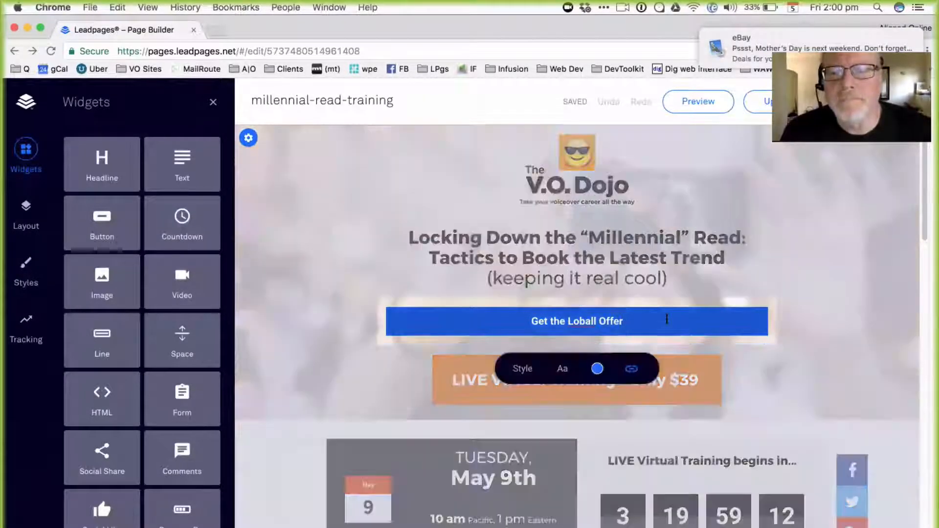
pyautogui.click(634, 371)
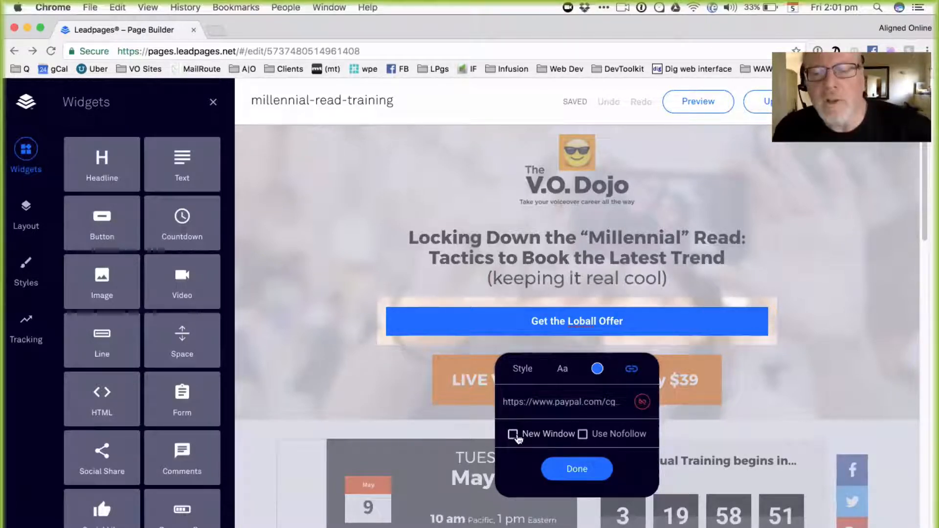
pyautogui.click(514, 436)
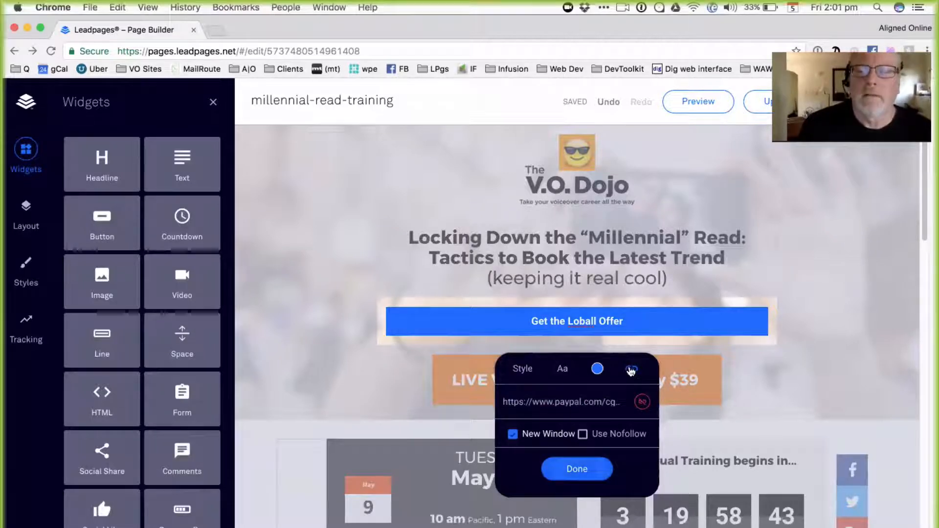
pyautogui.click(577, 469)
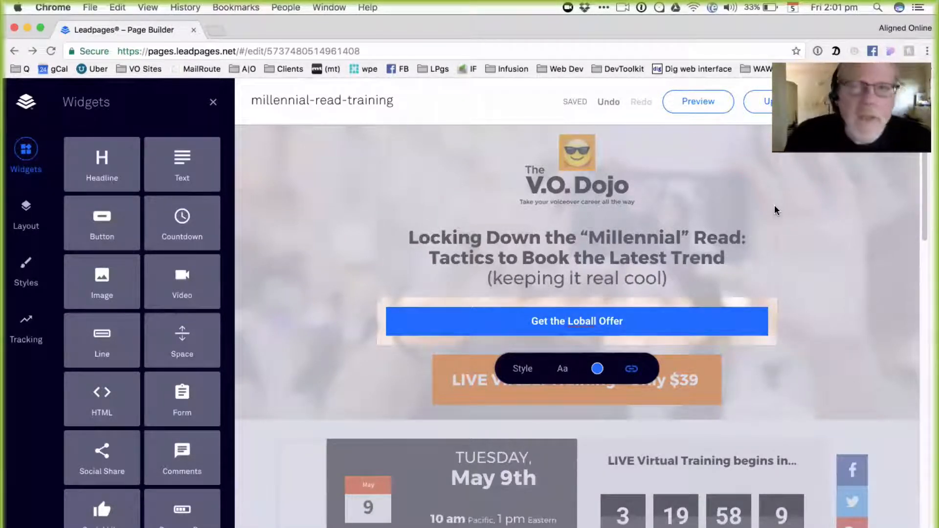
# Go to amazon.com, search for "bluetooth dongle" and look through the USB Bluetooth adapters in the results.
pyautogui.moveTo(929, 209)
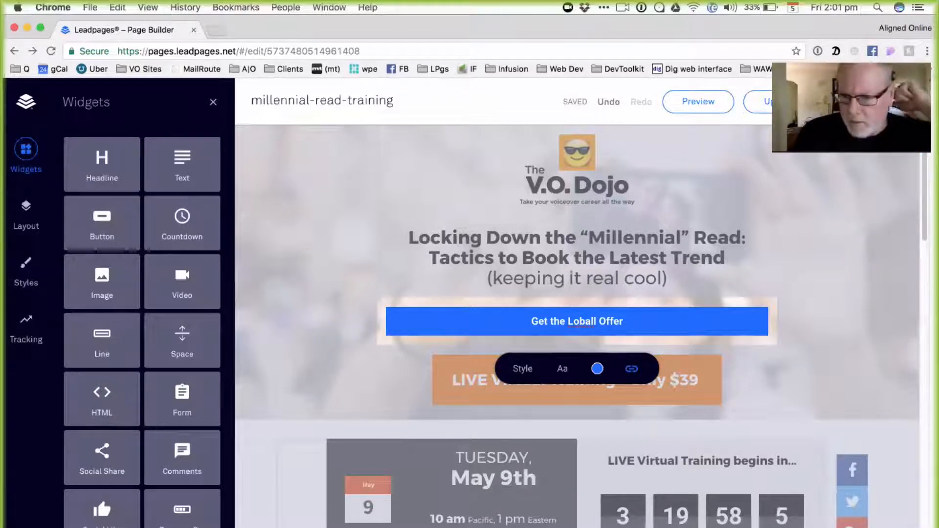
pyautogui.click(564, 48)
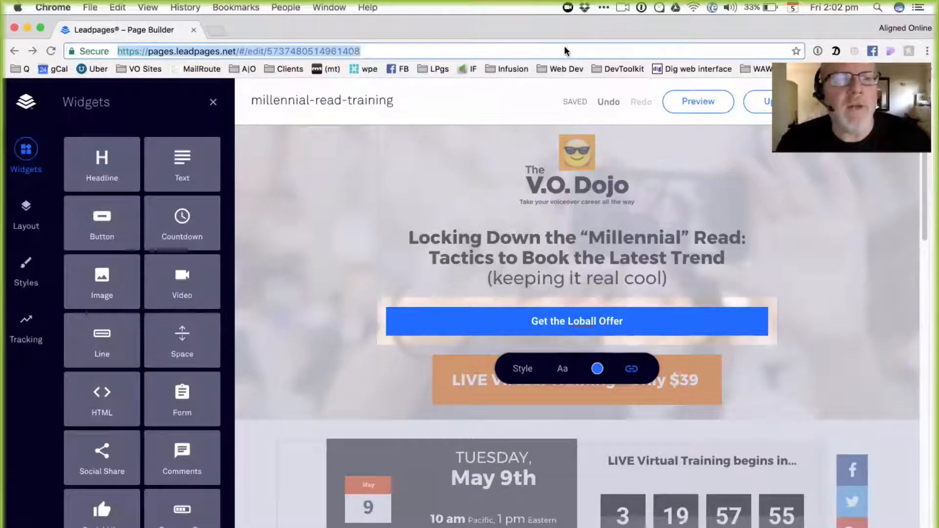
pyautogui.write('amazon.com')
pyautogui.press('Return')
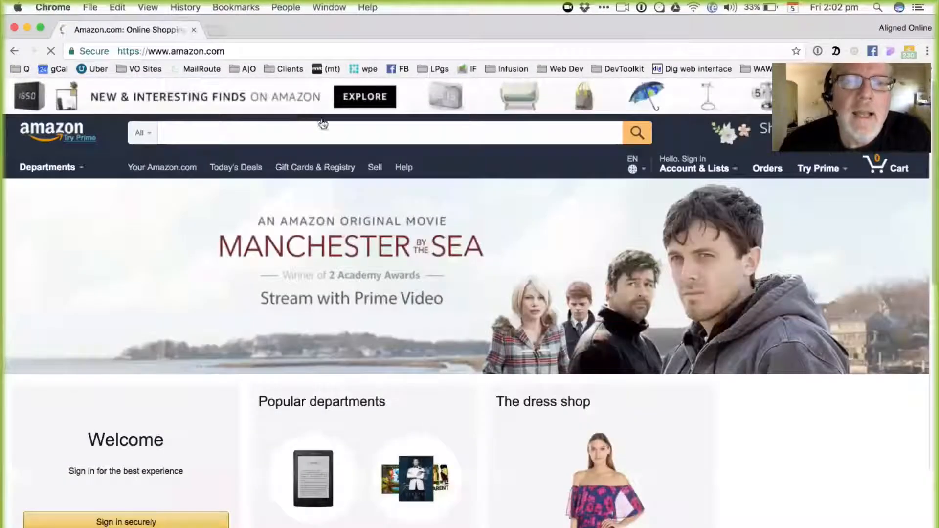
pyautogui.write('blue')
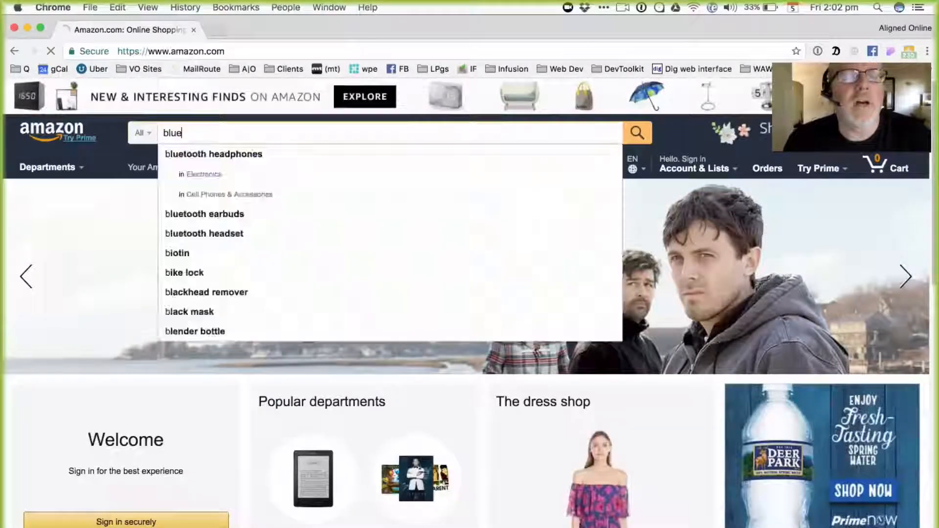
pyautogui.write('tooth dongle')
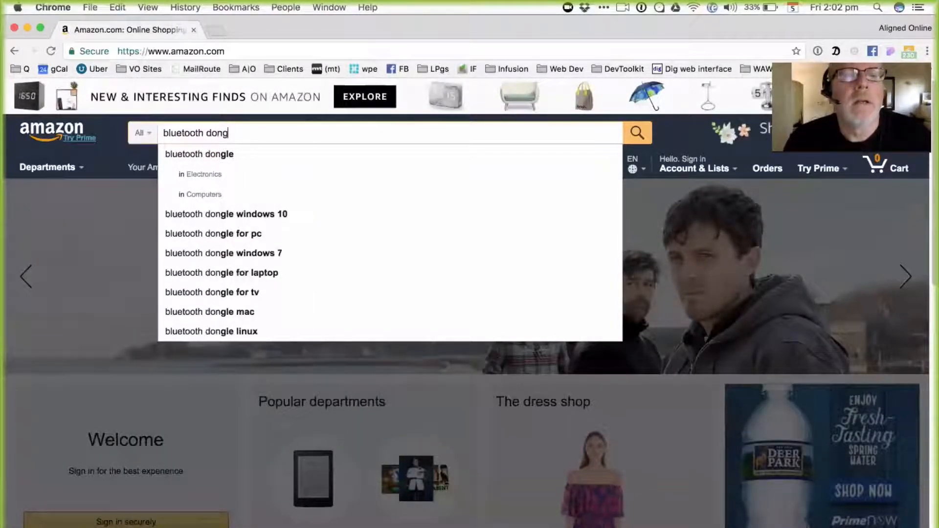
pyautogui.press('Return')
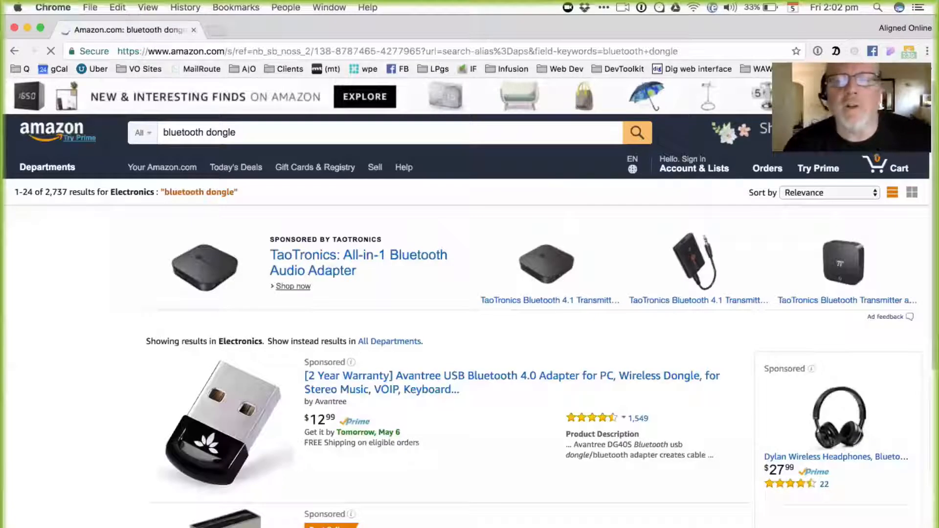
pyautogui.scroll(-8, 233, 418)
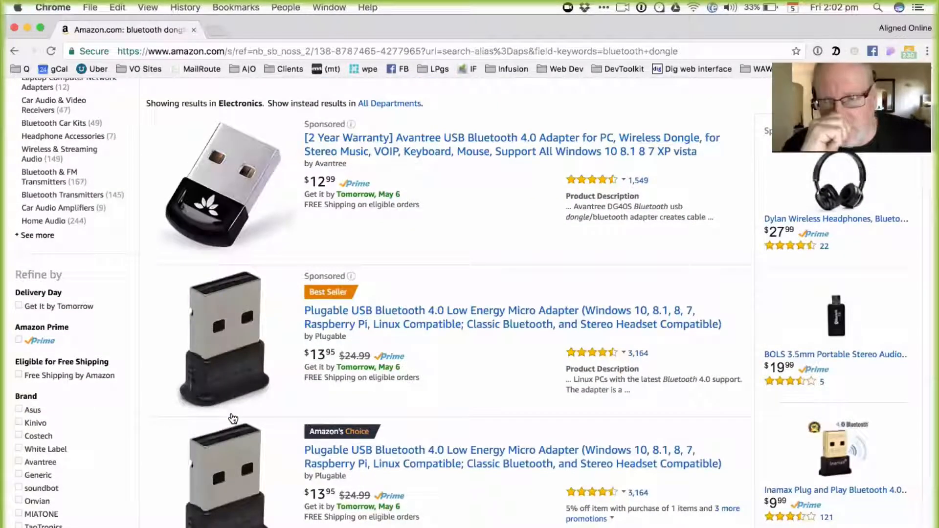
pyautogui.click(233, 419)
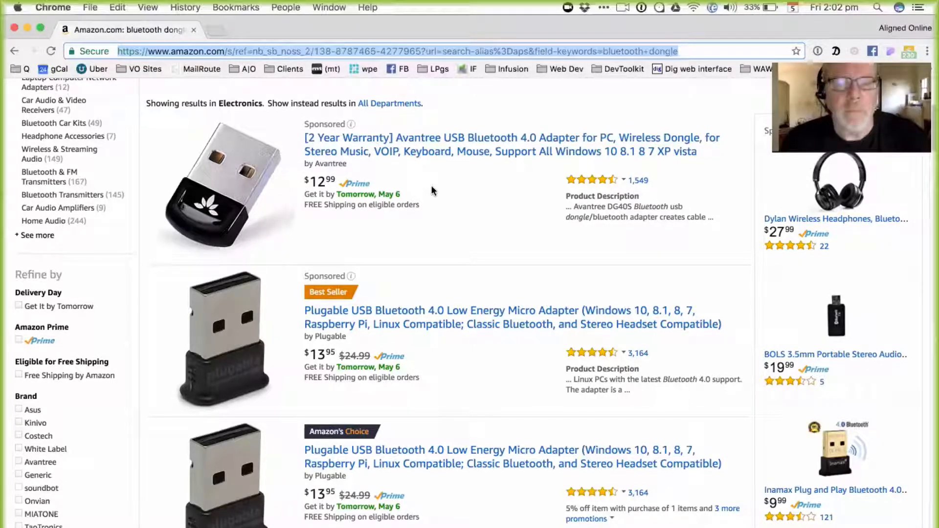
# Search Google for "sennheiser".
pyautogui.write('sennhei')
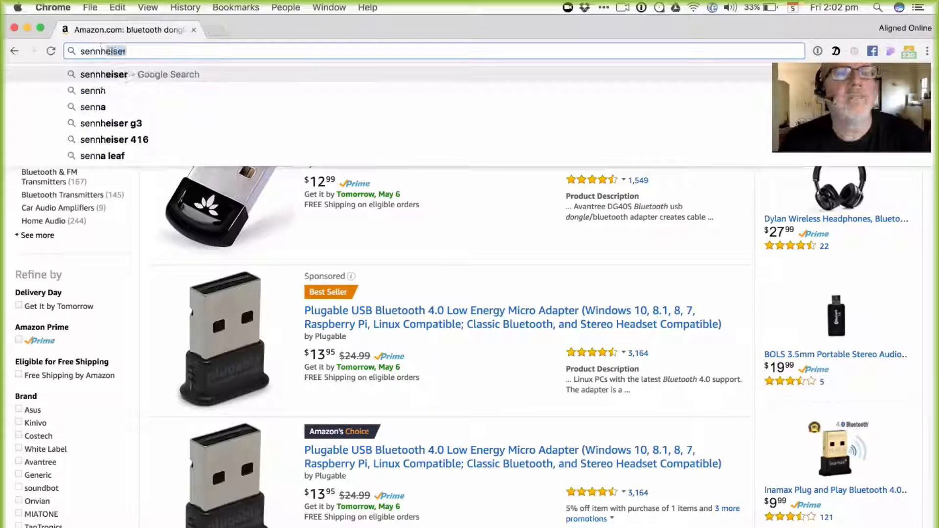
pyautogui.press('BackSpace')
pyautogui.press('BackSpace')
pyautogui.write('iser')
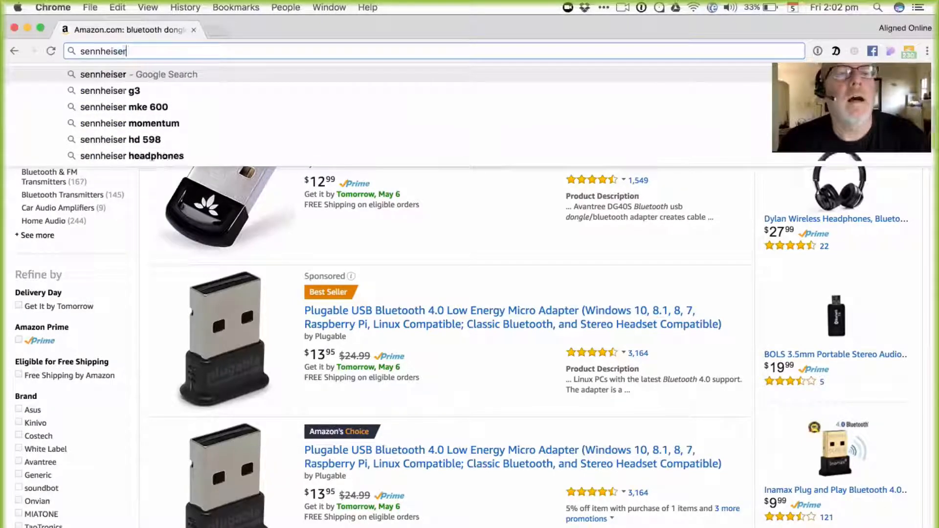
pyautogui.press('Return')
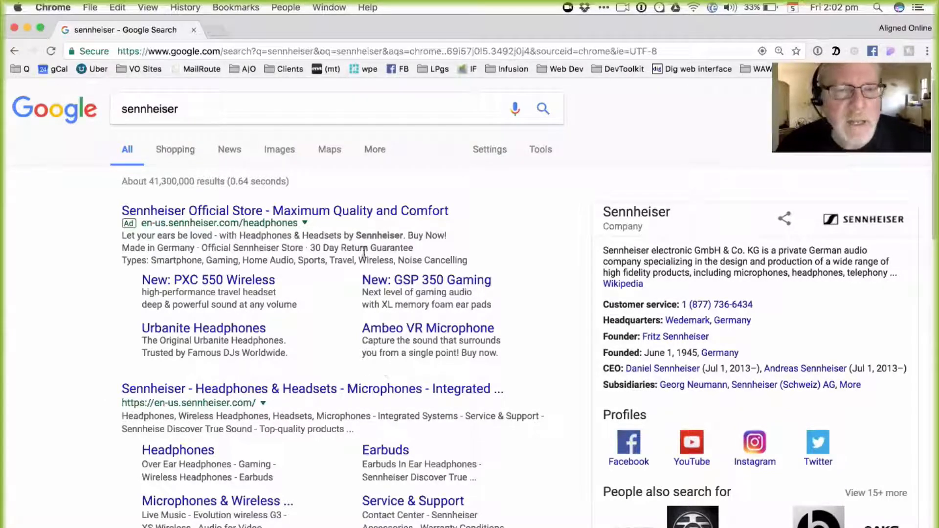
pyautogui.click(229, 212)
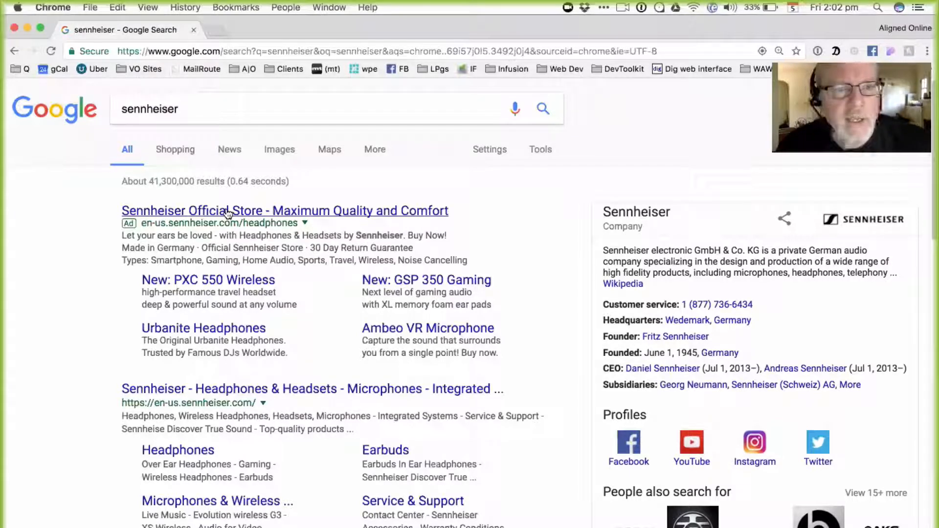
# Refine the Google search to "sennheiser bluetooth for computer".
pyautogui.click(220, 116)
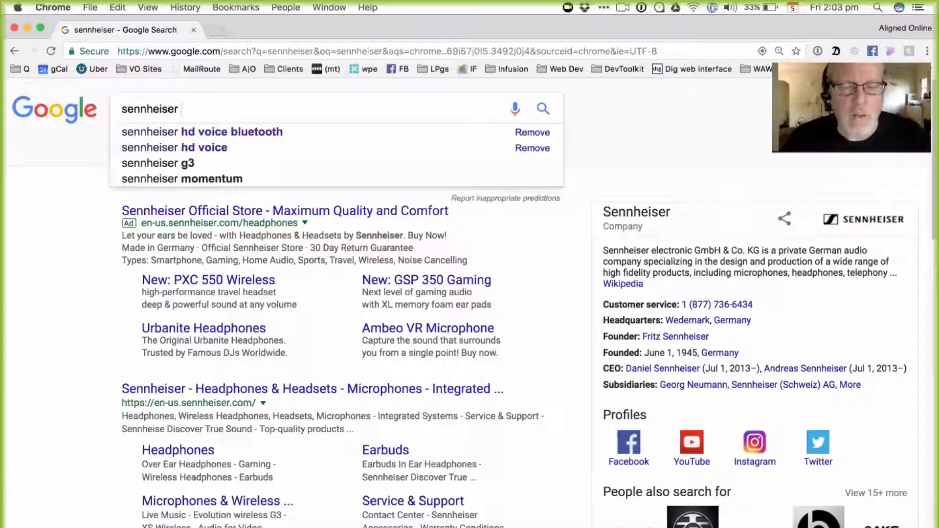
pyautogui.write('blueto')
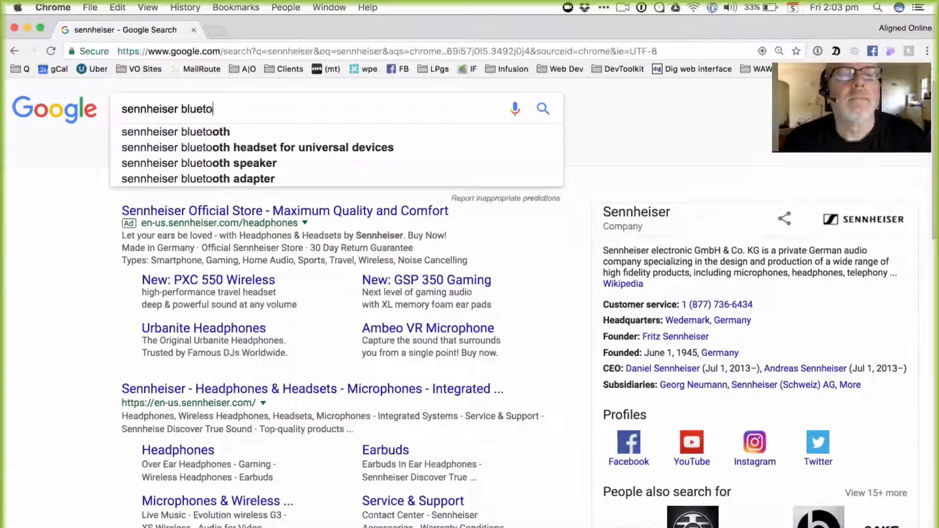
pyautogui.write('oth')
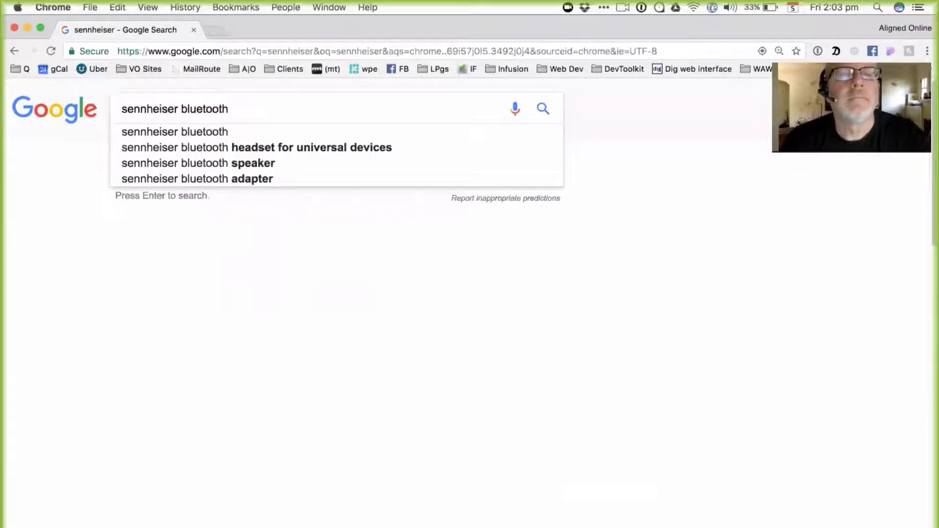
pyautogui.write(' for computer')
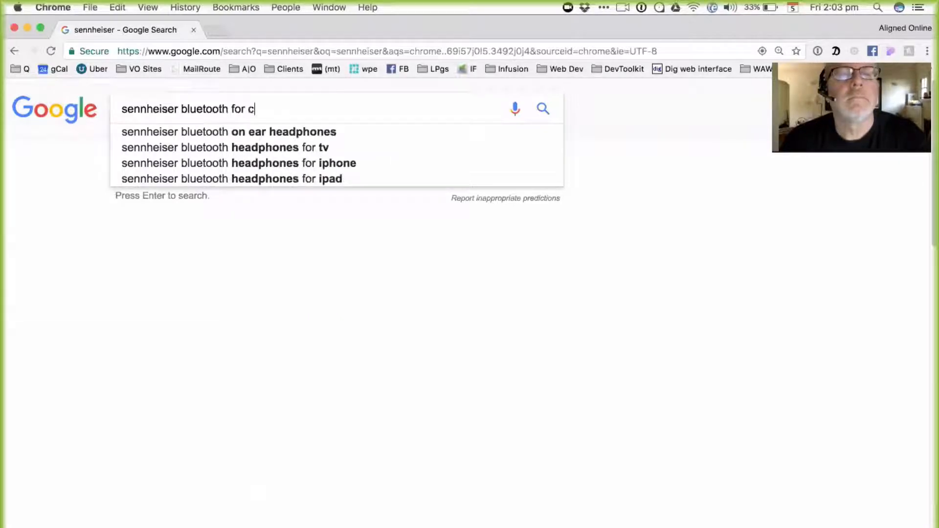
pyautogui.press('Return')
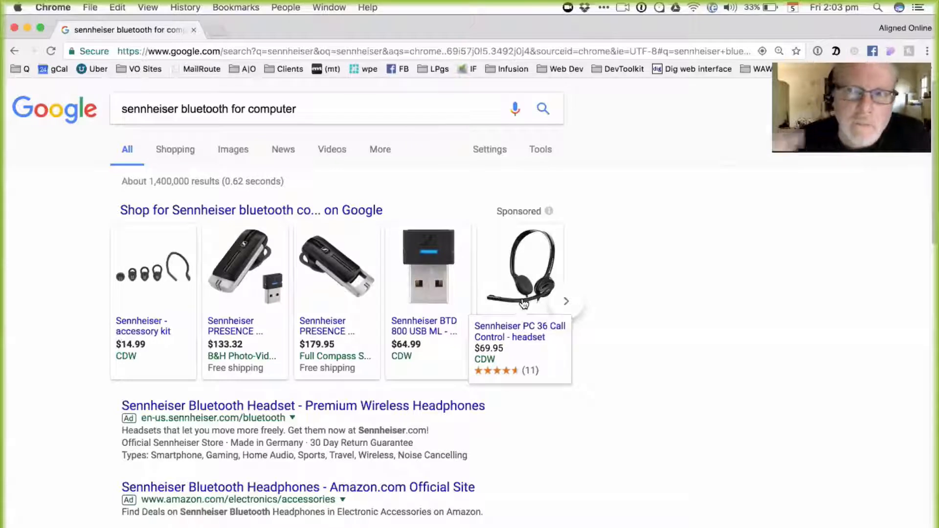
# Open the B&H listing for the Sennheiser PRESENCE headset with USB dongle and review its photos and product highlights.
pyautogui.click(272, 297)
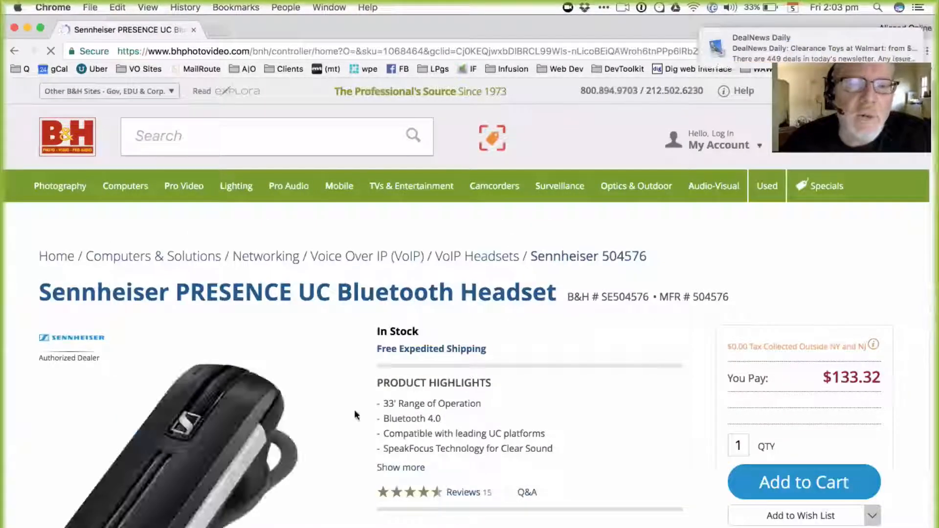
pyautogui.scroll(-3, 341, 407)
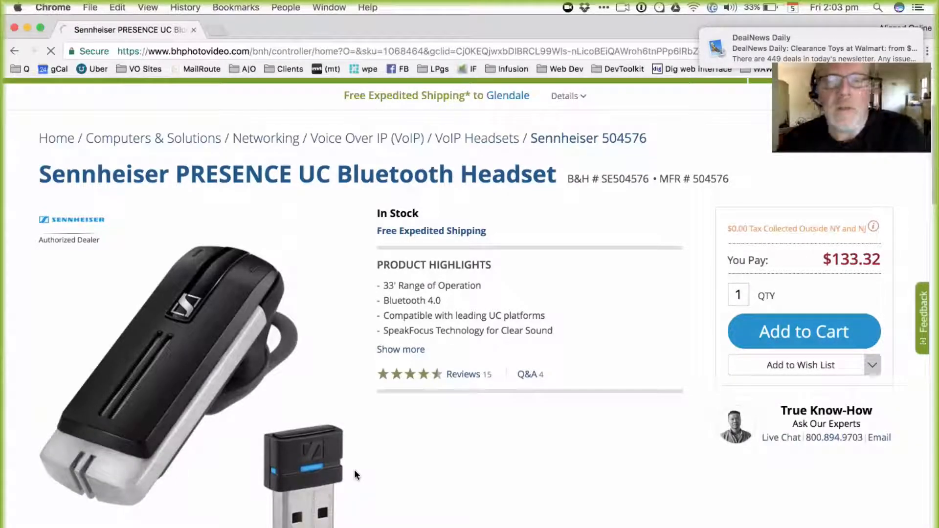
pyautogui.scroll(-2, 355, 471)
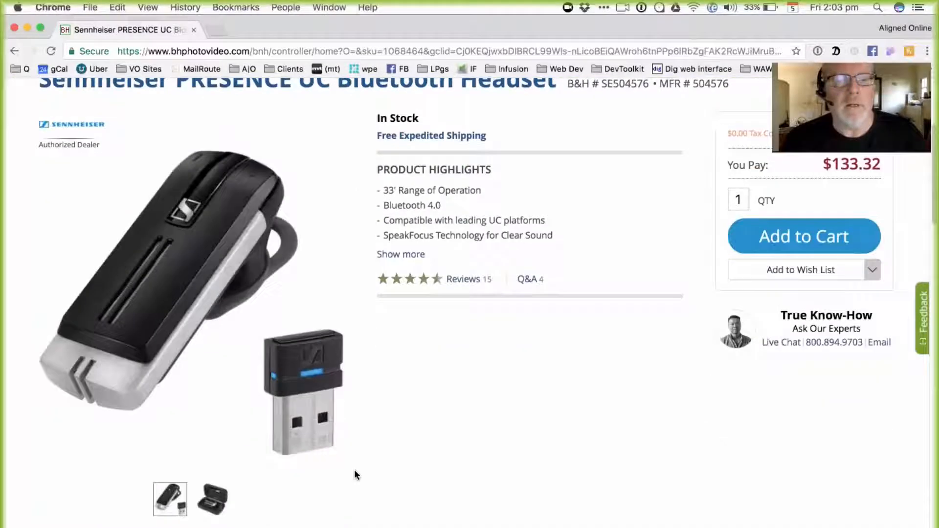
pyautogui.scroll(4, 537, 312)
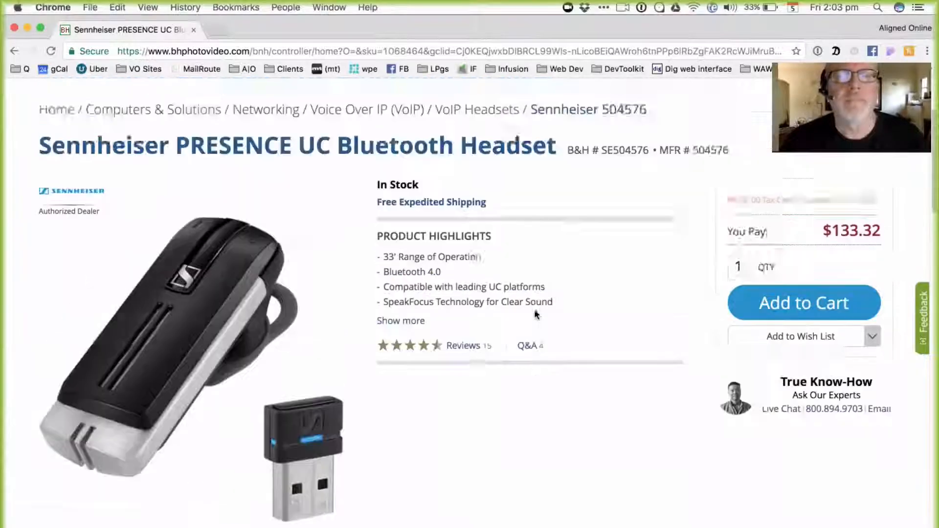
pyautogui.scroll(-2, 535, 314)
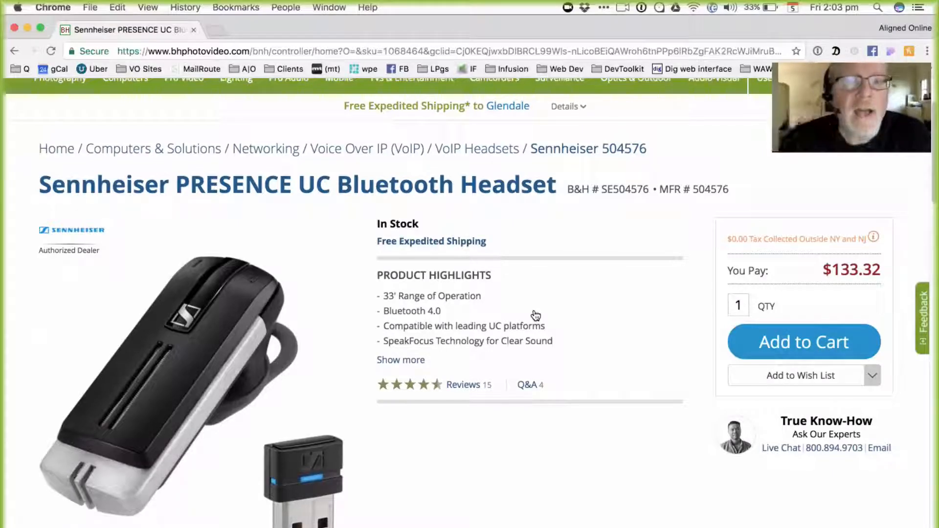
pyautogui.scroll(3, 533, 313)
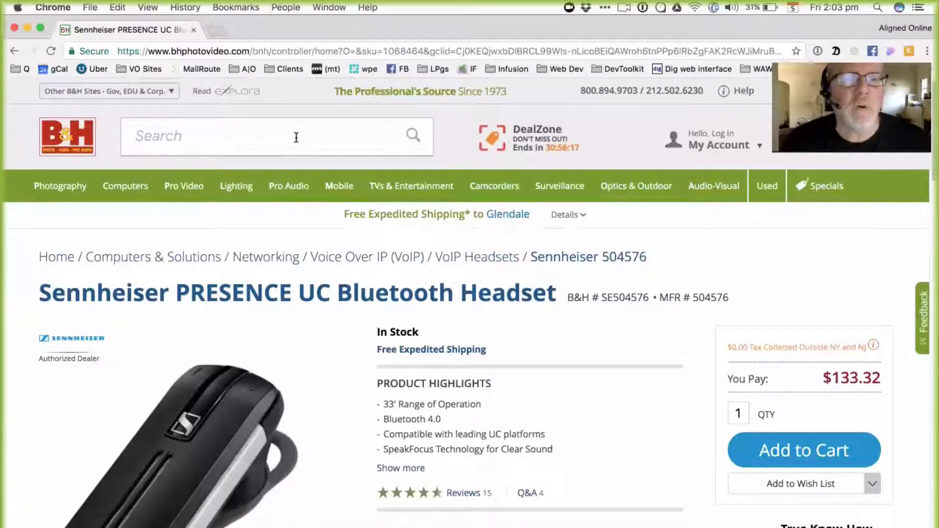
# Search the B&H store for "plantronics bluetooth dongle" and look through the headsets and USB dongles in the results.
pyautogui.click(296, 137)
pyautogui.write('plantr')
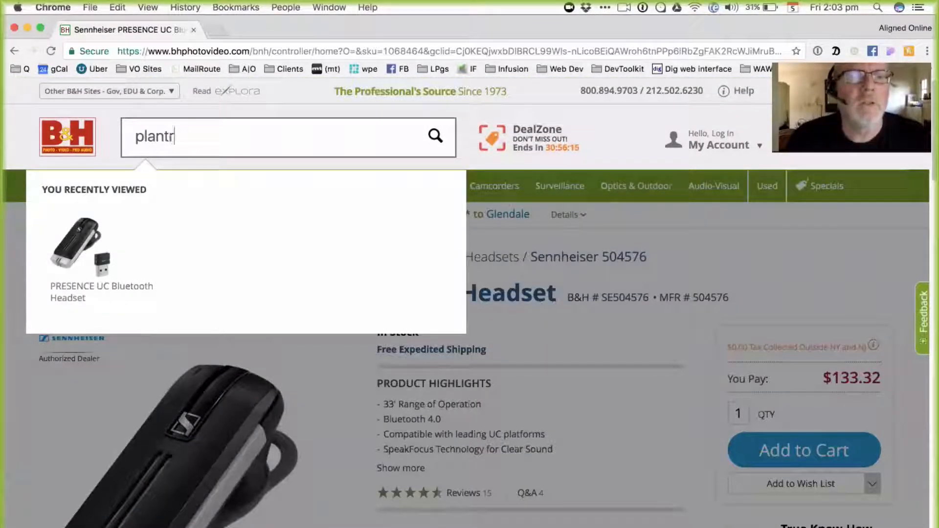
pyautogui.write('onics ')
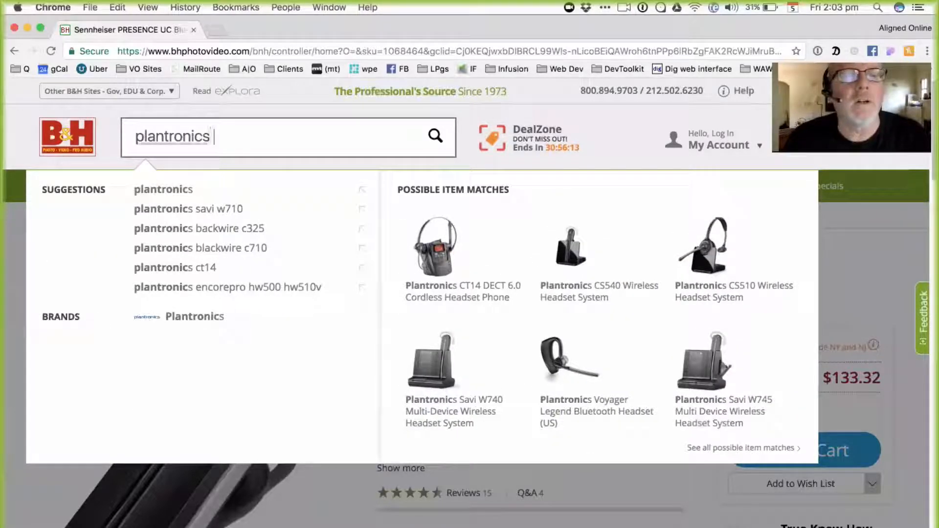
pyautogui.write('bl')
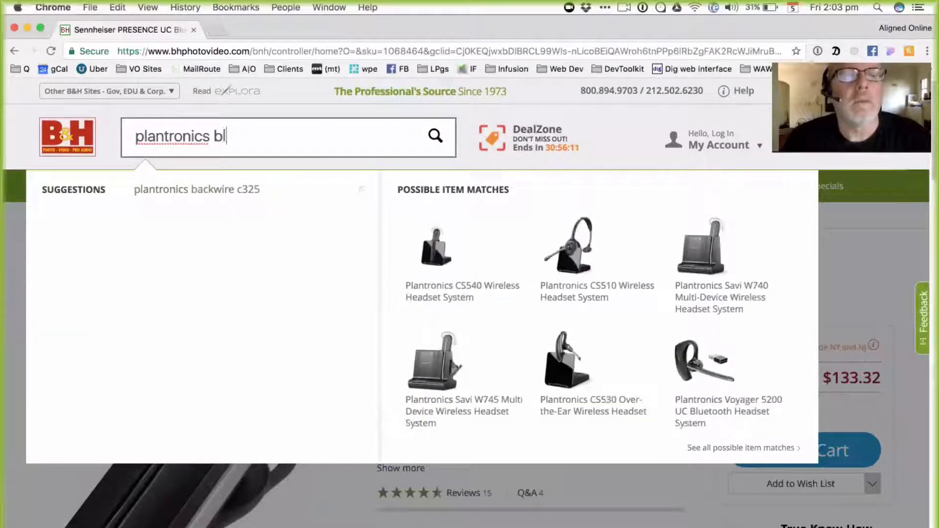
pyautogui.write('uetooth dong')
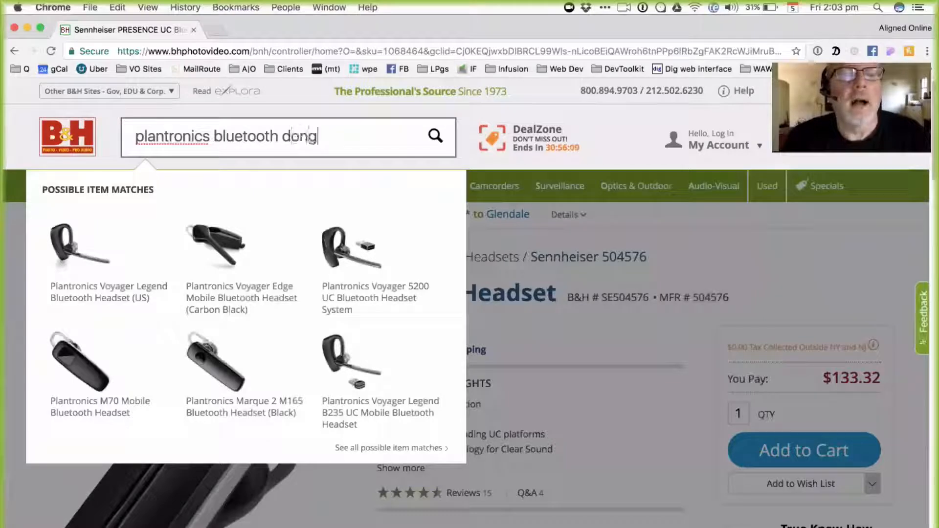
pyautogui.write('le')
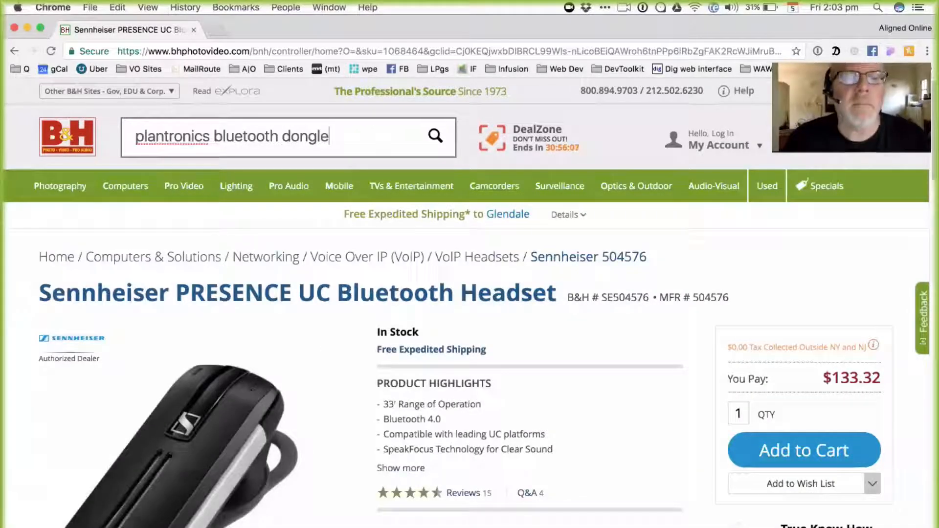
pyautogui.press('Return')
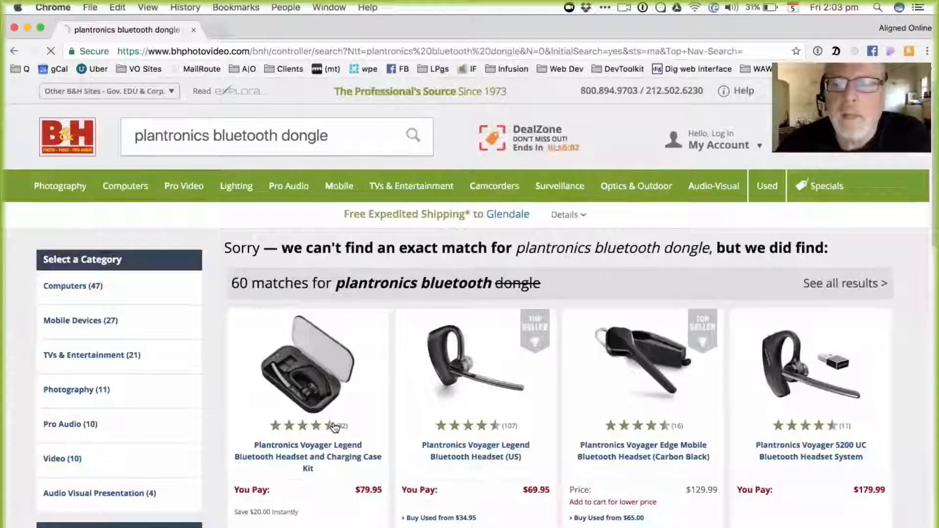
pyautogui.scroll(-3, 334, 425)
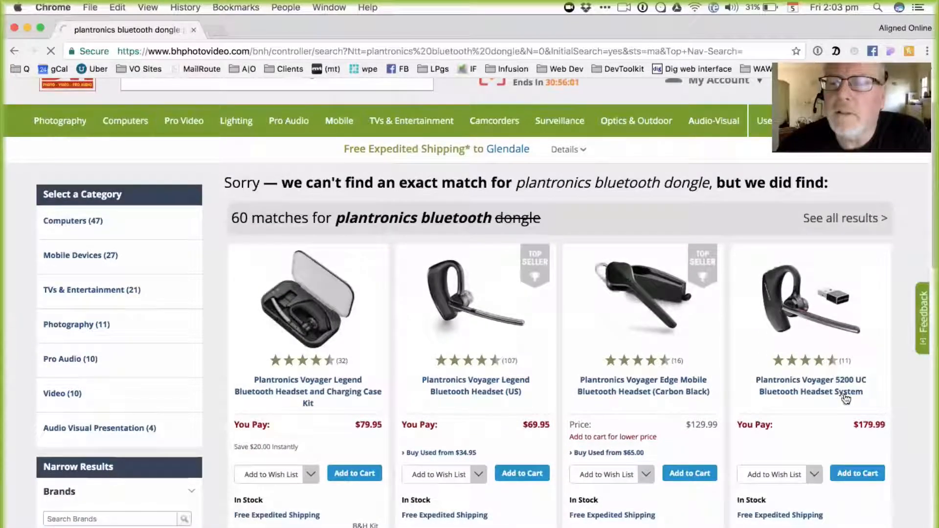
pyautogui.scroll(-5, 847, 299)
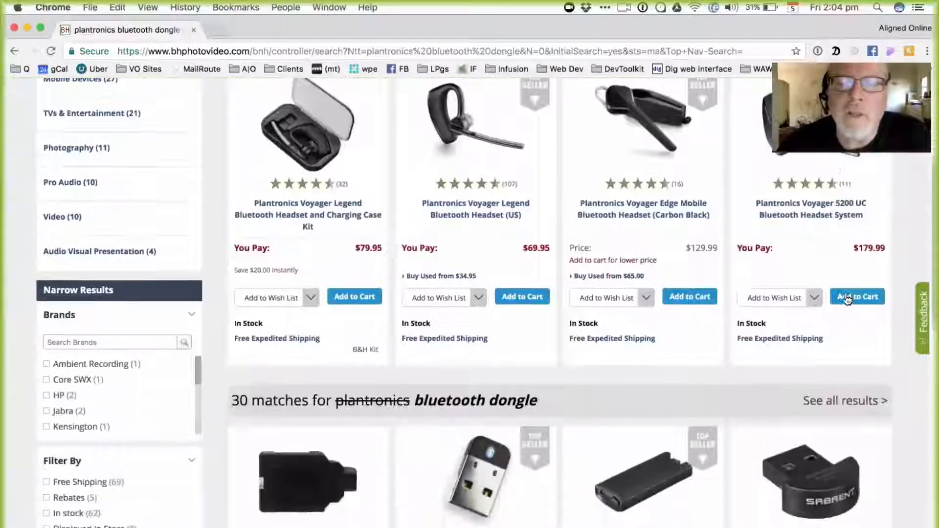
pyautogui.scroll(-5, 516, 493)
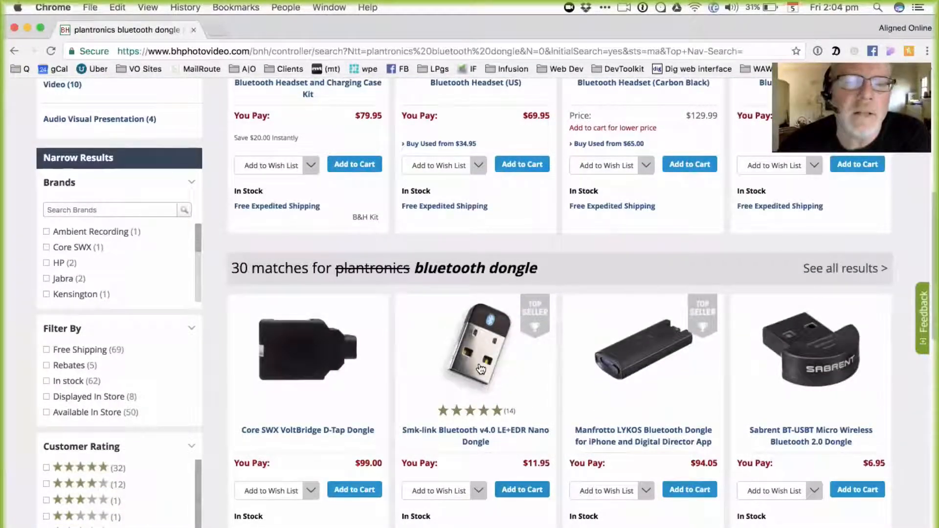
pyautogui.scroll(6, 481, 369)
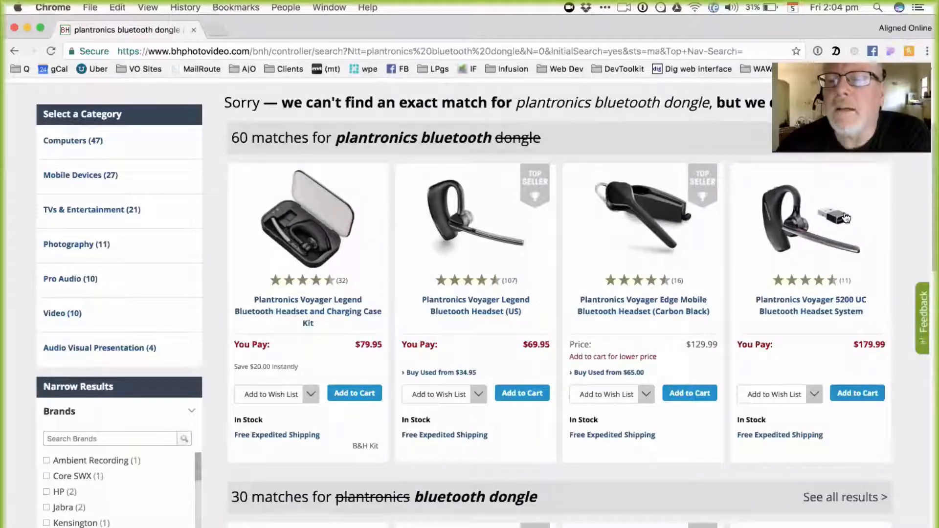
# Go to plantronics.com and open the Contact Support page.
pyautogui.click(346, 54)
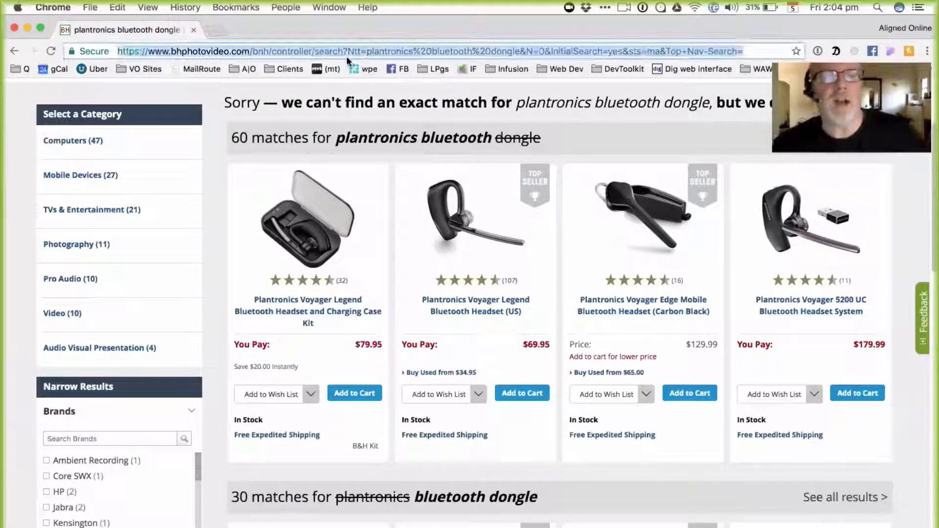
pyautogui.write('pla')
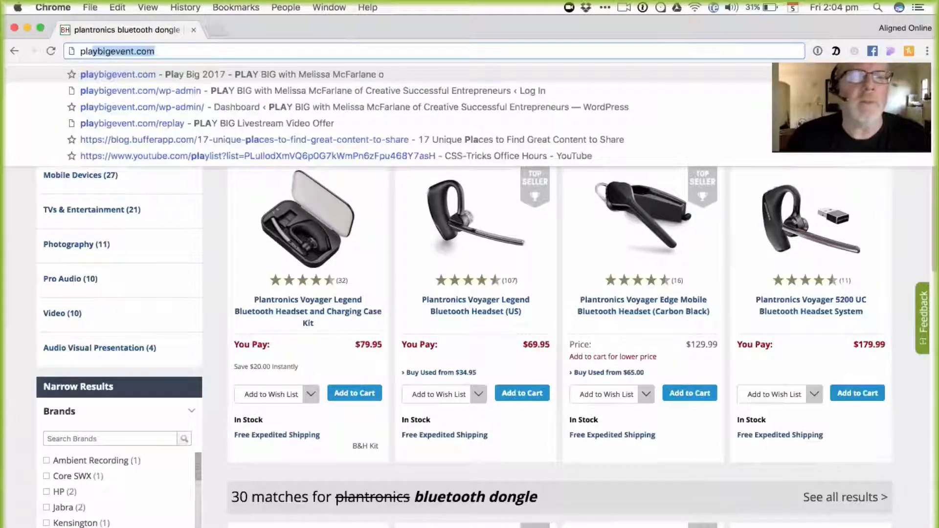
pyautogui.write('ntronics.')
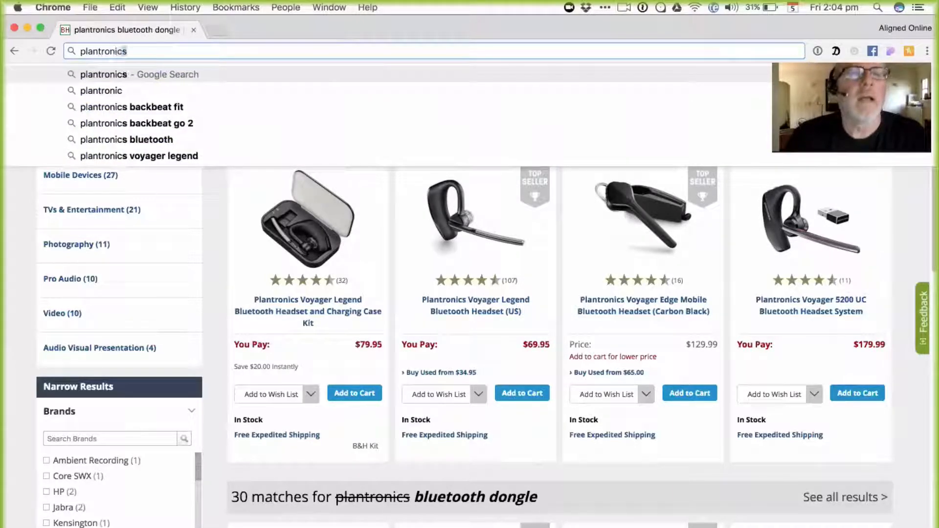
pyautogui.write('com')
pyautogui.press('Return')
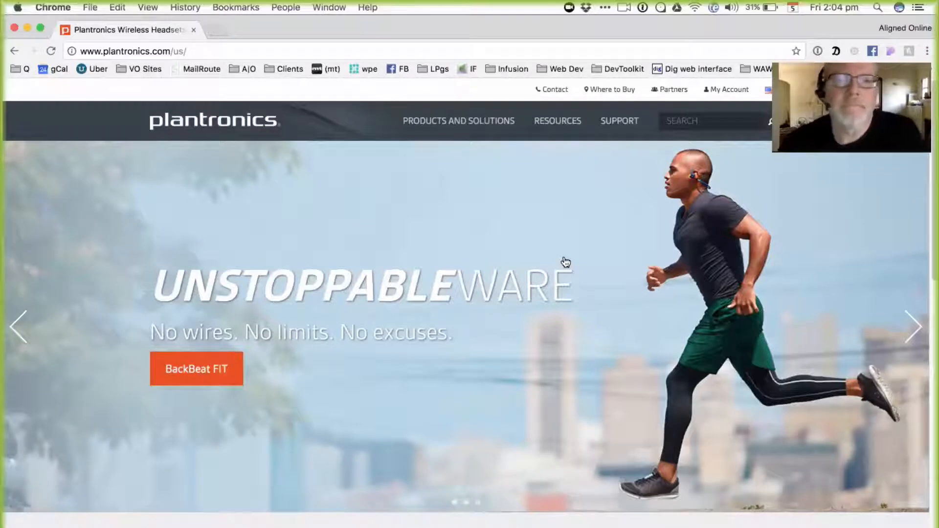
pyautogui.click(620, 121)
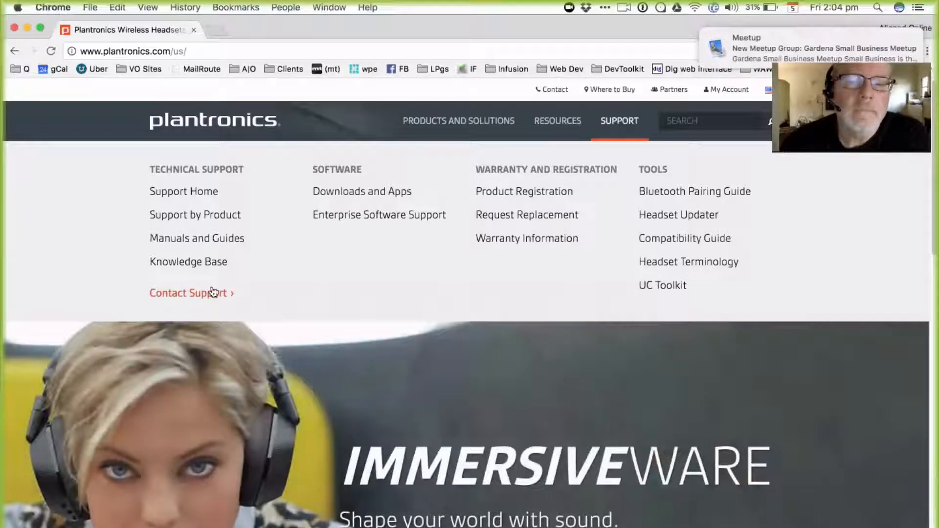
pyautogui.click(213, 293)
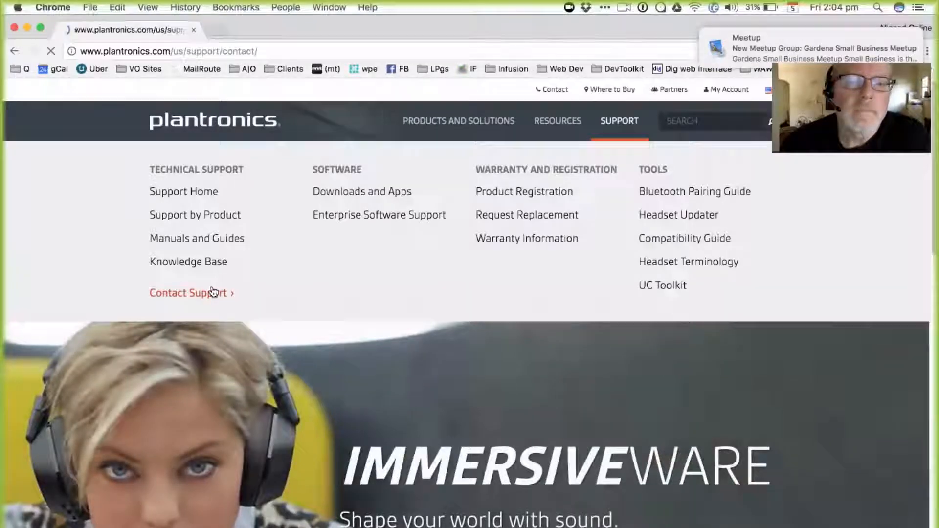